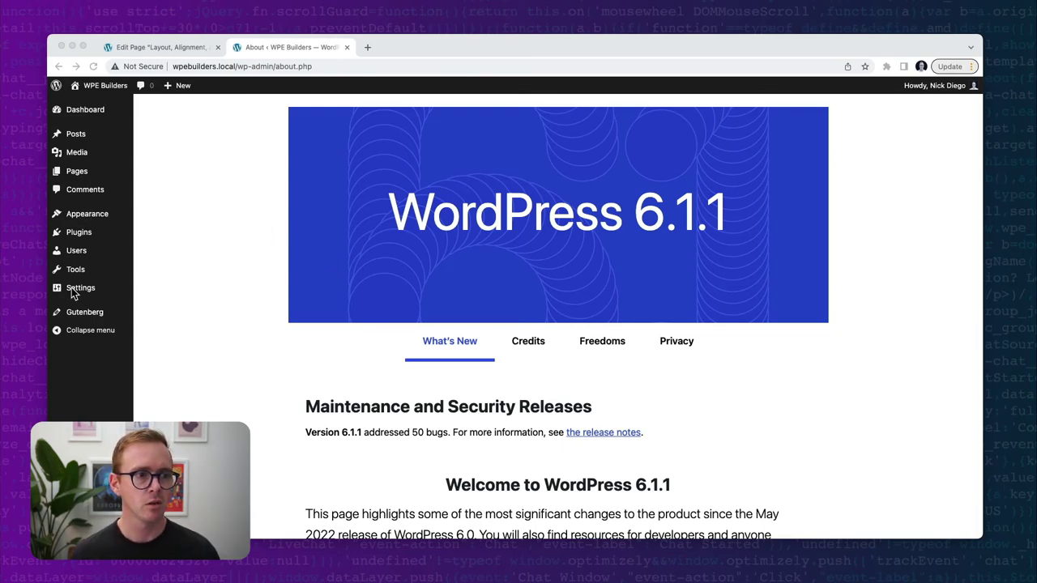
- Review the site's installed plugins and its installed themes
{"action": "left_click", "coordinate": [71, 235]}
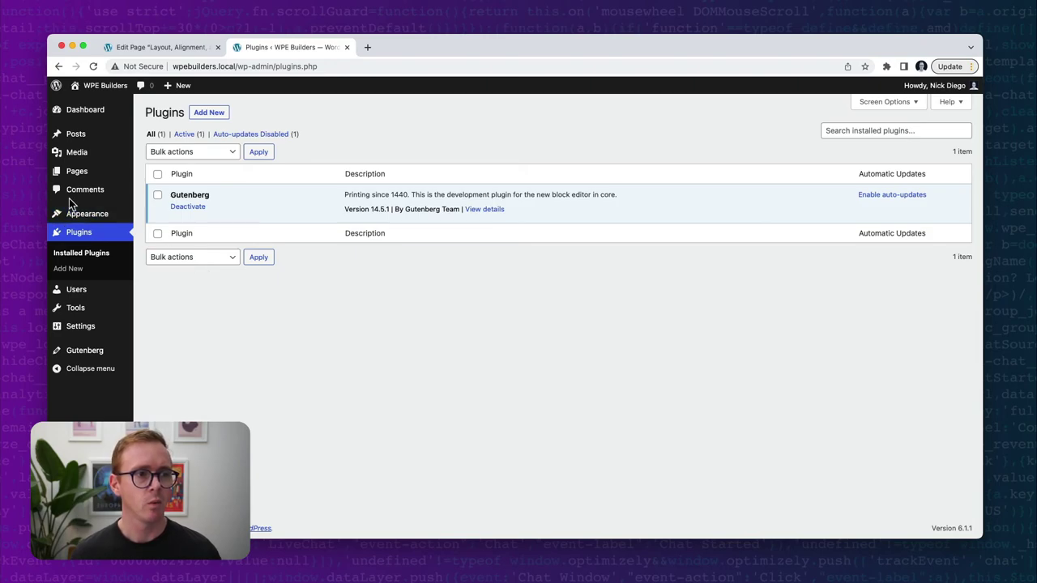
{"action": "mouse_move", "coordinate": [81, 214]}
{"action": "left_click", "coordinate": [155, 216]}
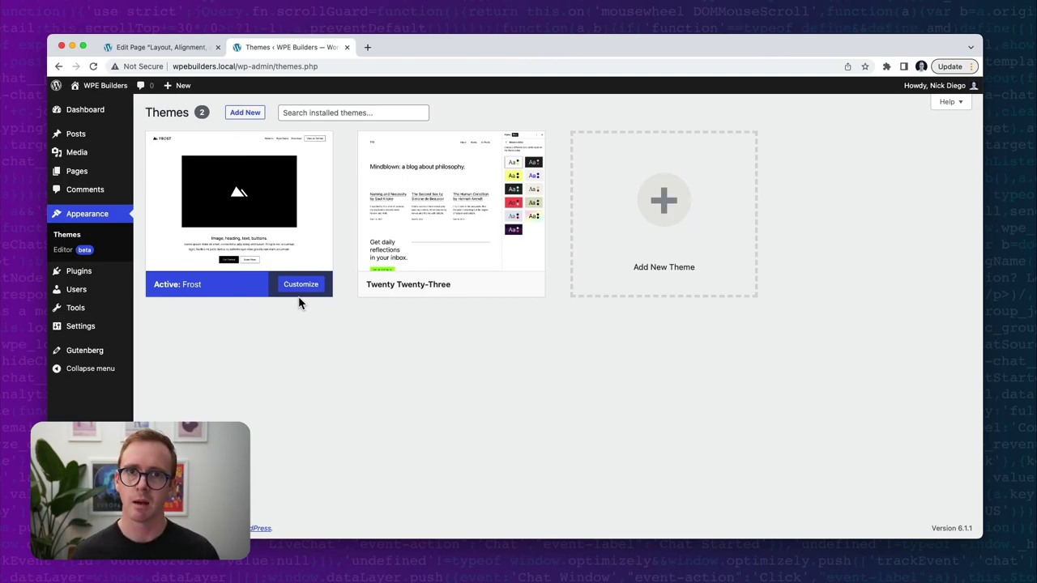
{"action": "mouse_move", "coordinate": [72, 136]}
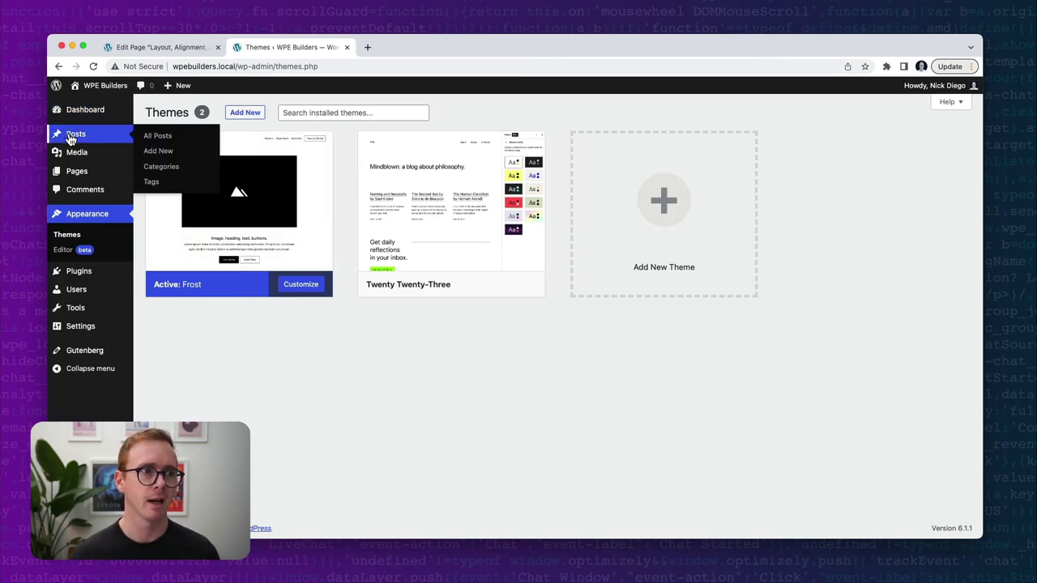
- In the Layout, Alignment, and Dimensions page editor, show the block list, expand the first Group and its Columns, and select that Group
{"action": "left_click", "coordinate": [150, 47]}
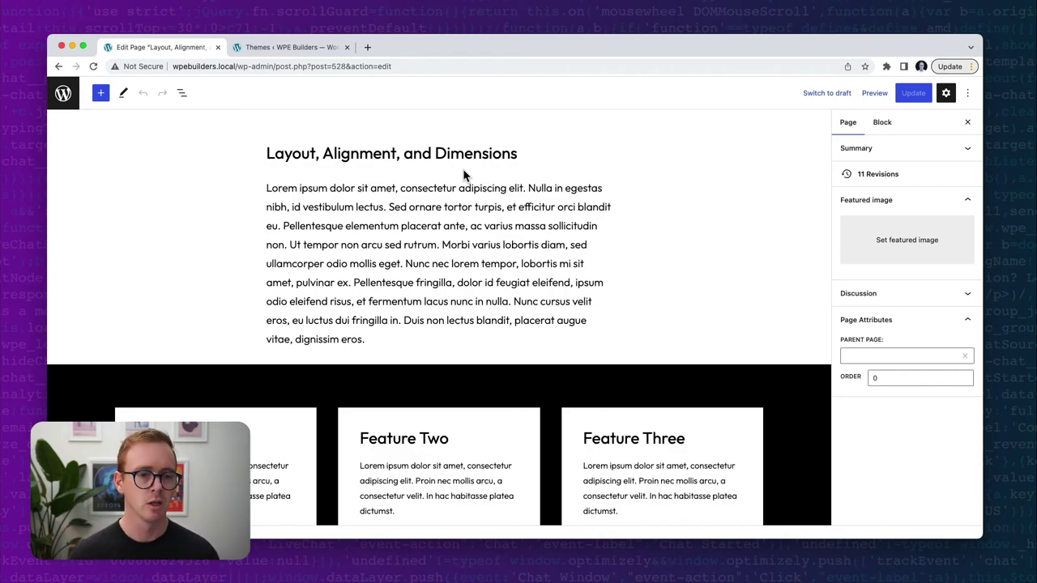
{"action": "scroll", "coordinate": [360, 287], "scroll_direction": "down", "scroll_amount": 2}
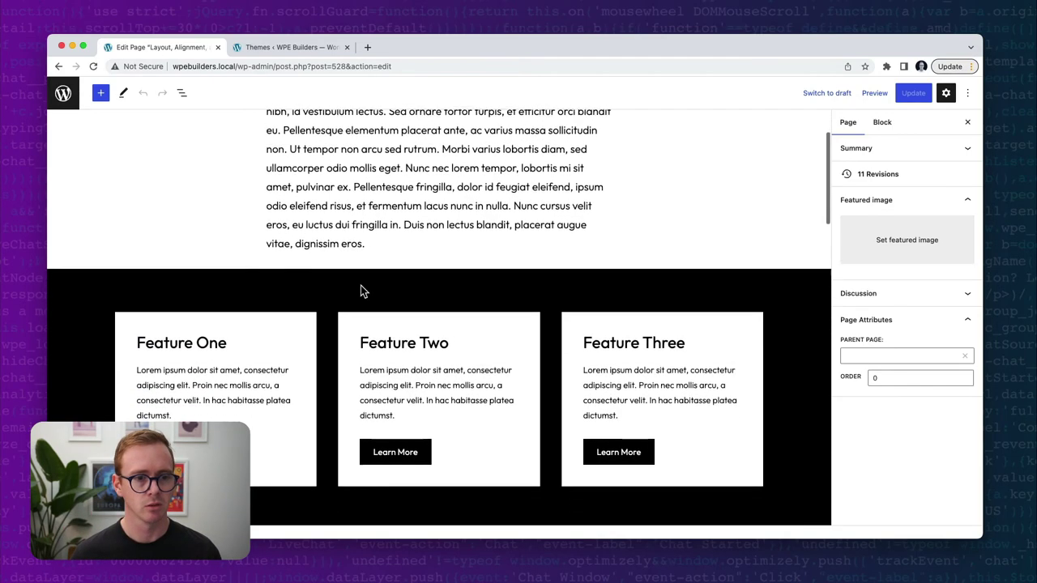
{"action": "scroll", "coordinate": [362, 286], "scroll_direction": "down", "scroll_amount": 1}
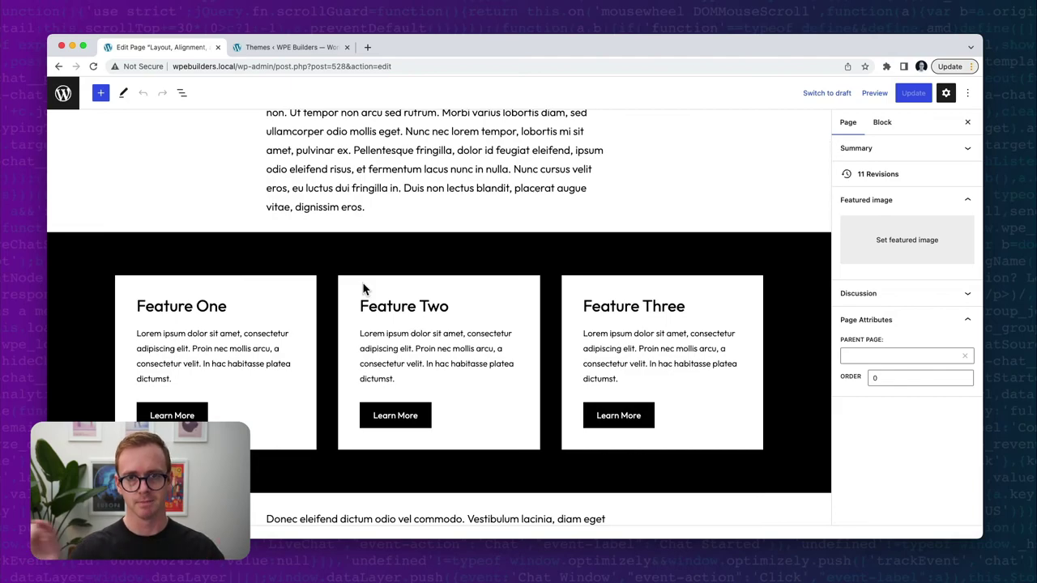
{"action": "left_click", "coordinate": [186, 91]}
{"action": "left_click", "coordinate": [58, 170]}
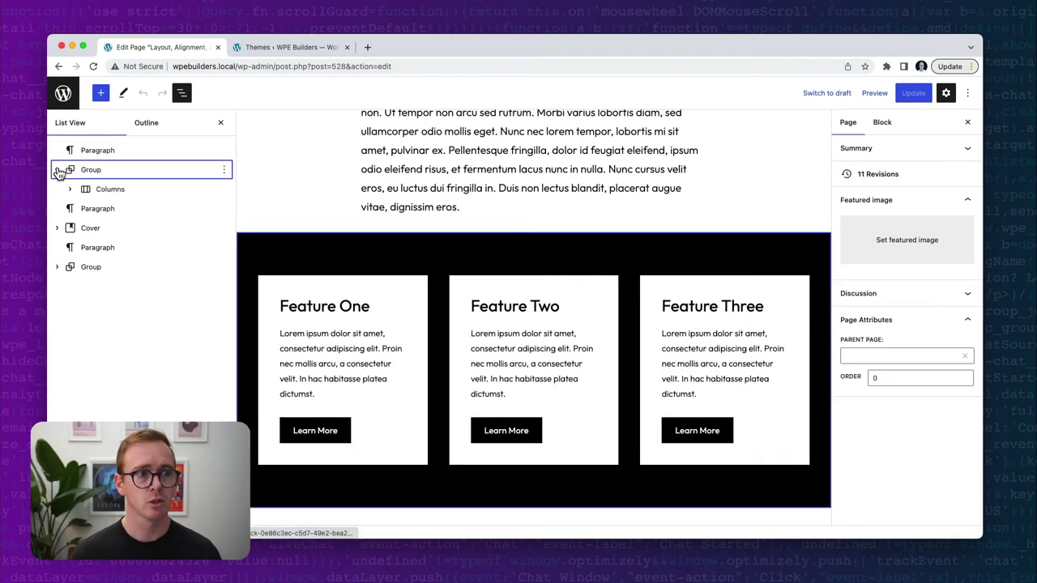
{"action": "left_click", "coordinate": [69, 189]}
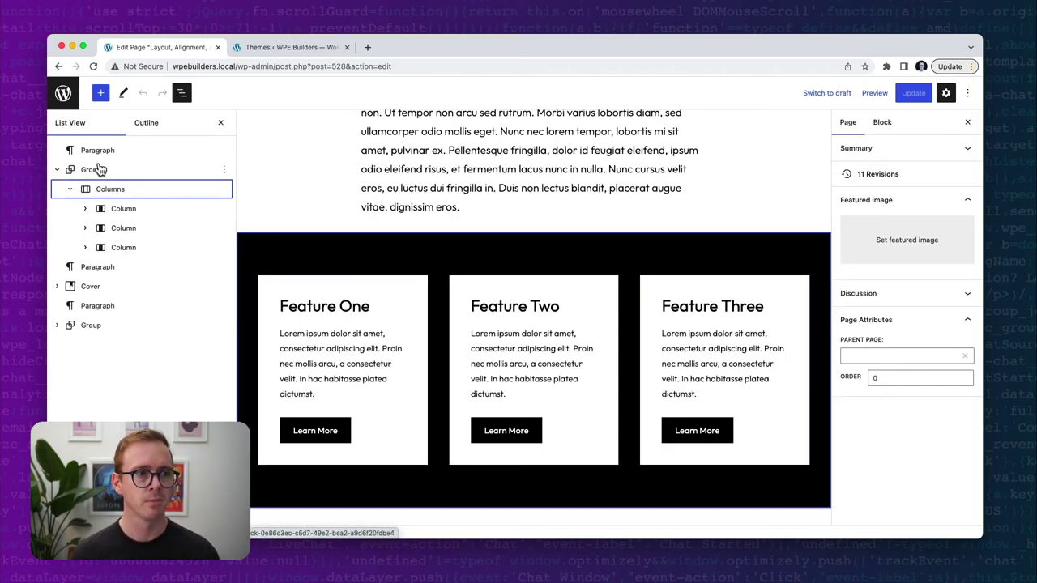
{"action": "left_click", "coordinate": [98, 169]}
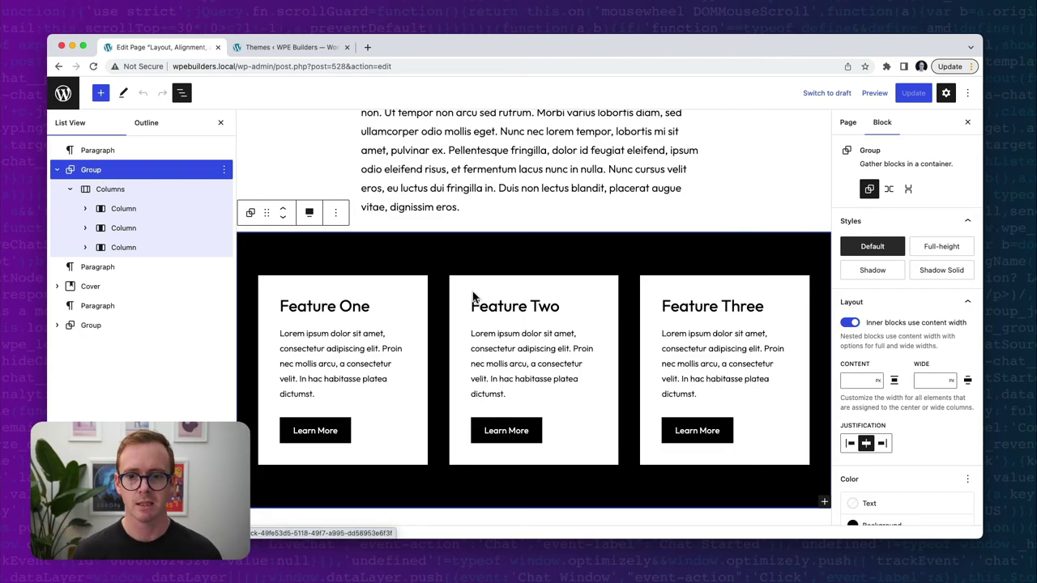
- Hide the block settings and preview the page in a new tab to examine the three-feature section
{"action": "left_click", "coordinate": [967, 123]}
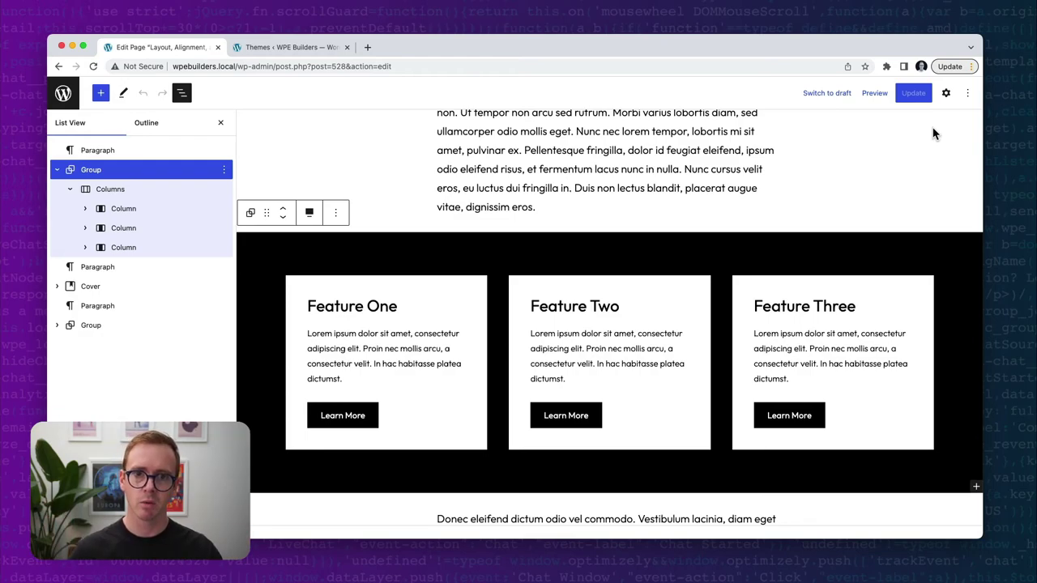
{"action": "left_click", "coordinate": [874, 94]}
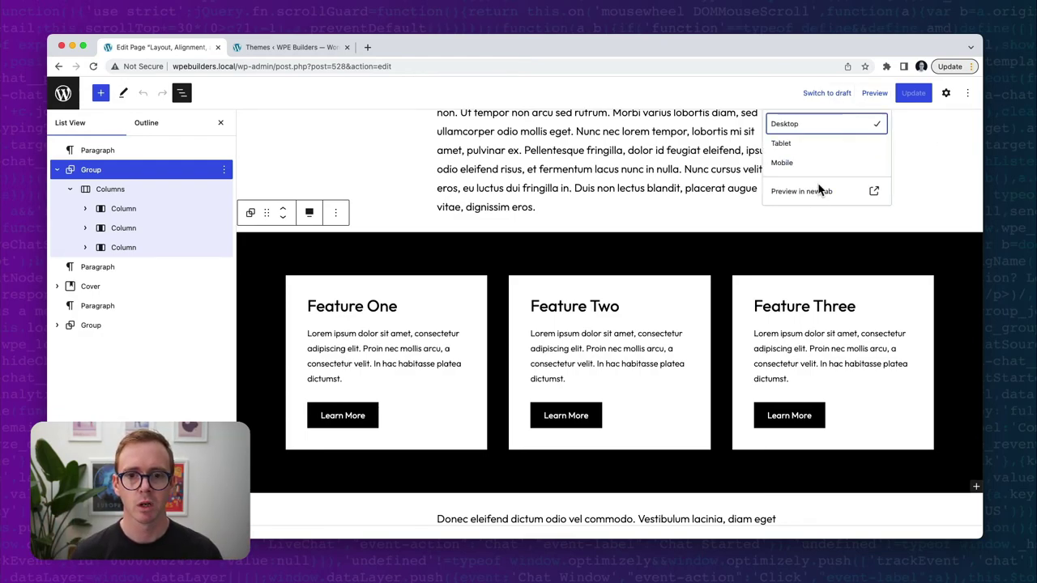
{"action": "left_click", "coordinate": [808, 201]}
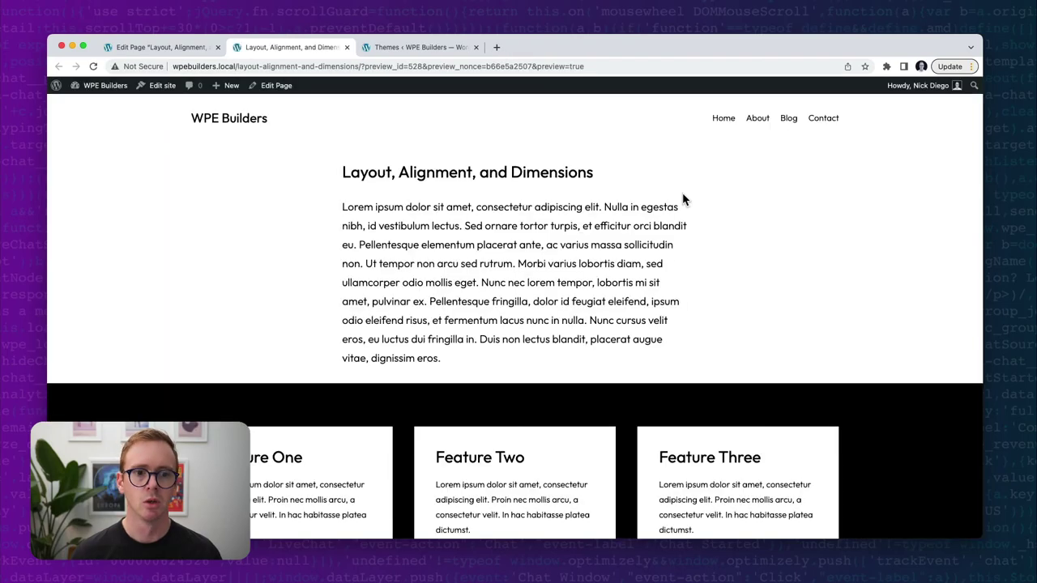
{"action": "scroll", "coordinate": [685, 215], "scroll_direction": "down", "scroll_amount": 3}
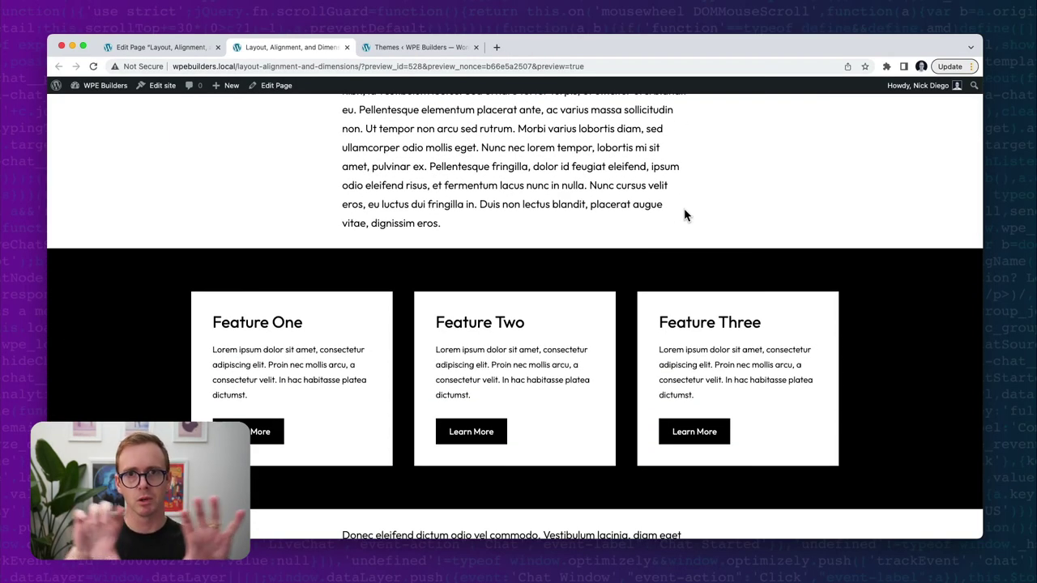
- Back in the page editor, try the Wide width and None alignments on the feature Group, finishing with Full width
{"action": "left_click", "coordinate": [174, 47]}
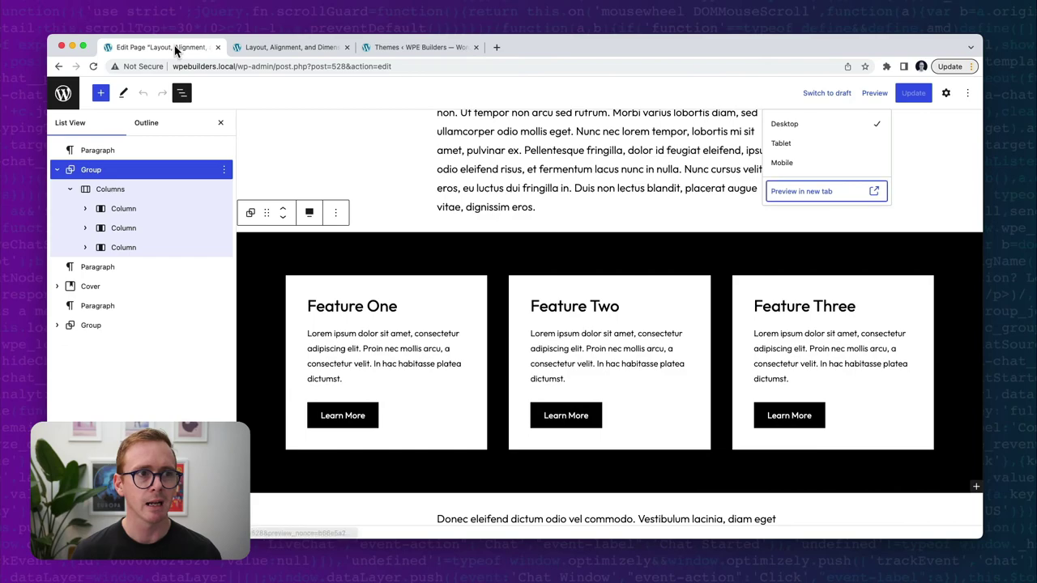
{"action": "left_click", "coordinate": [308, 215]}
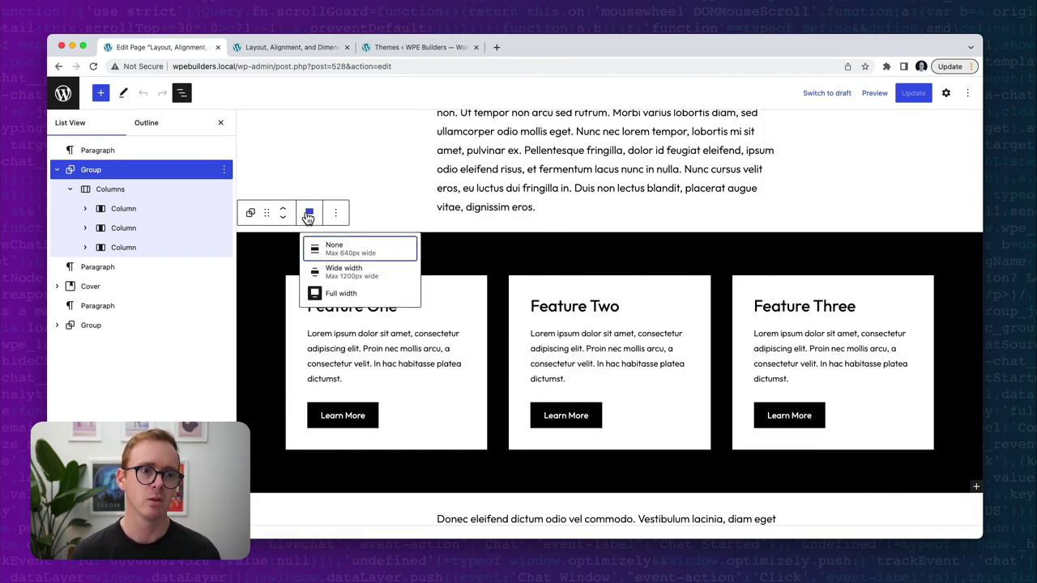
{"action": "left_click", "coordinate": [345, 272]}
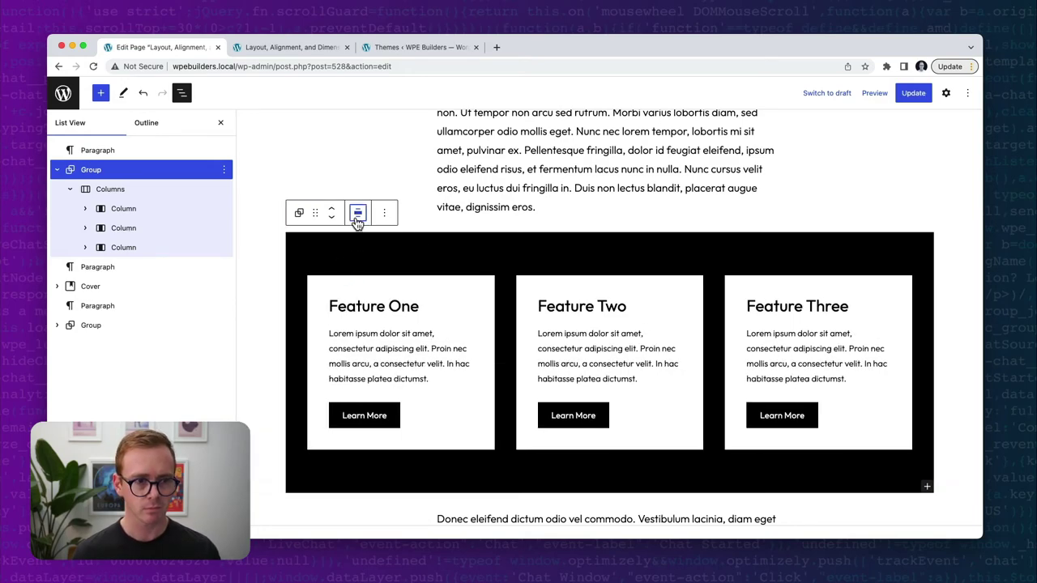
{"action": "left_click", "coordinate": [358, 213]}
{"action": "left_click", "coordinate": [362, 248]}
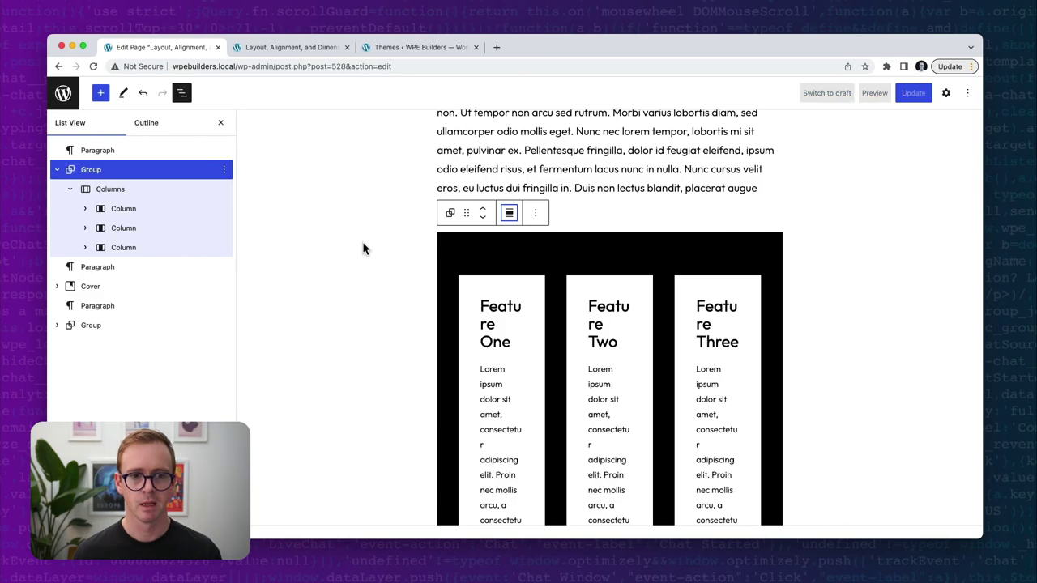
{"action": "left_click", "coordinate": [507, 217]}
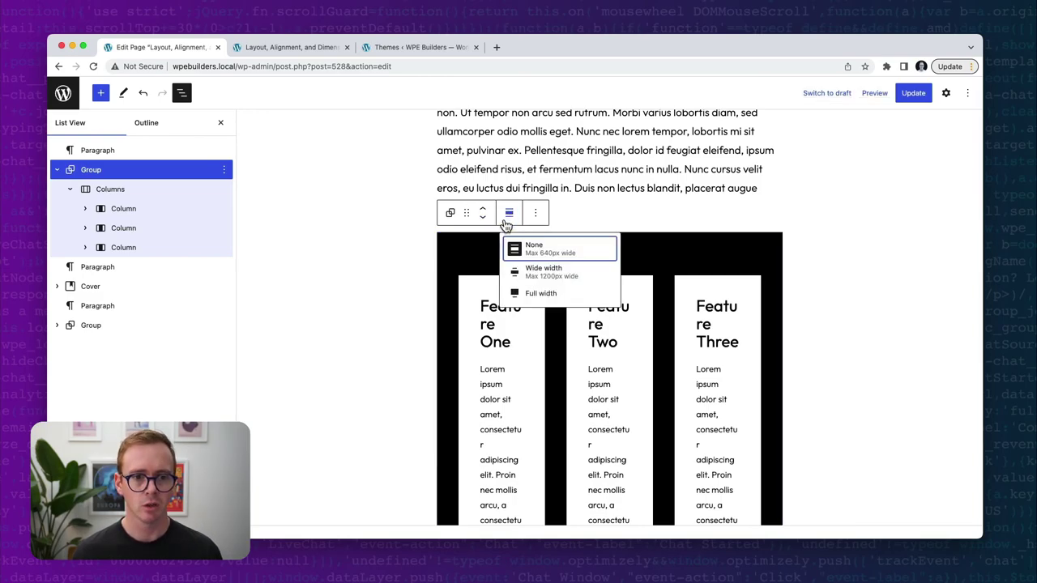
{"action": "left_click", "coordinate": [563, 279]}
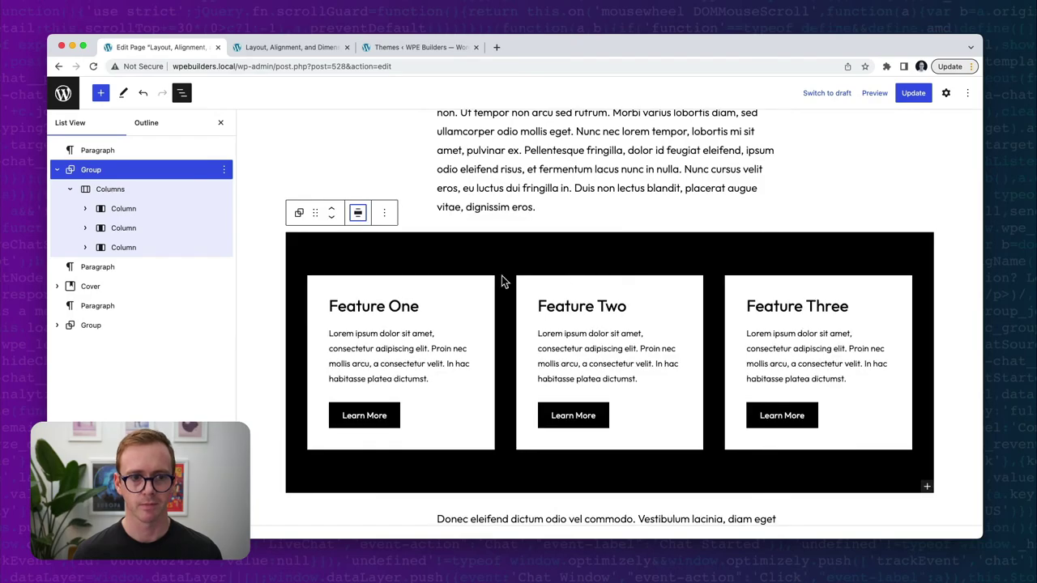
{"action": "left_click", "coordinate": [358, 213]}
{"action": "left_click", "coordinate": [367, 293]}
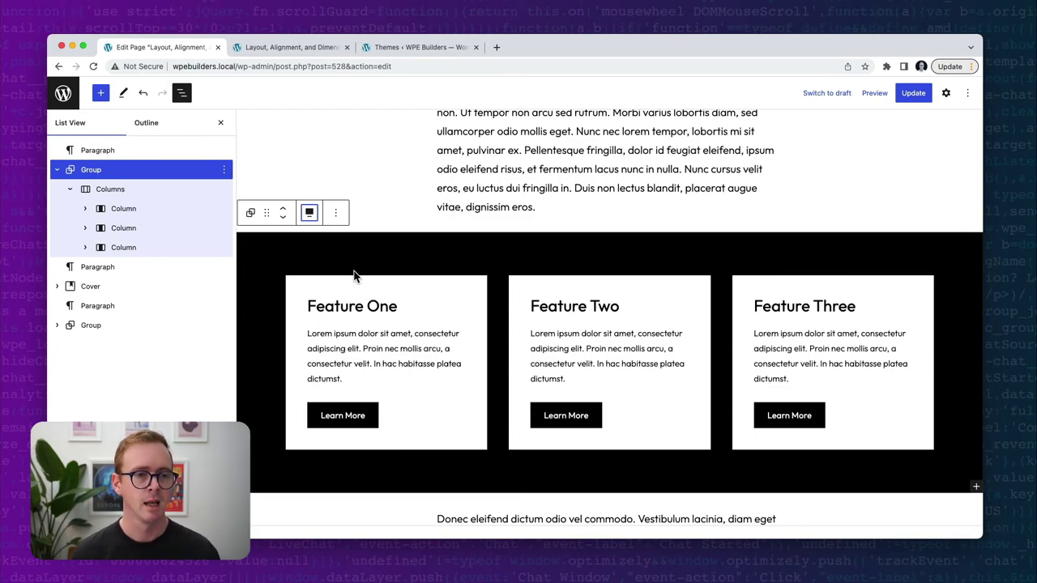
- Switch to the code editor, set the layout's wideSize in theme.json to 1300px, and save the file
{"action": "left_click", "coordinate": [309, 212]}
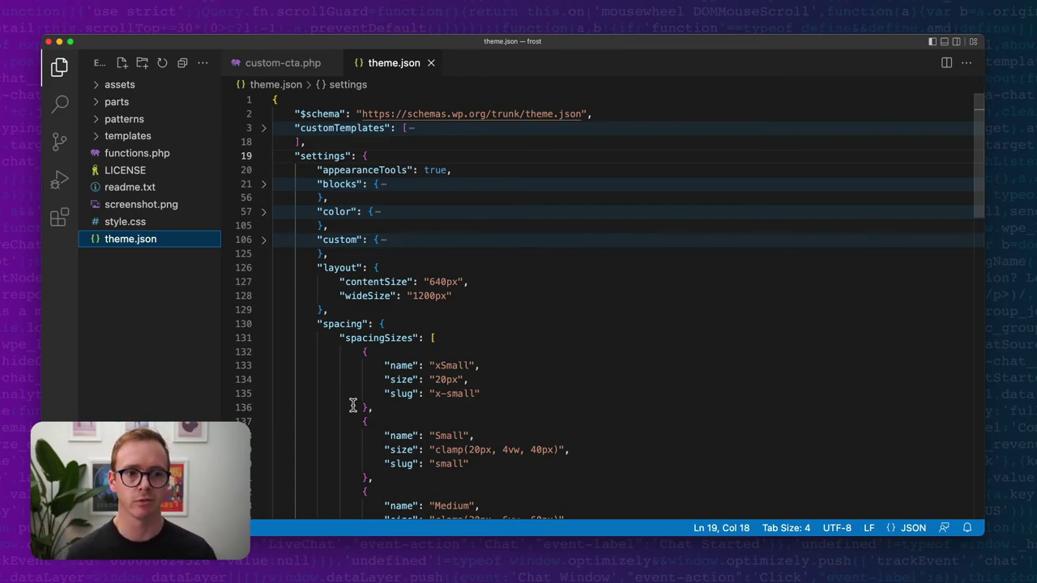
{"action": "left_click_drag", "start_coordinate": [309, 267], "coordinate": [338, 310]}
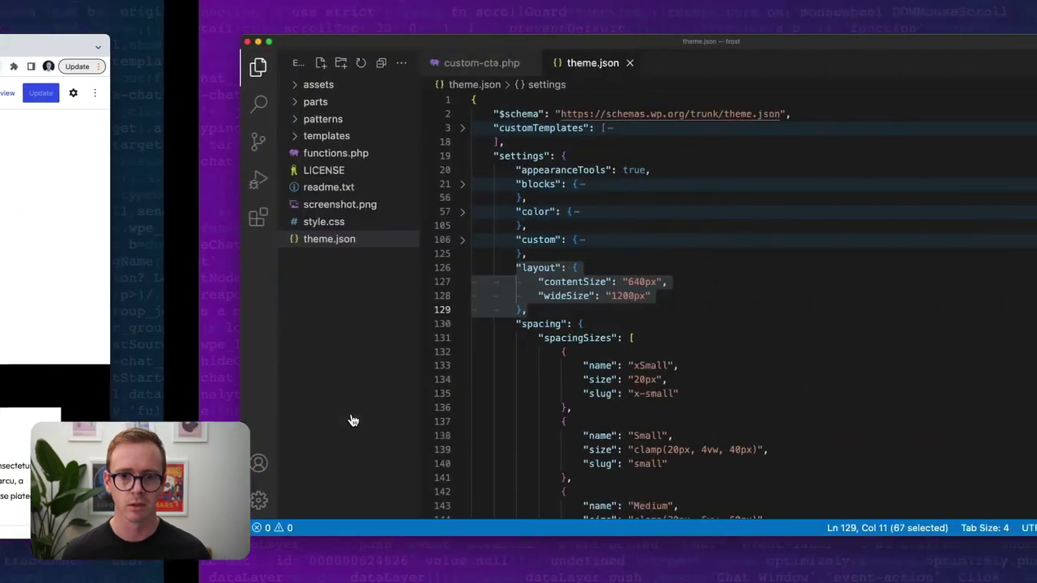
{"action": "left_click", "coordinate": [422, 297]}
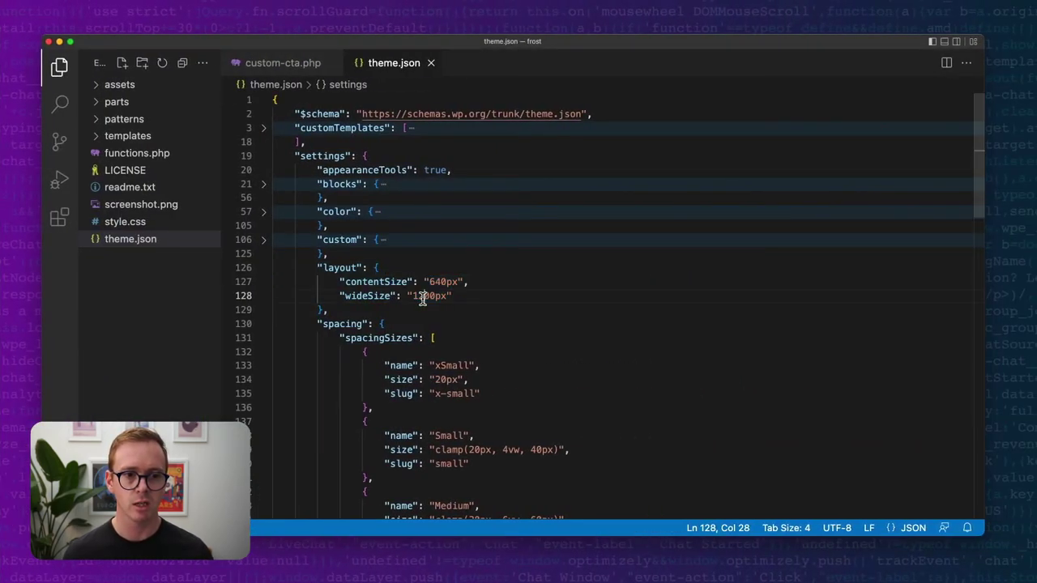
{"action": "key", "text": "BackSpace"}
{"action": "type", "text": "3"}
{"action": "key", "text": "super+s"}
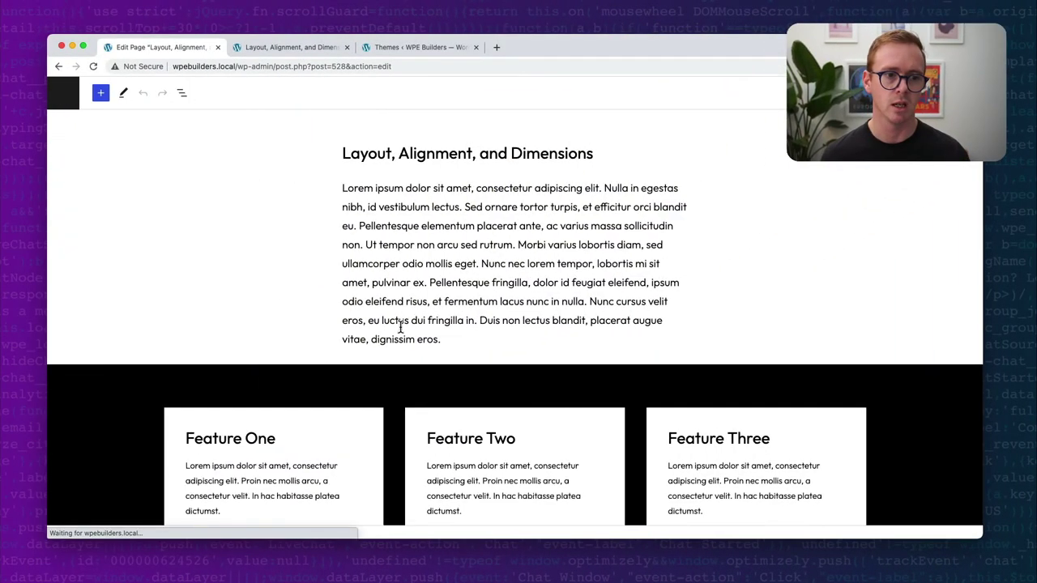
- Check the feature Group's alignment options in the browser page editor and compare them with the layout sizes in theme.json
{"action": "left_click", "coordinate": [218, 373]}
{"action": "left_click", "coordinate": [119, 343]}
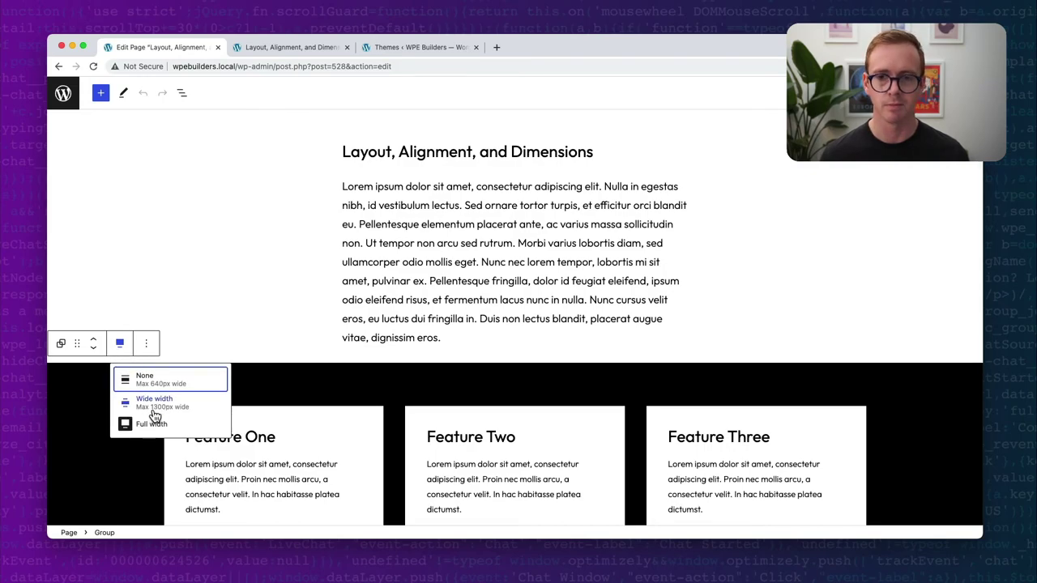
{"action": "key", "text": "ctrl+Right"}
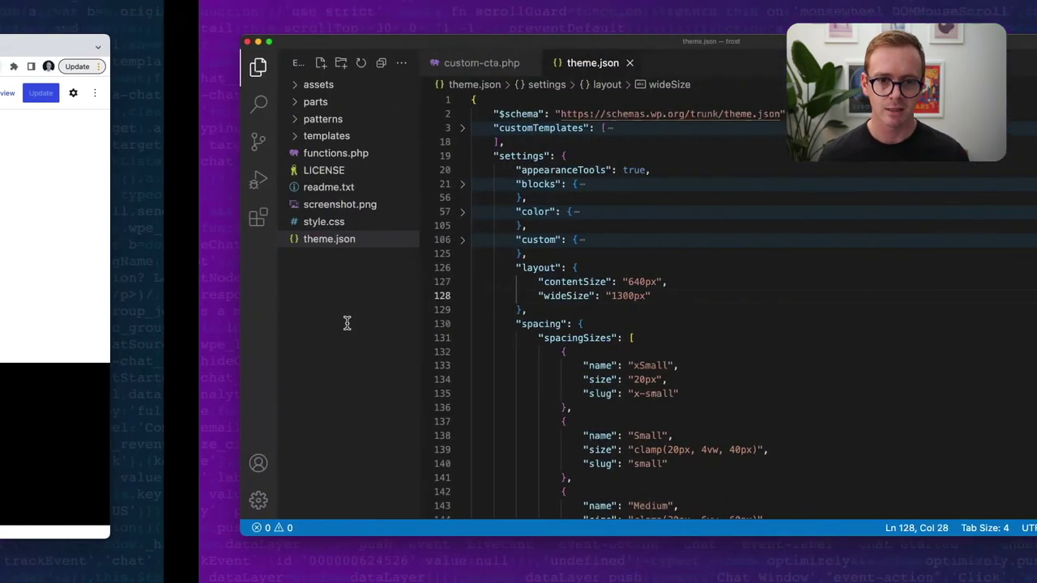
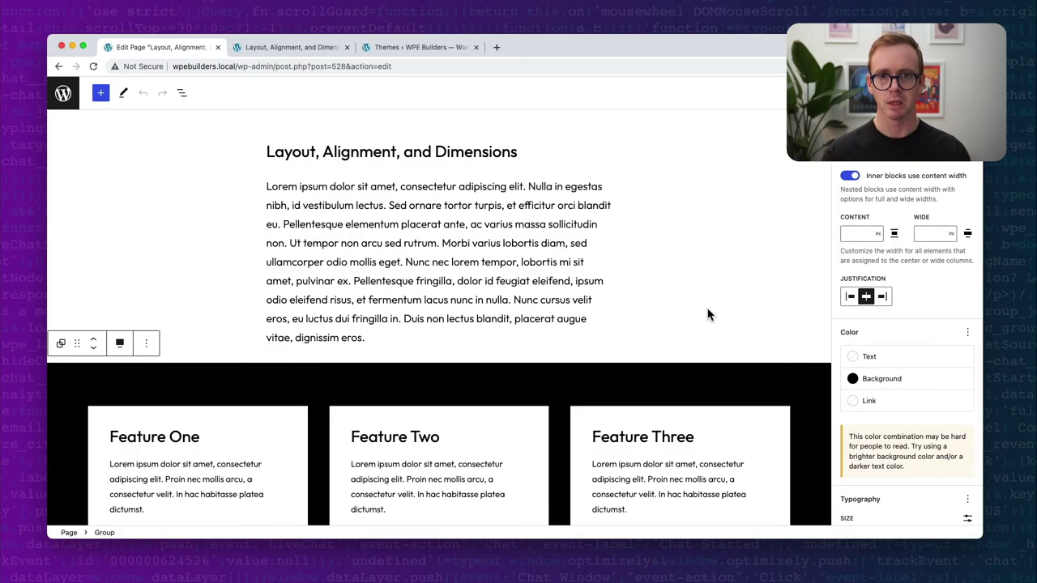
{"action": "key", "text": "super+Tab"}
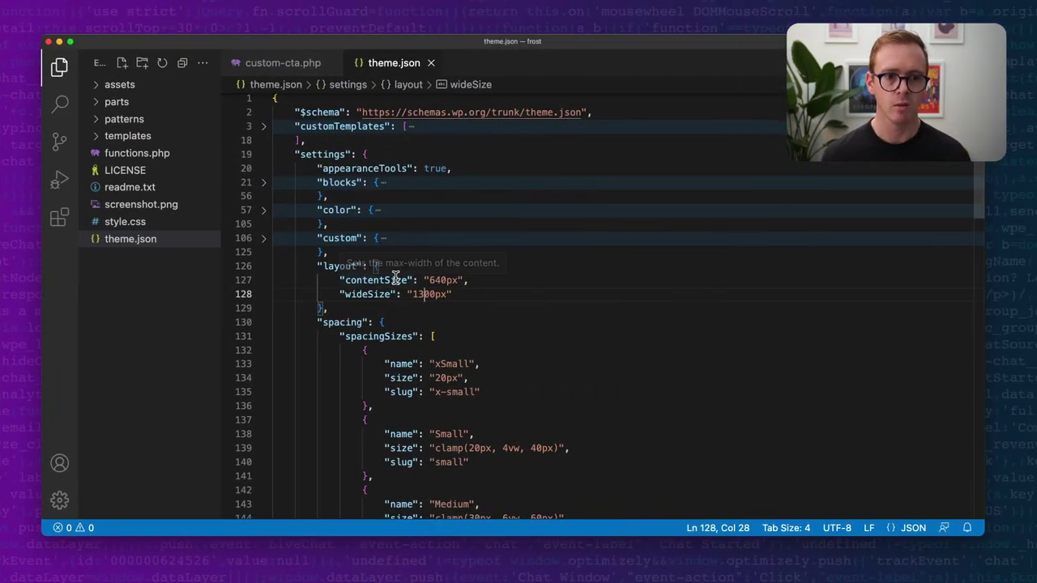
{"action": "key", "text": "ctrl+Left"}
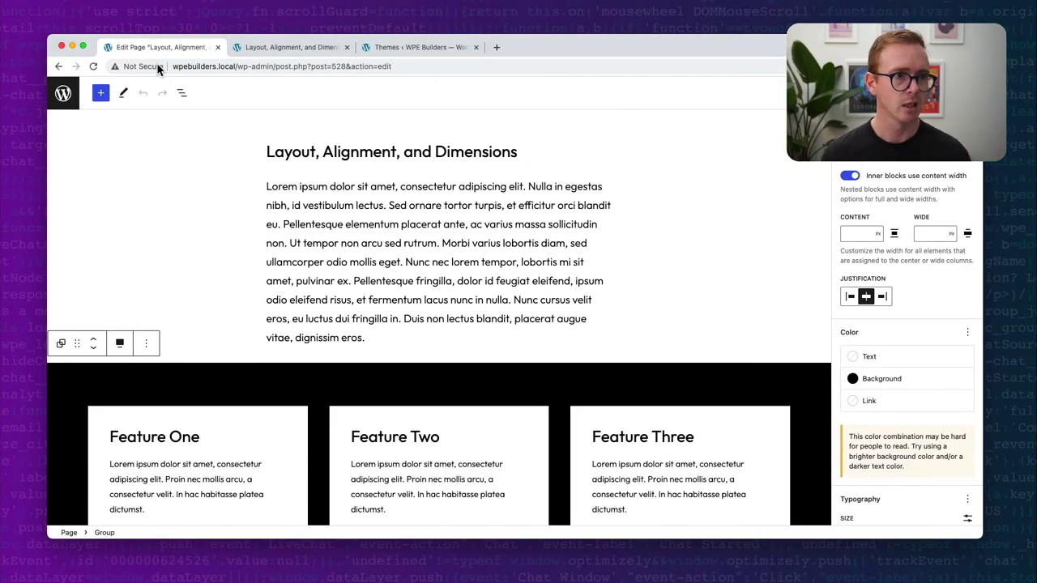
- Show the block list, expand the feature Group, select its Columns block and inspect that block's alignment options
{"action": "left_click", "coordinate": [182, 93]}
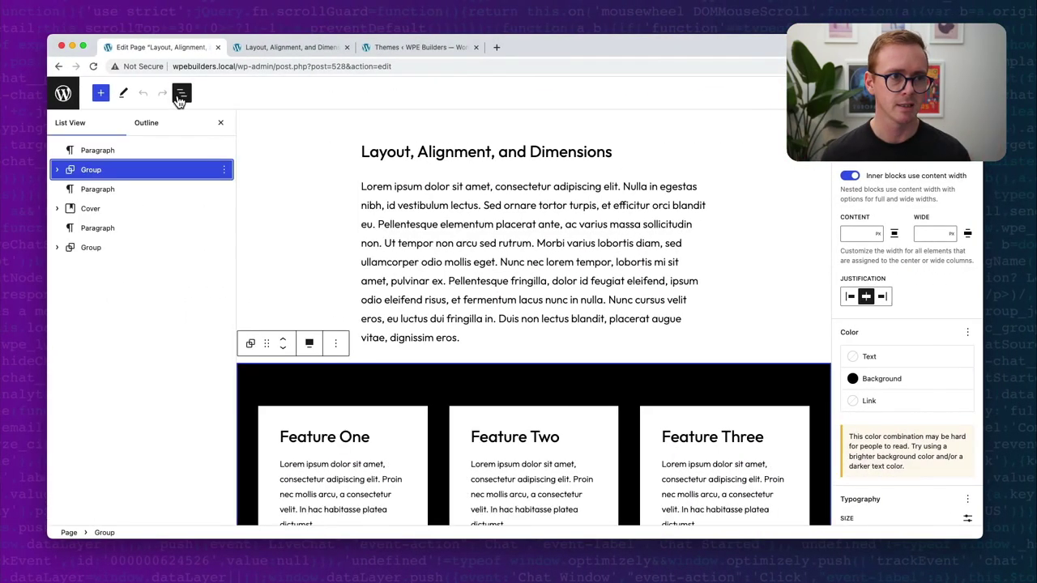
{"action": "left_click", "coordinate": [57, 169]}
{"action": "left_click", "coordinate": [107, 192]}
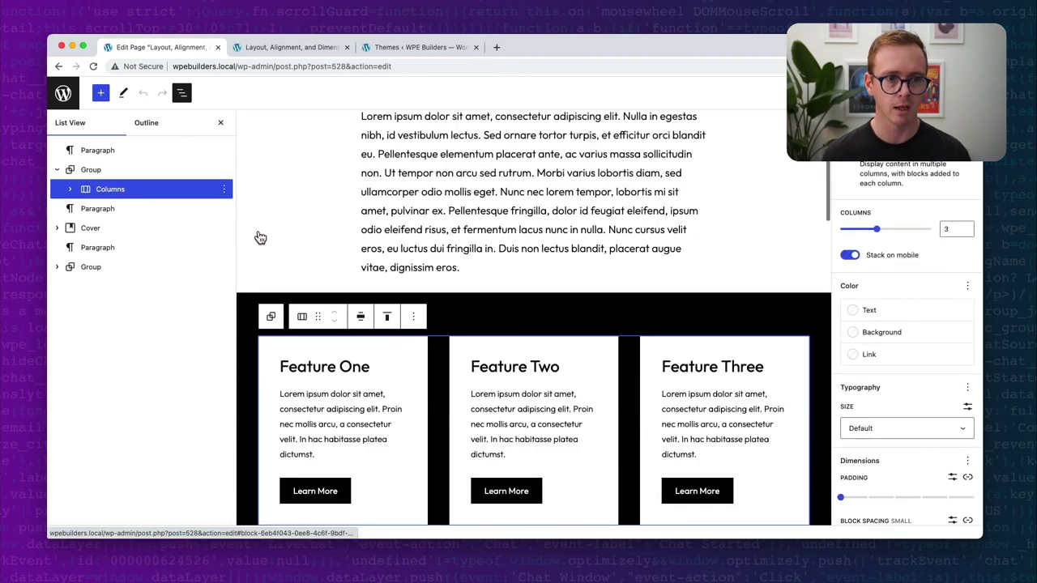
{"action": "left_click", "coordinate": [361, 320]}
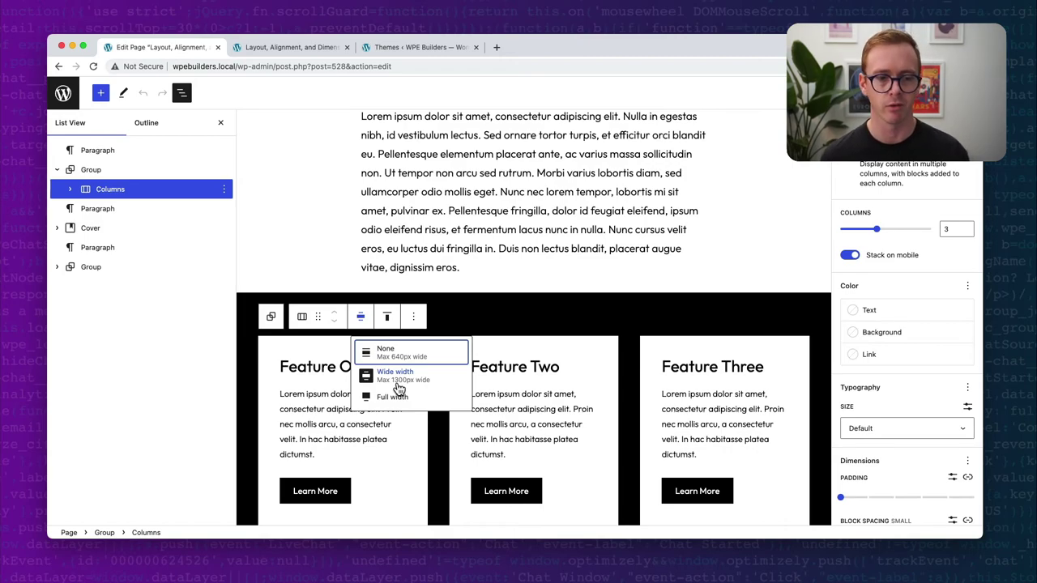
- Turn off content width for the feature Group's inner blocks and select its Columns block
{"action": "left_click", "coordinate": [123, 170]}
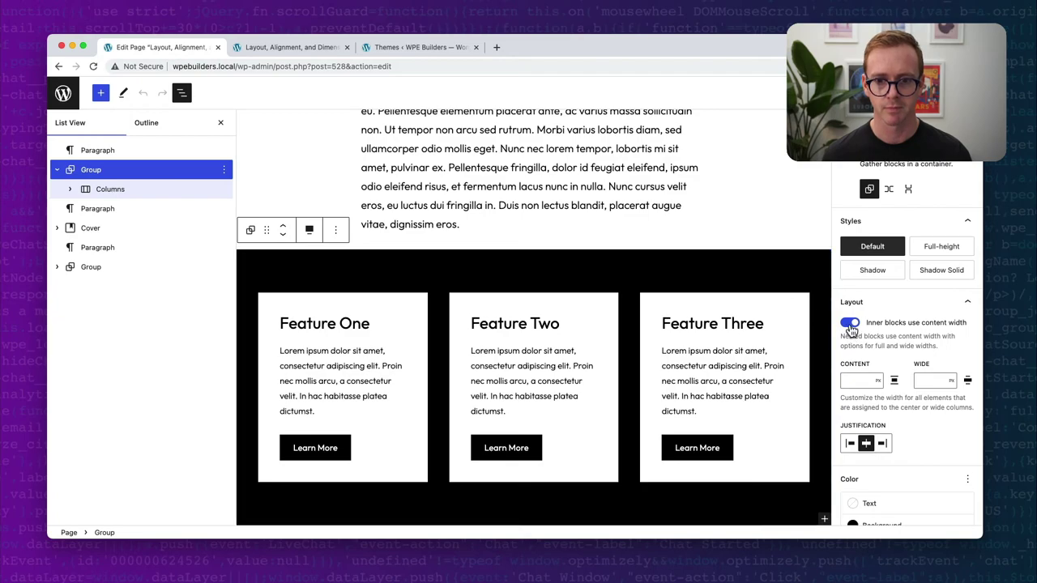
{"action": "left_click", "coordinate": [849, 324]}
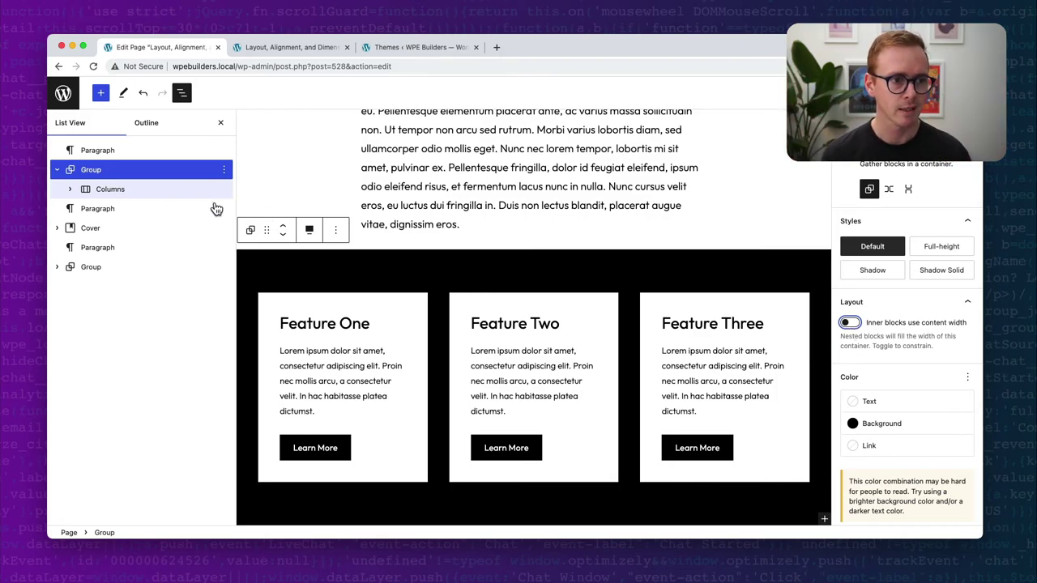
{"action": "left_click", "coordinate": [125, 192]}
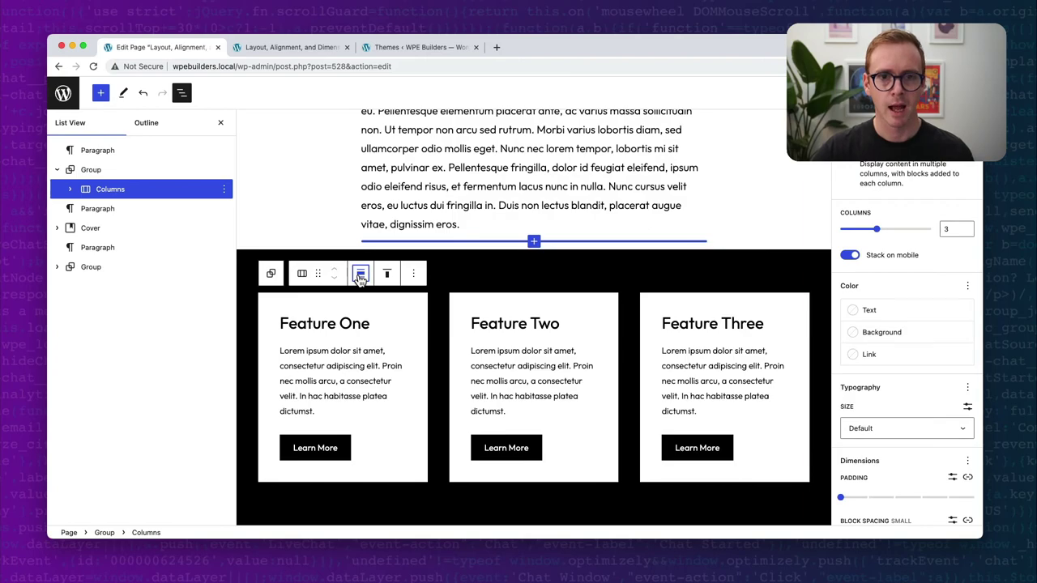
- Try the Wide width alignment on the feature Group's Columns block, and return its alignment to None
{"action": "left_click", "coordinate": [361, 276]}
{"action": "left_click", "coordinate": [380, 327]}
{"action": "scroll", "coordinate": [362, 356], "scroll_direction": "up", "scroll_amount": 3}
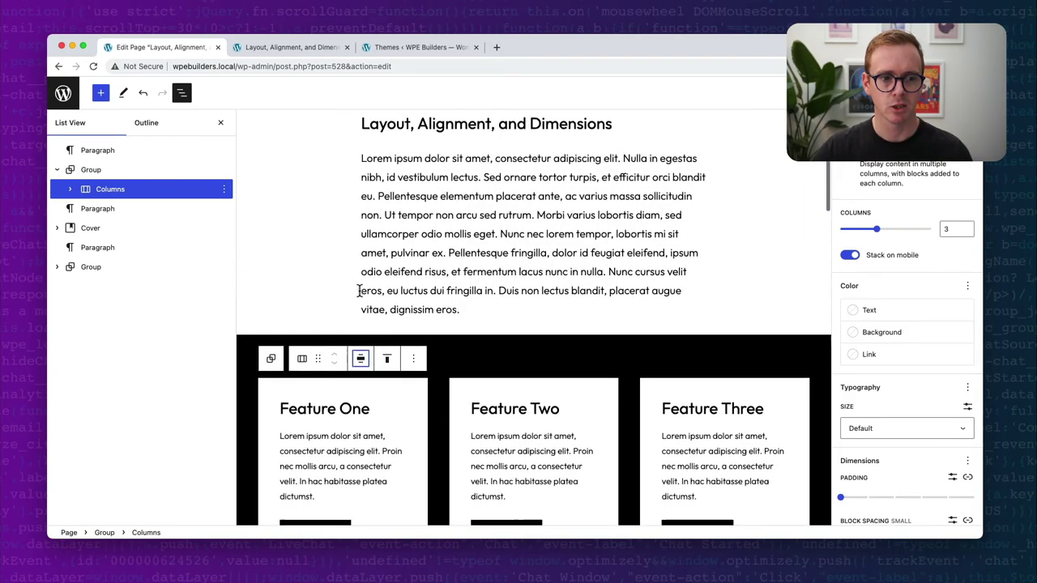
{"action": "scroll", "coordinate": [361, 391], "scroll_direction": "down", "scroll_amount": 2}
{"action": "left_click", "coordinate": [360, 324]}
{"action": "left_click", "coordinate": [381, 366]}
{"action": "scroll", "coordinate": [378, 376], "scroll_direction": "down", "scroll_amount": 1}
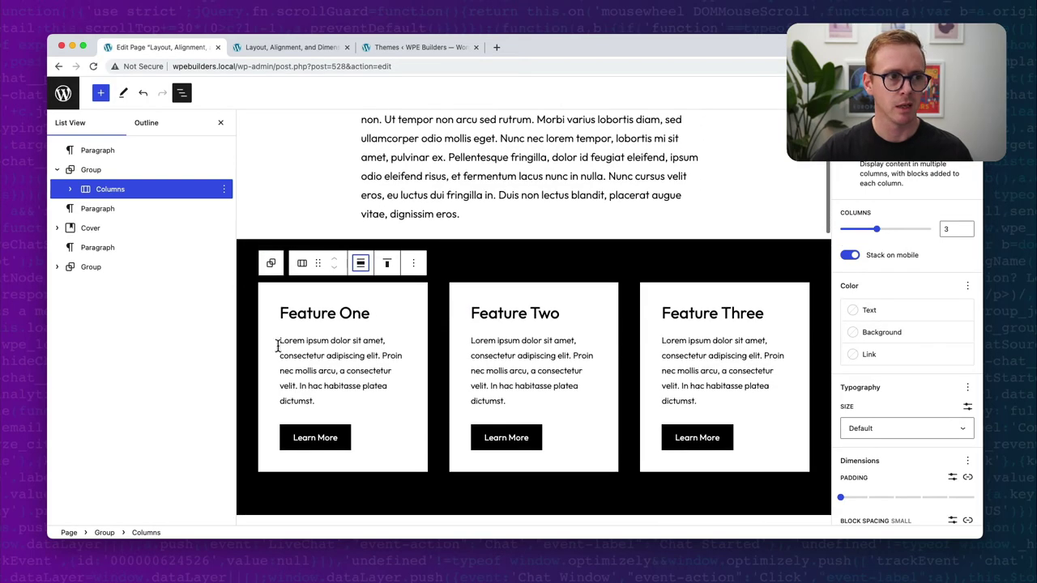
- Turn on content width for the feature Group's inner blocks and check the alignment options of its Columns block
{"action": "left_click", "coordinate": [93, 171]}
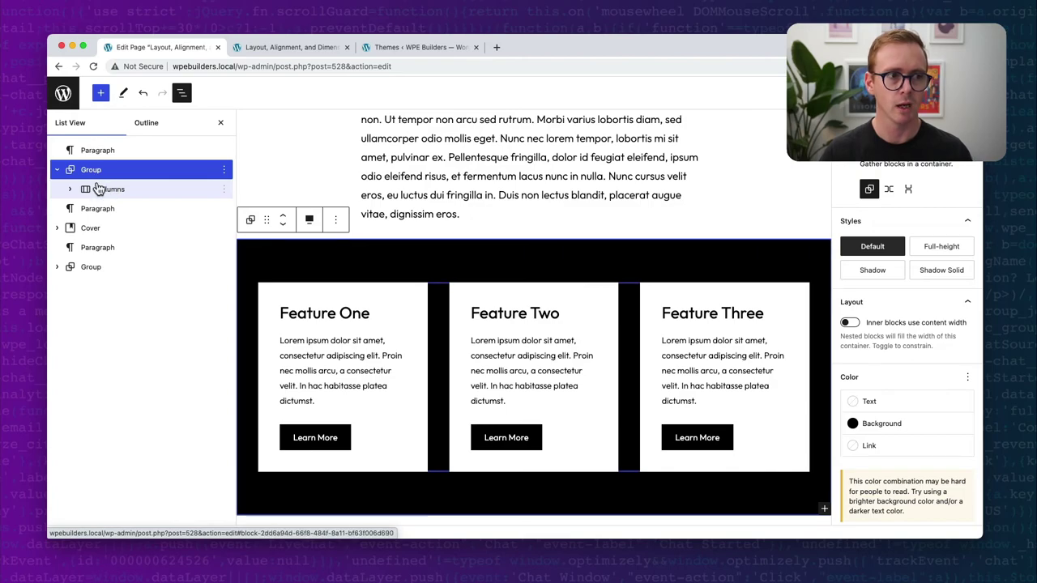
{"action": "left_click", "coordinate": [858, 323]}
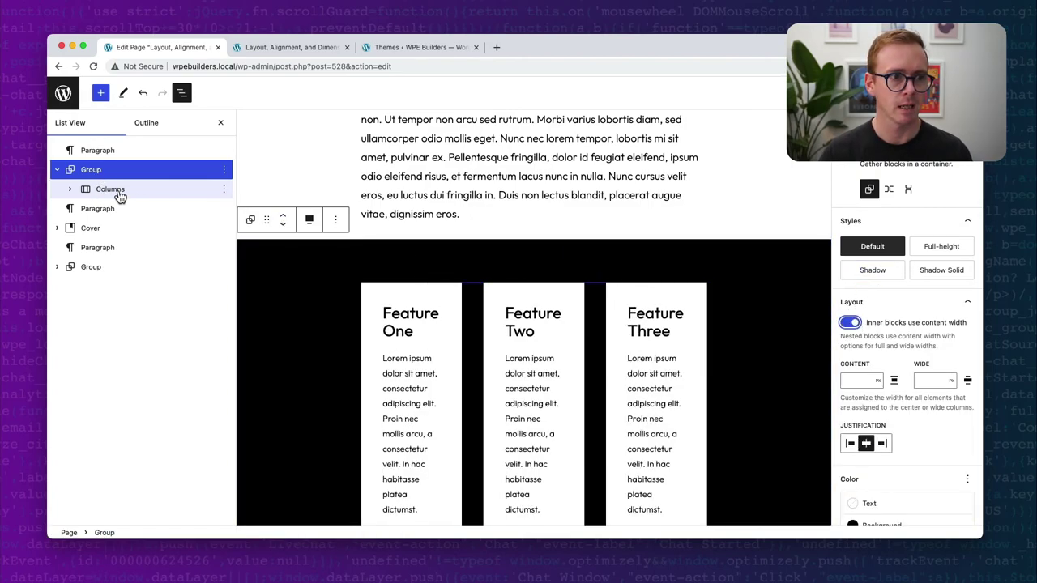
{"action": "left_click", "coordinate": [118, 192]}
{"action": "left_click", "coordinate": [462, 196]}
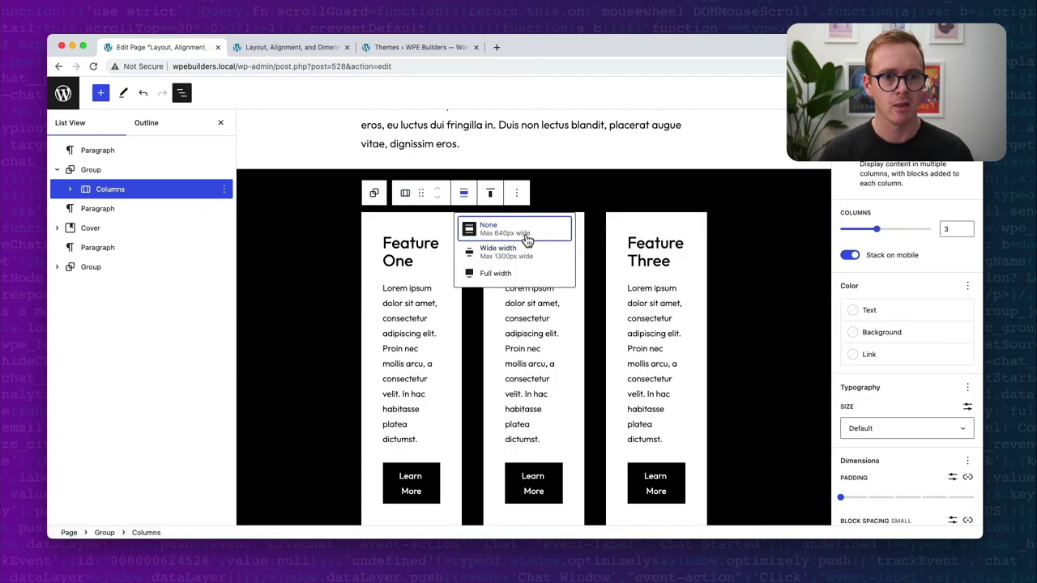
- Set the feature Group's custom layout sizes to 800 px for content and 1000 px for wide
{"action": "left_click", "coordinate": [146, 170]}
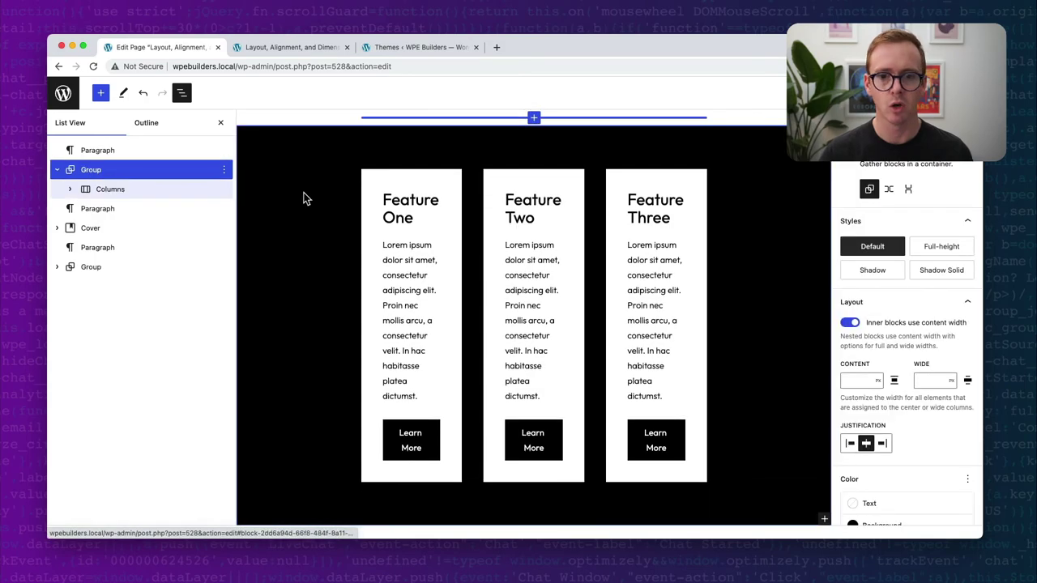
{"action": "left_click", "coordinate": [854, 381]}
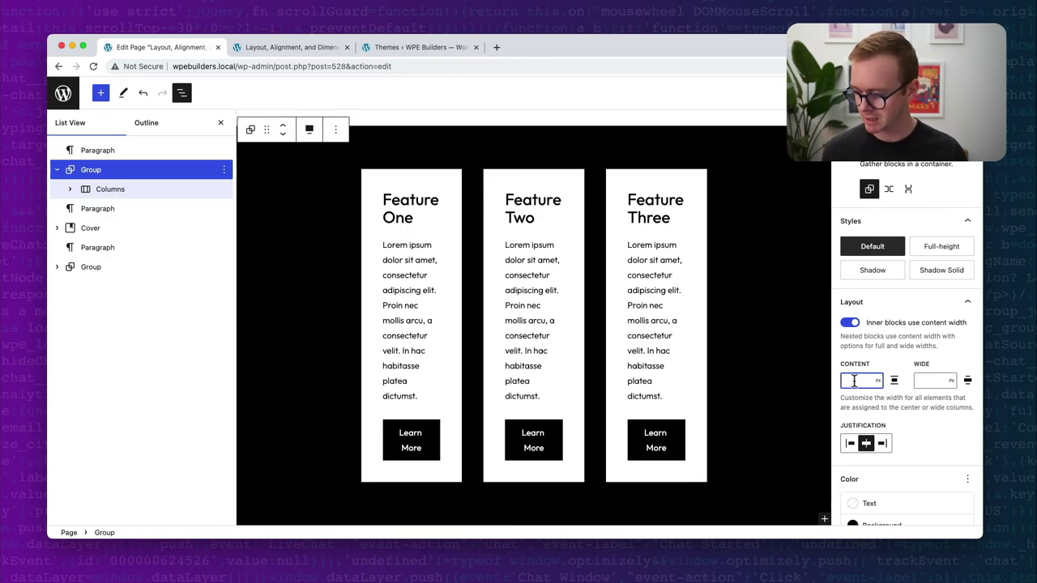
{"action": "type", "text": "800"}
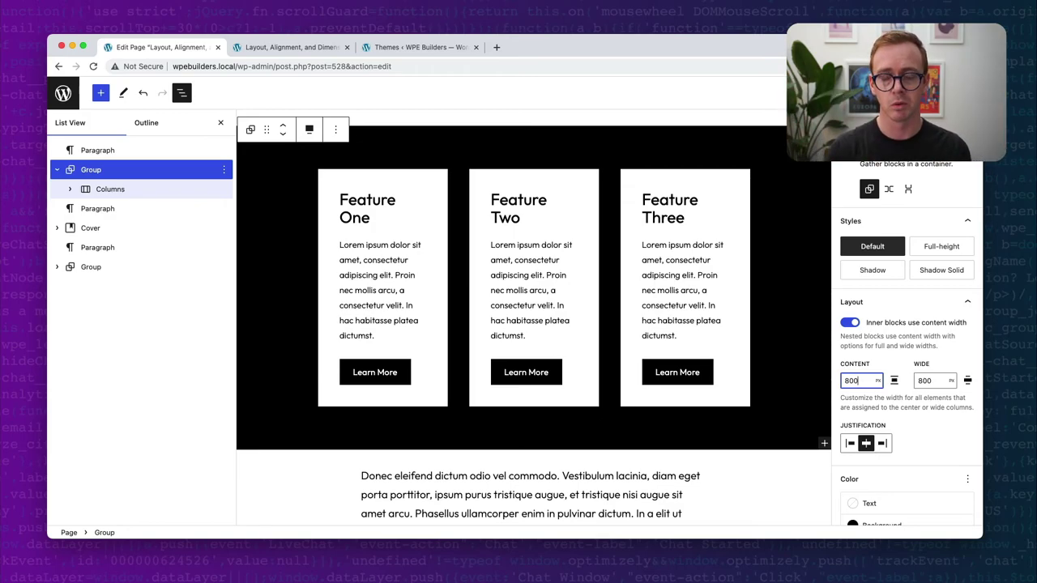
{"action": "left_click", "coordinate": [920, 382]}
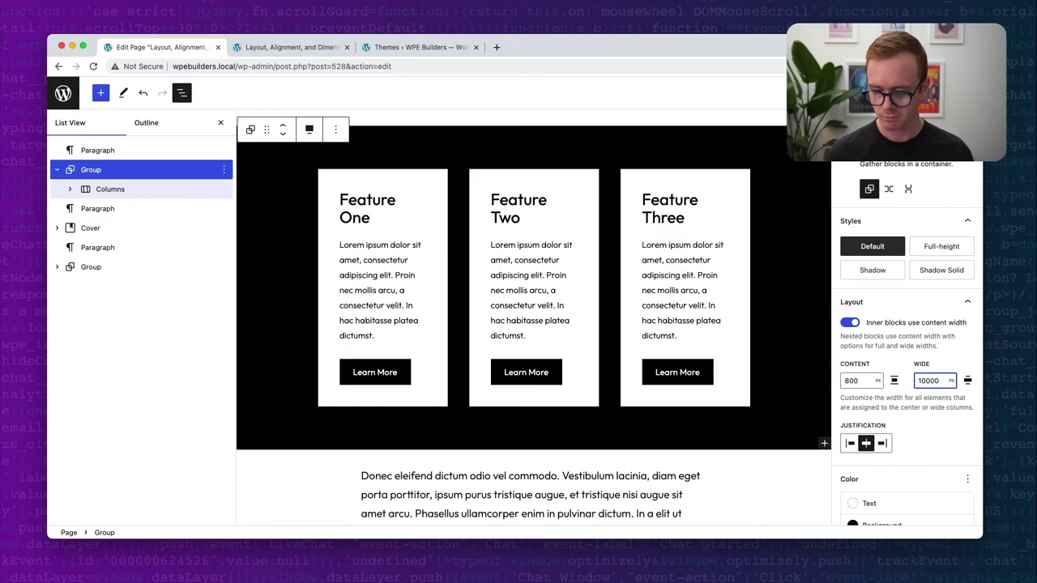
- Try the Wide width alignment on the feature Group, and return it to Full width
{"action": "left_click", "coordinate": [310, 129]}
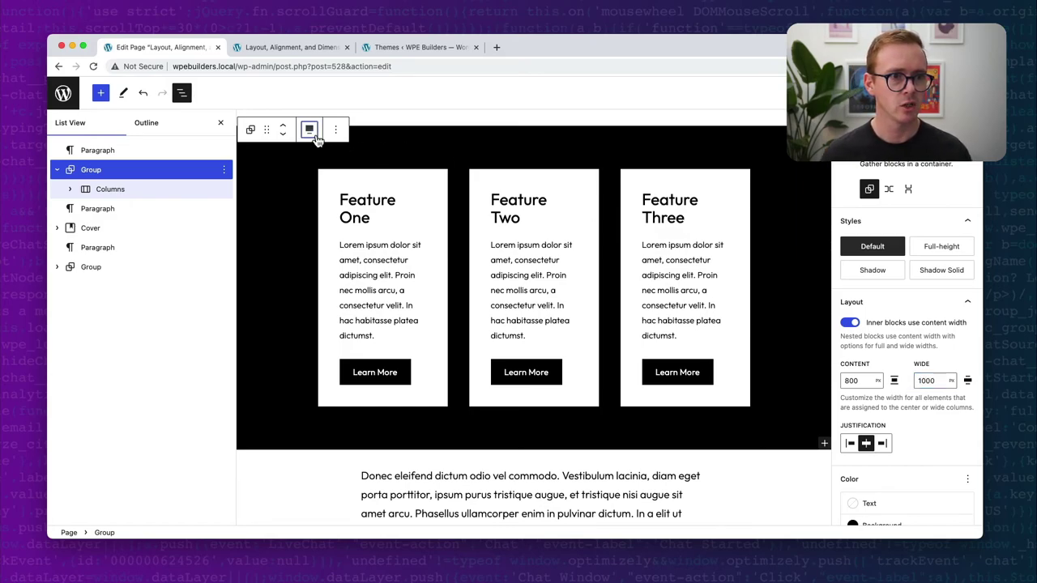
{"action": "left_click", "coordinate": [326, 194]}
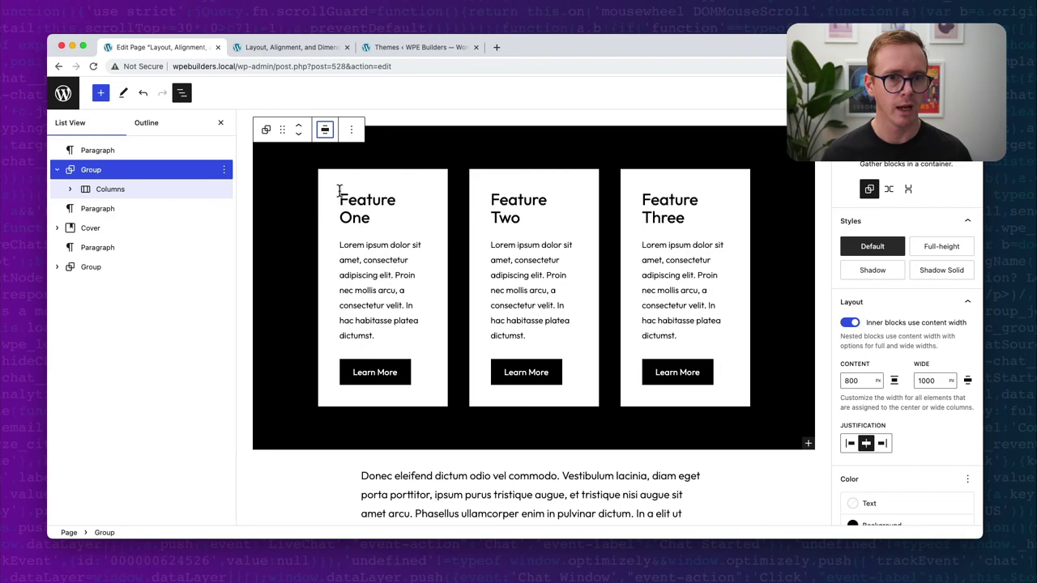
{"action": "left_click", "coordinate": [324, 130]}
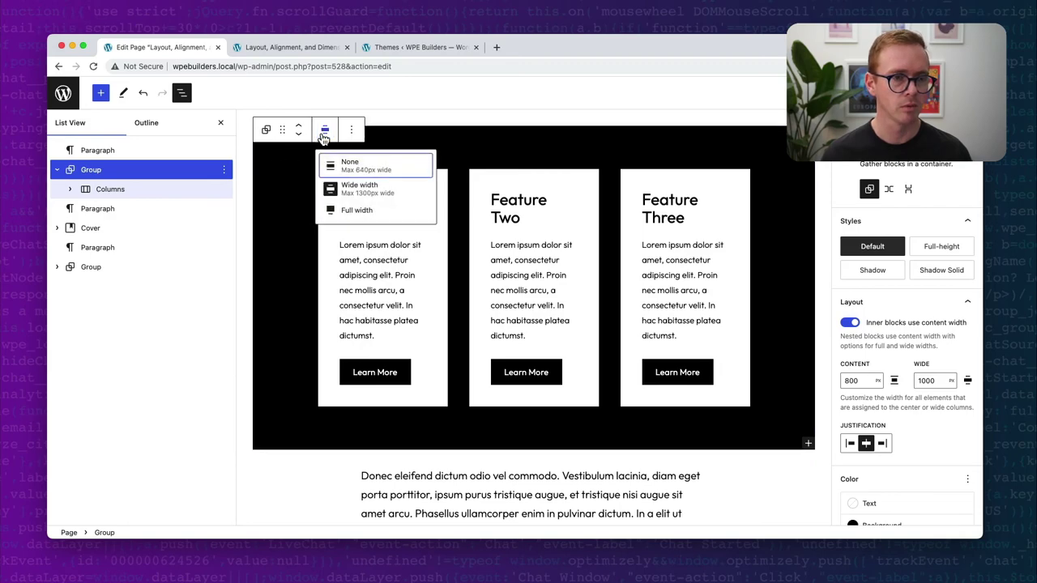
{"action": "left_click", "coordinate": [332, 209]}
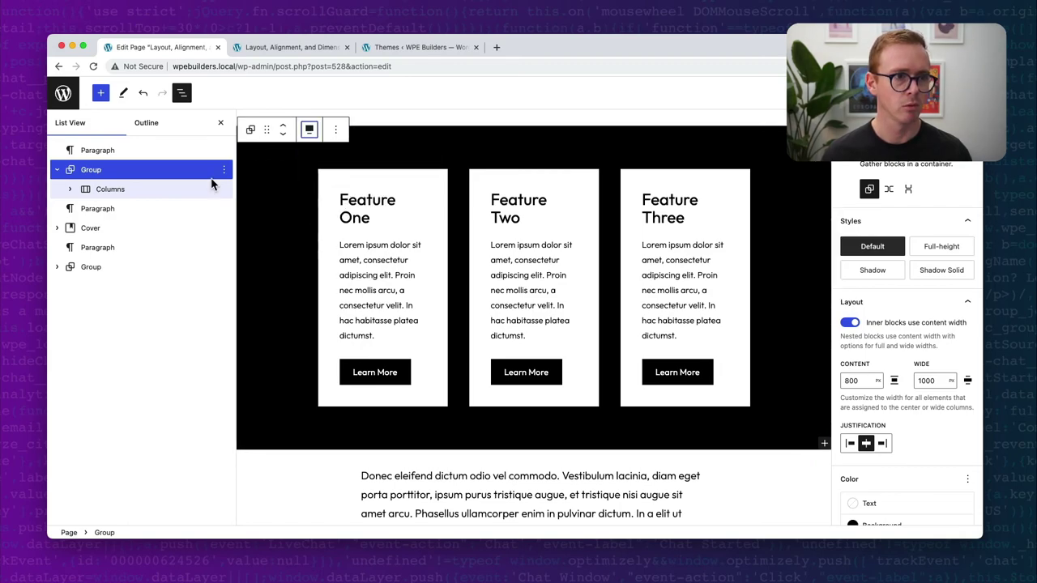
- Compare the Columns block's alignment options with the feature Group's layout sizes, and select the Feature Three column
{"action": "left_click", "coordinate": [127, 190]}
{"action": "left_click", "coordinate": [420, 151]}
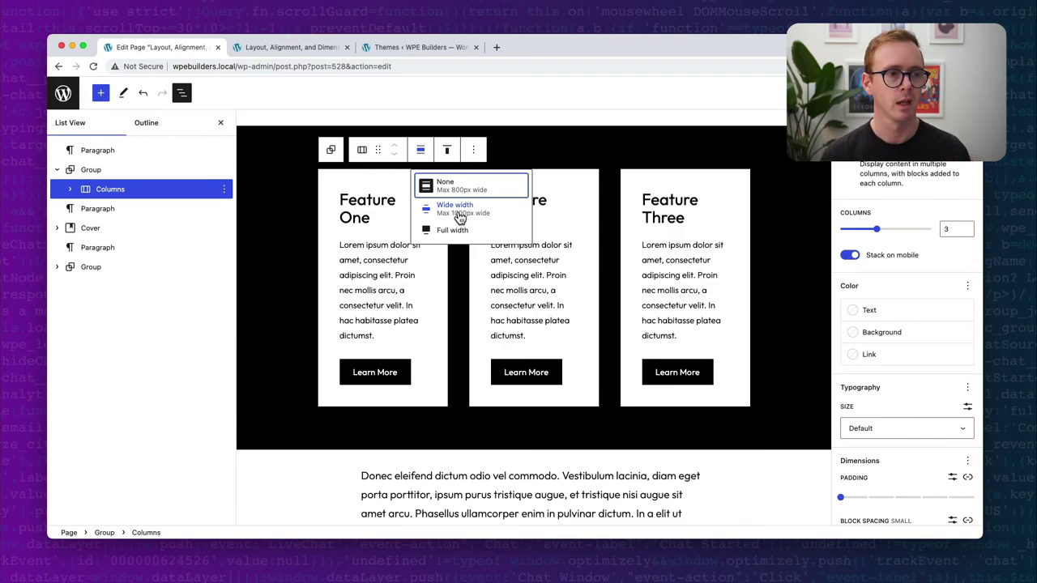
{"action": "left_click", "coordinate": [116, 171]}
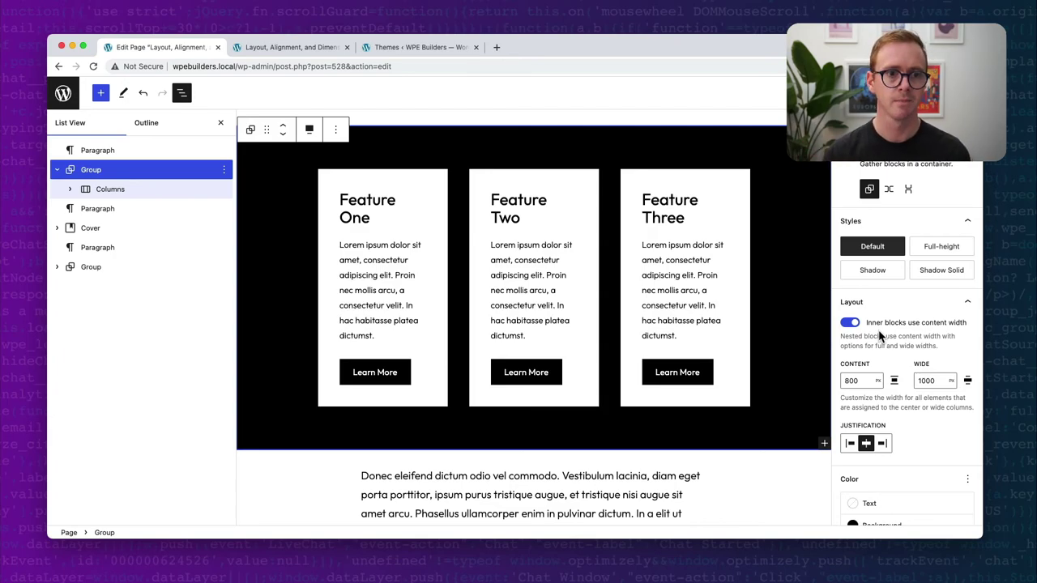
{"action": "left_click", "coordinate": [684, 185]}
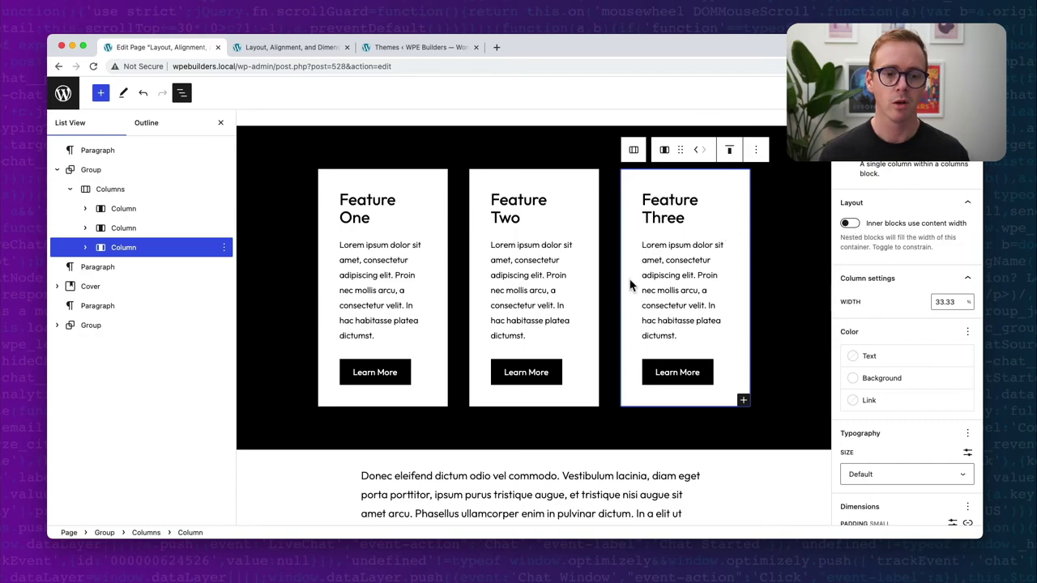
- Select the call-to-action Cover block, expand it in the block list, and undo the accidental move of its nested Group
{"action": "scroll", "coordinate": [615, 287], "scroll_direction": "down", "scroll_amount": 10}
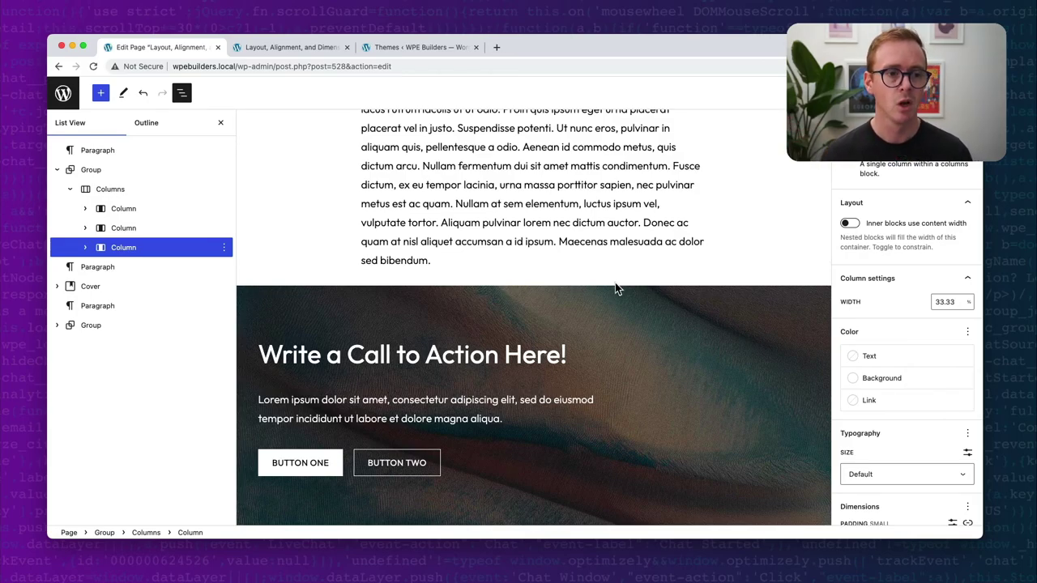
{"action": "scroll", "coordinate": [616, 287], "scroll_direction": "down", "scroll_amount": 1}
{"action": "left_click", "coordinate": [555, 283]}
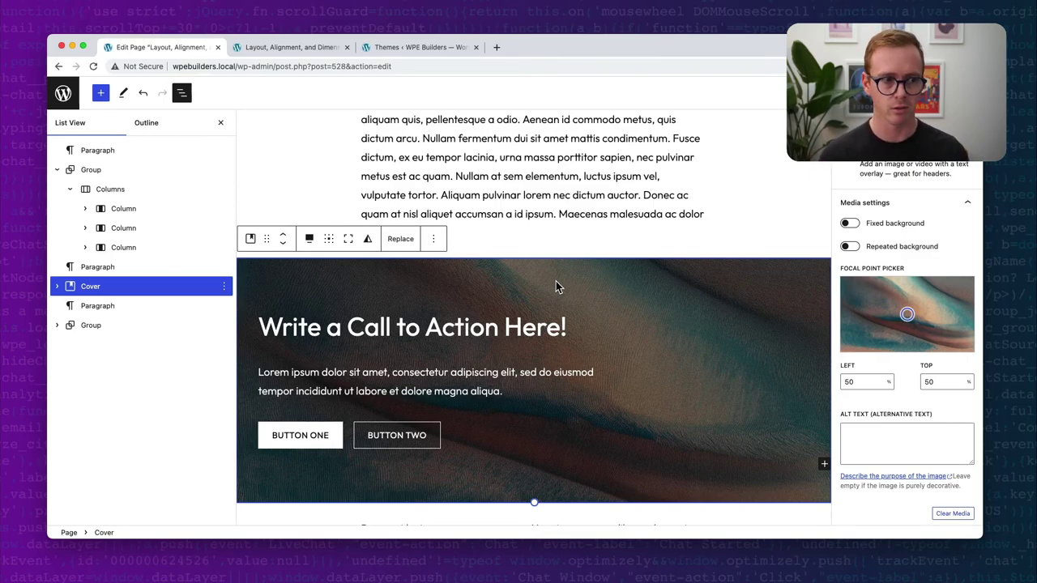
{"action": "left_click", "coordinate": [57, 287]}
{"action": "left_click_drag", "start_coordinate": [71, 299], "coordinate": [89, 328]}
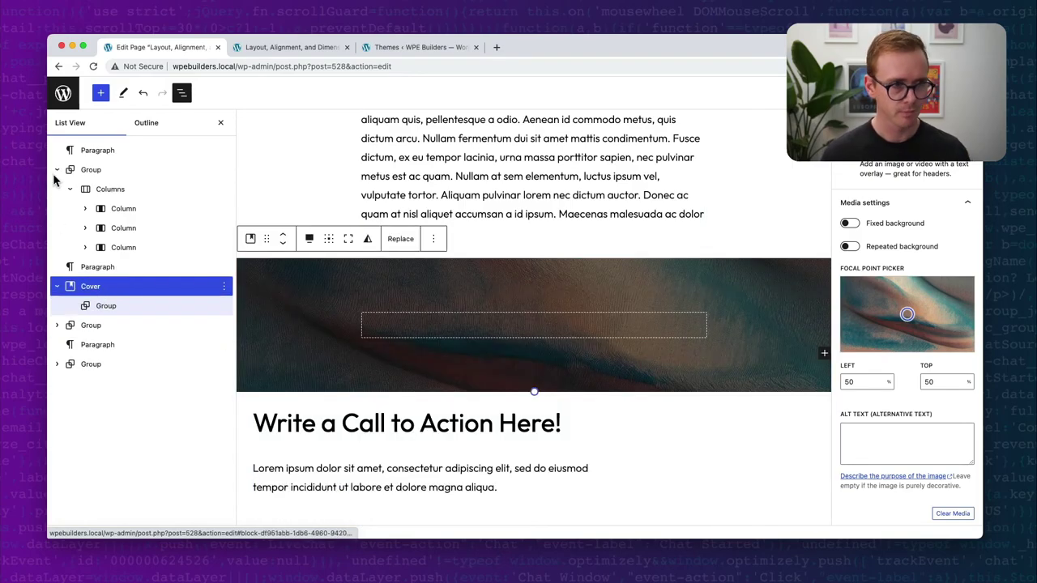
{"action": "left_click", "coordinate": [144, 95]}
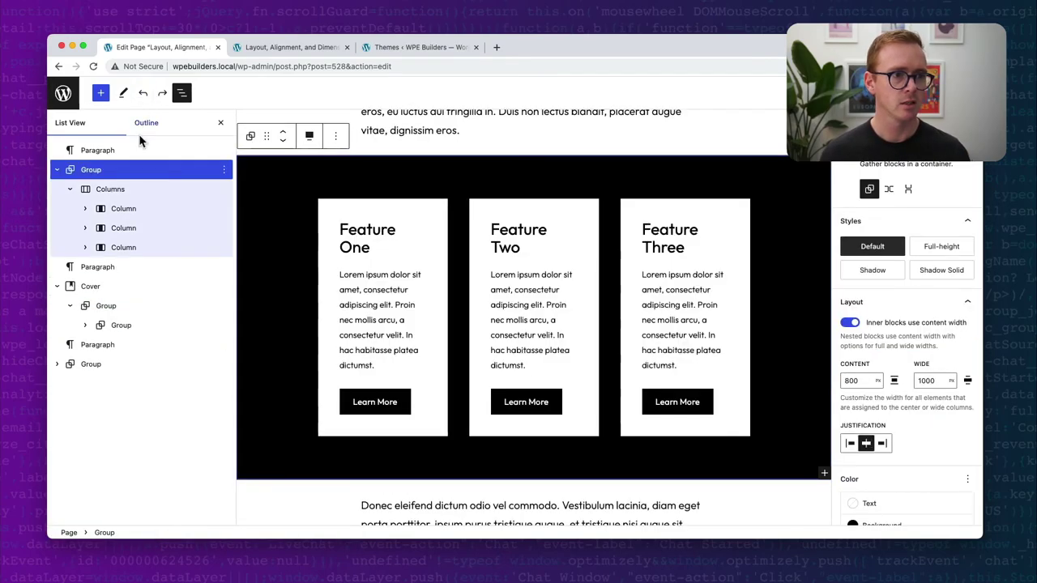
- Inspect the Cover block and its two nested Groups, comparing their extents and layout settings
{"action": "left_click", "coordinate": [105, 290]}
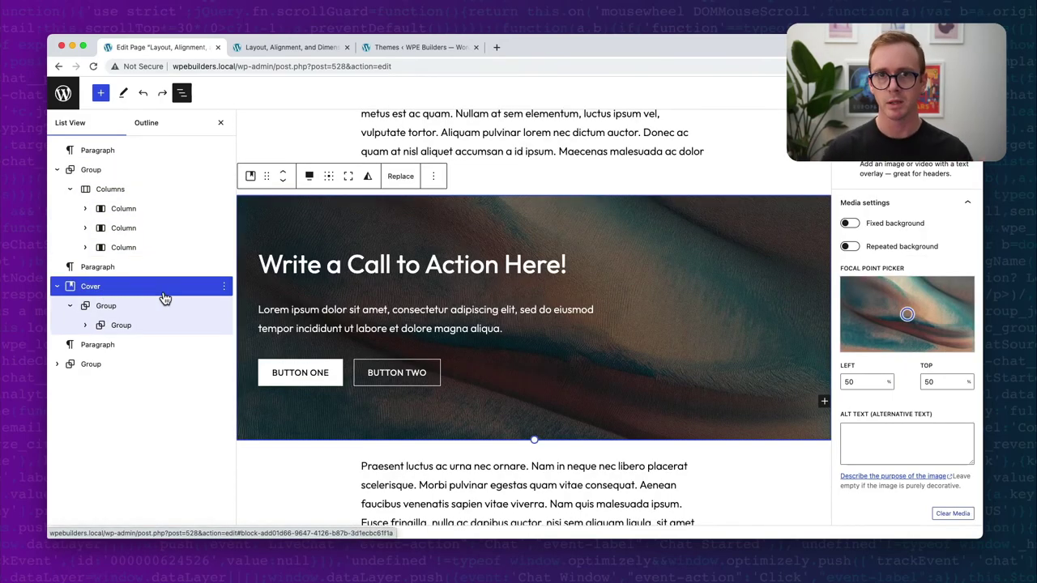
{"action": "left_click", "coordinate": [128, 305]}
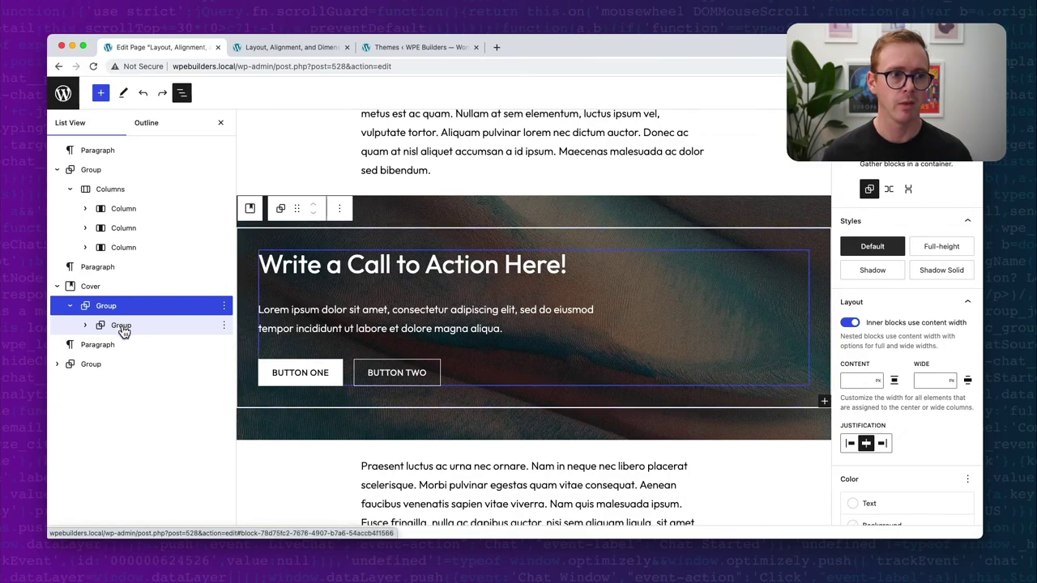
{"action": "left_click", "coordinate": [125, 326]}
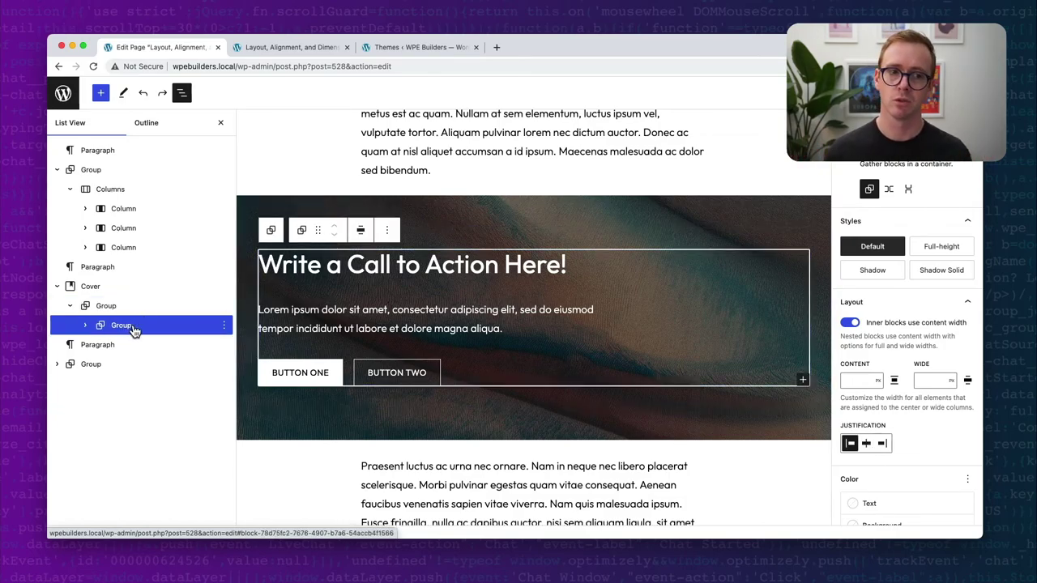
{"action": "left_click", "coordinate": [93, 286]}
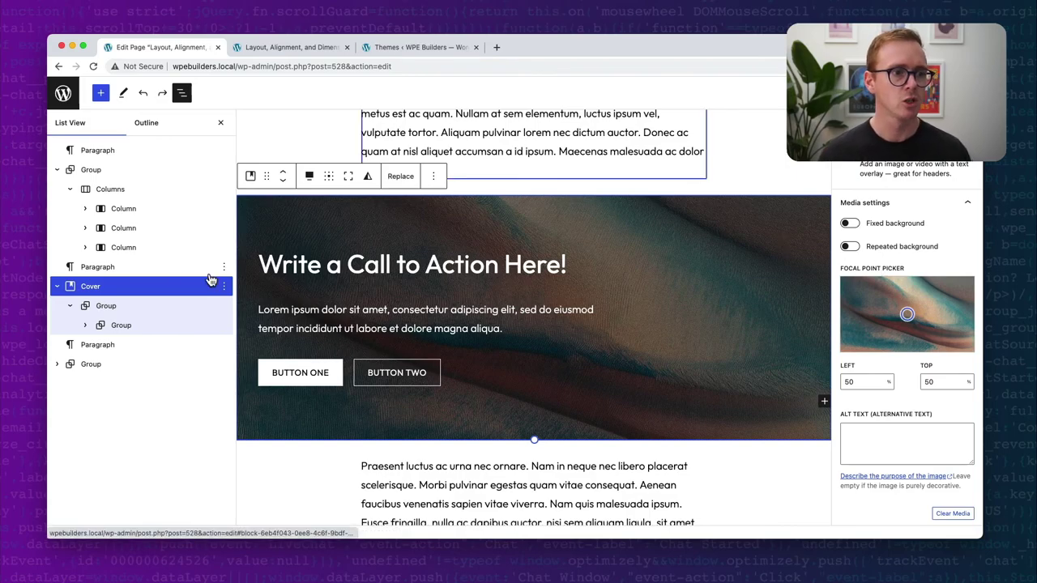
{"action": "left_click", "coordinate": [143, 308]}
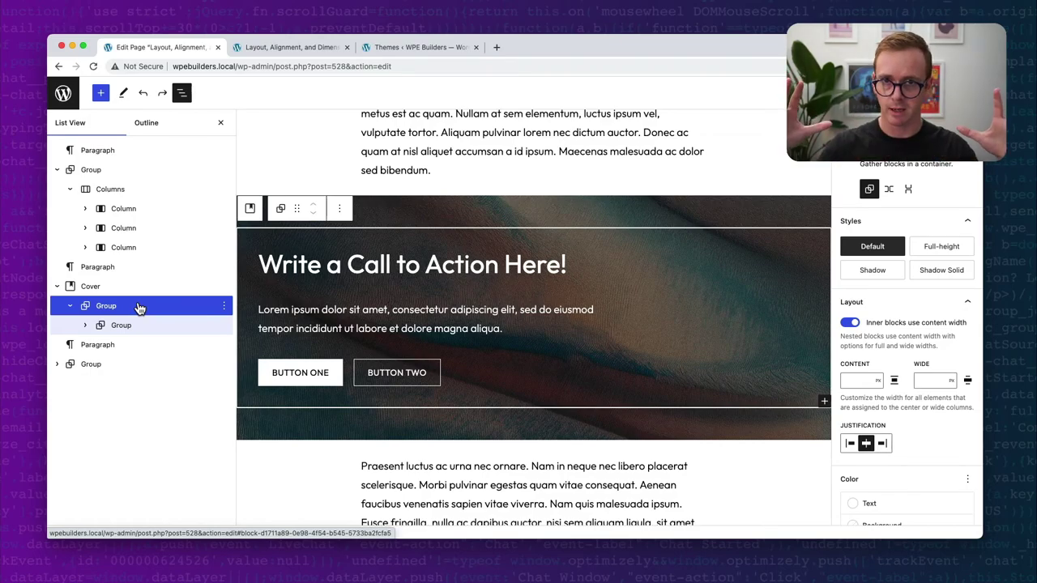
- Look through the Cover block's settings for layout controls and compare them with the layout settings of its outer Group
{"action": "left_click", "coordinate": [93, 286]}
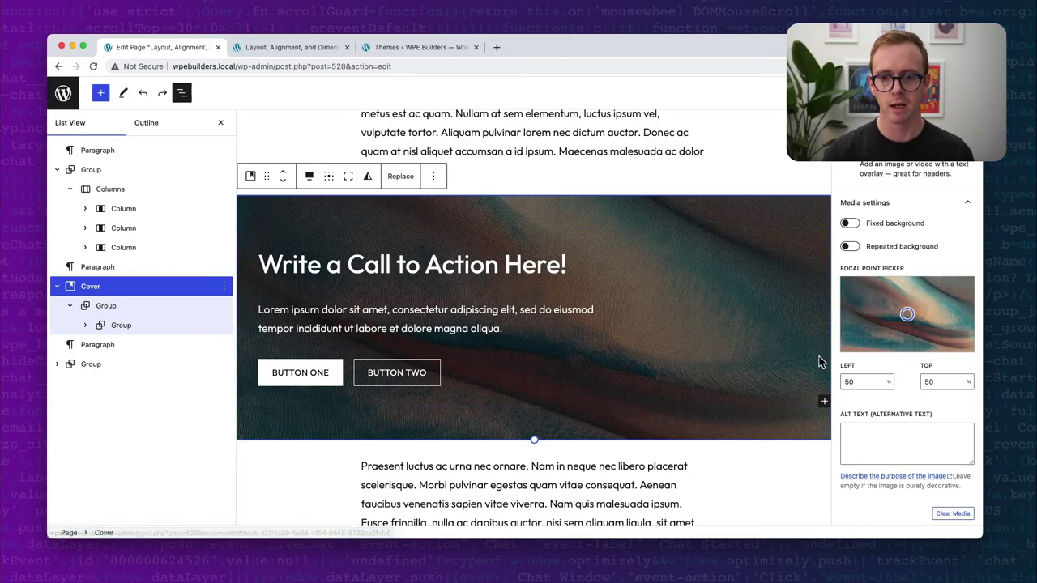
{"action": "scroll", "coordinate": [867, 352], "scroll_direction": "down", "scroll_amount": 5}
{"action": "scroll", "coordinate": [889, 363], "scroll_direction": "down", "scroll_amount": 3}
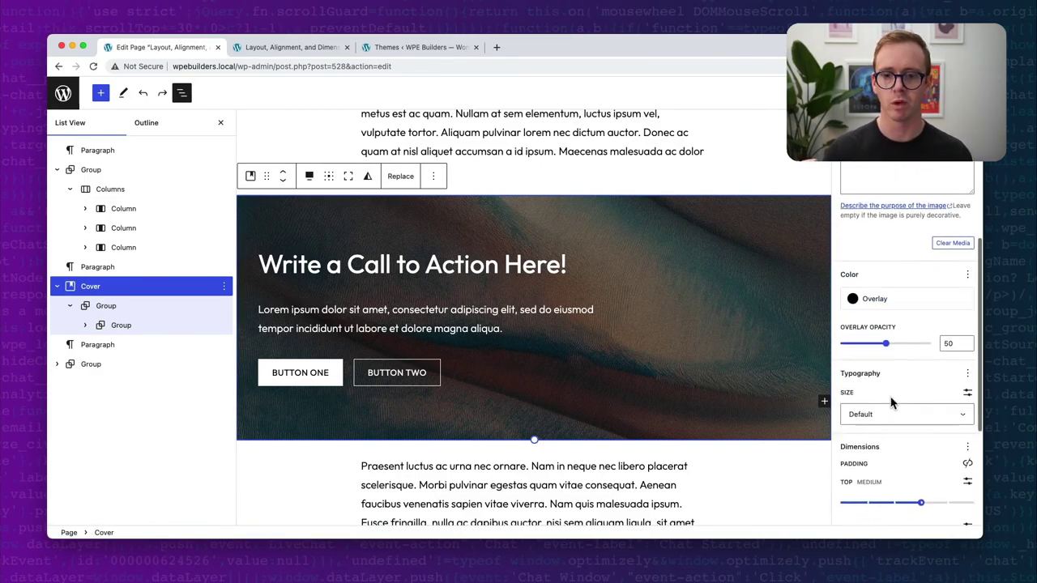
{"action": "left_click", "coordinate": [104, 313]}
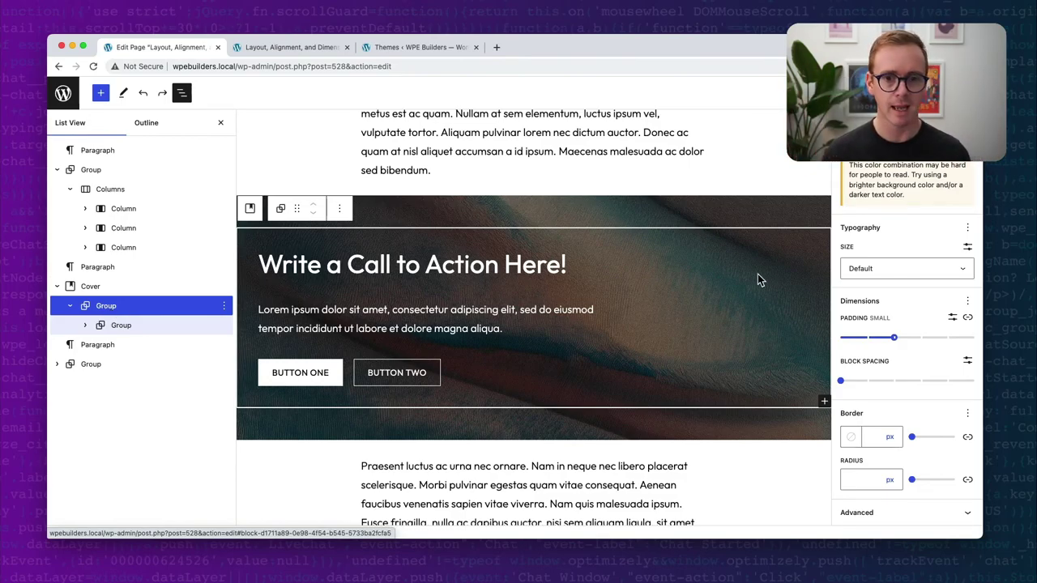
{"action": "scroll", "coordinate": [927, 296], "scroll_direction": "up", "scroll_amount": 5}
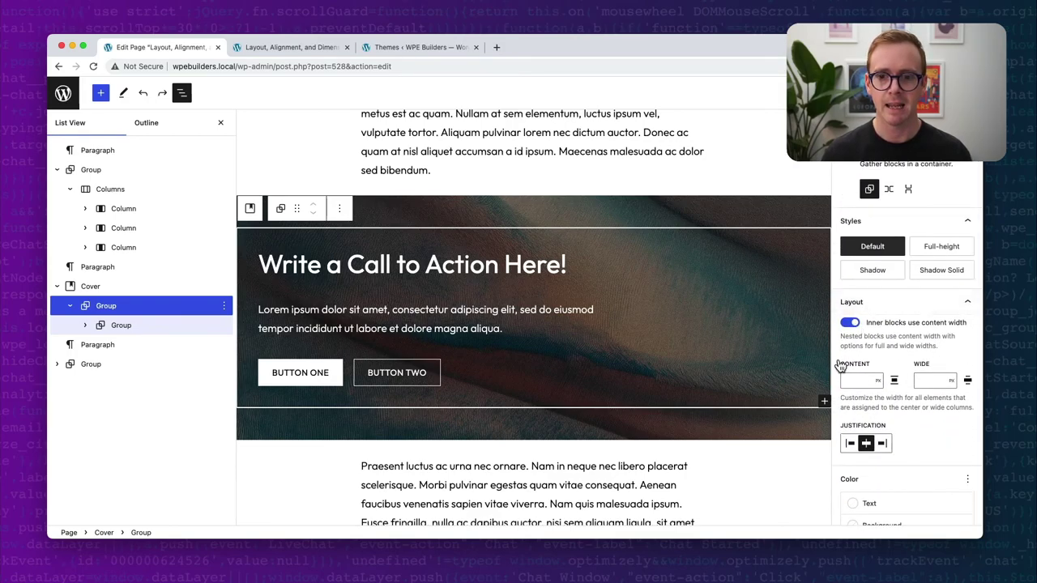
- Compare the Cover's outer Group with its inner Group and examine the inner Group's layout and alignment options
{"action": "left_click", "coordinate": [114, 325]}
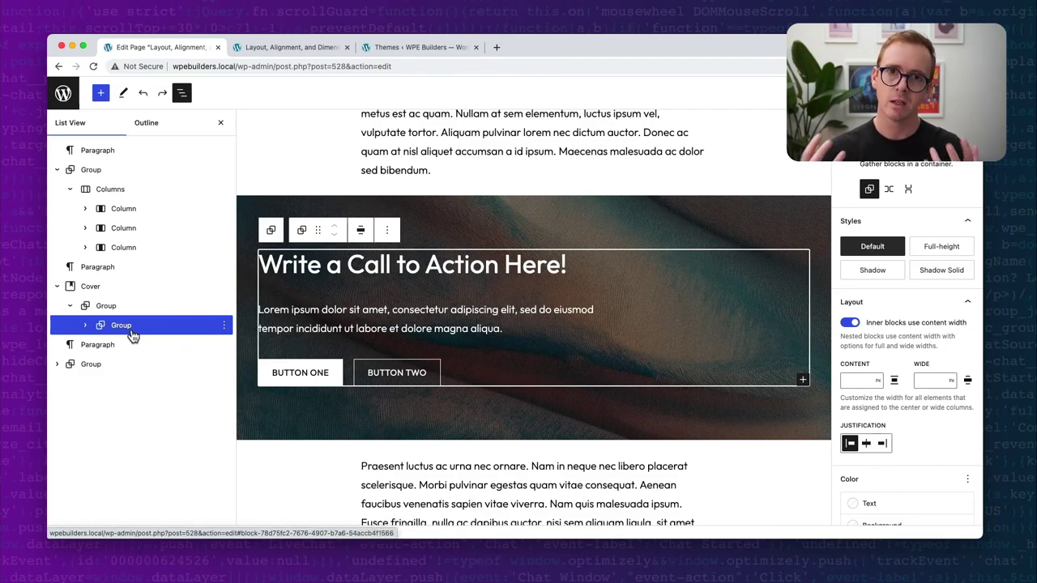
{"action": "left_click", "coordinate": [104, 307]}
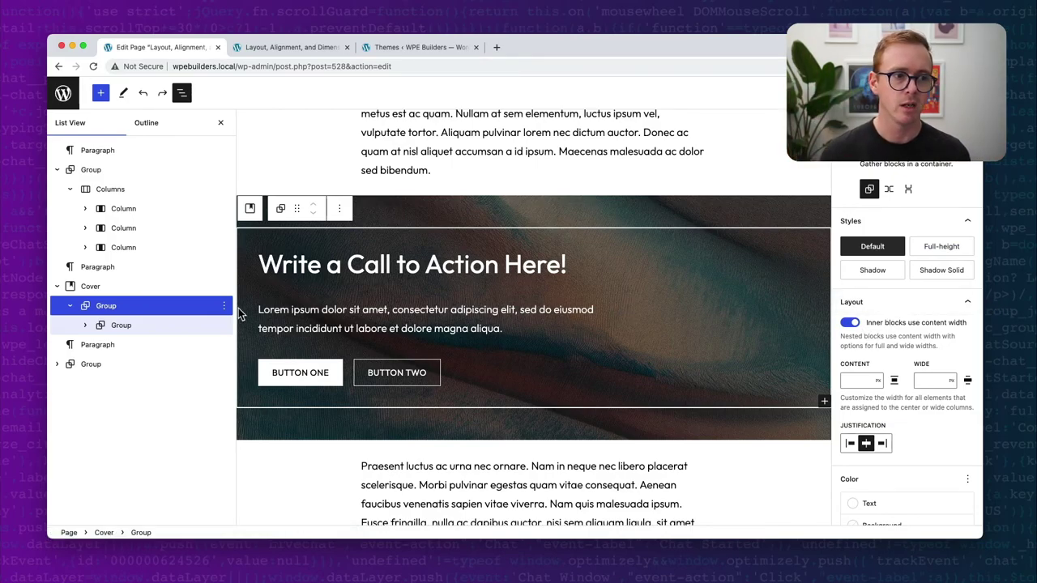
{"action": "left_click", "coordinate": [153, 325]}
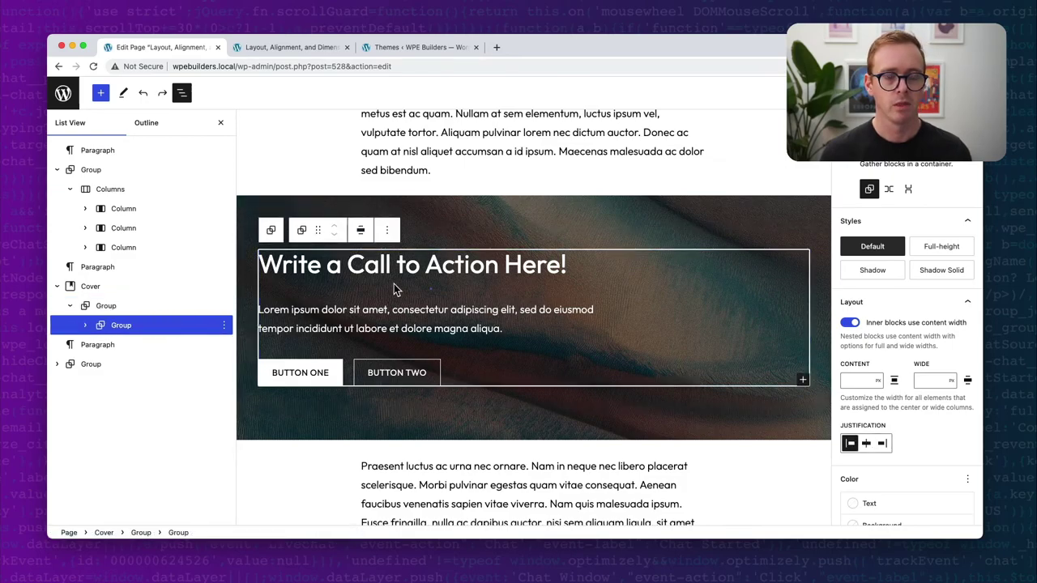
{"action": "left_click", "coordinate": [360, 230]}
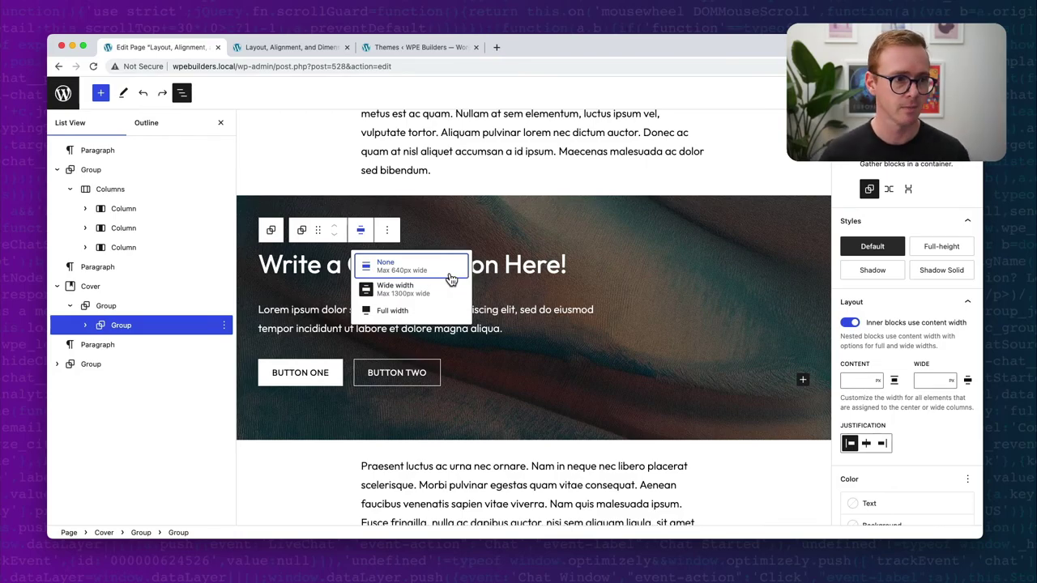
- Expand the Cover's inner Group, check its heading's alignment options, and compare the inner Group with the Cover block
{"action": "left_click", "coordinate": [85, 325]}
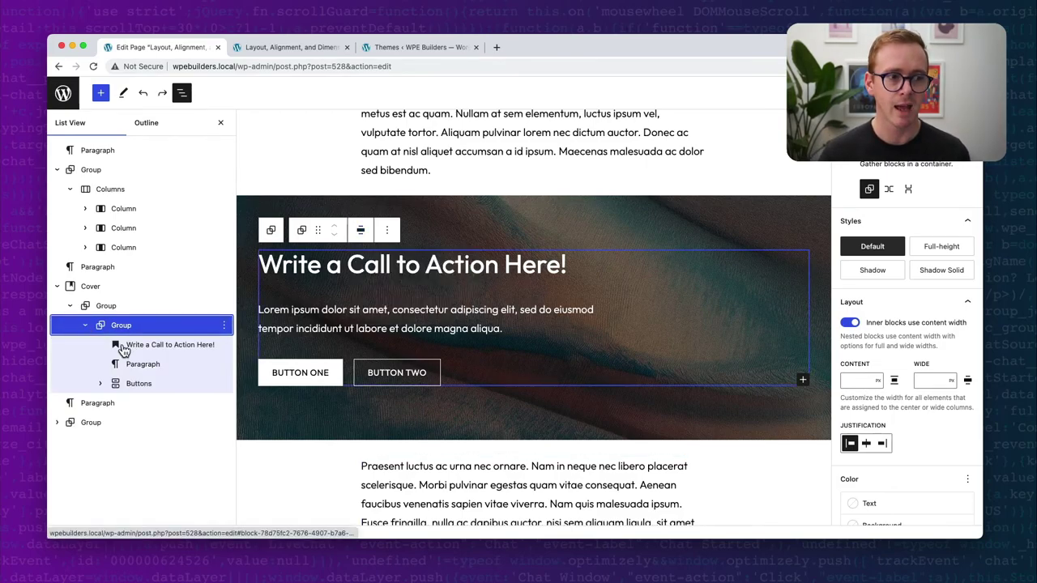
{"action": "left_click", "coordinate": [117, 345]}
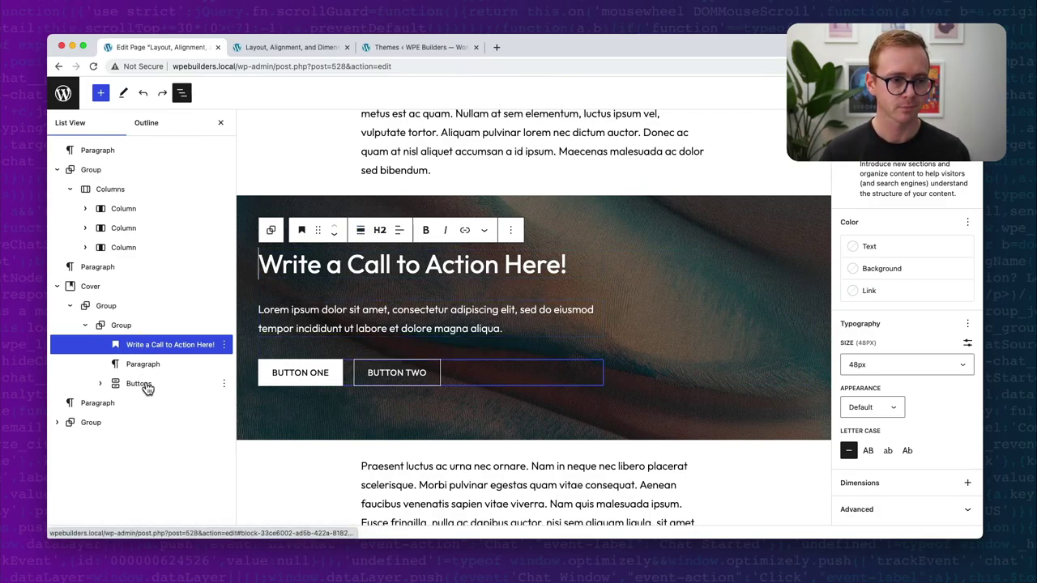
{"action": "left_click", "coordinate": [361, 230]}
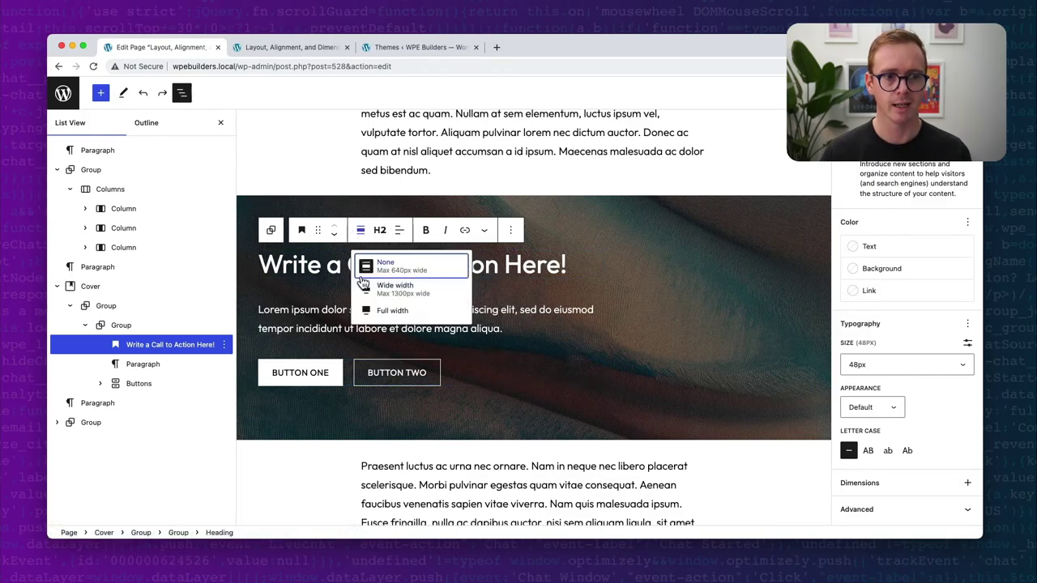
{"action": "left_click", "coordinate": [126, 328]}
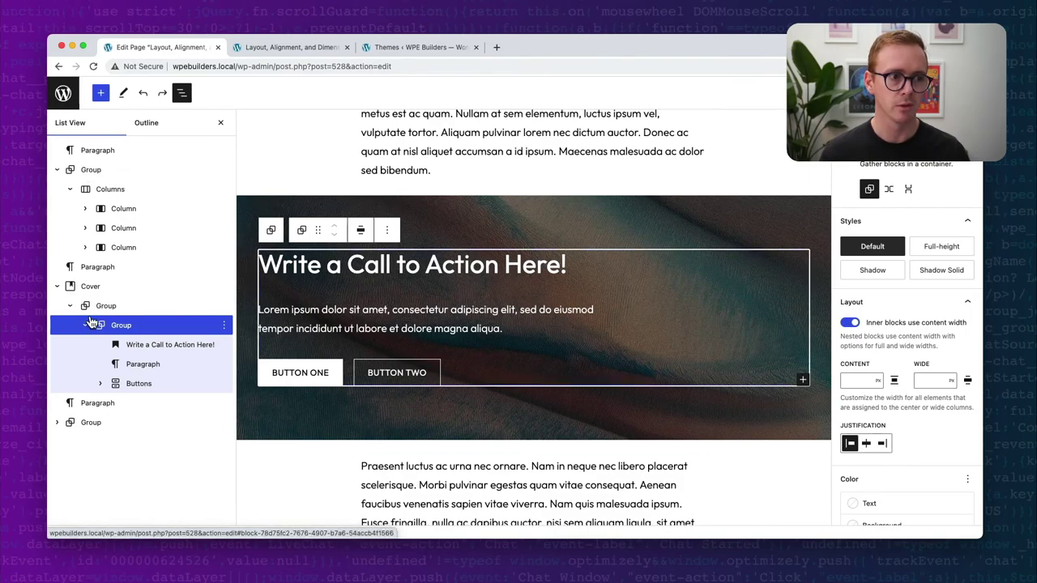
{"action": "left_click", "coordinate": [91, 286]}
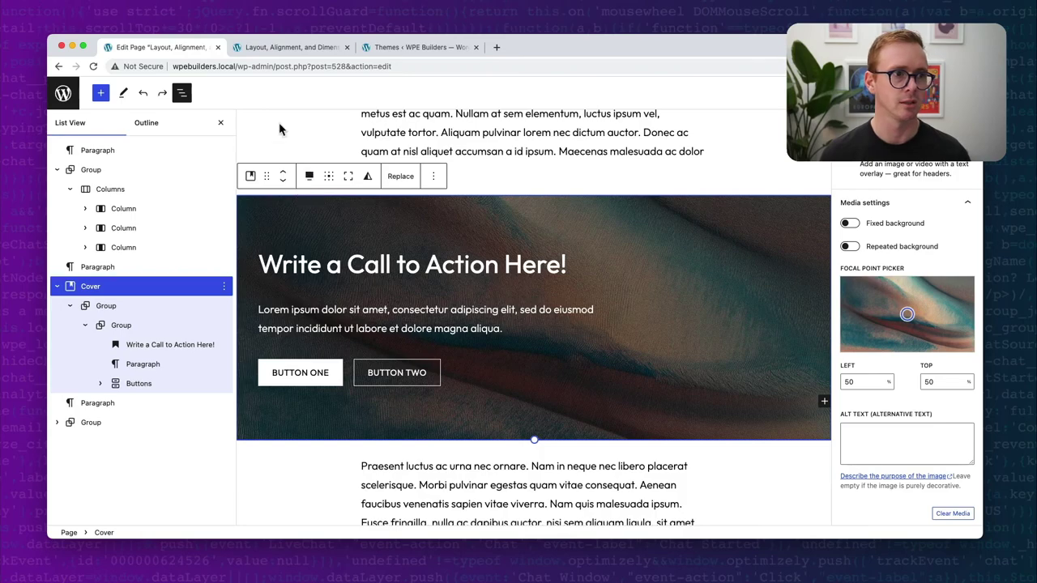
- Stop the features Group's inner blocks from using content width, and check the nested Columns block's alignment options
{"action": "left_click", "coordinate": [93, 171]}
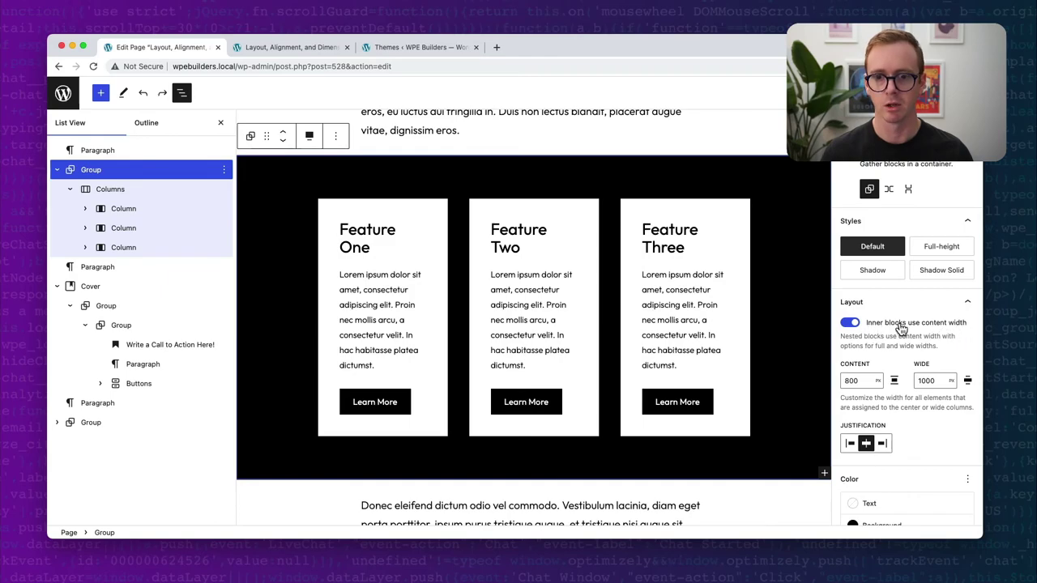
{"action": "left_click", "coordinate": [849, 323]}
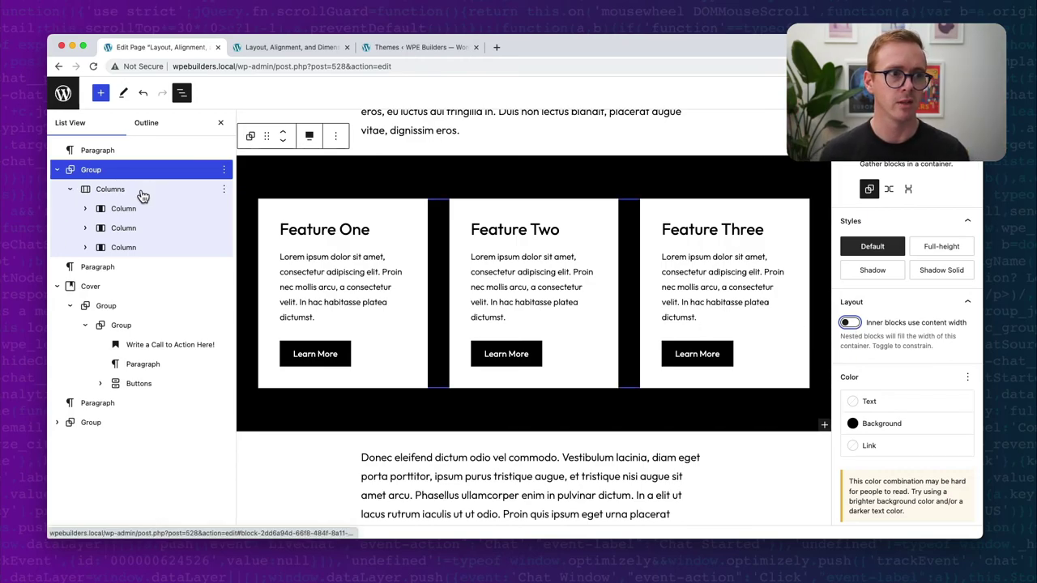
{"action": "left_click", "coordinate": [111, 188]}
{"action": "left_click", "coordinate": [360, 180]}
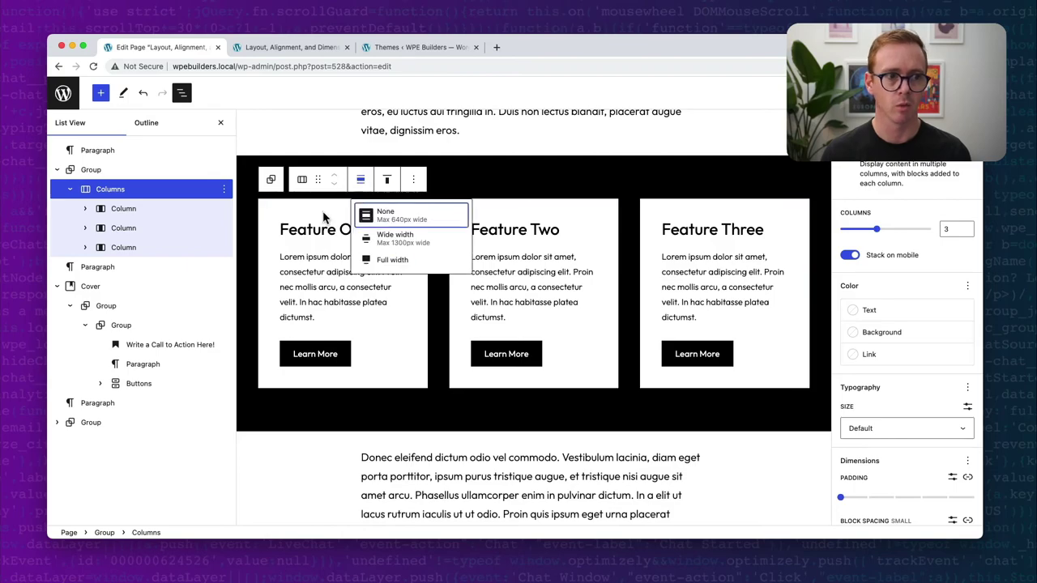
{"action": "left_click", "coordinate": [102, 174]}
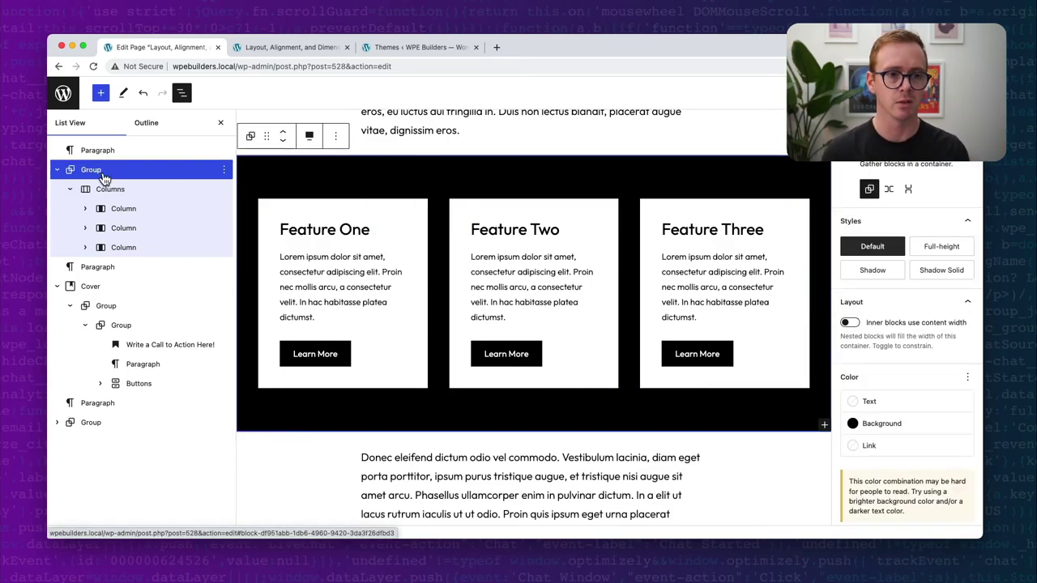
- Justify the contents of the Cover's inner Group to the center and check the heading's alignment options
{"action": "left_click", "coordinate": [117, 325]}
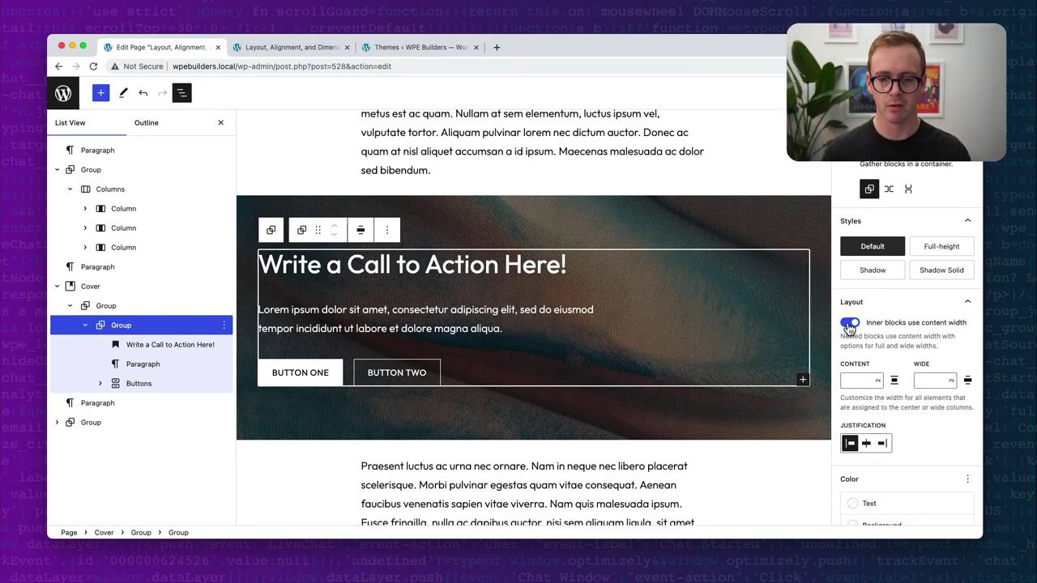
{"action": "left_click", "coordinate": [866, 444]}
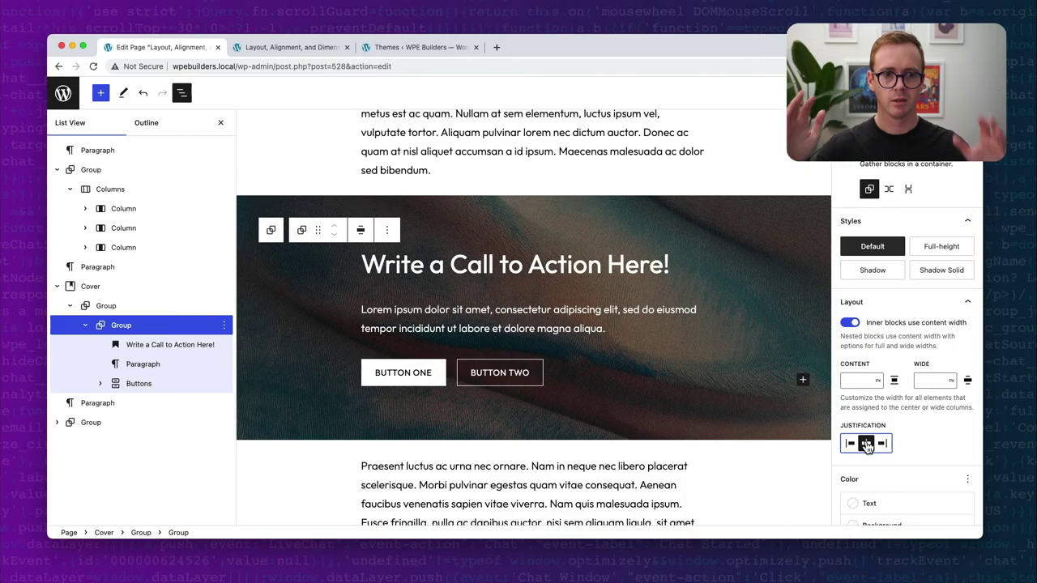
{"action": "left_click", "coordinate": [448, 264]}
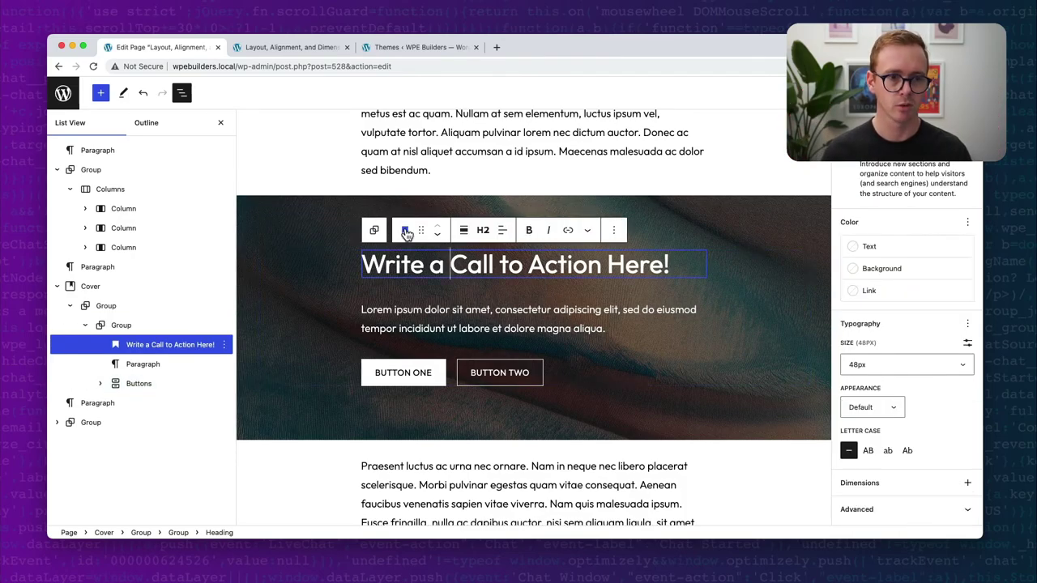
{"action": "left_click", "coordinate": [465, 231]}
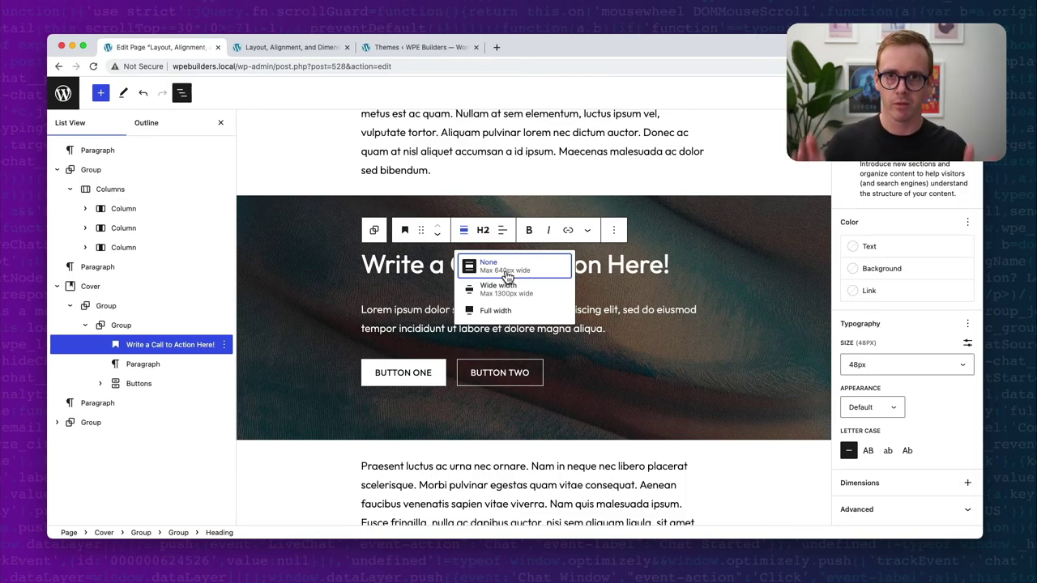
- Try left and right justification on the Cover's inner Group and check the heading's alignment options again
{"action": "left_click", "coordinate": [121, 324]}
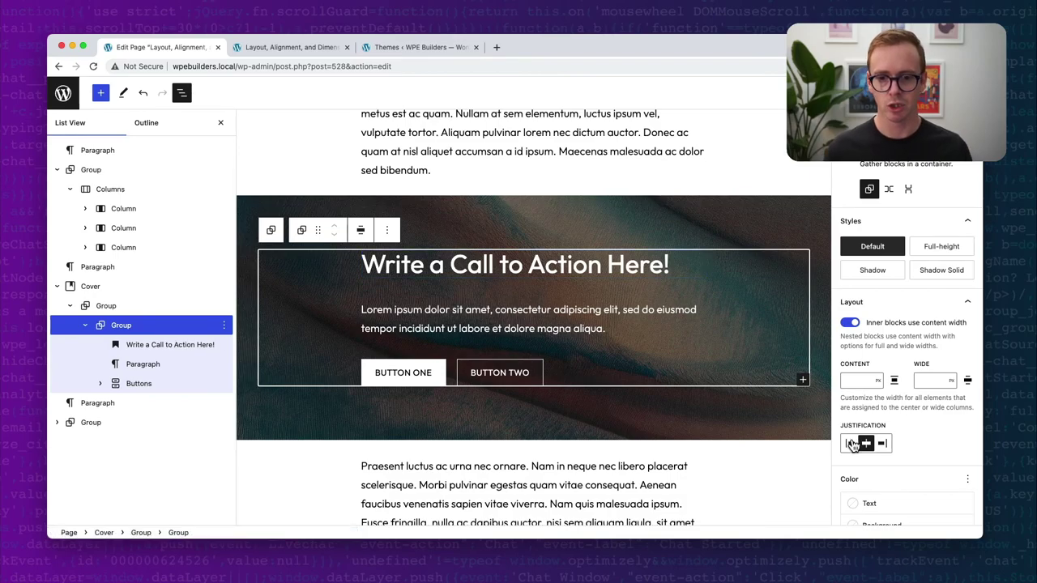
{"action": "left_click", "coordinate": [848, 448]}
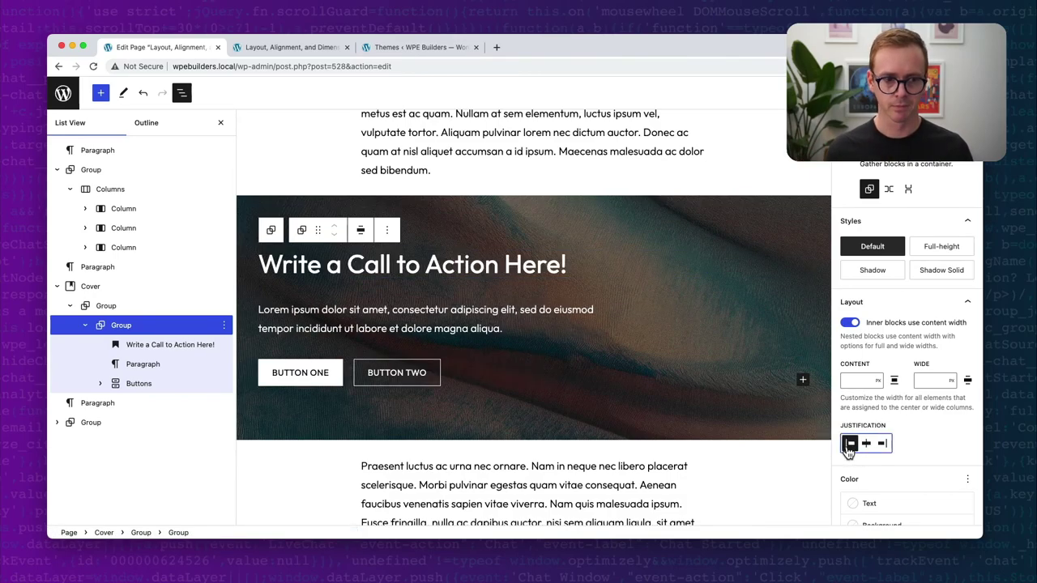
{"action": "left_click", "coordinate": [883, 446]}
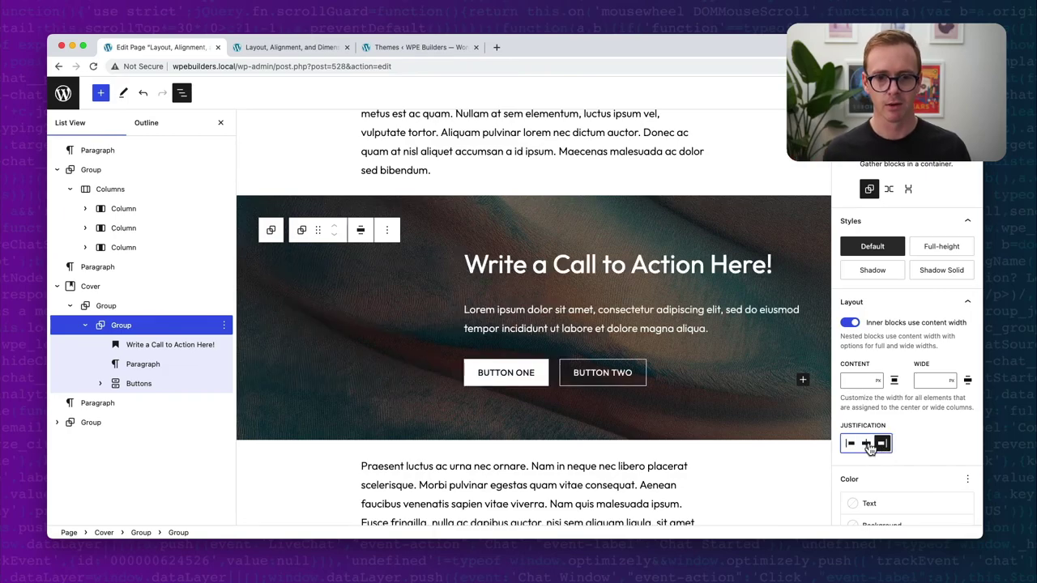
{"action": "left_click", "coordinate": [609, 264]}
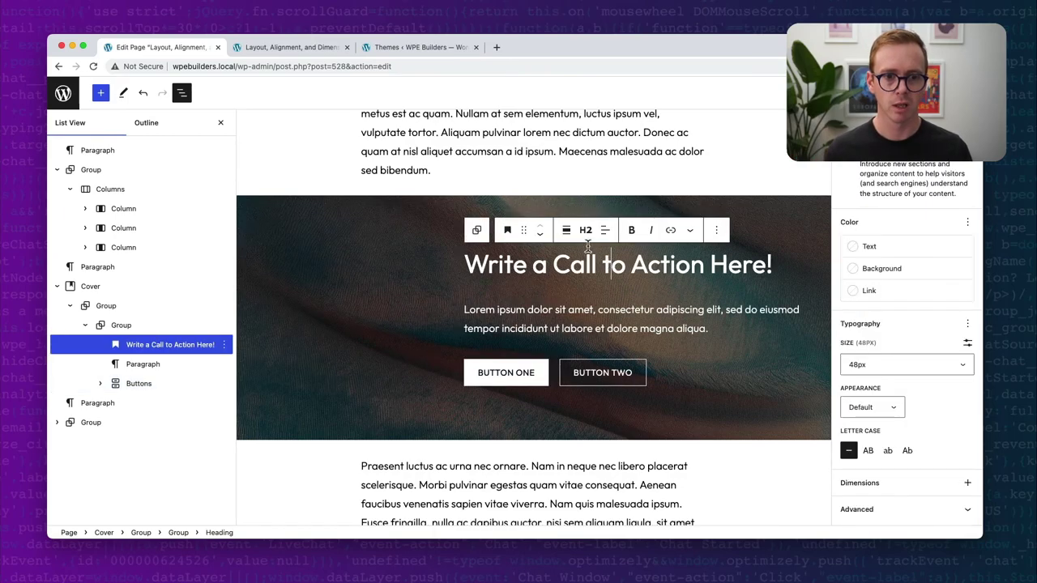
{"action": "left_click", "coordinate": [566, 230]}
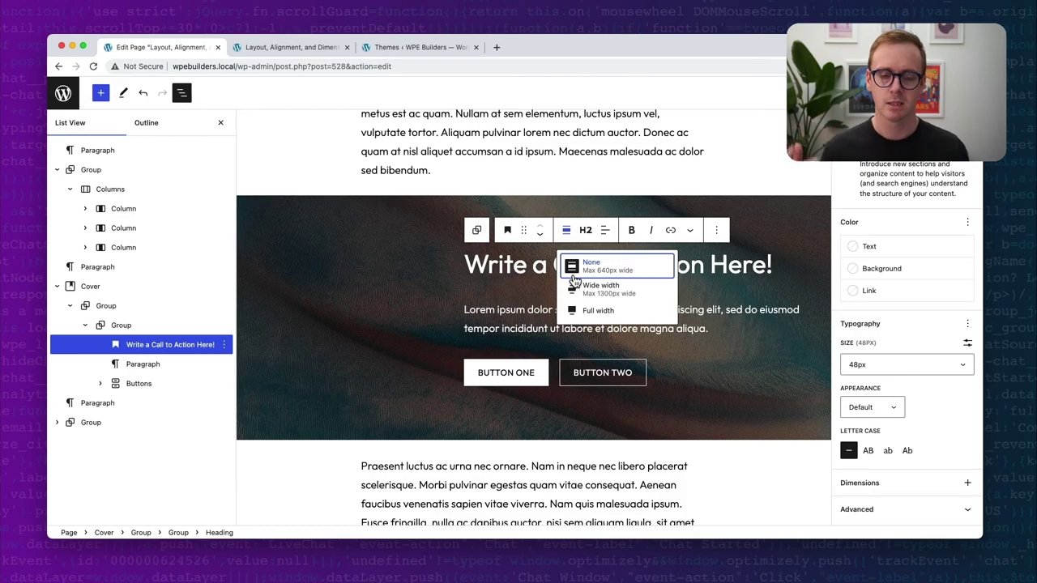
- Justify the Cover's inner Group contents to the left and set their content width to 400 px
{"action": "left_click", "coordinate": [120, 325]}
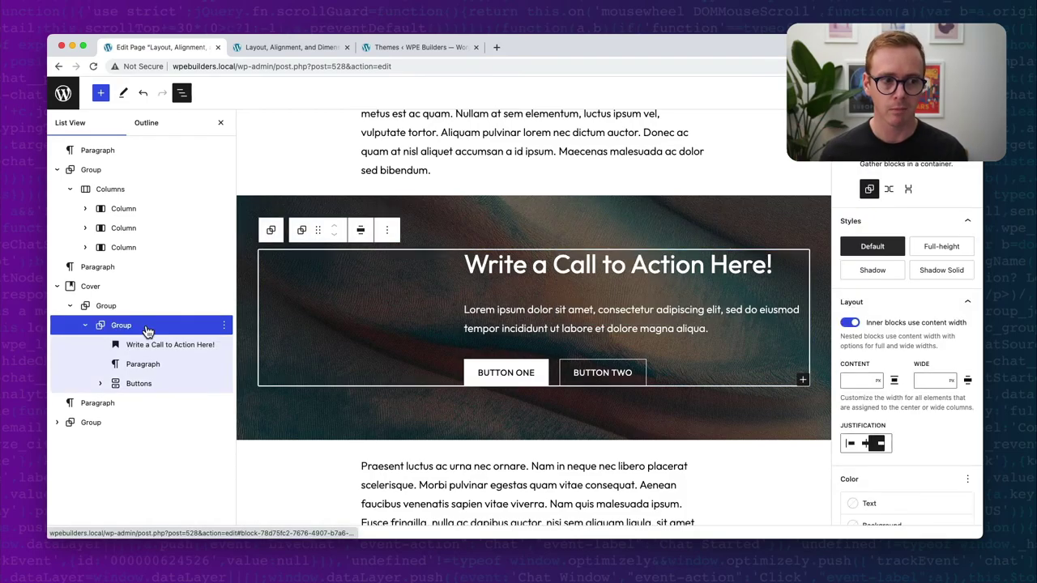
{"action": "left_click", "coordinate": [850, 445]}
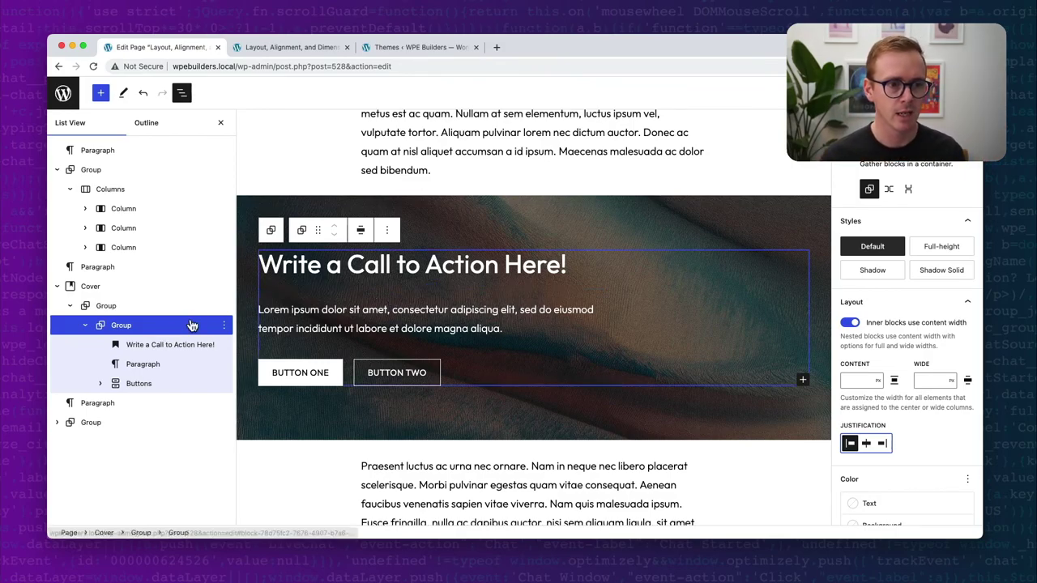
{"action": "left_click", "coordinate": [849, 382]}
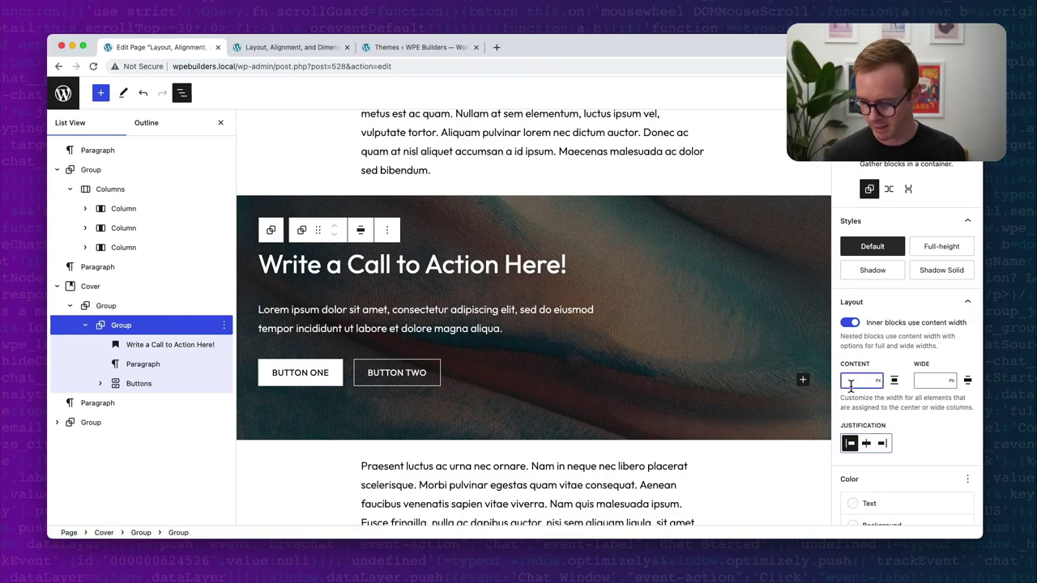
{"action": "type", "text": "400"}
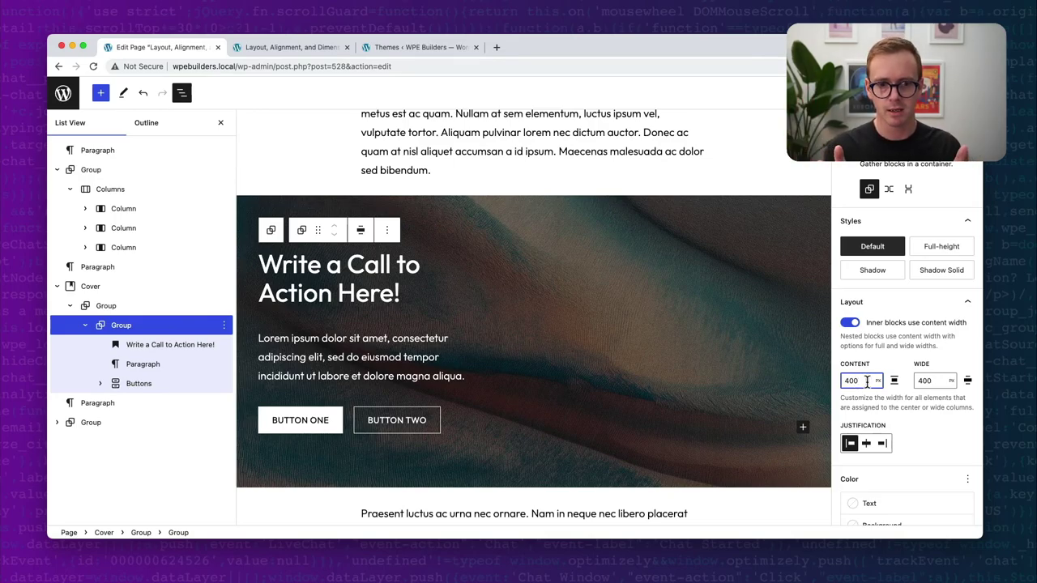
- Try center, right and left justification on the narrowed inner Group and settle on right
{"action": "left_click", "coordinate": [866, 444]}
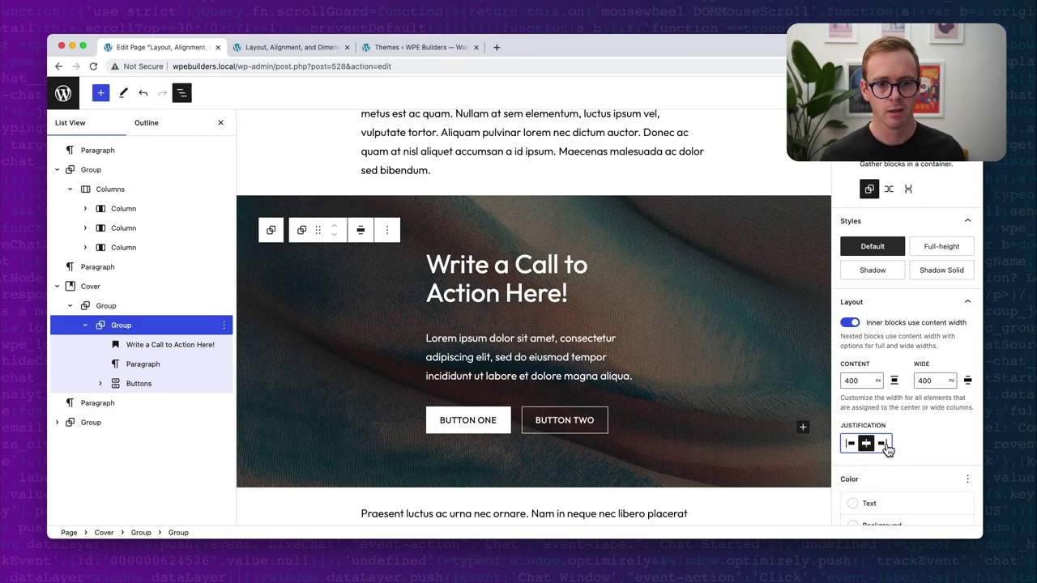
{"action": "left_click", "coordinate": [882, 443]}
{"action": "left_click", "coordinate": [849, 444]}
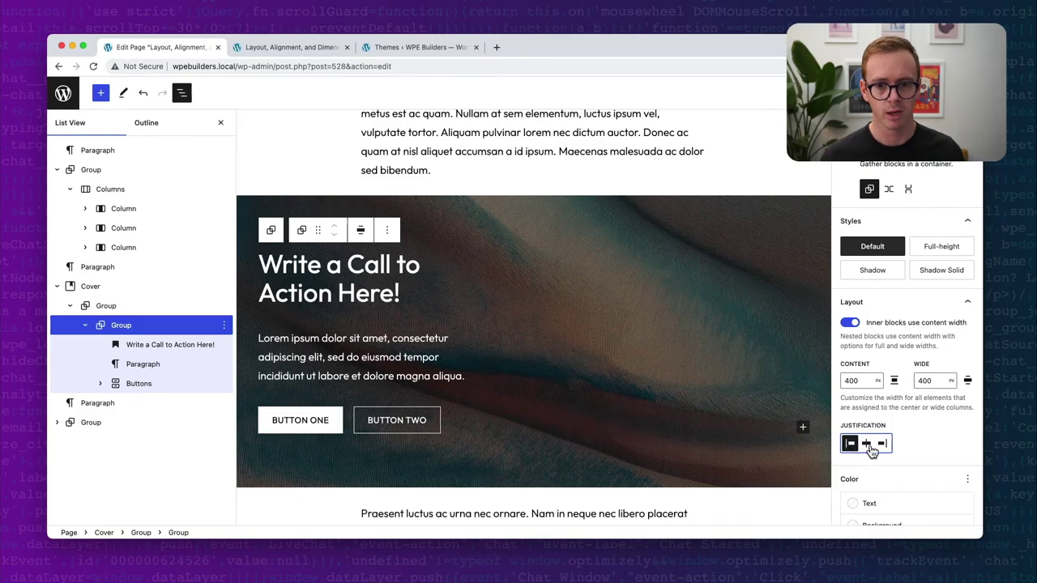
{"action": "left_click", "coordinate": [882, 444]}
- Align the text of the call-to-action heading and its paragraph to the right
{"action": "left_click", "coordinate": [692, 274]}
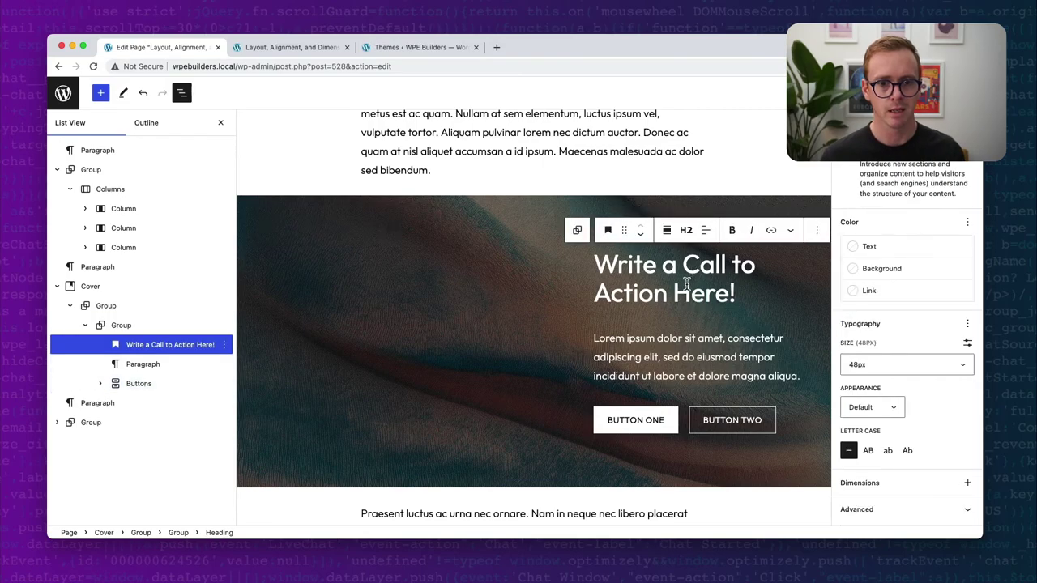
{"action": "left_click", "coordinate": [705, 230]}
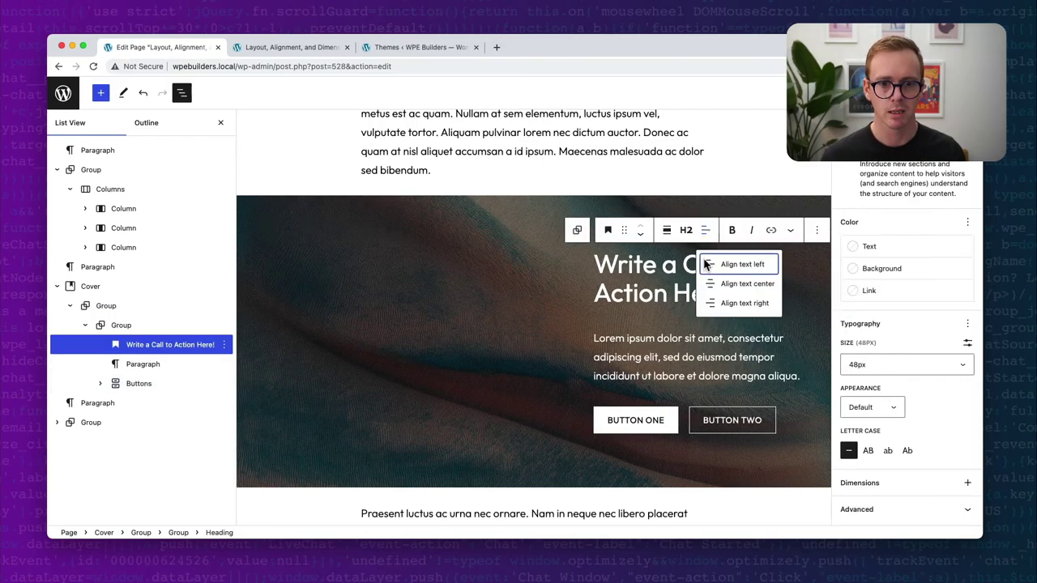
{"action": "left_click", "coordinate": [733, 303]}
{"action": "left_click", "coordinate": [691, 342]}
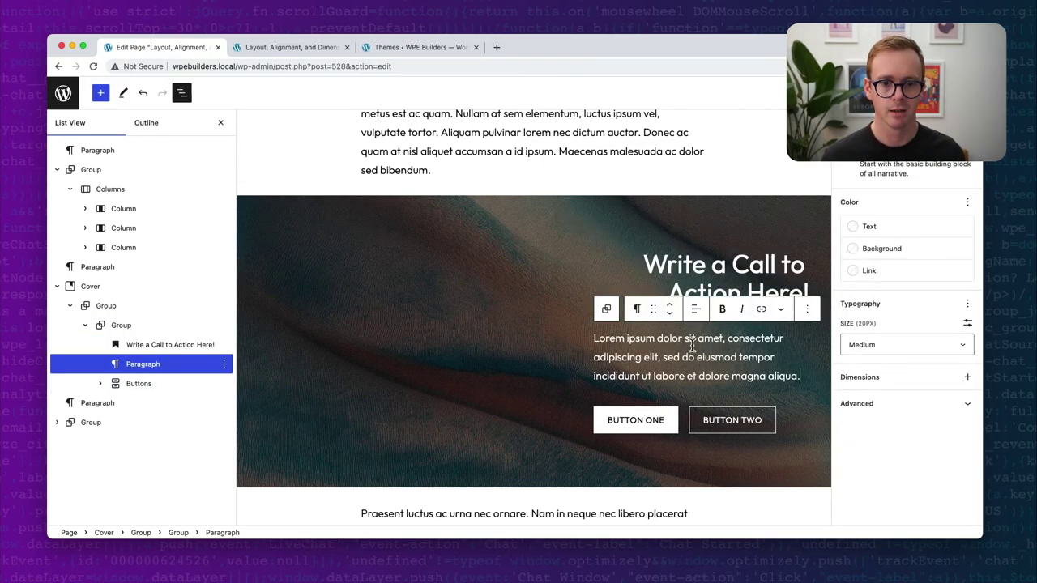
{"action": "left_click", "coordinate": [695, 309]}
{"action": "left_click", "coordinate": [732, 381]}
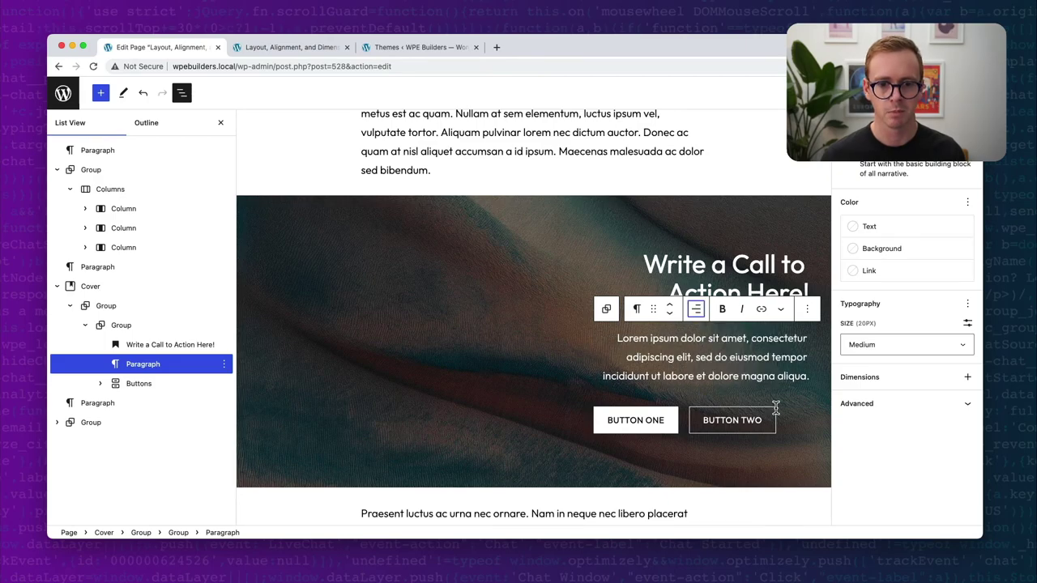
- Select the Buttons block containing the two call-to-action buttons and justify its items to the right
{"action": "left_click", "coordinate": [739, 416]}
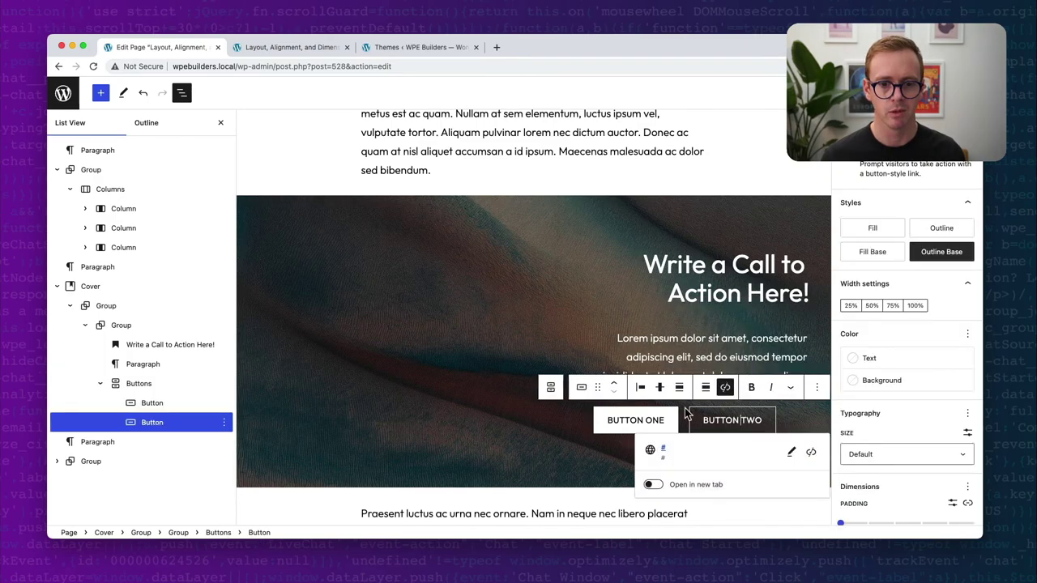
{"action": "left_click", "coordinate": [551, 388]}
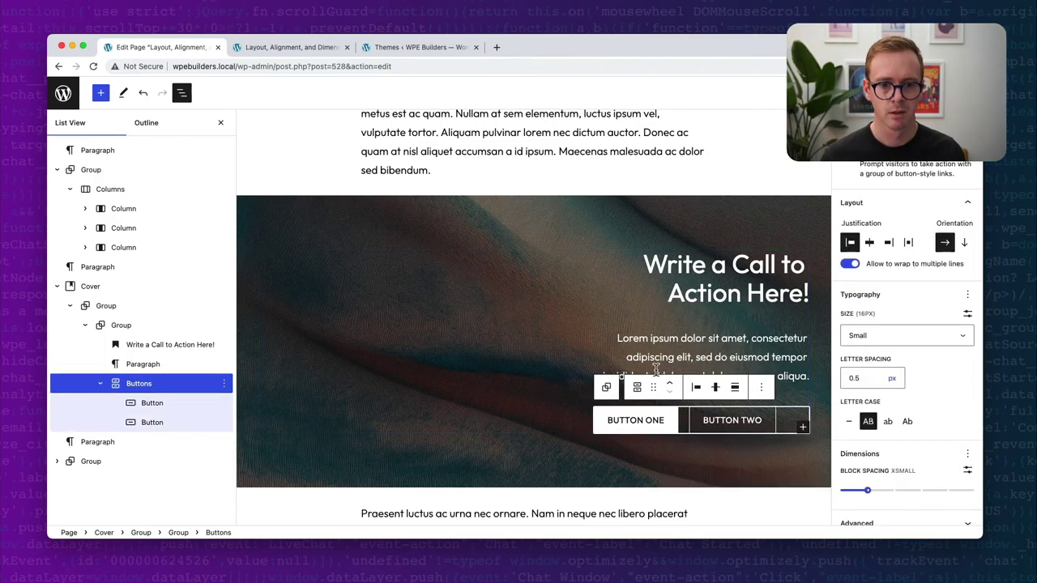
{"action": "left_click", "coordinate": [694, 388]}
{"action": "left_click", "coordinate": [758, 460]}
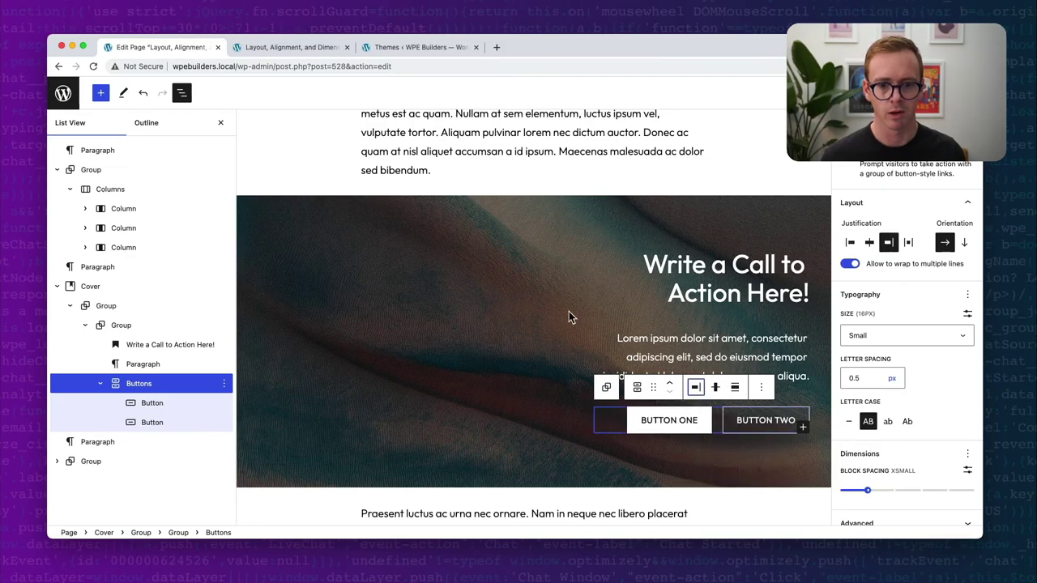
- Compare the layout settings of the Cover's inner and outer Groups with the justification options for Button One
{"action": "left_click", "coordinate": [503, 324]}
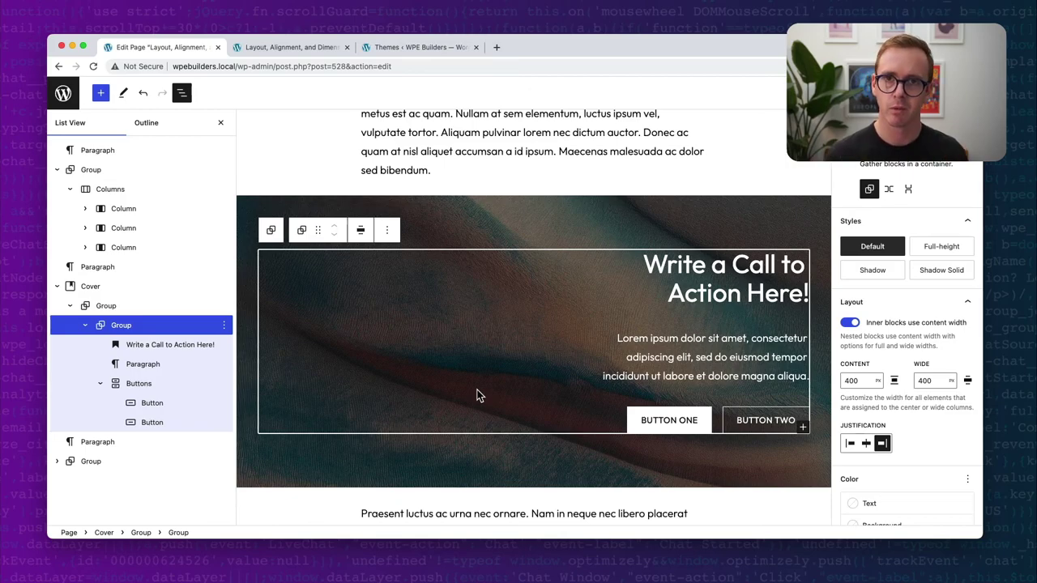
{"action": "left_click", "coordinate": [121, 307]}
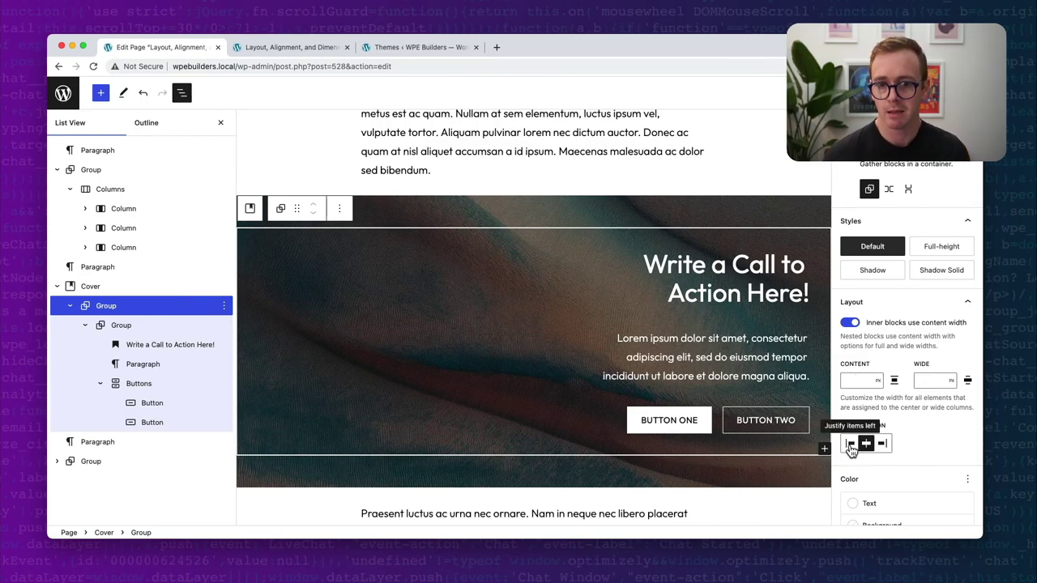
{"action": "left_click", "coordinate": [677, 416]}
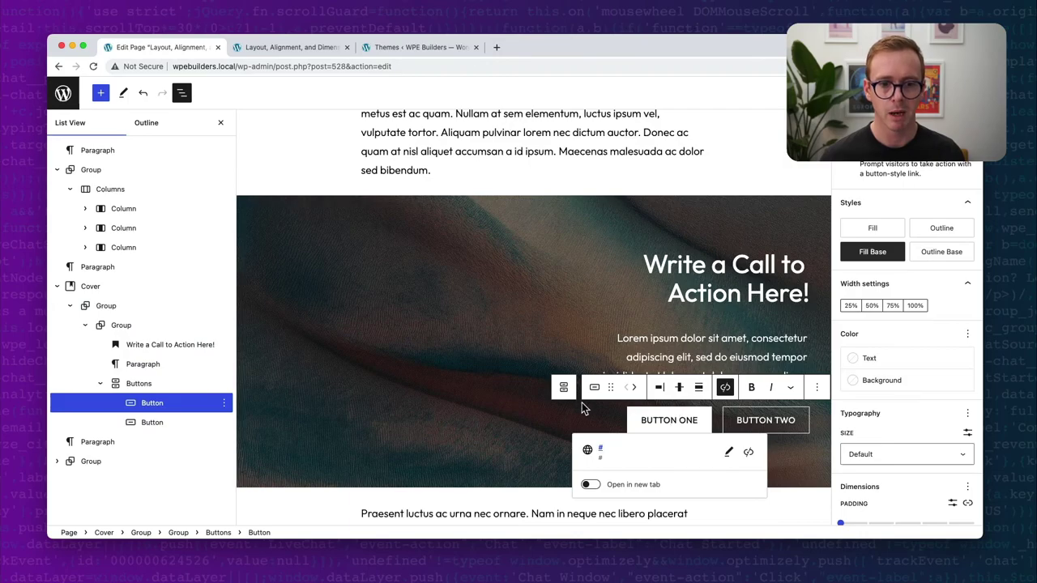
{"action": "left_click", "coordinate": [659, 389]}
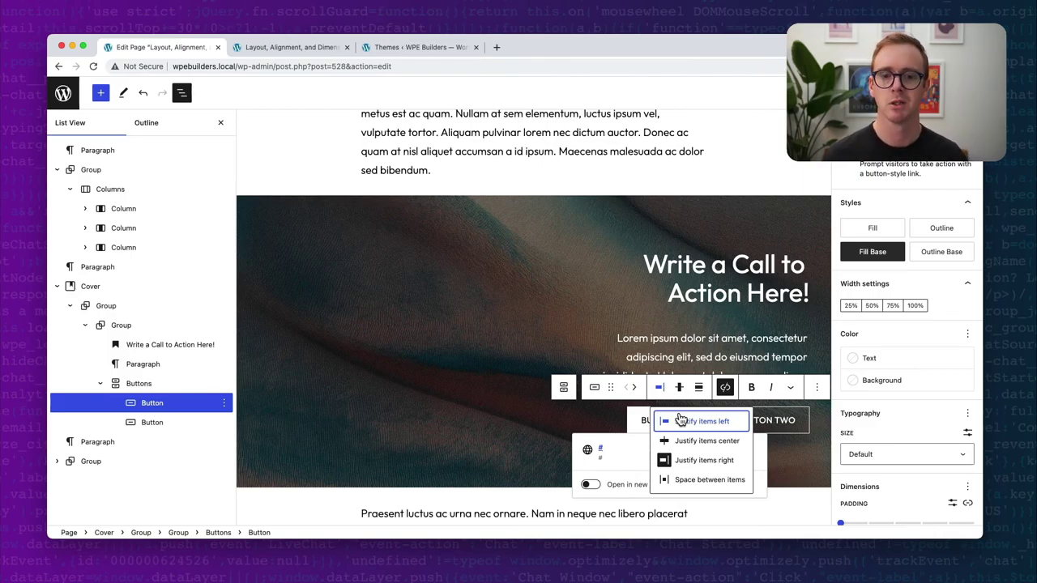
- Justify the call-to-action buttons to the left and show the text alignment options of the Cover's paragraph and heading
{"action": "left_click", "coordinate": [682, 421]}
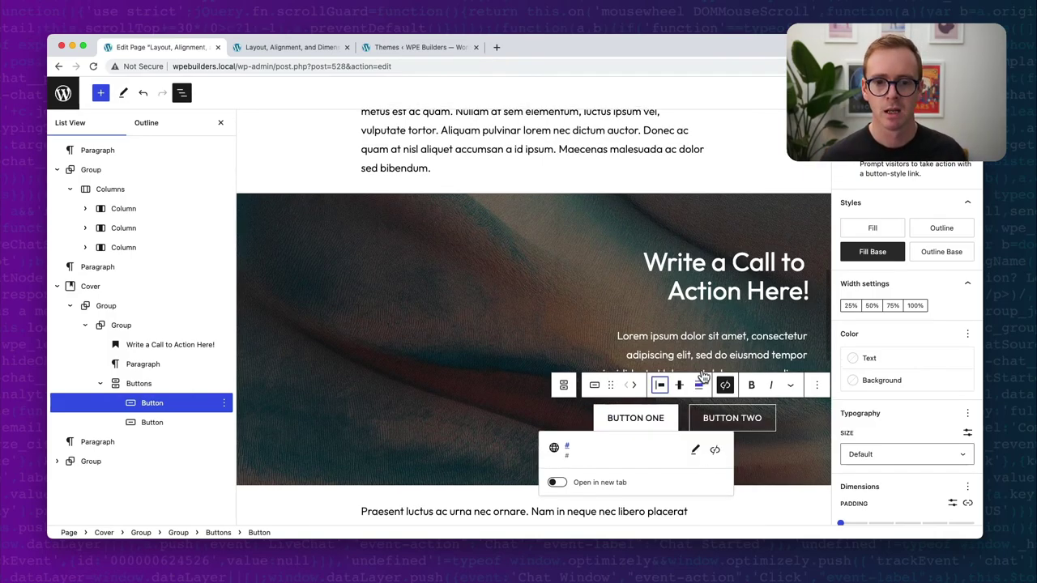
{"action": "left_click", "coordinate": [701, 355]}
{"action": "left_click", "coordinate": [695, 307]}
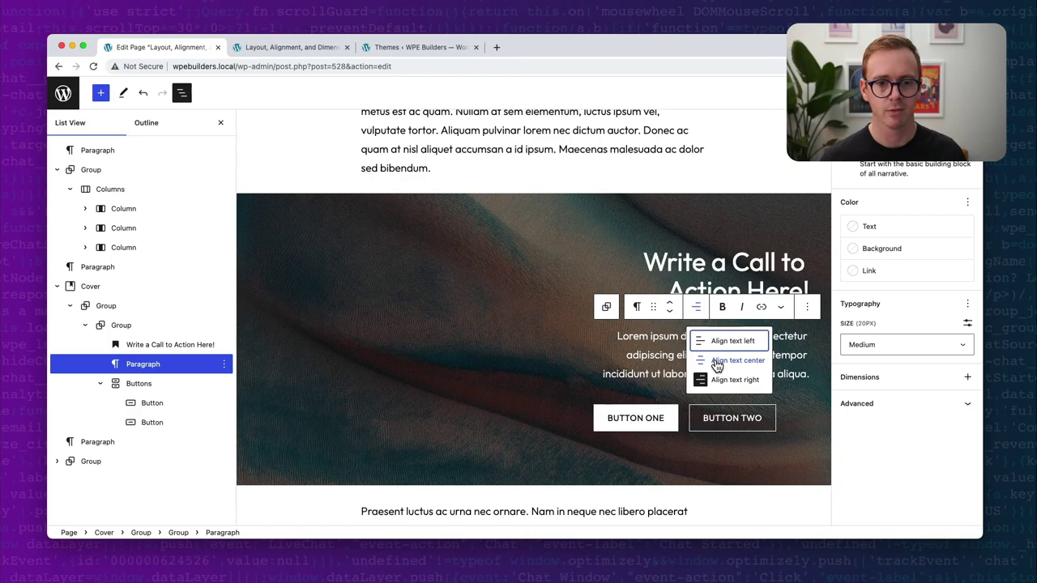
{"action": "left_click", "coordinate": [699, 280]}
{"action": "left_click", "coordinate": [705, 227]}
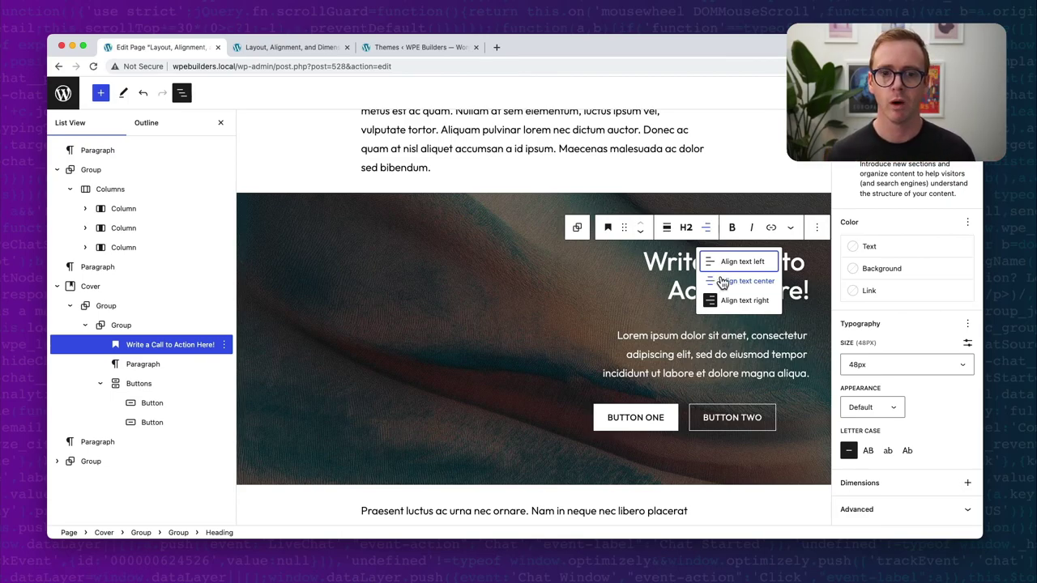
- Split the paragraph above the Cover after "Suspendisse potenti." and insert an Image block between the two parts
{"action": "scroll", "coordinate": [562, 351], "scroll_direction": "up", "scroll_amount": 5}
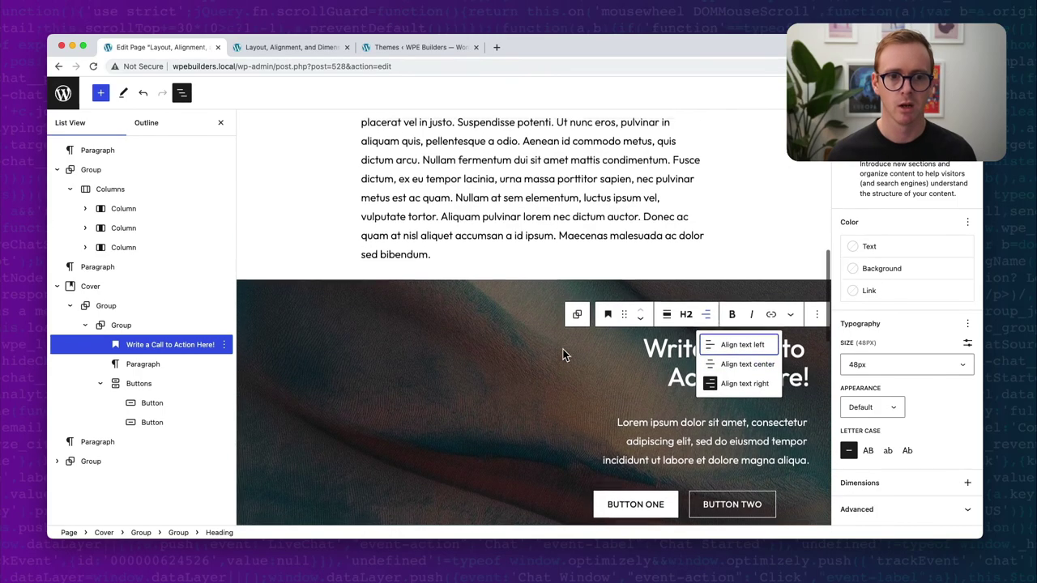
{"action": "scroll", "coordinate": [460, 322], "scroll_direction": "up", "scroll_amount": 2}
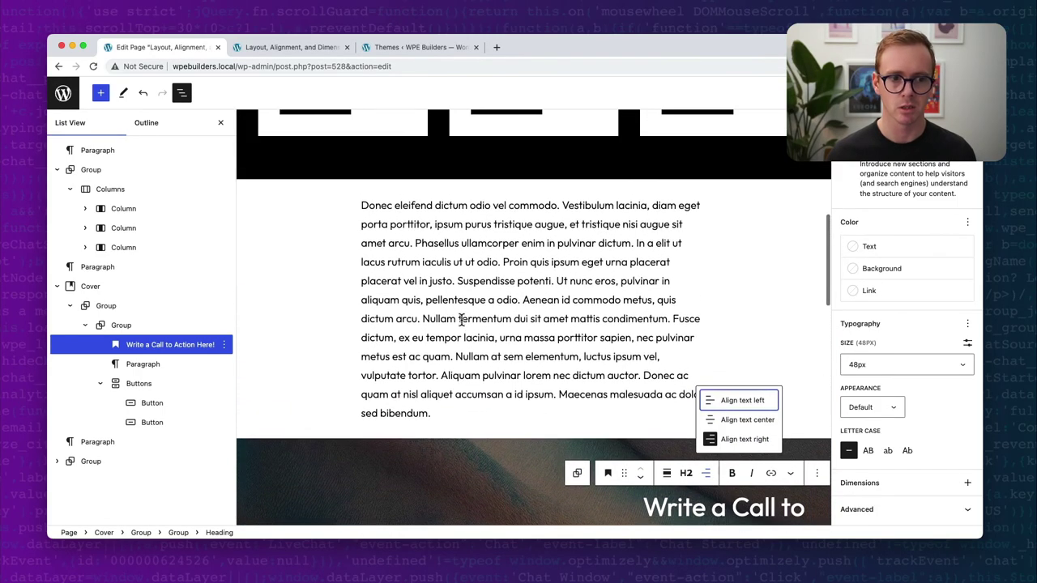
{"action": "left_click", "coordinate": [558, 280]}
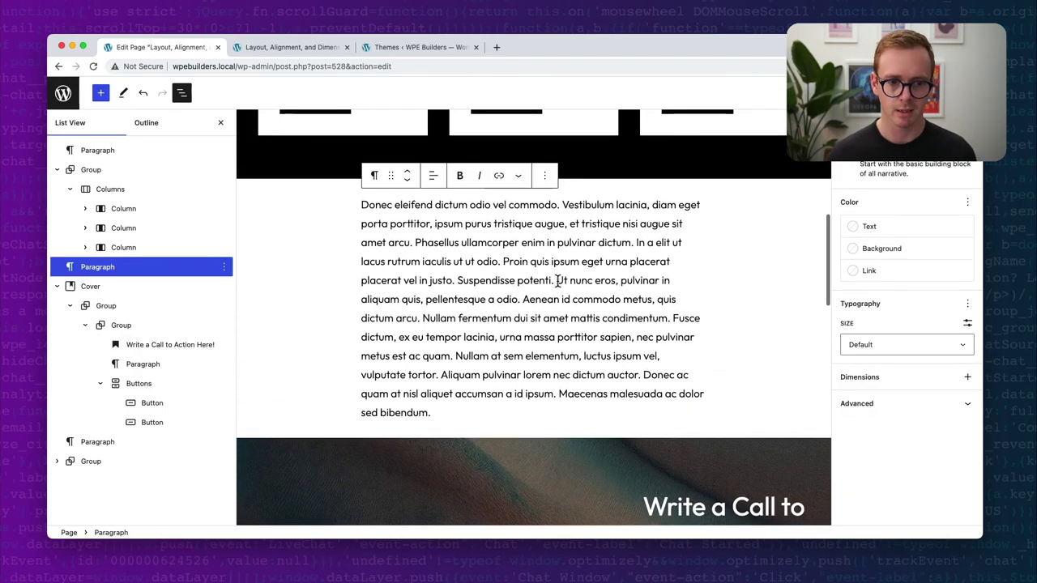
{"action": "key", "text": "Return"}
{"action": "left_click", "coordinate": [583, 246]}
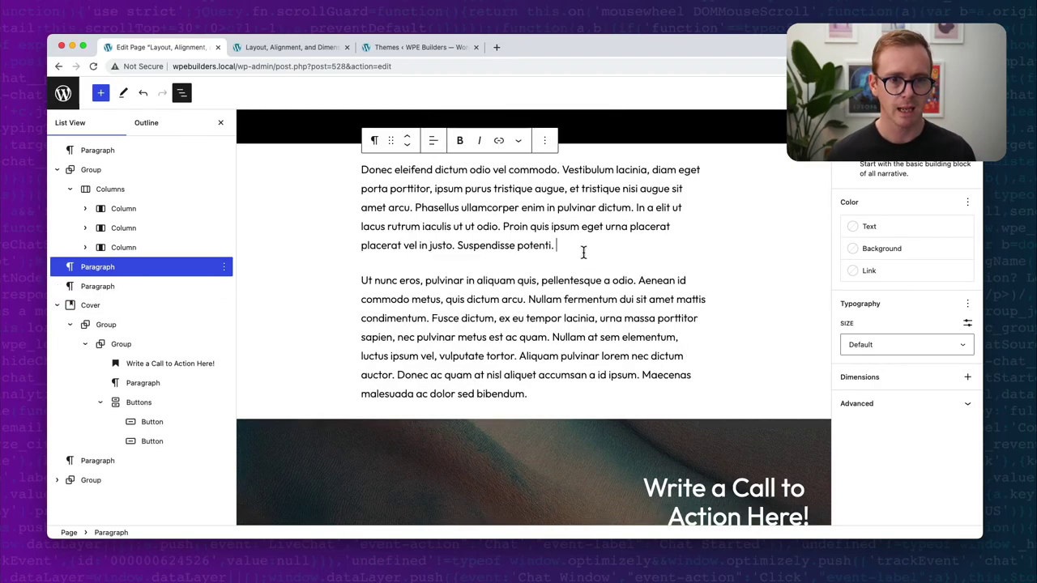
{"action": "key", "text": "Return"}
{"action": "type", "text": "/image"}
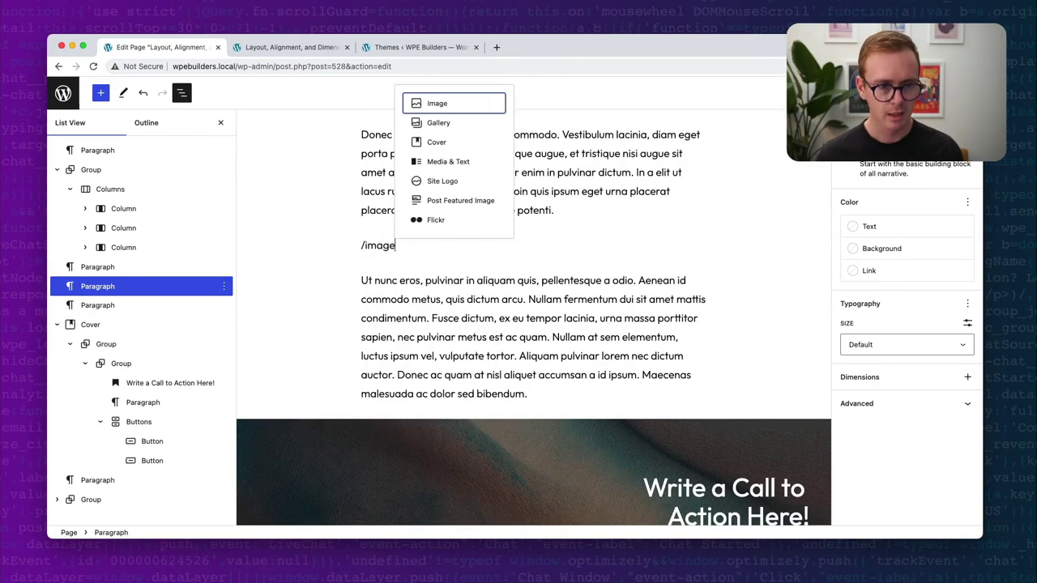
{"action": "left_click", "coordinate": [438, 106]}
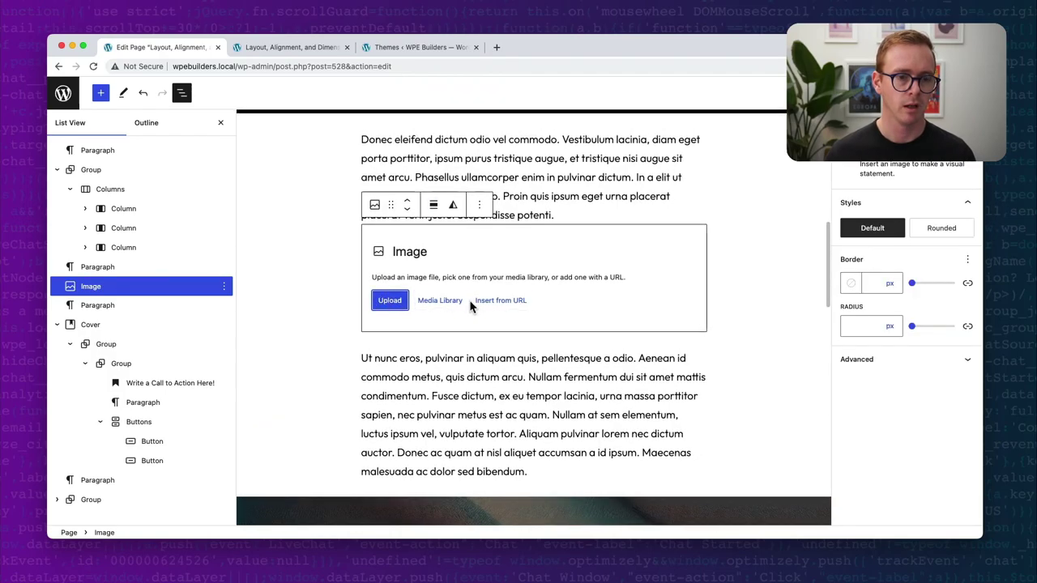
- Fill the Image block with ESP_019753_2000_desktop.jpg from the media library
{"action": "left_click", "coordinate": [437, 301]}
{"action": "left_click", "coordinate": [225, 226]}
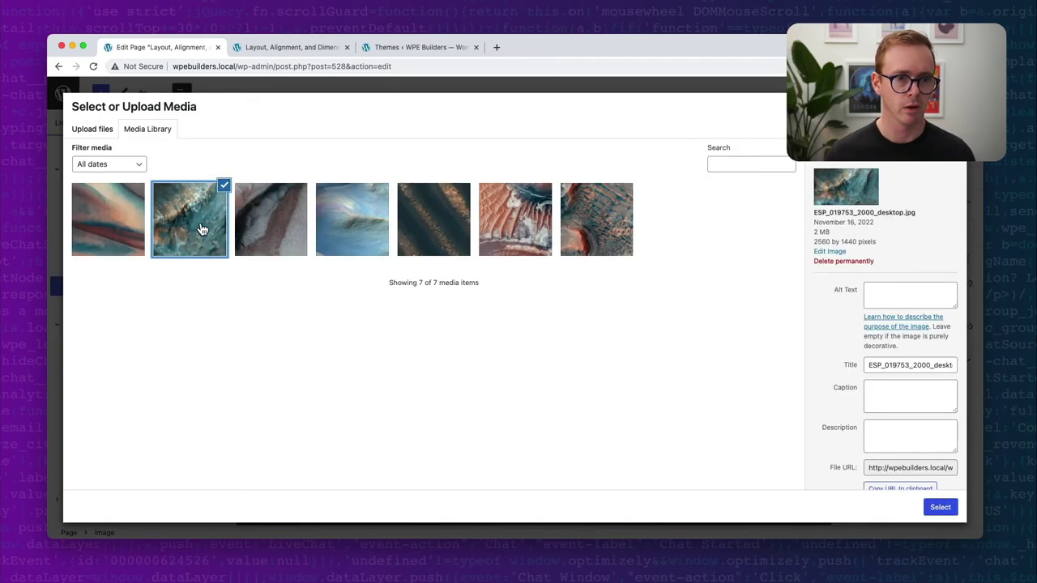
{"action": "left_click", "coordinate": [933, 508]}
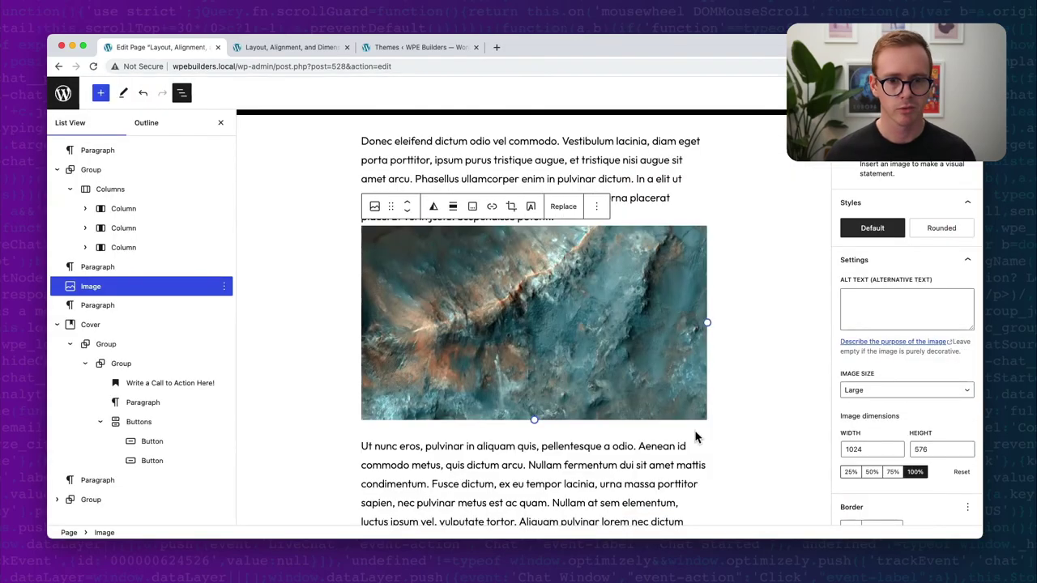
- Set the new image's size to Thumbnail and align the image left
{"action": "left_click", "coordinate": [843, 390]}
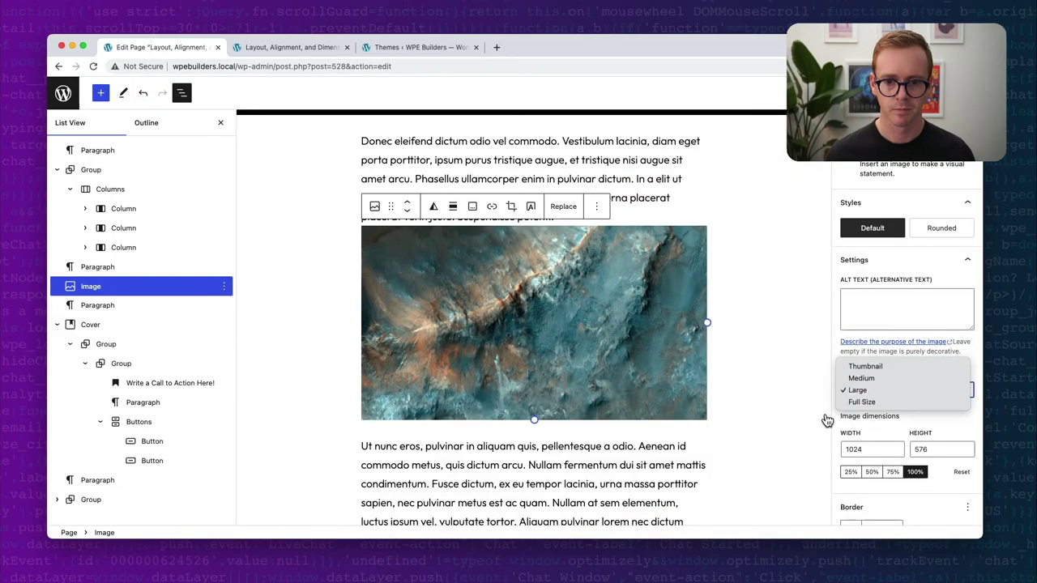
{"action": "left_click", "coordinate": [852, 368]}
{"action": "left_click", "coordinate": [384, 289]}
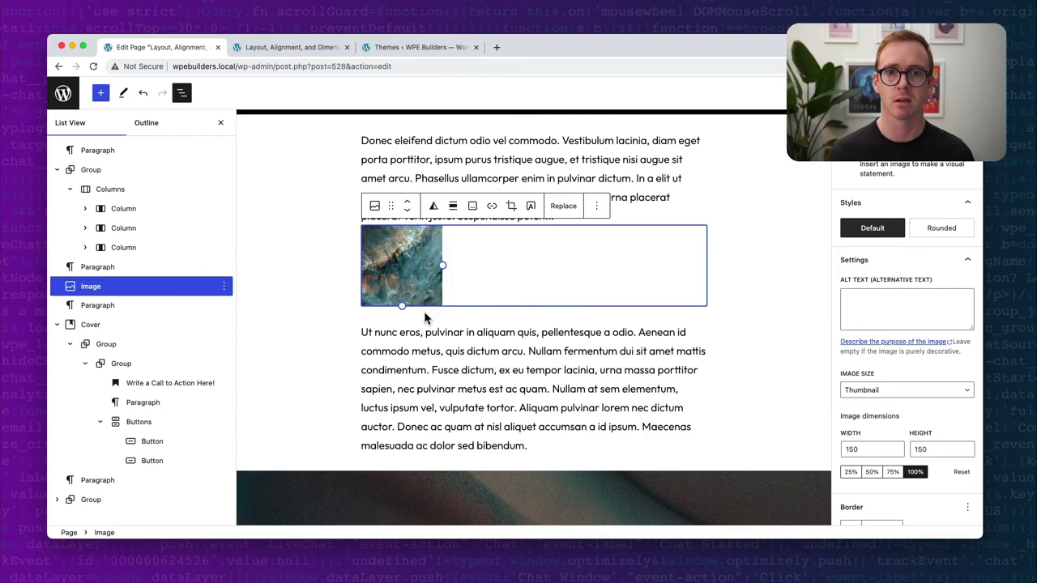
{"action": "left_click", "coordinate": [452, 208]}
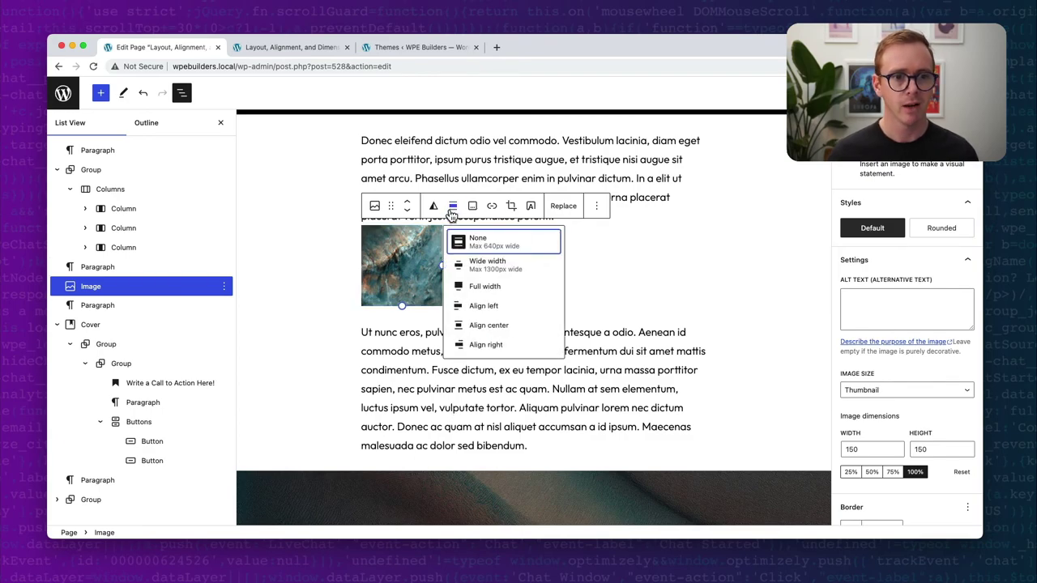
{"action": "left_click", "coordinate": [480, 308]}
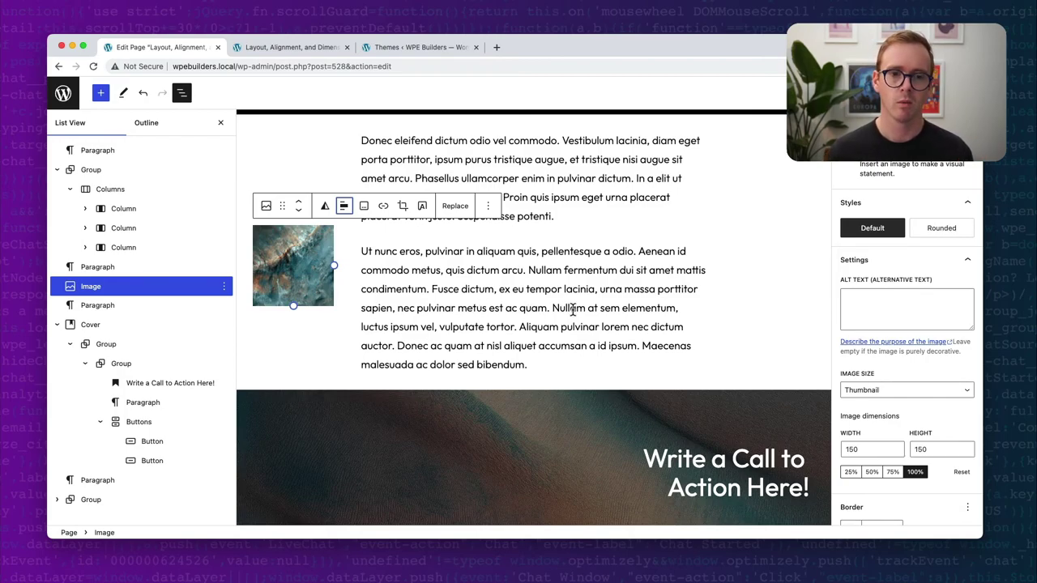
{"action": "scroll", "coordinate": [573, 308], "scroll_direction": "up", "scroll_amount": 1}
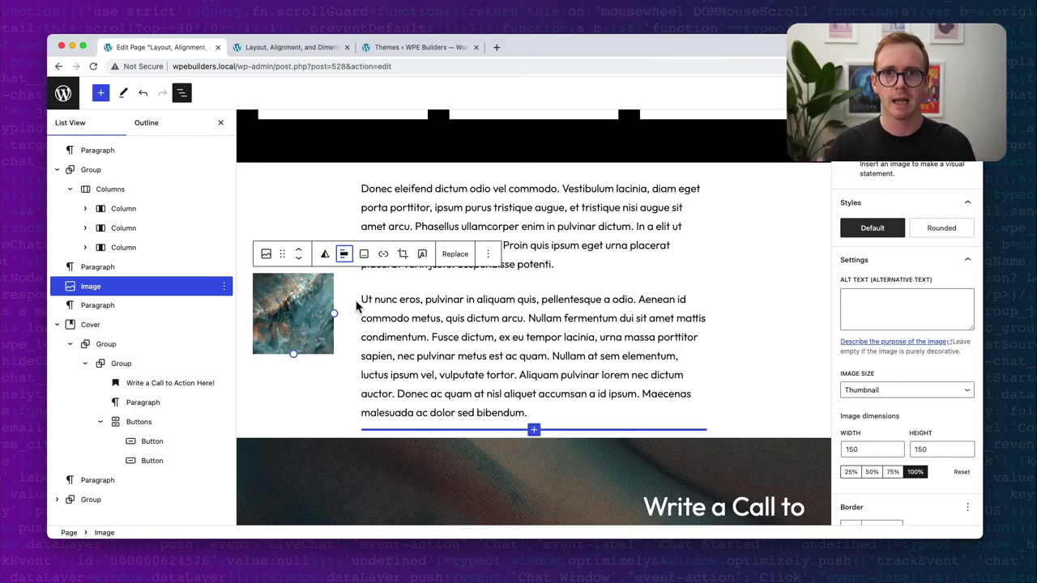
- Inspect the page markup of the paragraph beside the image and of the image's figure element in the browser's developer tools
{"action": "right_click", "coordinate": [446, 301]}
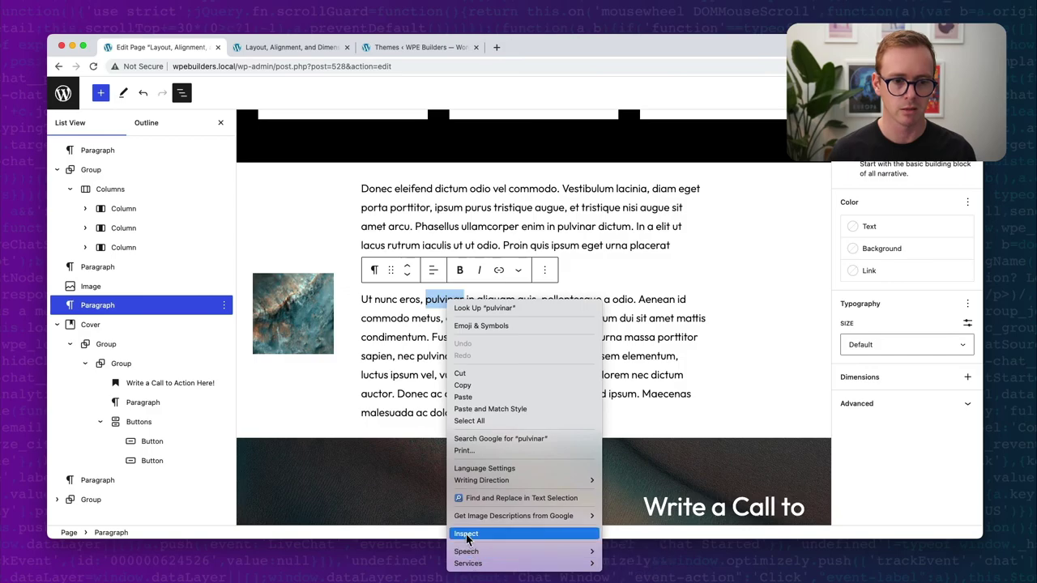
{"action": "key", "text": "Escape"}
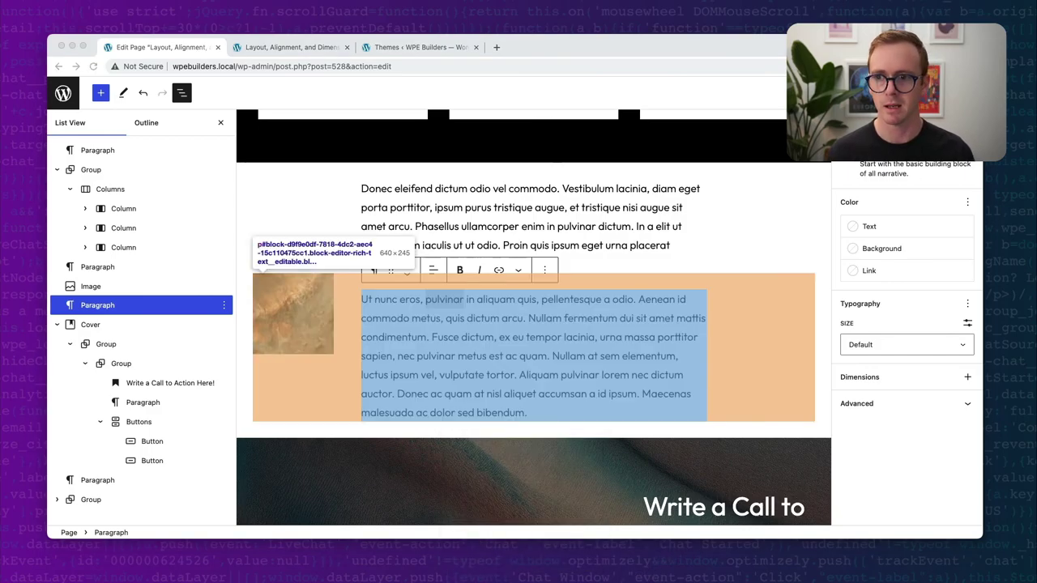
{"action": "left_click_drag", "start_coordinate": [767, 94], "coordinate": [737, 101]}
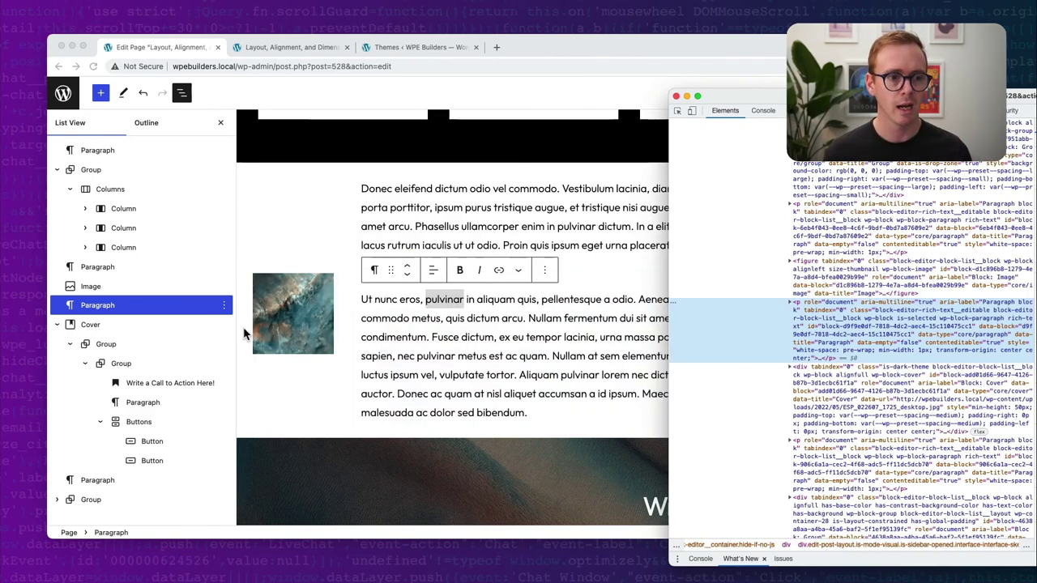
{"action": "left_click", "coordinate": [276, 315]}
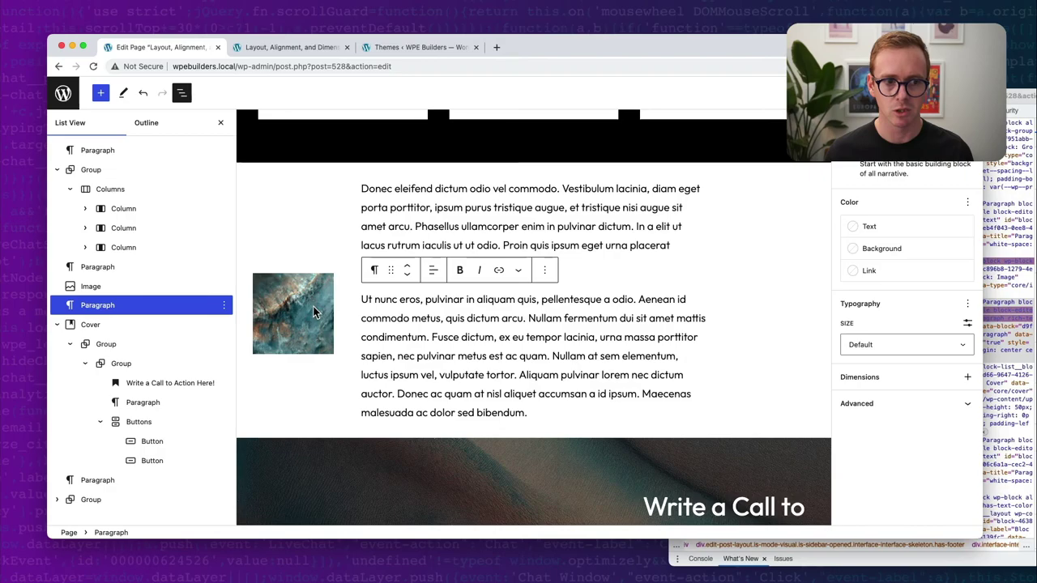
{"action": "left_click", "coordinate": [995, 359]}
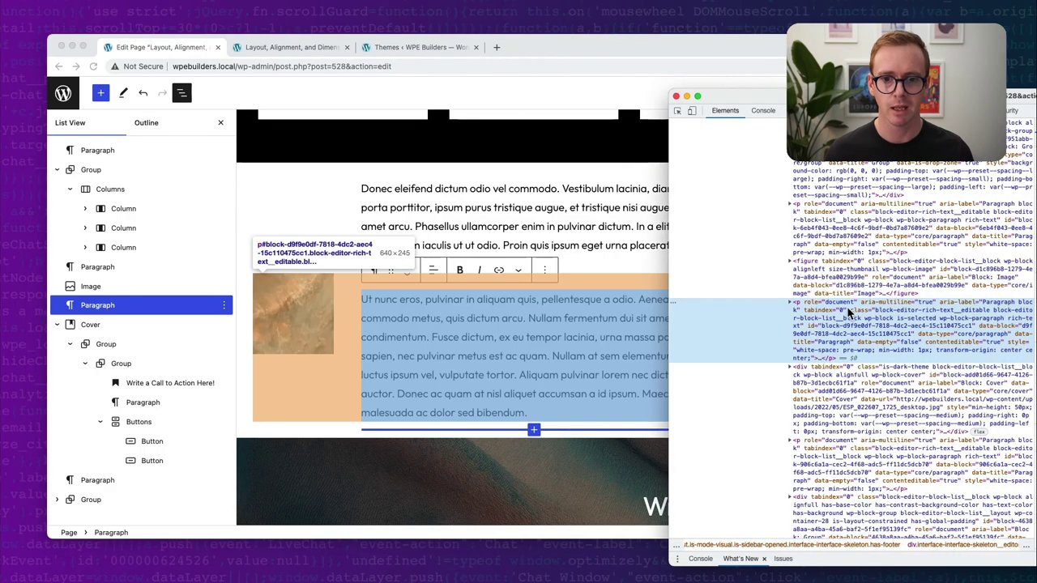
{"action": "left_click", "coordinate": [802, 270]}
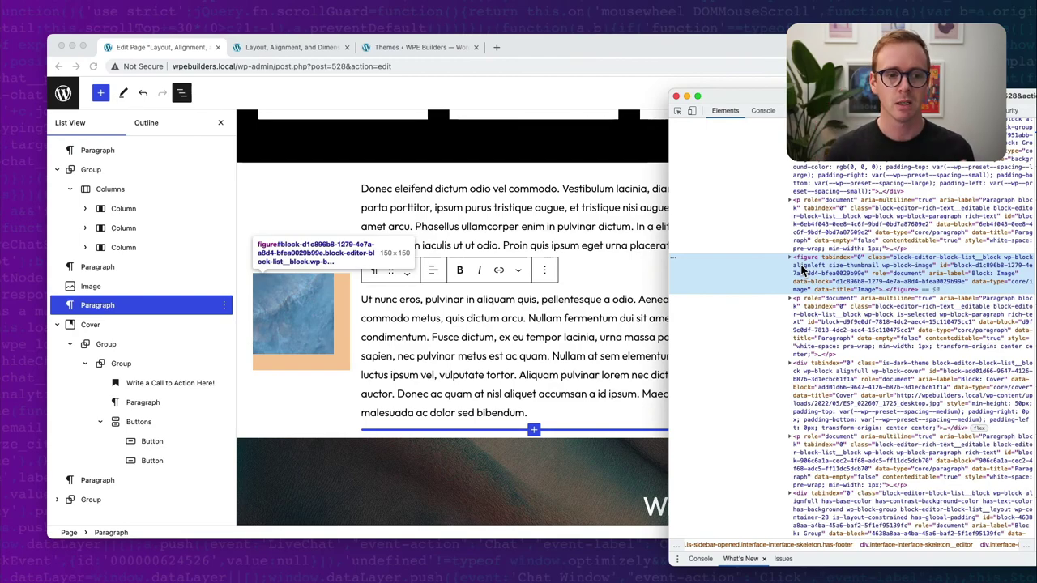
{"action": "left_click", "coordinate": [598, 293]}
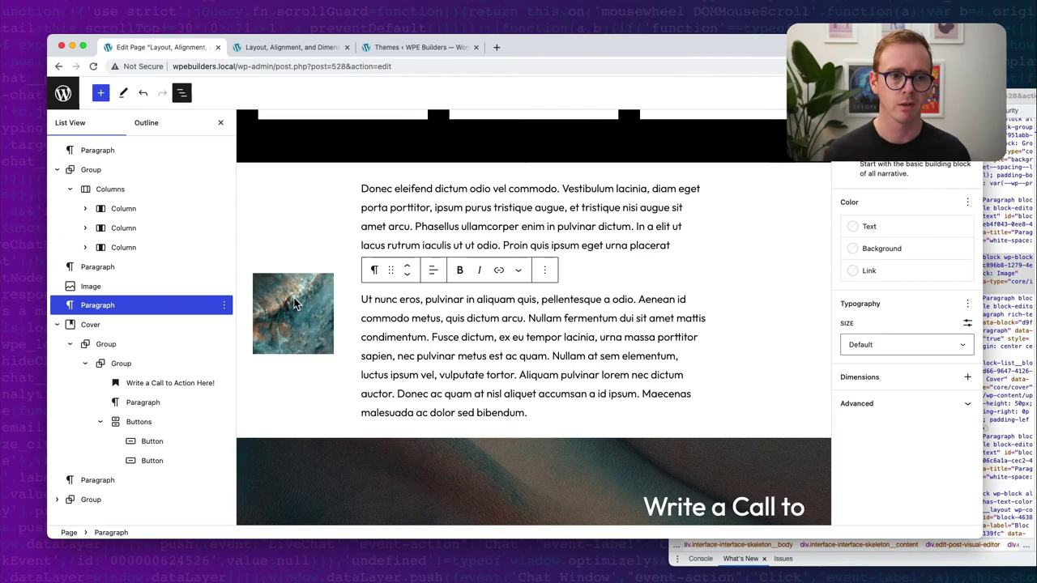
- Wrap the left-aligned Image block and the paragraph following it in a Group
{"action": "left_click", "coordinate": [306, 339]}
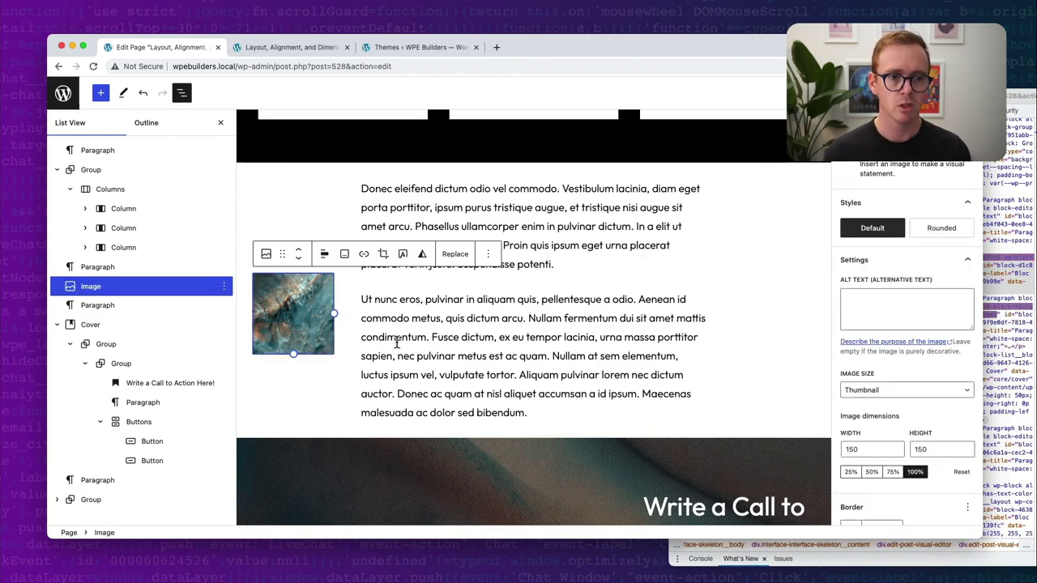
{"action": "left_click", "coordinate": [114, 309]}
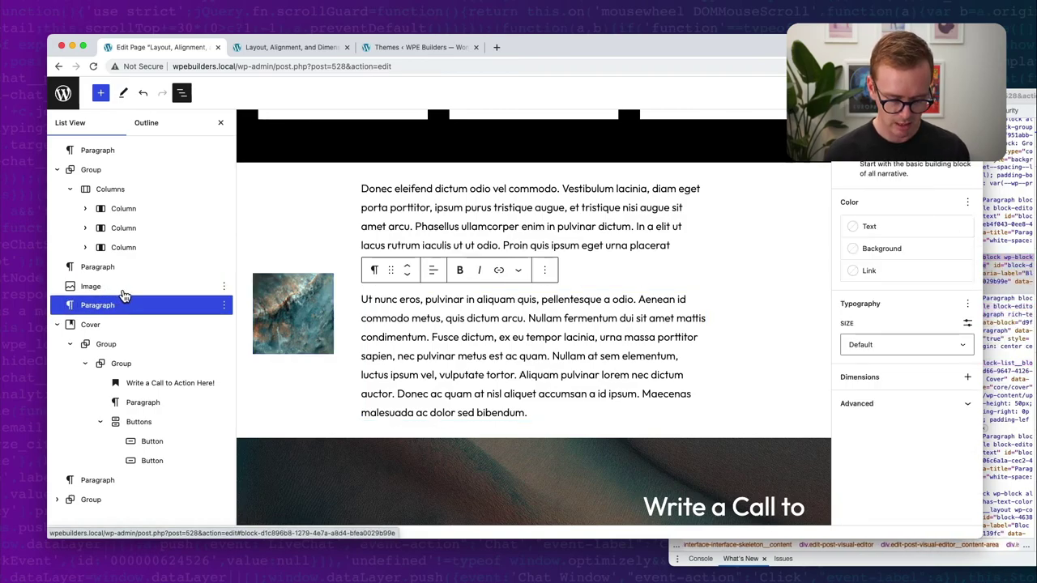
{"action": "right_click", "coordinate": [146, 287]}
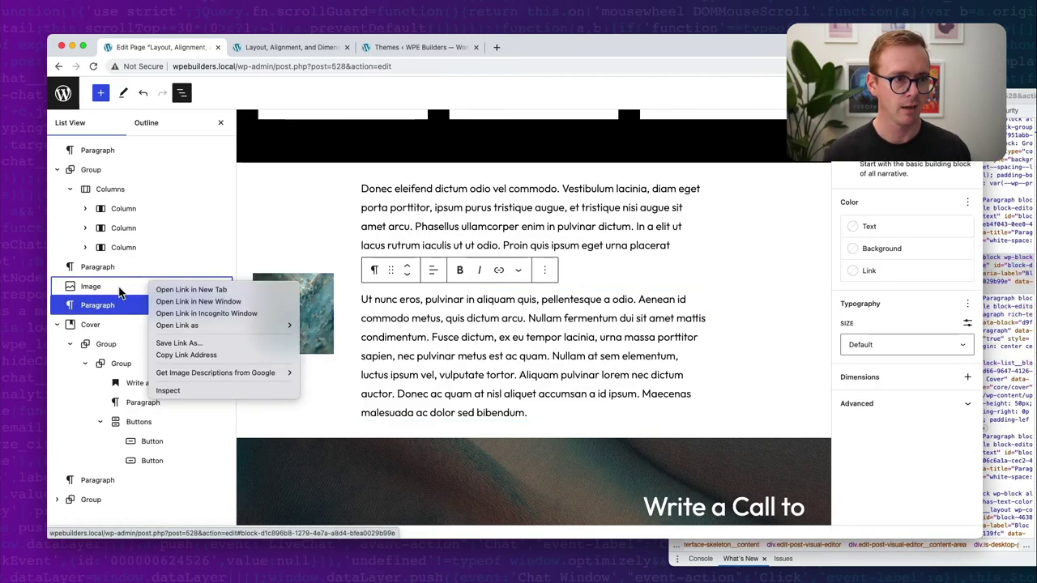
{"action": "left_click", "coordinate": [120, 292]}
{"action": "left_click", "coordinate": [121, 291]}
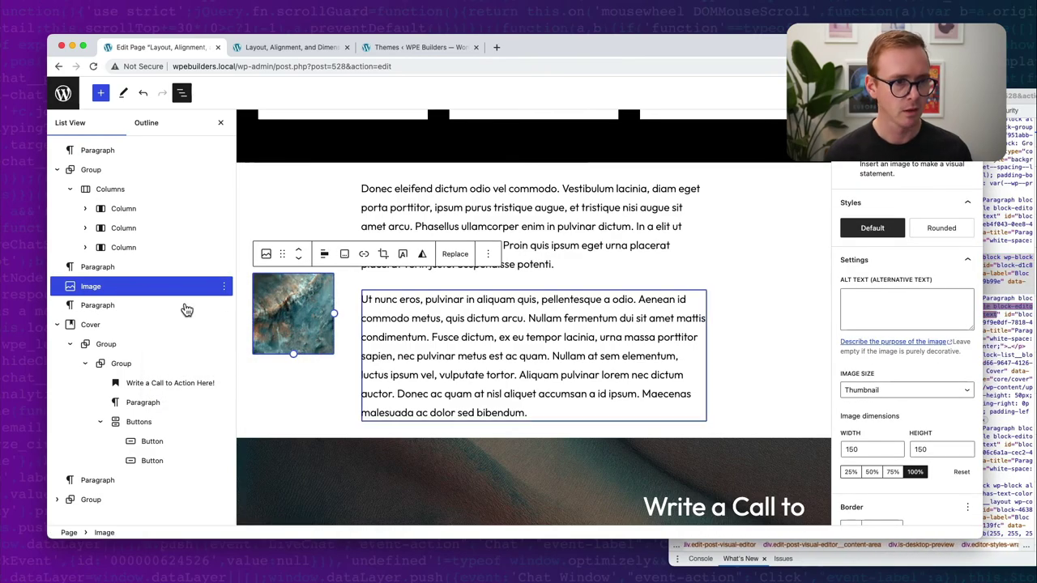
{"action": "left_click", "coordinate": [186, 306], "text": "shift"}
{"action": "left_click", "coordinate": [225, 288]}
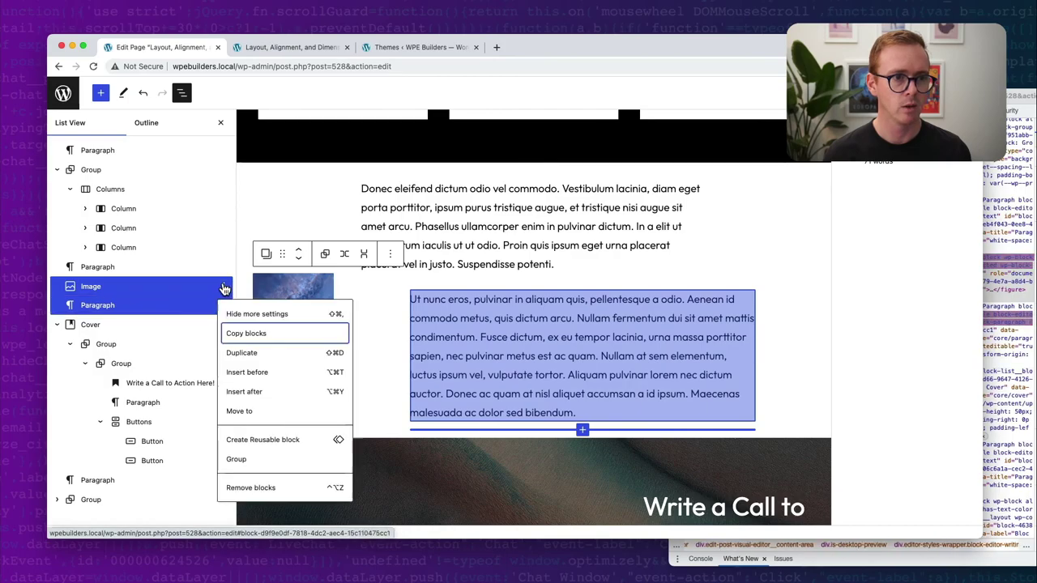
{"action": "left_click", "coordinate": [254, 461]}
{"action": "left_click", "coordinate": [731, 323]}
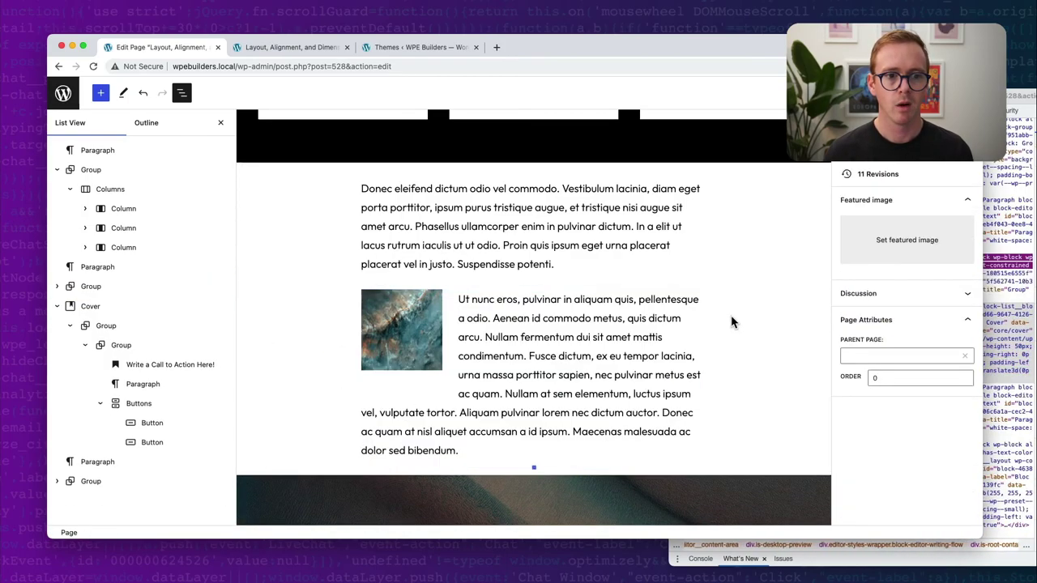
- Turn off content width for the inner blocks of the Group holding the image and paragraph, and delete that Group
{"action": "left_click", "coordinate": [576, 299]}
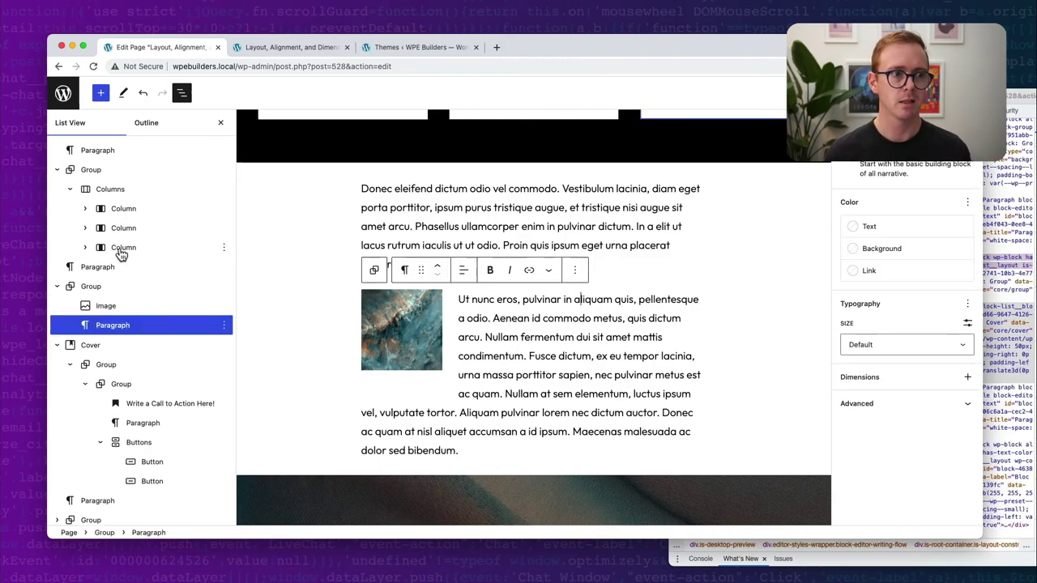
{"action": "left_click", "coordinate": [81, 287]}
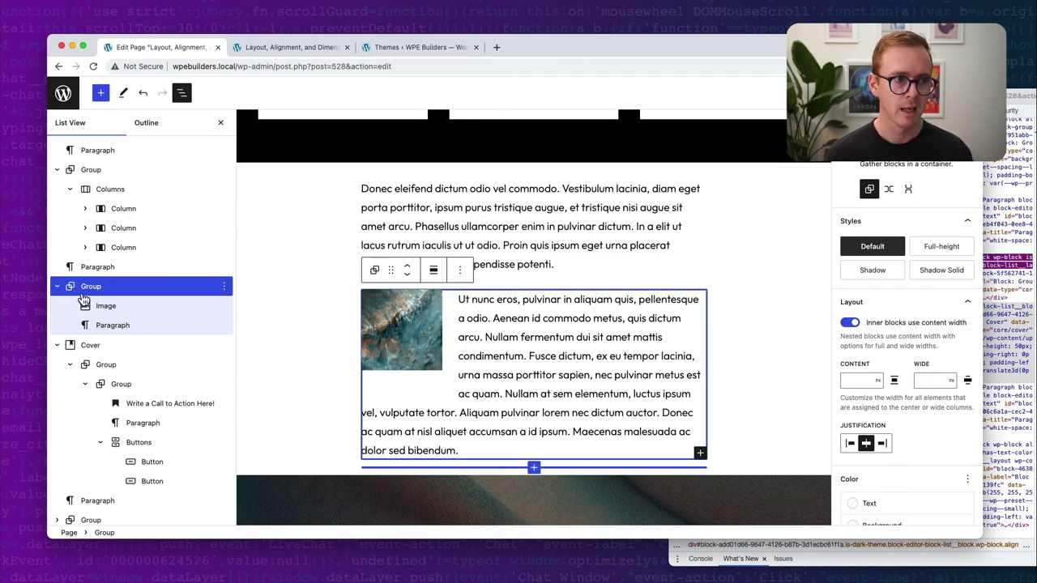
{"action": "left_click", "coordinate": [853, 324]}
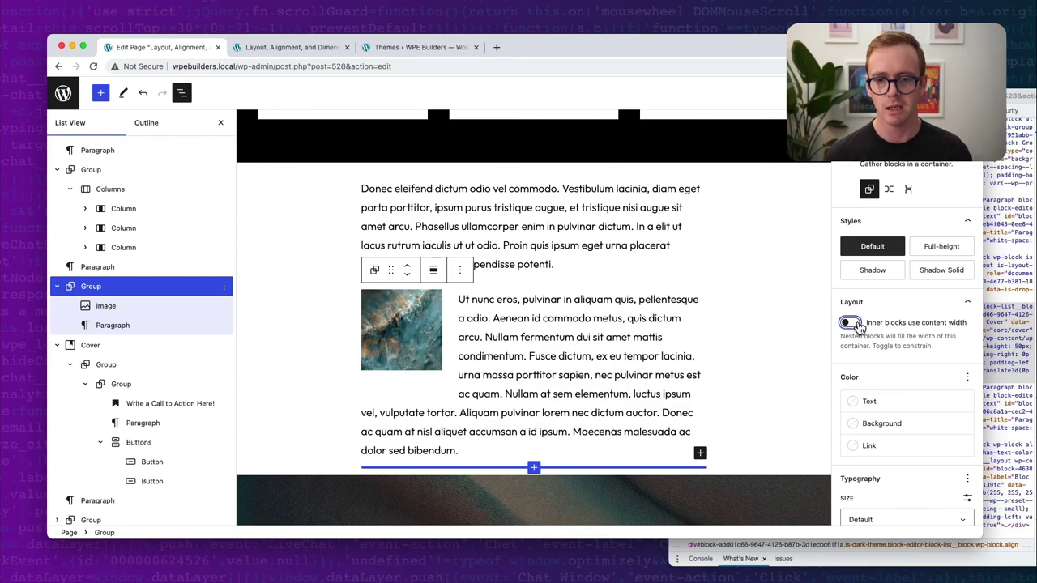
{"action": "key", "text": "Delete"}
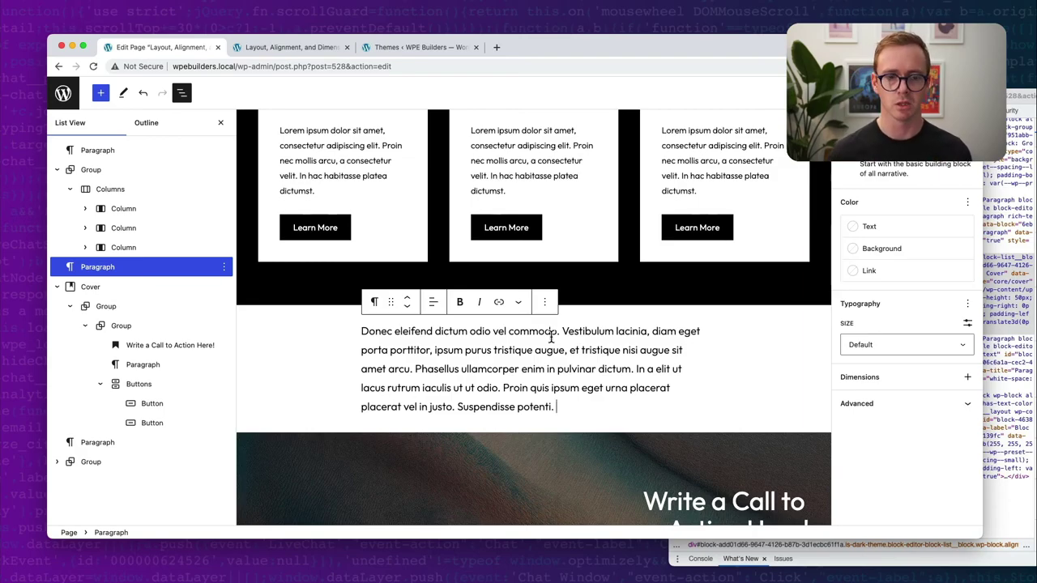
- Examine the padding and optional dimension settings of the Group holding the three feature columns, and close the developer tools window
{"action": "scroll", "coordinate": [551, 336], "scroll_direction": "up", "scroll_amount": 5}
{"action": "left_click", "coordinate": [554, 274]}
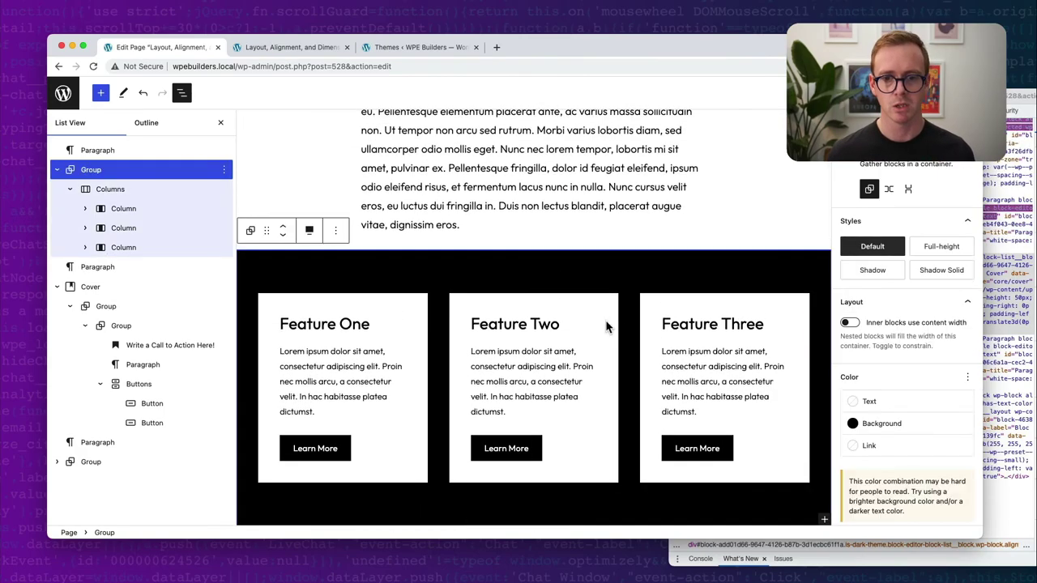
{"action": "scroll", "coordinate": [897, 411], "scroll_direction": "down", "scroll_amount": 6}
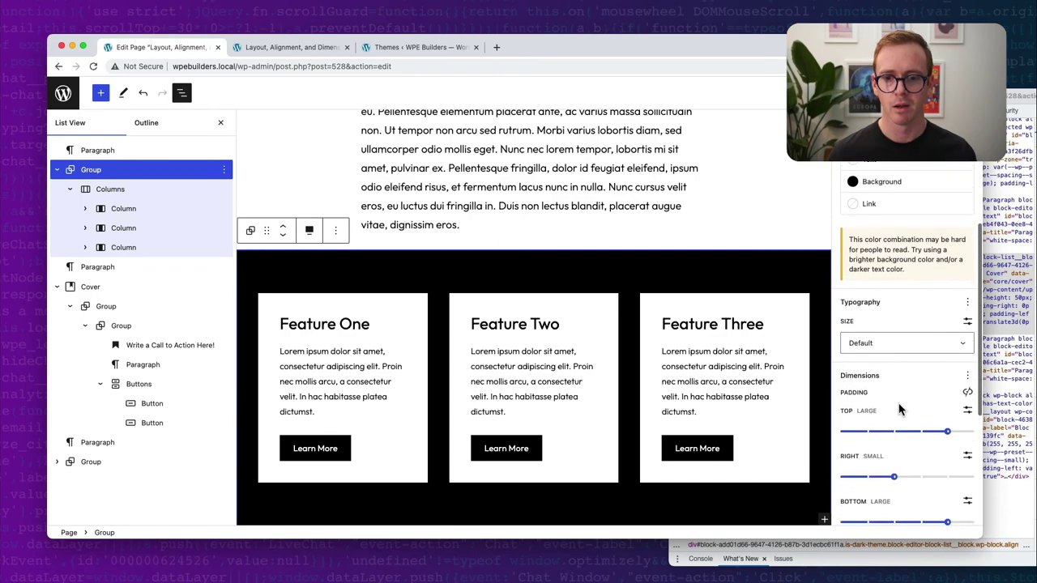
{"action": "scroll", "coordinate": [918, 392], "scroll_direction": "down", "scroll_amount": 4}
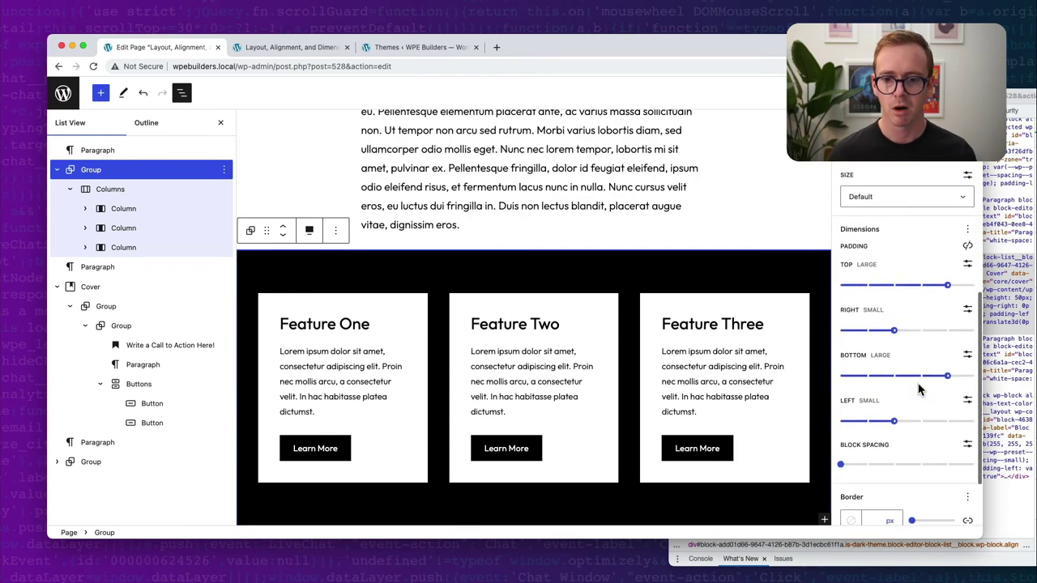
{"action": "scroll", "coordinate": [930, 439], "scroll_direction": "down", "scroll_amount": 1}
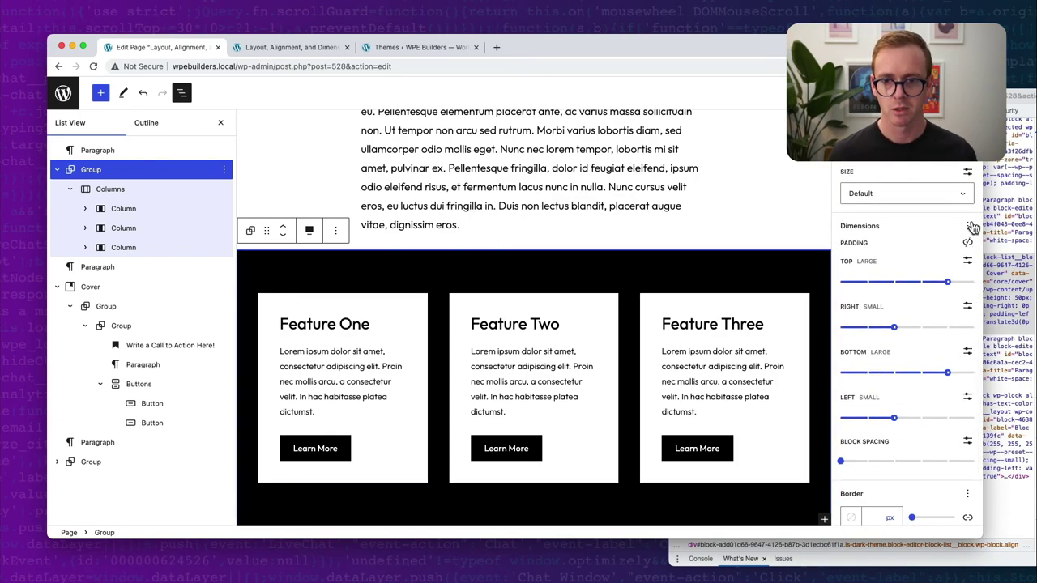
{"action": "left_click", "coordinate": [969, 226]}
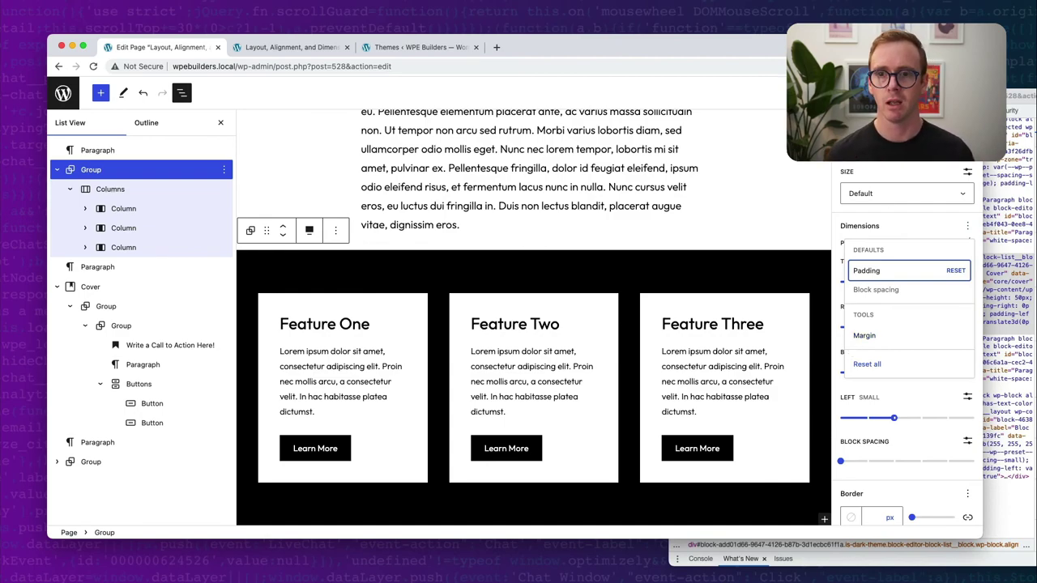
{"action": "key", "text": "super+alt+i"}
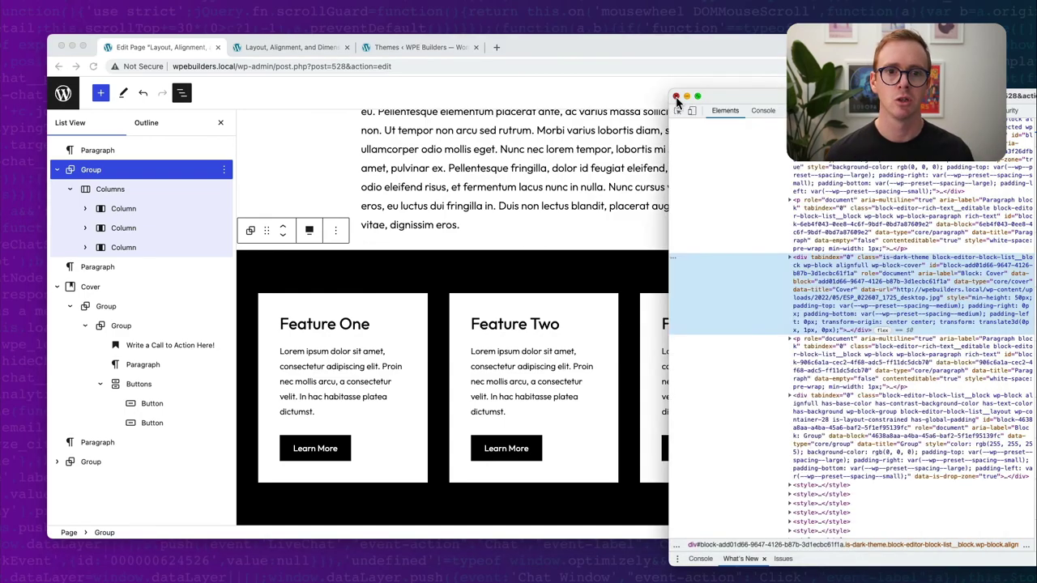
{"action": "key", "text": "super+alt+i"}
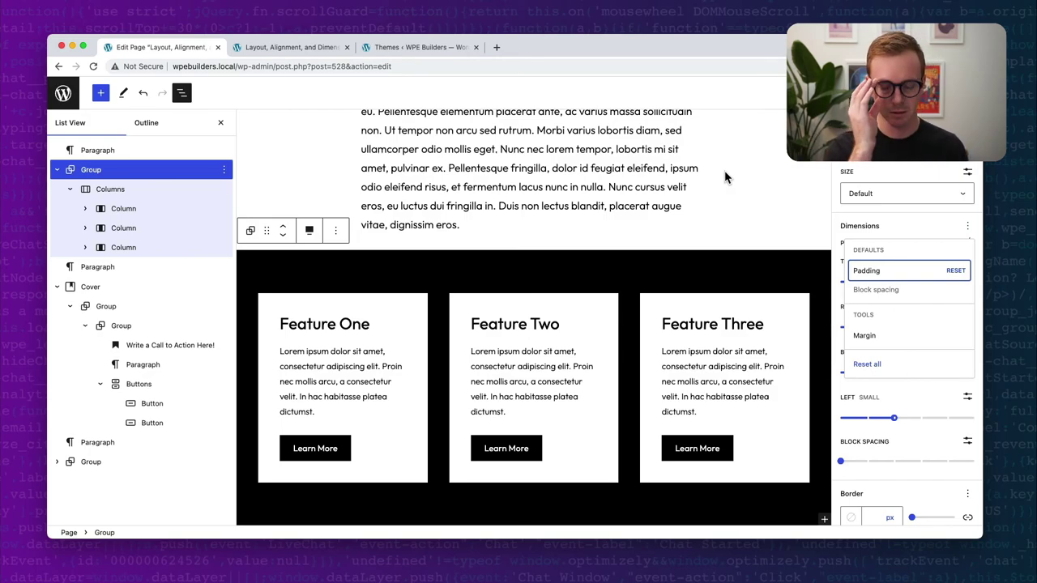
- Turn on content width for the inner blocks of the features Group and set its Columns block to wide width
{"action": "scroll", "coordinate": [578, 256], "scroll_direction": "down", "scroll_amount": 15}
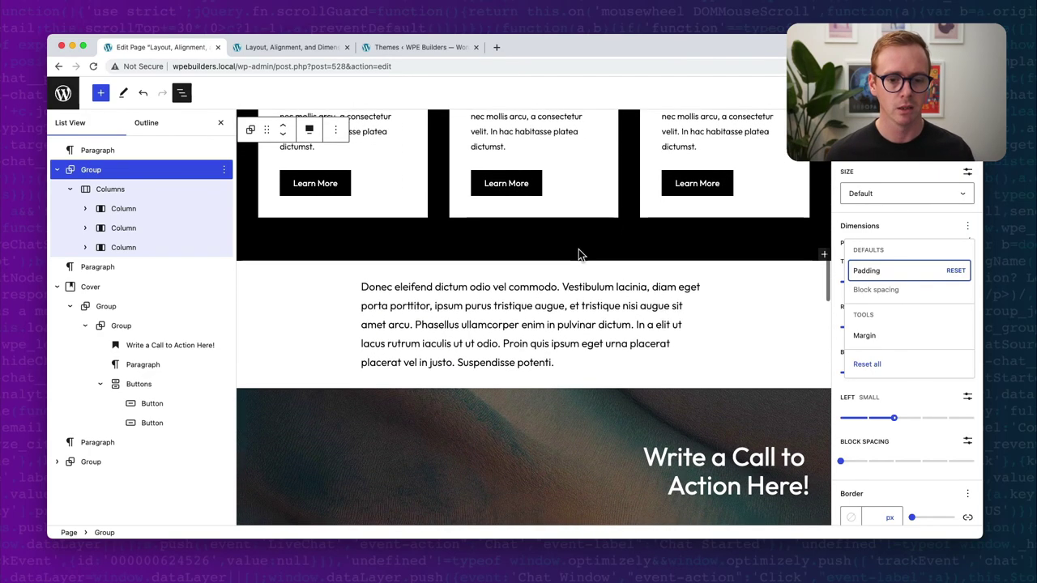
{"action": "scroll", "coordinate": [580, 253], "scroll_direction": "down", "scroll_amount": 3}
{"action": "scroll", "coordinate": [580, 248], "scroll_direction": "up", "scroll_amount": 10}
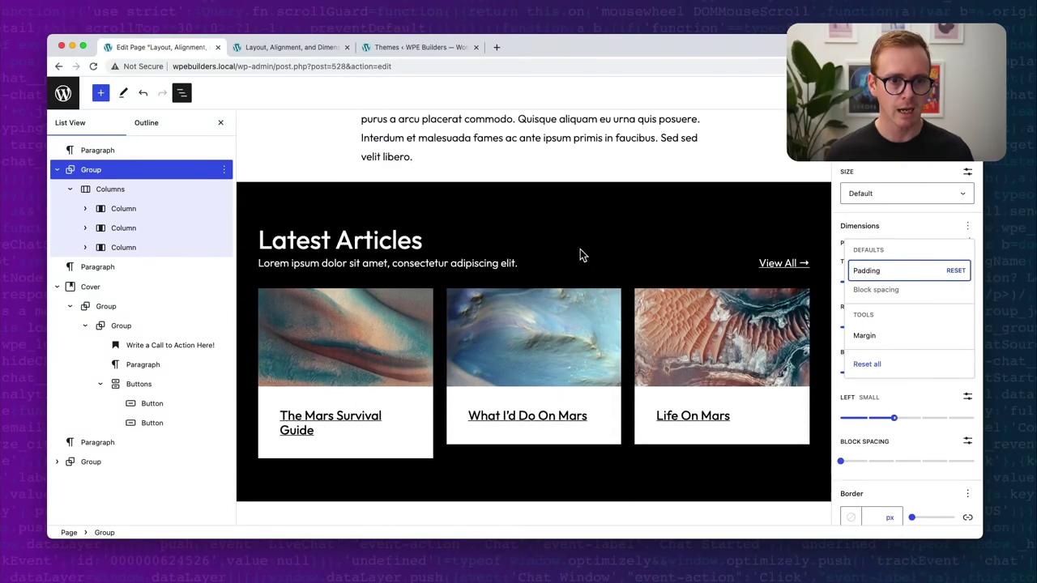
{"action": "scroll", "coordinate": [580, 251], "scroll_direction": "up", "scroll_amount": 5}
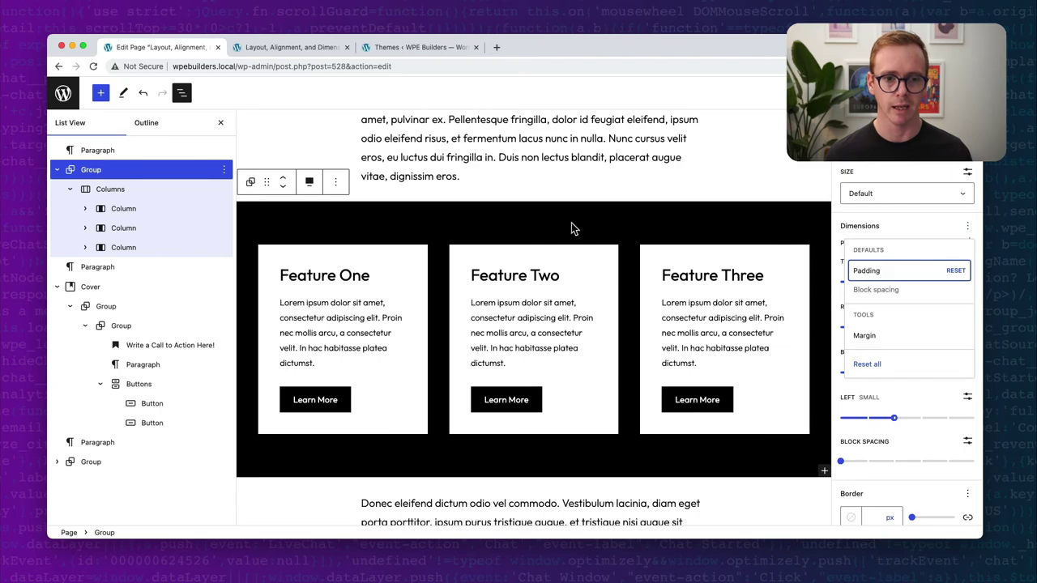
{"action": "left_click", "coordinate": [571, 223]}
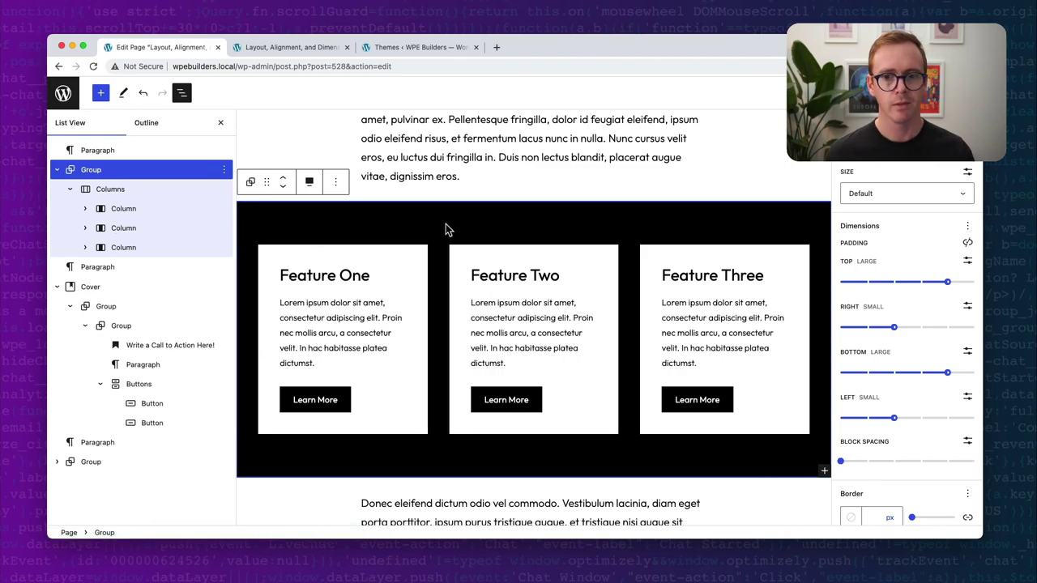
{"action": "scroll", "coordinate": [862, 273], "scroll_direction": "up", "scroll_amount": 5}
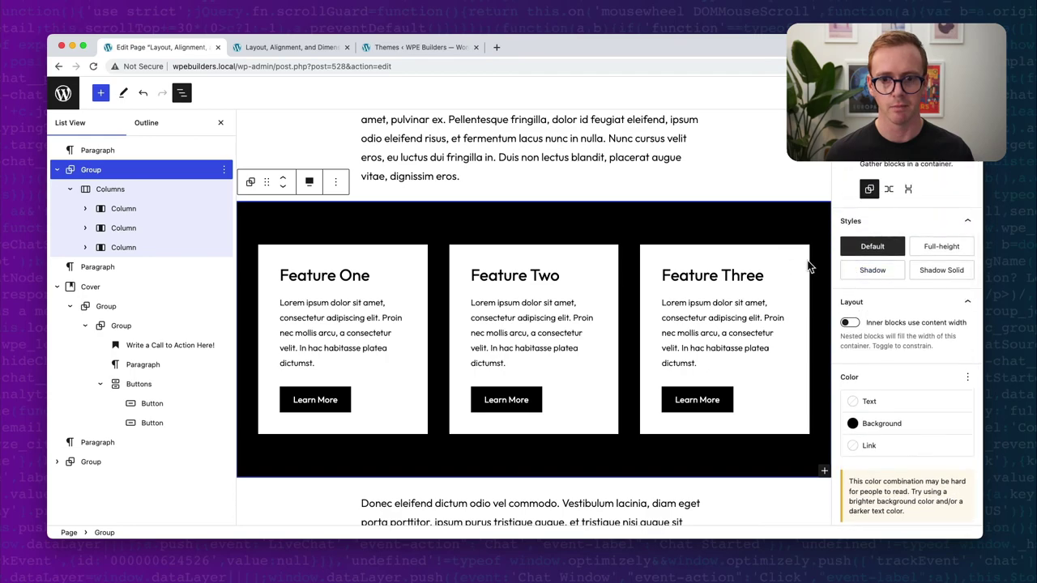
{"action": "left_click", "coordinate": [849, 323]}
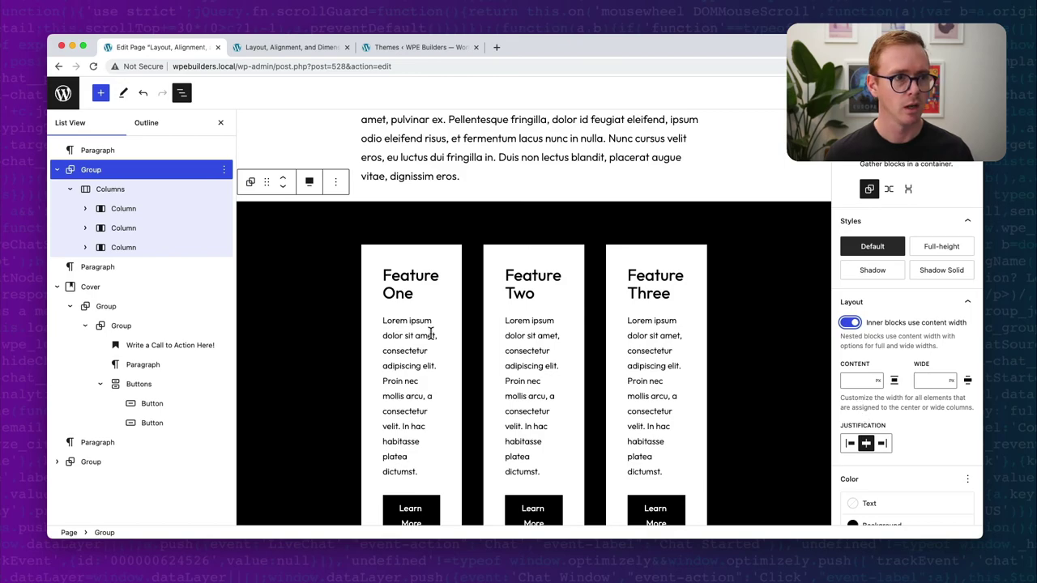
{"action": "left_click", "coordinate": [104, 195]}
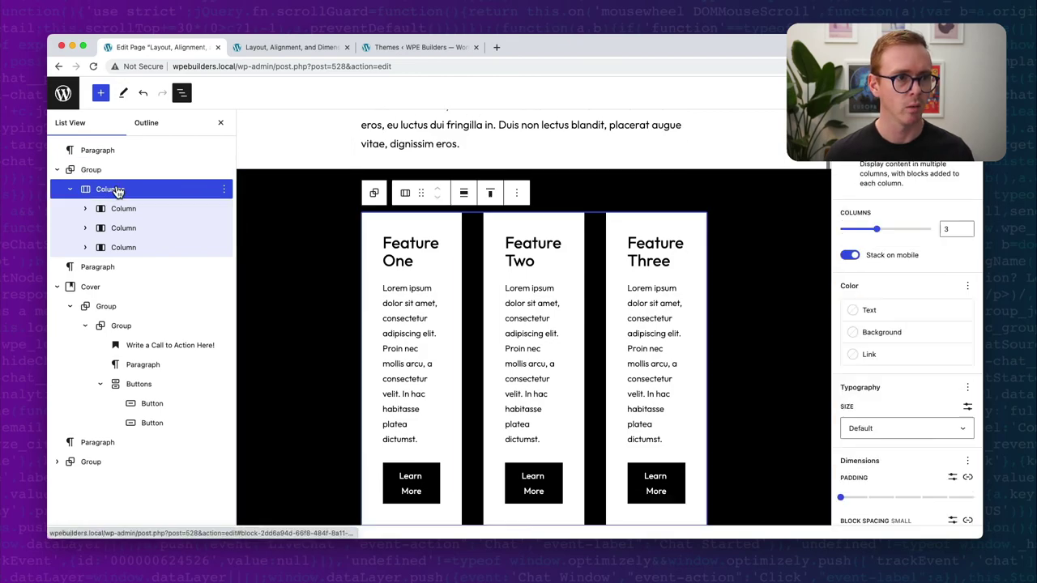
{"action": "left_click", "coordinate": [463, 193]}
{"action": "left_click", "coordinate": [474, 247]}
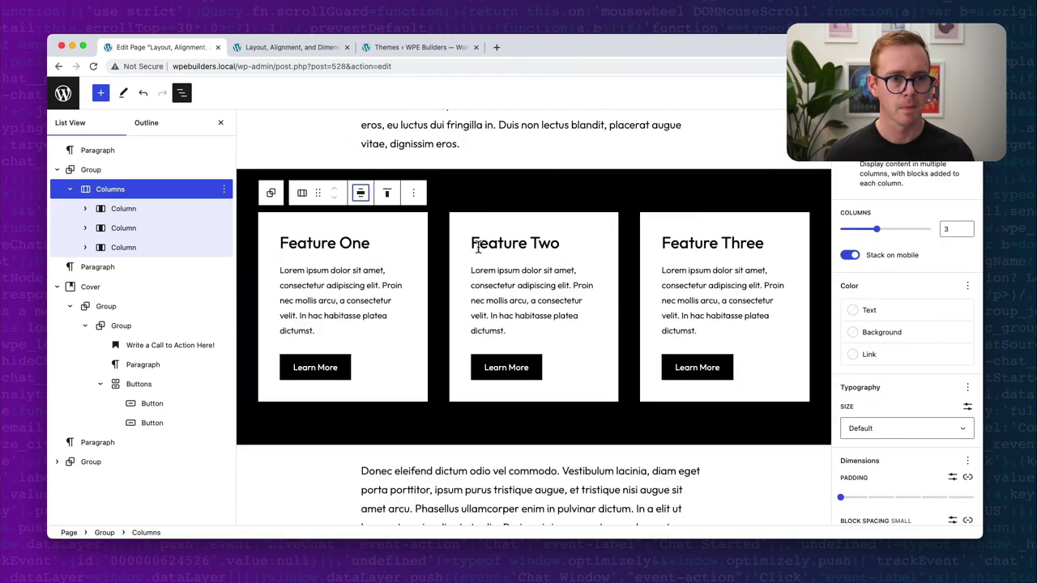
- Examine the features Group's padding settings and the units offered for a custom top padding, keeping px
{"action": "left_click", "coordinate": [102, 170]}
{"action": "scroll", "coordinate": [899, 324], "scroll_direction": "down", "scroll_amount": 5}
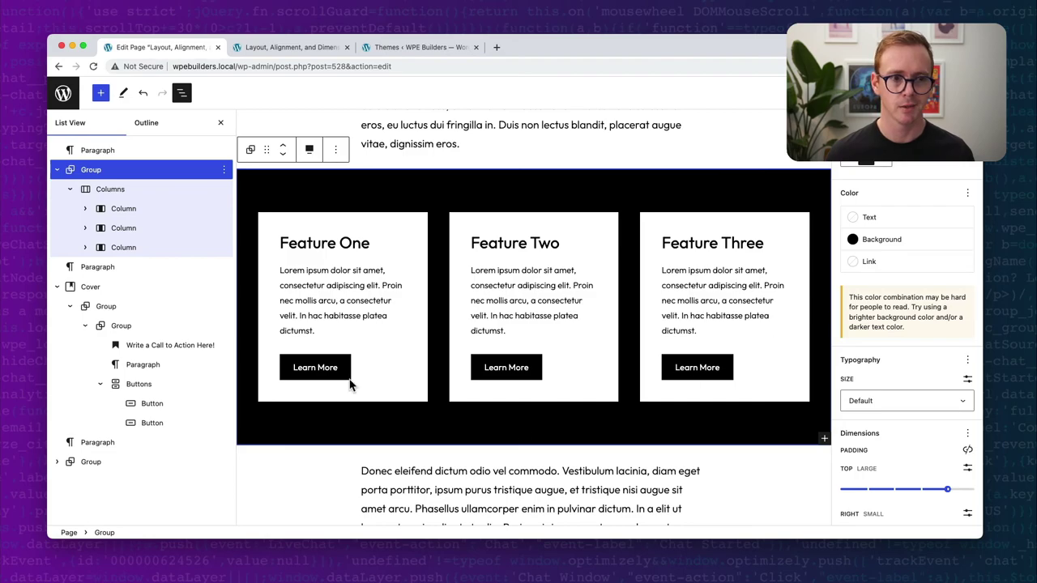
{"action": "scroll", "coordinate": [881, 448], "scroll_direction": "down", "scroll_amount": 1}
{"action": "scroll", "coordinate": [881, 448], "scroll_direction": "down", "scroll_amount": 4}
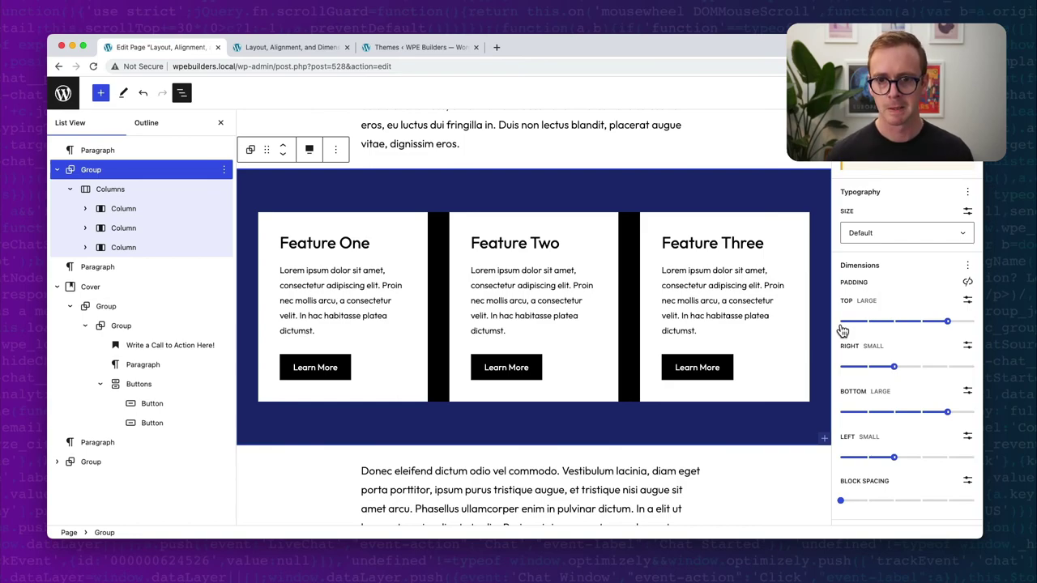
{"action": "left_click", "coordinate": [967, 300]}
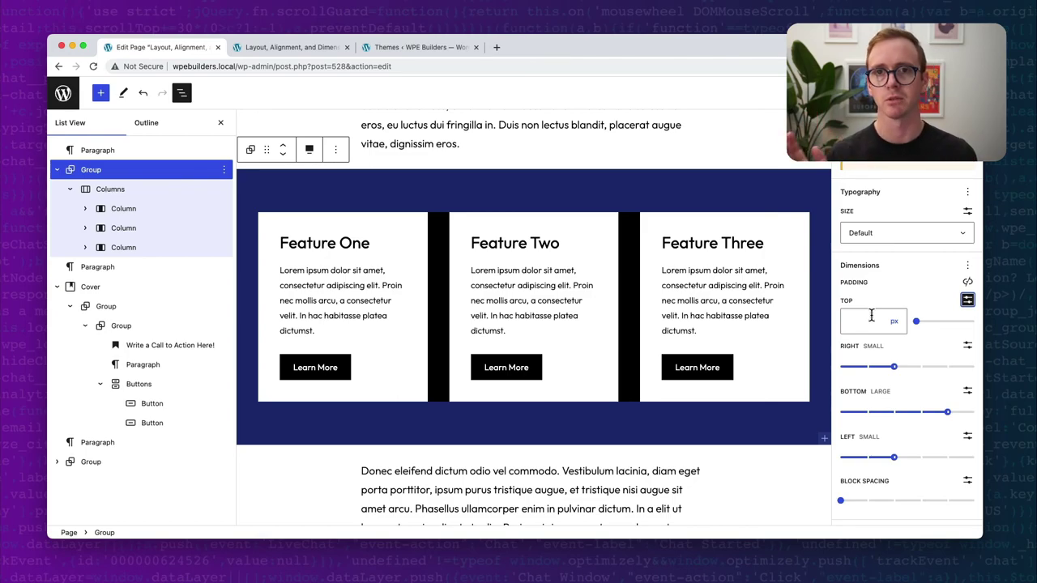
{"action": "left_click", "coordinate": [895, 320]}
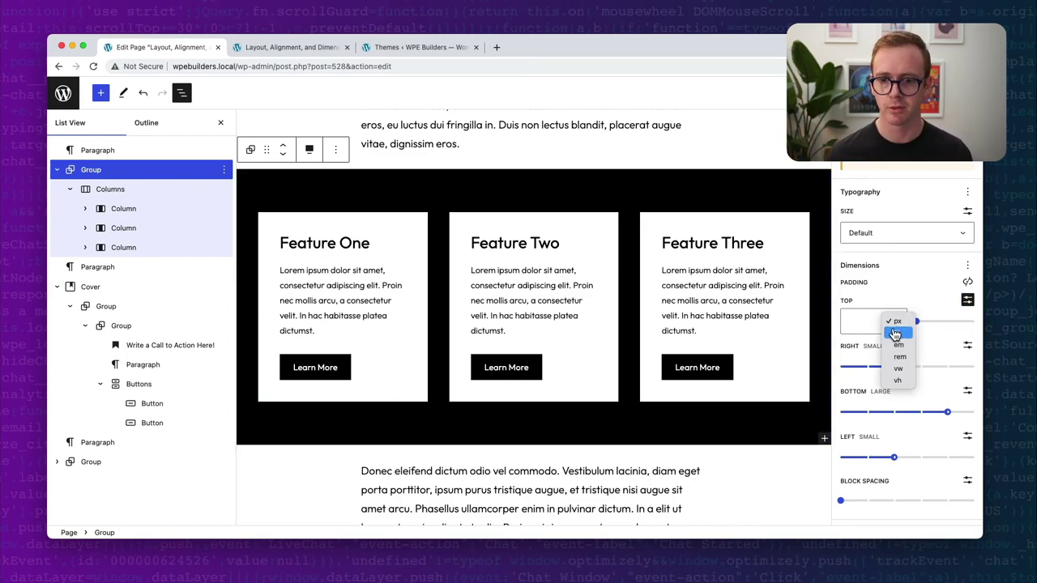
{"action": "left_click", "coordinate": [891, 321]}
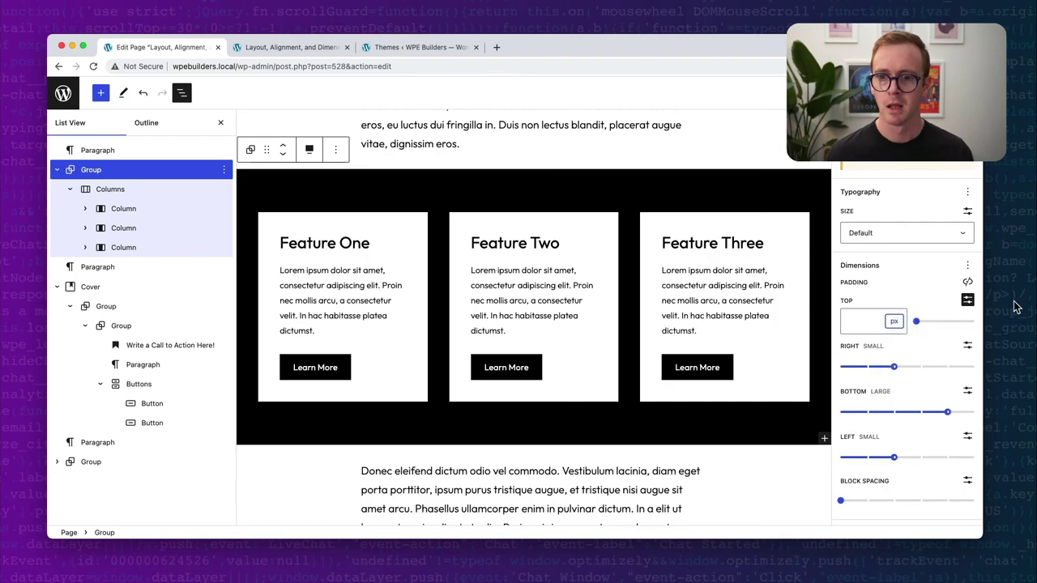
- Return the features Group's top padding to the preset scale, try a smaller preset and set it back to Large
{"action": "left_click", "coordinate": [967, 300]}
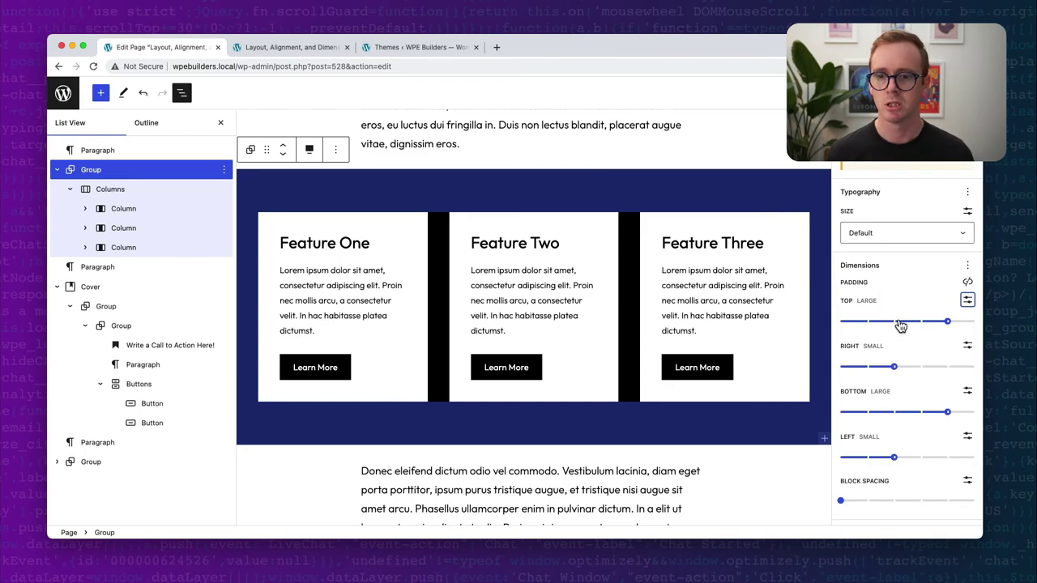
{"action": "left_click", "coordinate": [894, 323]}
{"action": "left_click_drag", "start_coordinate": [891, 322], "coordinate": [946, 324]}
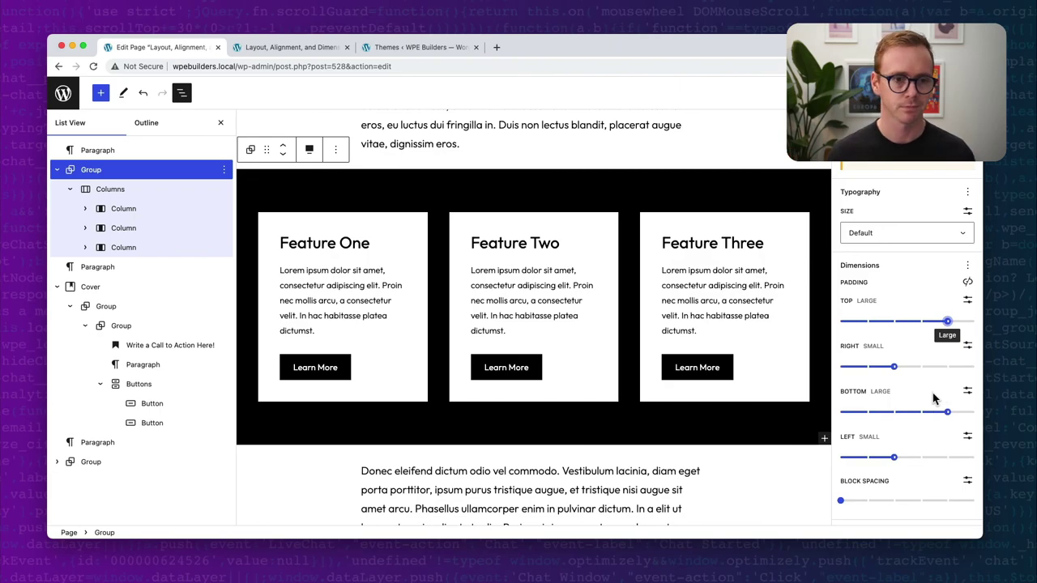
- Unlink the block spacing of the features Columns block and set its horizontal spacing to Large
{"action": "left_click", "coordinate": [132, 191]}
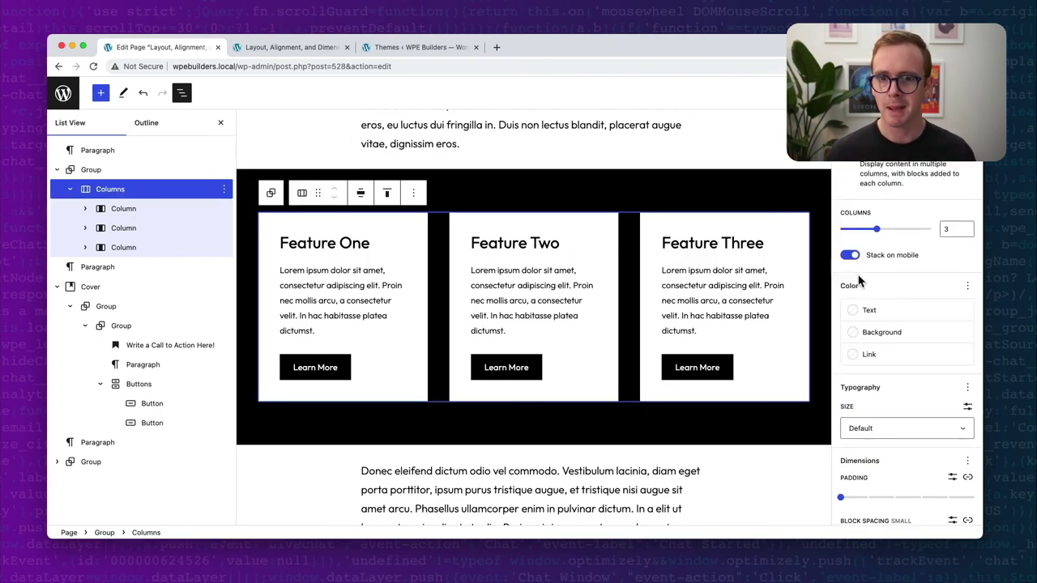
{"action": "scroll", "coordinate": [898, 289], "scroll_direction": "down", "scroll_amount": 4}
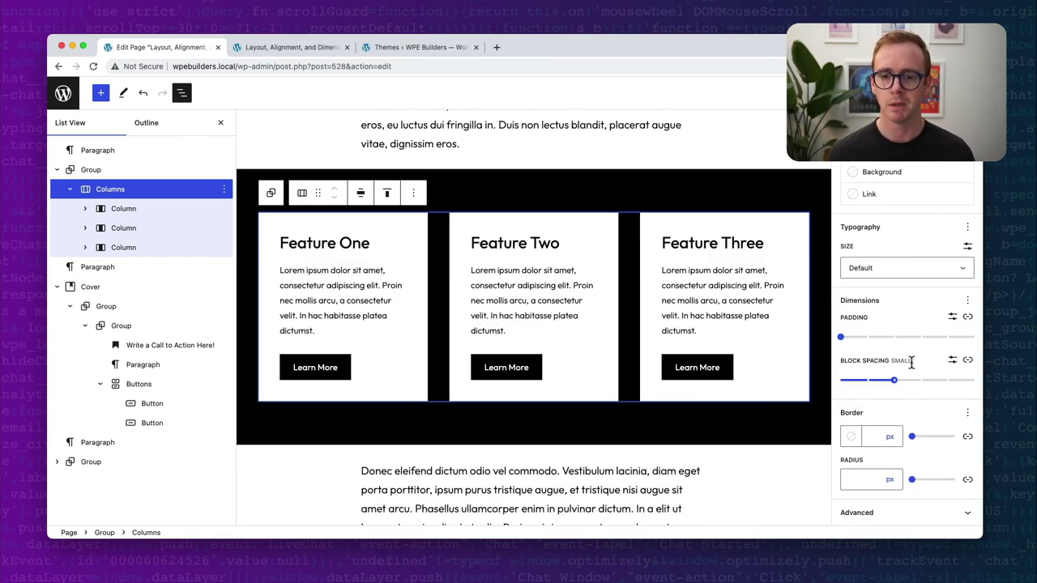
{"action": "left_click", "coordinate": [967, 359]}
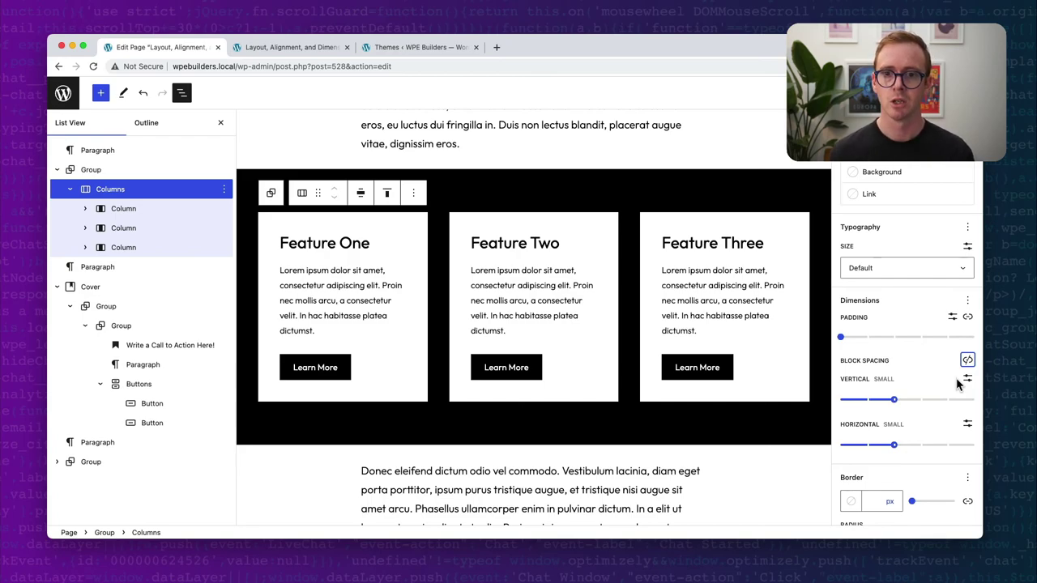
{"action": "scroll", "coordinate": [914, 272], "scroll_direction": "up", "scroll_amount": 3}
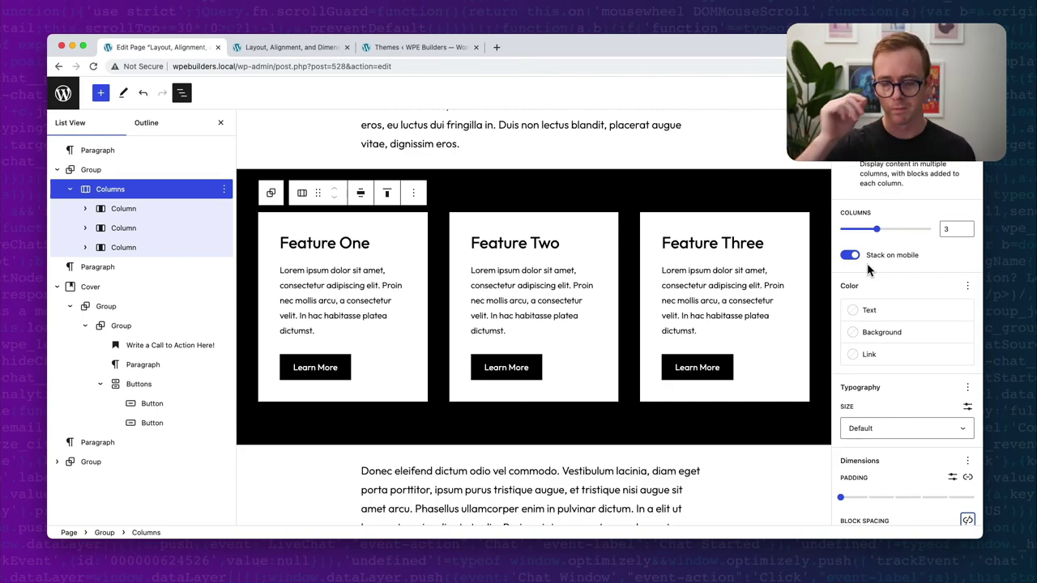
{"action": "scroll", "coordinate": [889, 311], "scroll_direction": "down", "scroll_amount": 4}
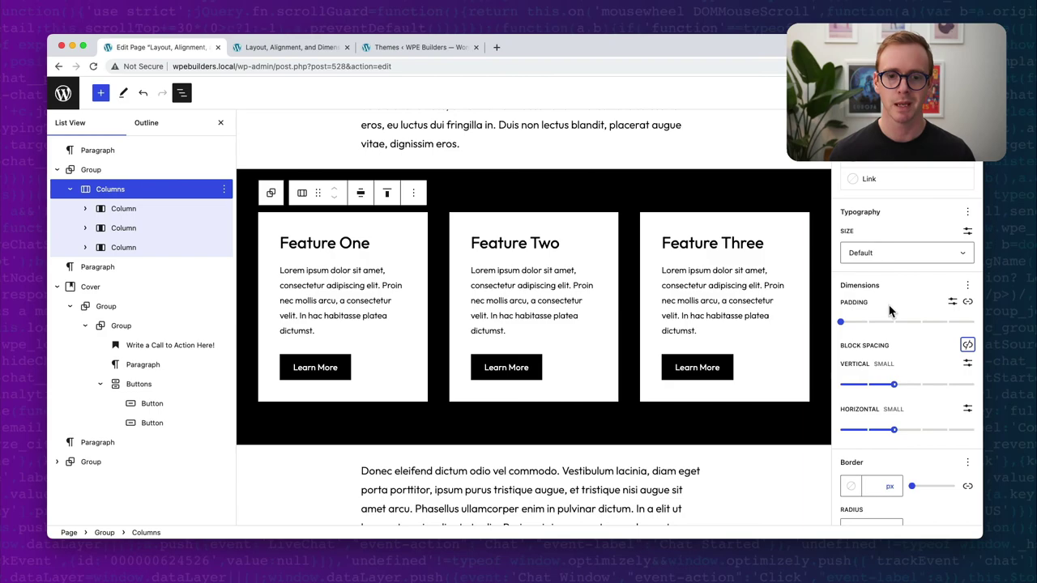
{"action": "left_click", "coordinate": [925, 430]}
{"action": "left_click", "coordinate": [945, 431]}
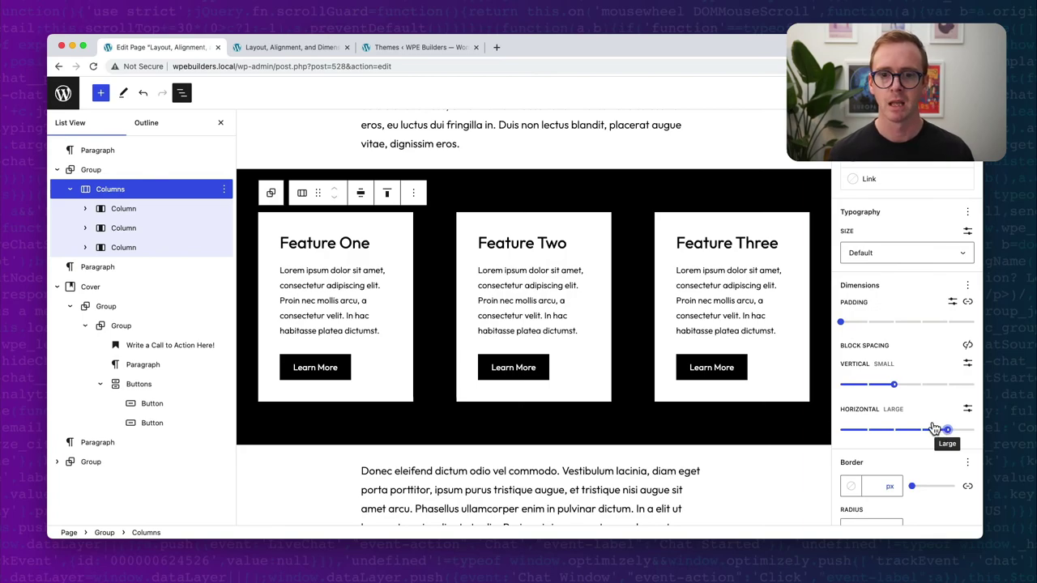
- Relink the Columns block's spacing, set the combined block spacing to Large and save the page
{"action": "left_click", "coordinate": [967, 346]}
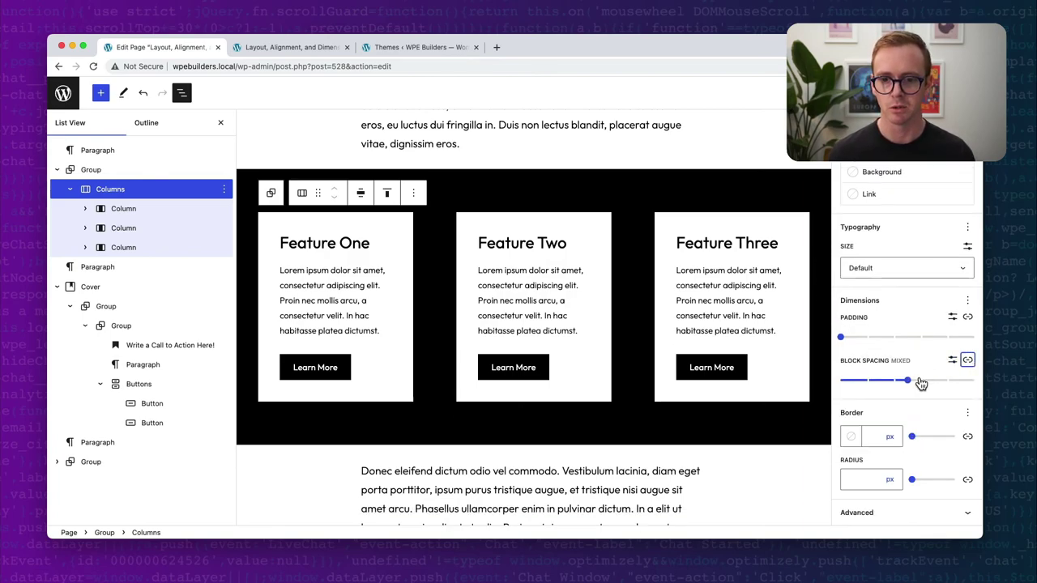
{"action": "left_click_drag", "start_coordinate": [907, 386], "coordinate": [947, 381]}
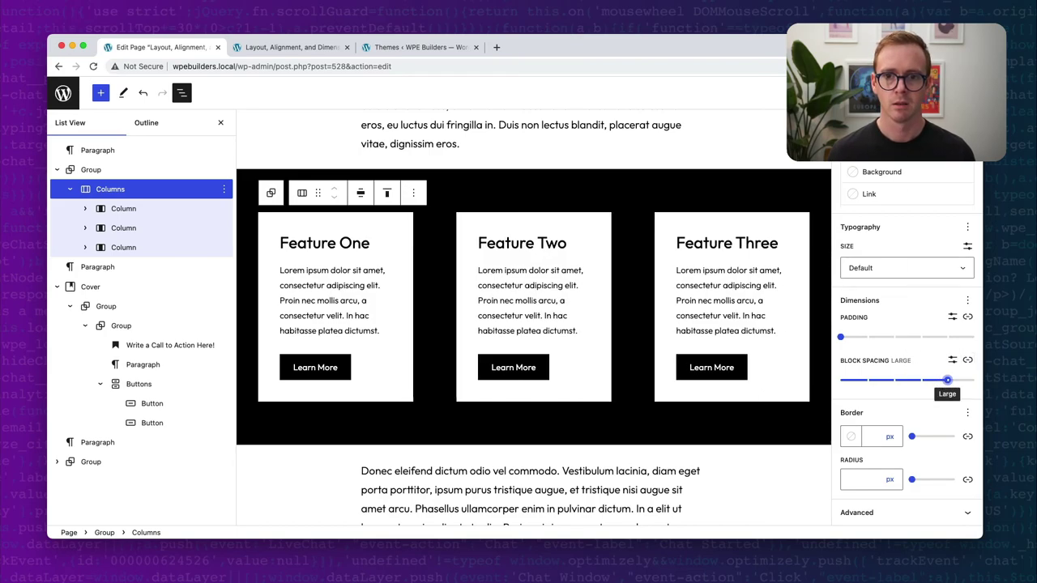
{"action": "key", "text": "ctrl+s"}
- Preview the page at mobile size to check the spacing between the stacked feature columns, and return to the desktop preview
{"action": "left_click", "coordinate": [843, 92]}
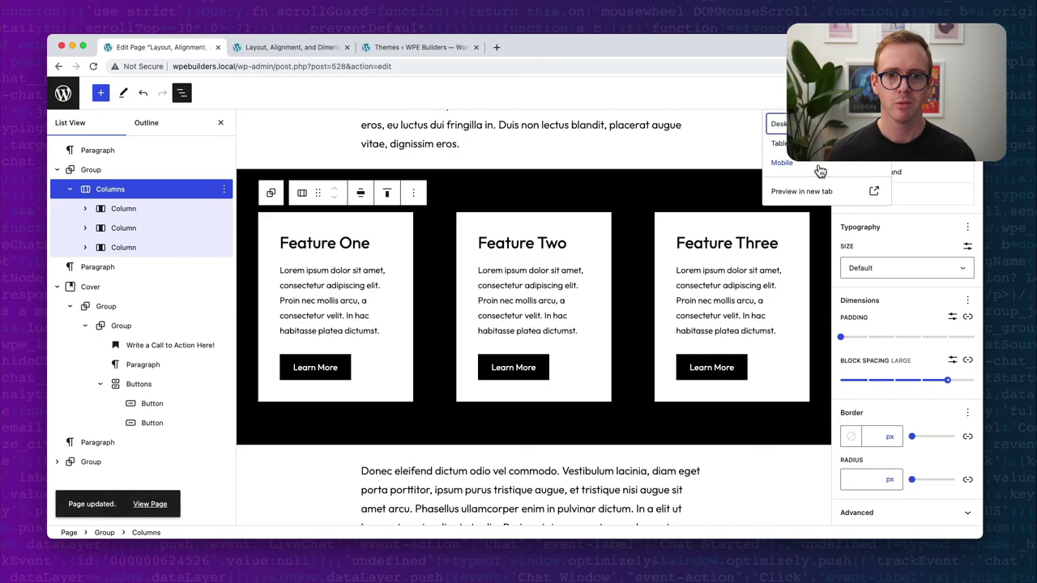
{"action": "left_click", "coordinate": [815, 172]}
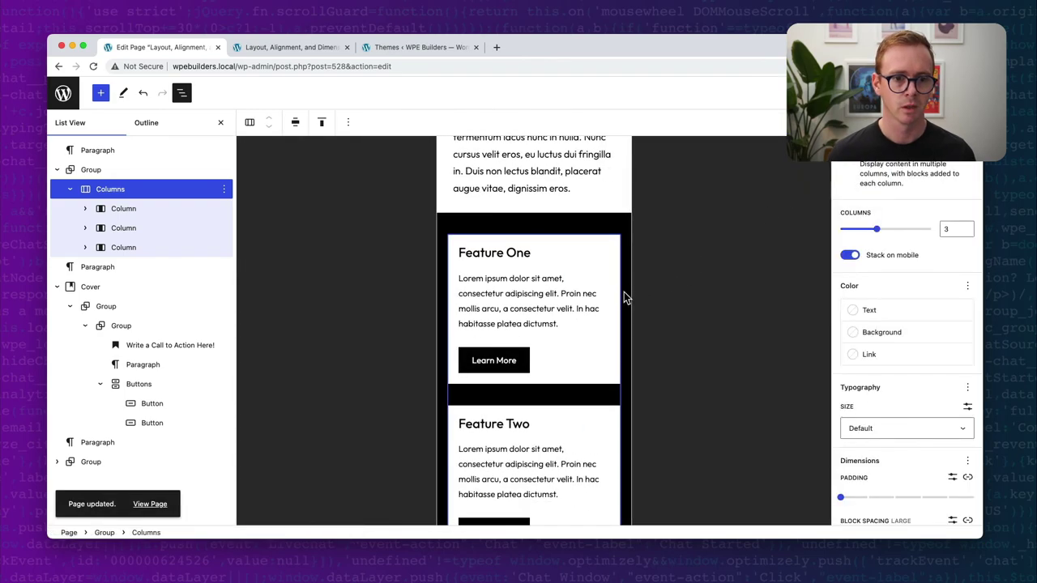
{"action": "scroll", "coordinate": [595, 301], "scroll_direction": "down", "scroll_amount": 3}
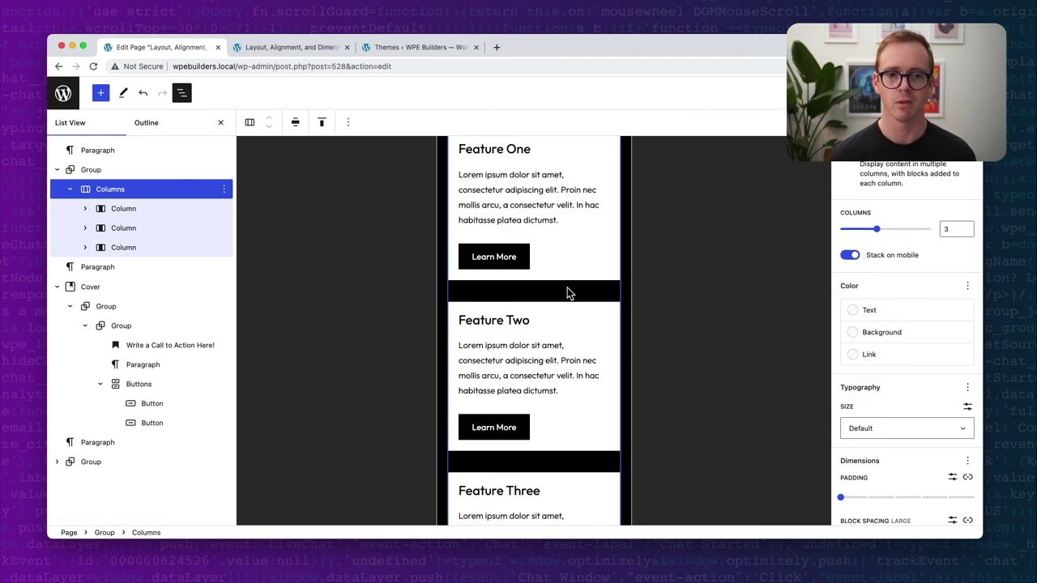
{"action": "scroll", "coordinate": [570, 298], "scroll_direction": "down", "scroll_amount": 1}
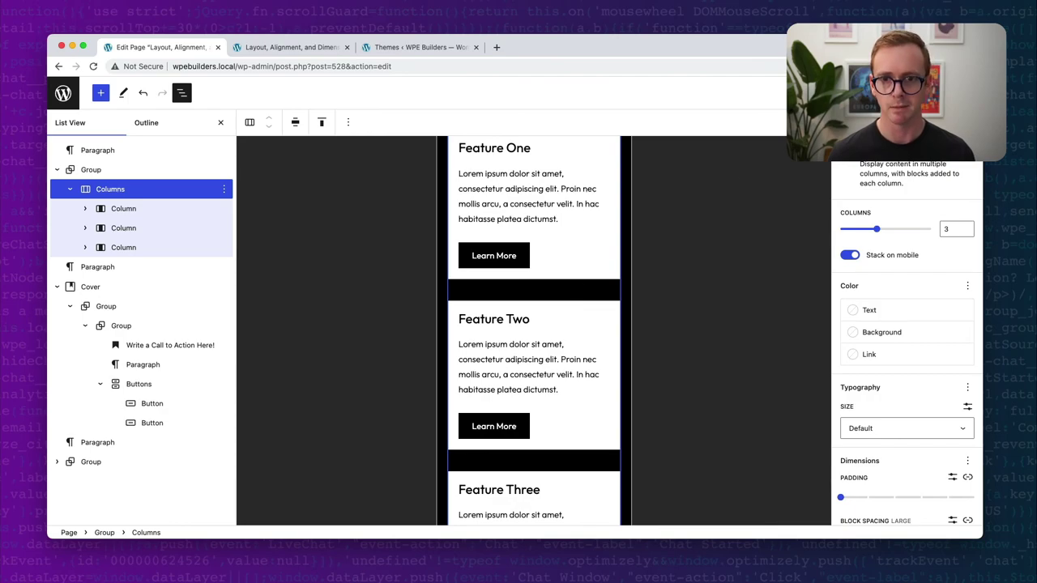
{"action": "left_click", "coordinate": [814, 122]}
{"action": "left_click", "coordinate": [780, 124]}
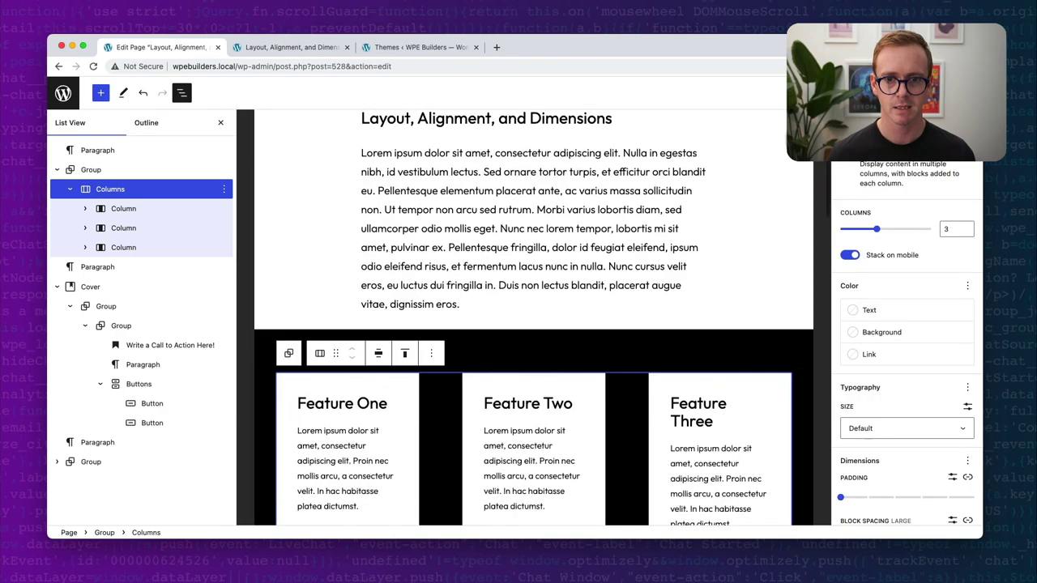
- Unlink the features Columns block's vertical and horizontal block spacing, set the vertical spacing to 0 and save the page
{"action": "scroll", "coordinate": [874, 295], "scroll_direction": "down", "scroll_amount": 3}
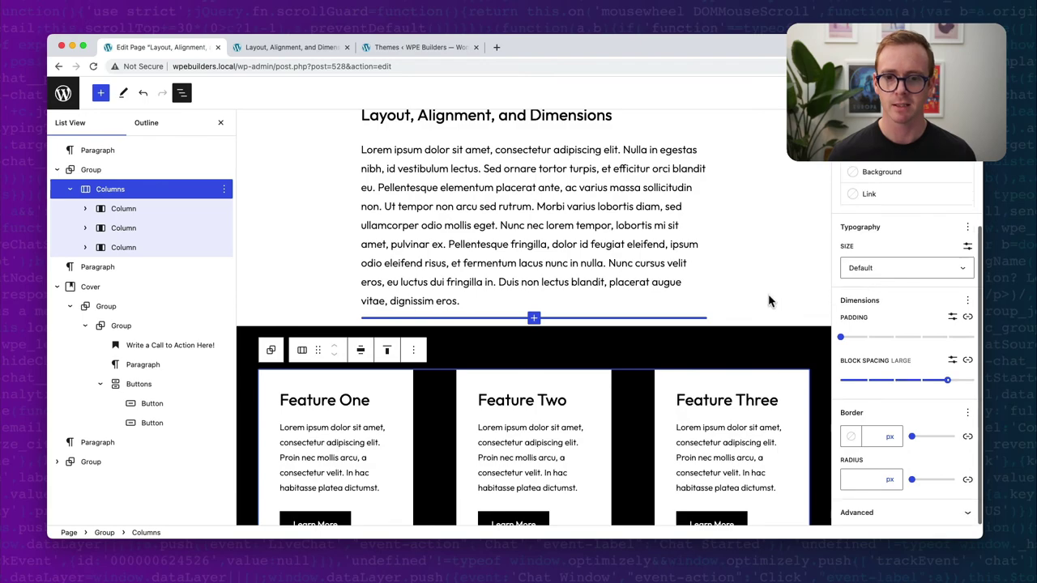
{"action": "scroll", "coordinate": [724, 388], "scroll_direction": "down", "scroll_amount": 3}
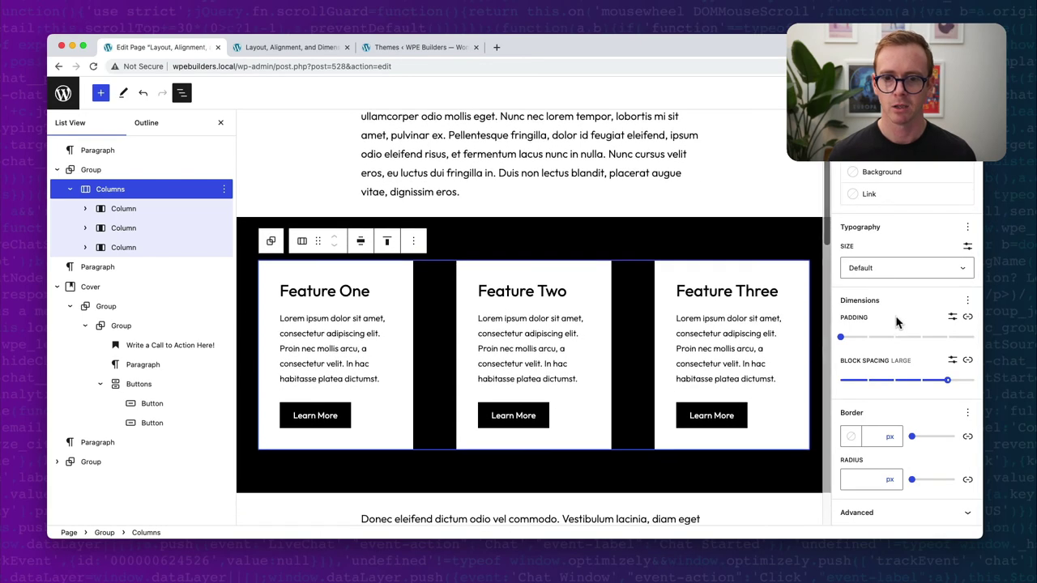
{"action": "left_click", "coordinate": [967, 360]}
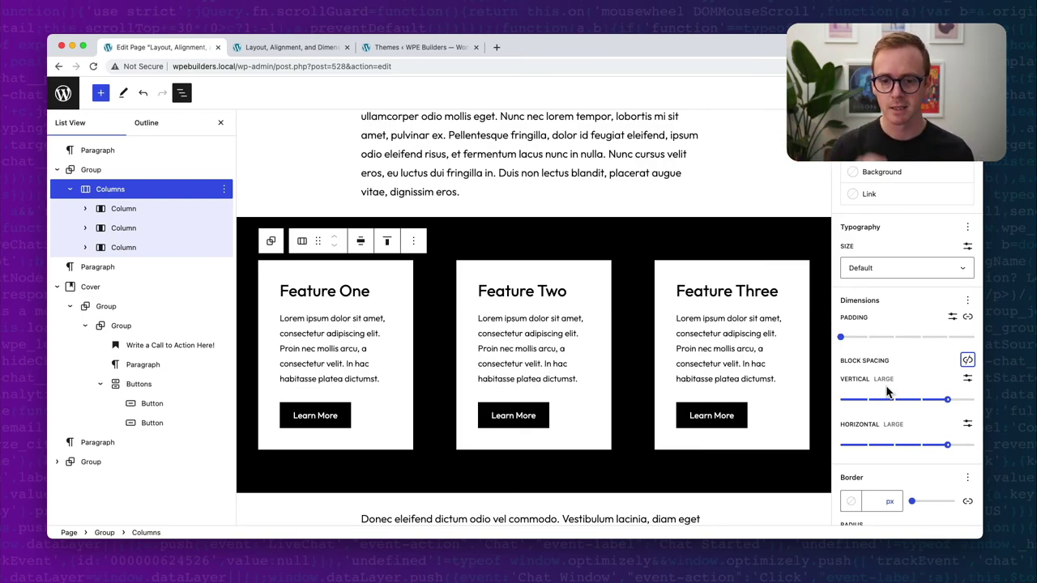
{"action": "left_click", "coordinate": [841, 400]}
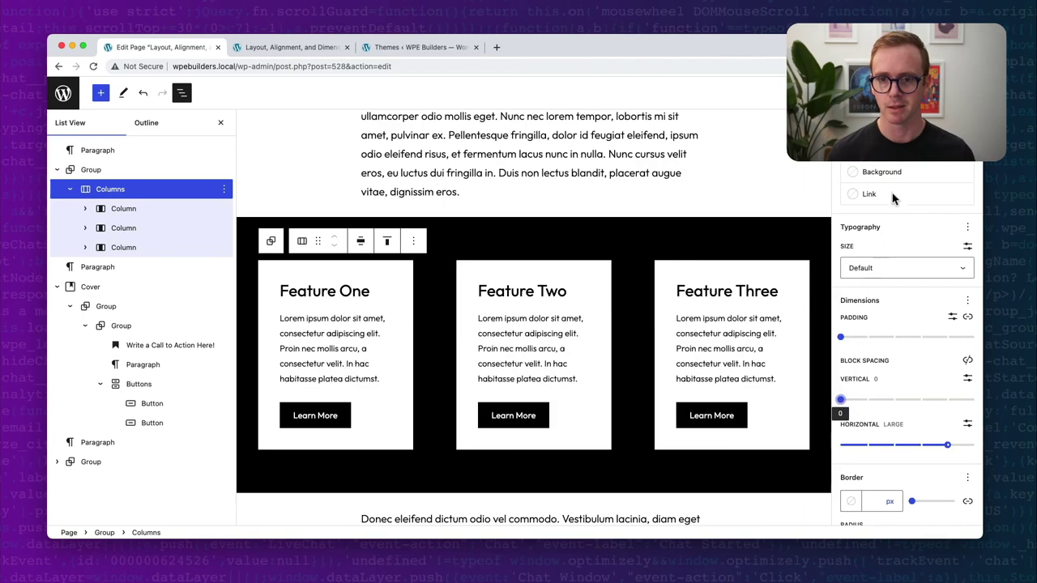
{"action": "left_click", "coordinate": [899, 92]}
- Preview the page at mobile size to check the vertical gaps between the stacked features, and return to the desktop preview
{"action": "left_click", "coordinate": [858, 92]}
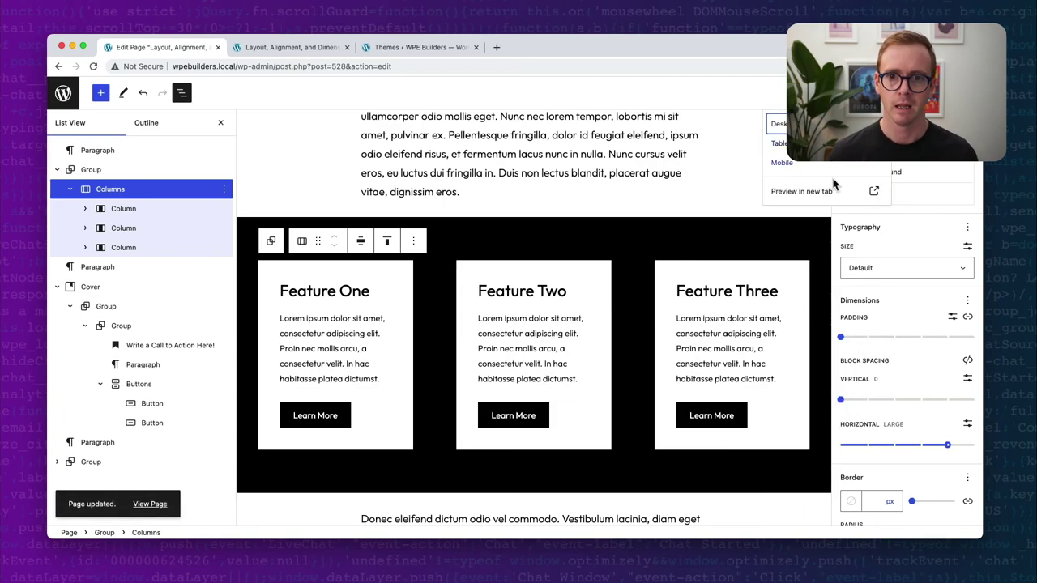
{"action": "left_click", "coordinate": [782, 165]}
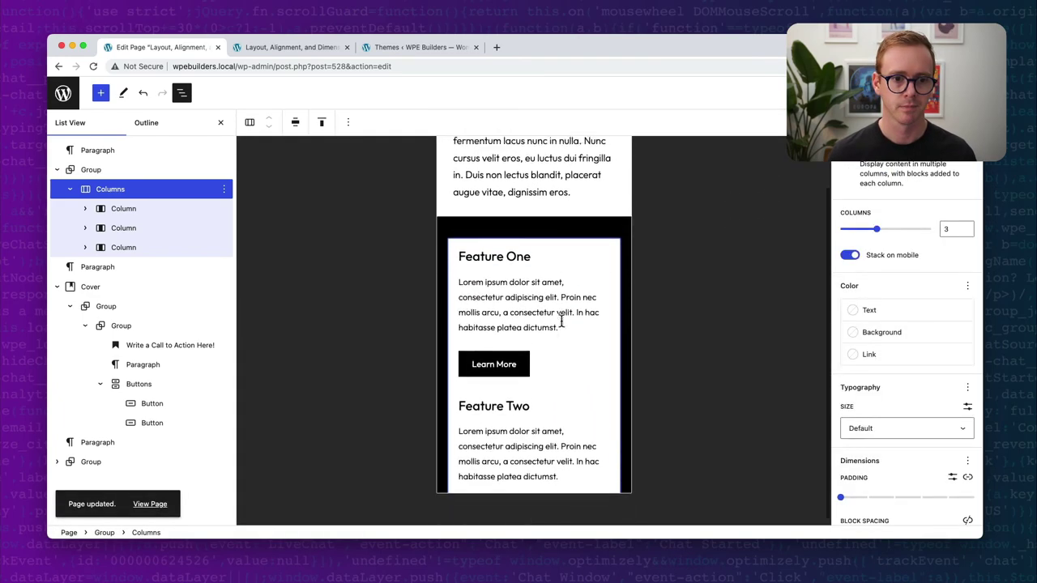
{"action": "scroll", "coordinate": [551, 318], "scroll_direction": "down", "scroll_amount": 4}
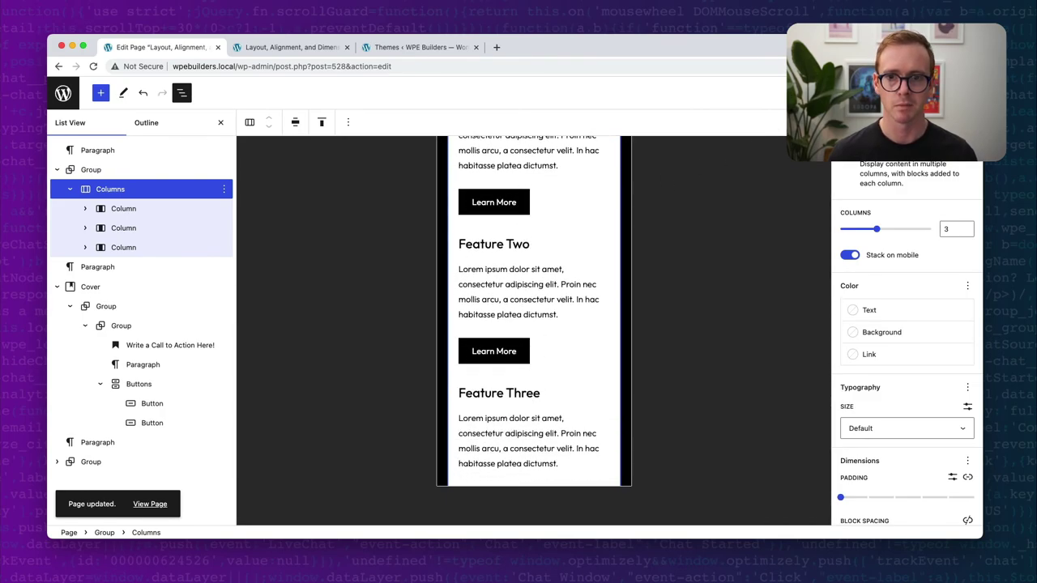
{"action": "left_click", "coordinate": [810, 94]}
{"action": "left_click", "coordinate": [756, 154]}
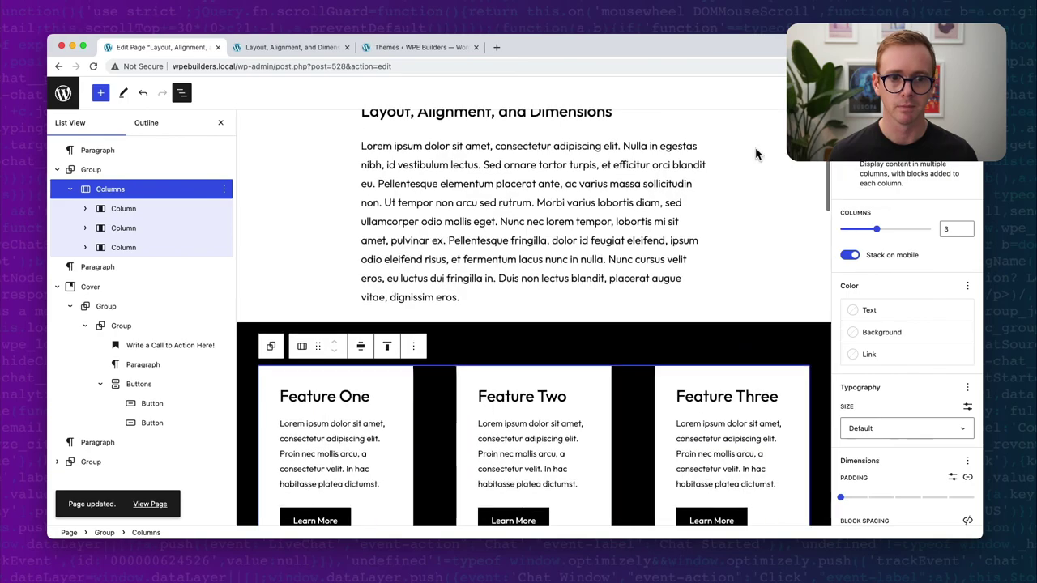
{"action": "scroll", "coordinate": [742, 275], "scroll_direction": "down", "scroll_amount": 3}
{"action": "scroll", "coordinate": [739, 312], "scroll_direction": "up", "scroll_amount": 2}
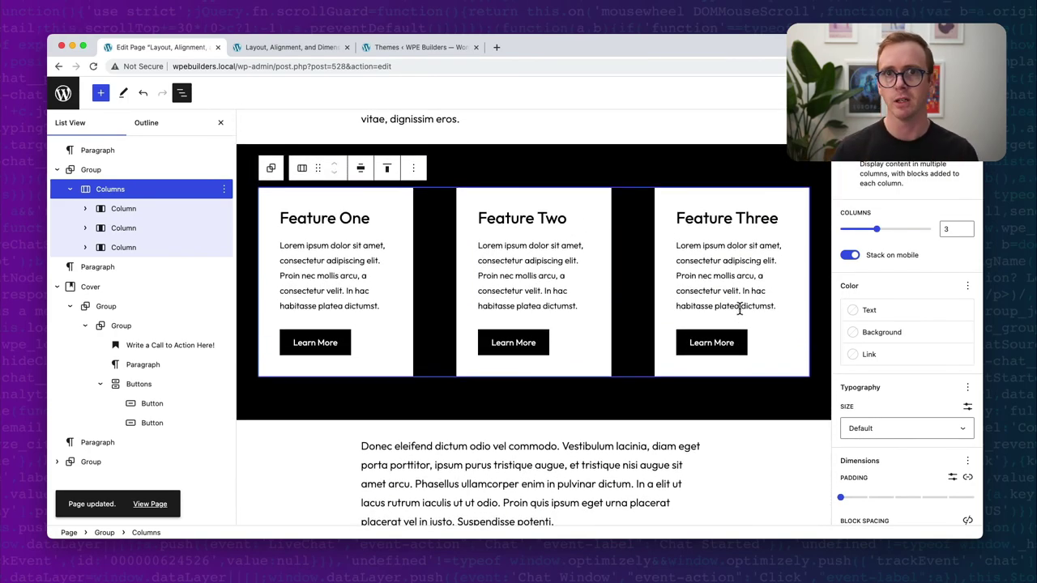
- Select the Buttons block in the Feature Three column and examine its margin and block spacing settings
{"action": "scroll", "coordinate": [884, 317], "scroll_direction": "down", "scroll_amount": 5}
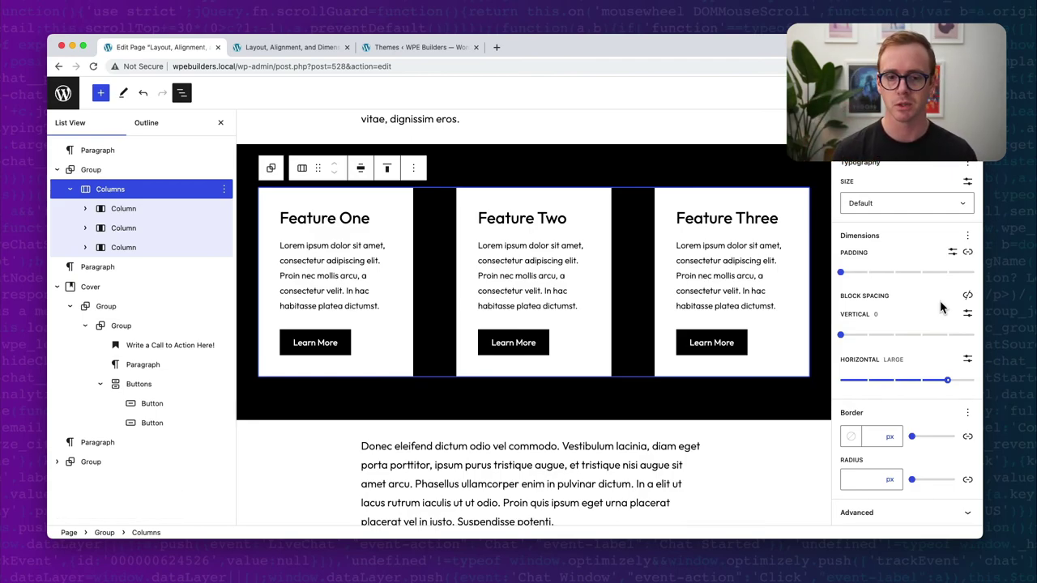
{"action": "left_click", "coordinate": [703, 341]}
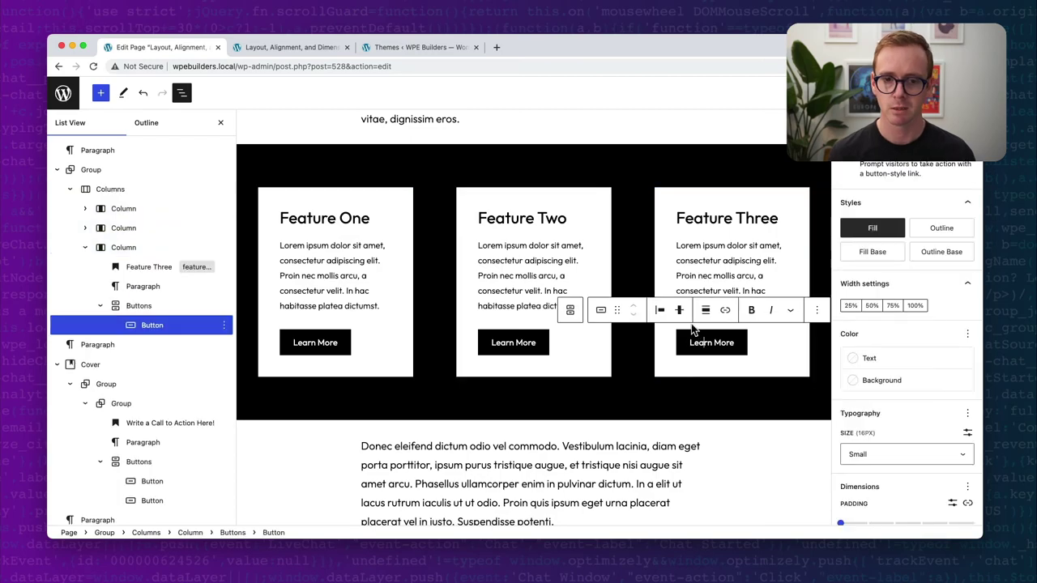
{"action": "left_click", "coordinate": [571, 311]}
{"action": "scroll", "coordinate": [906, 369], "scroll_direction": "down", "scroll_amount": 2}
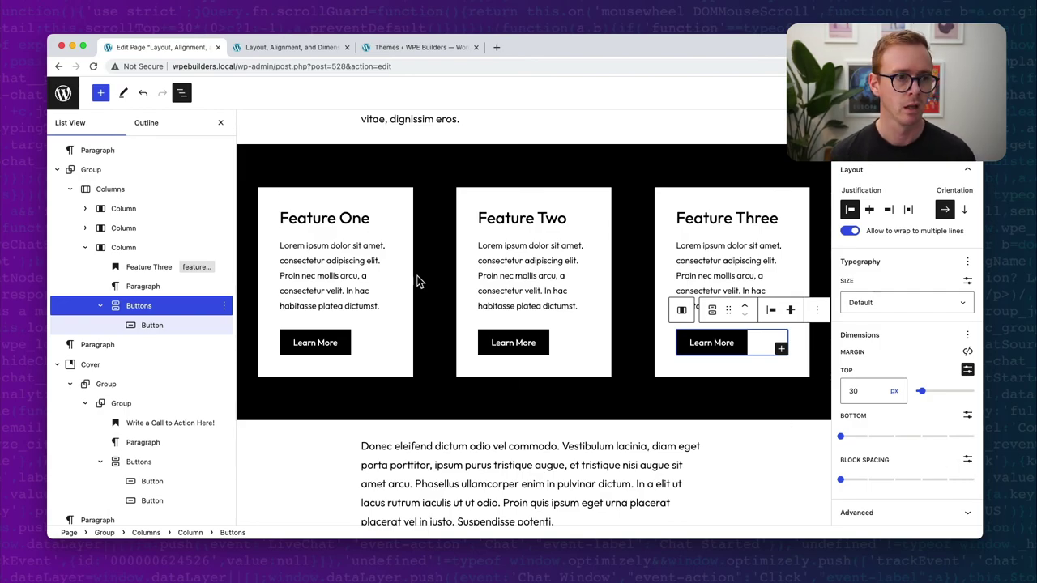
- Select the Feature One column, expand its nested blocks and show its block spacing control
{"action": "left_click", "coordinate": [275, 208]}
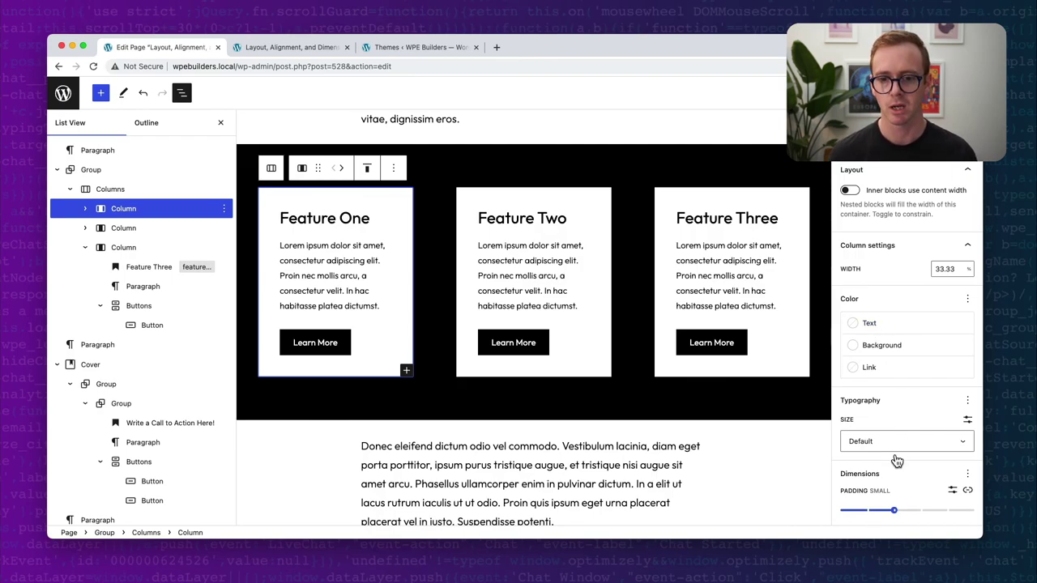
{"action": "scroll", "coordinate": [899, 461], "scroll_direction": "down", "scroll_amount": 2}
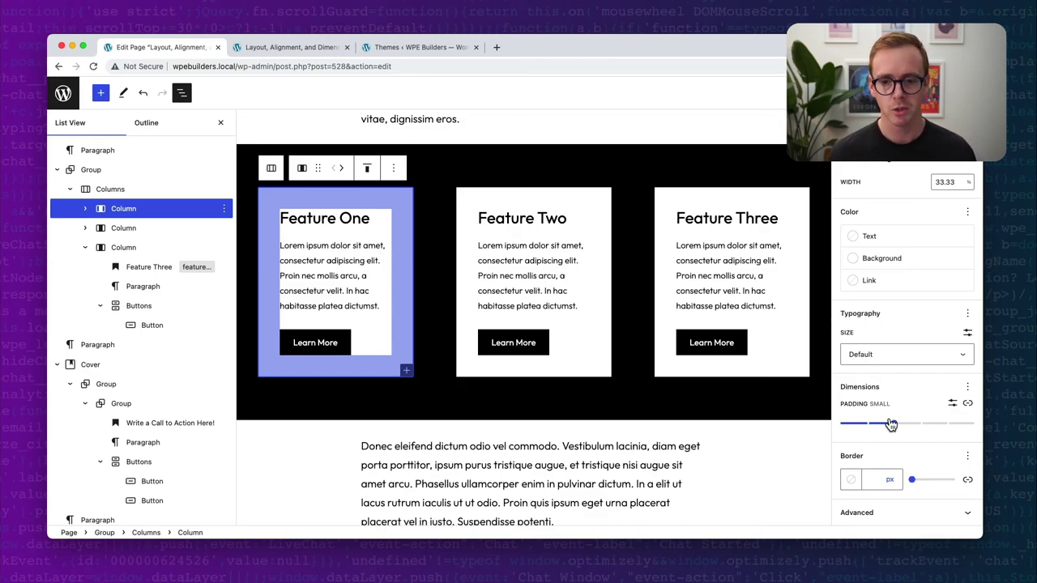
{"action": "left_click", "coordinate": [86, 209]}
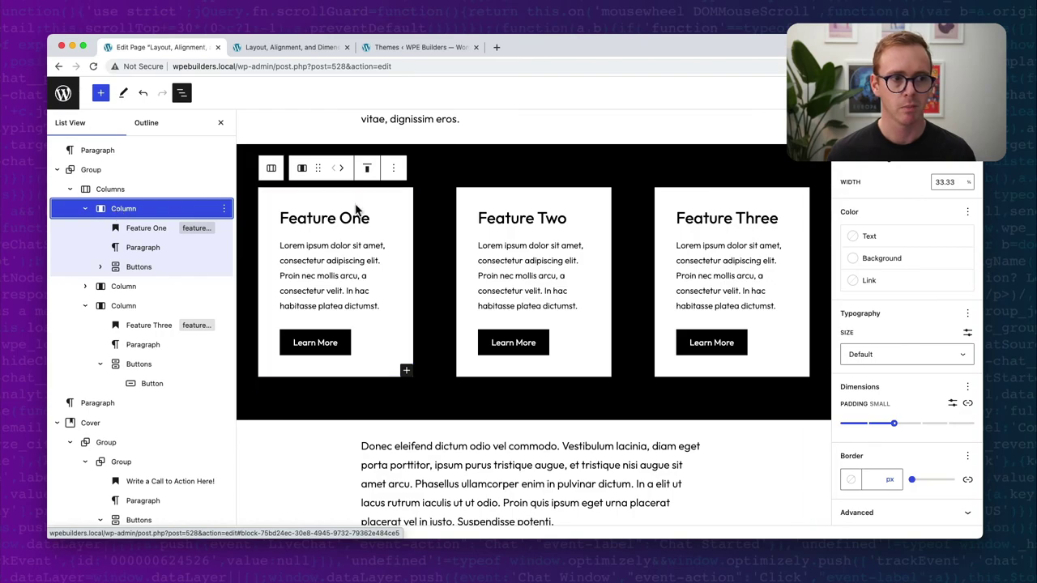
{"action": "left_click", "coordinate": [968, 388]}
{"action": "left_click", "coordinate": [883, 478]}
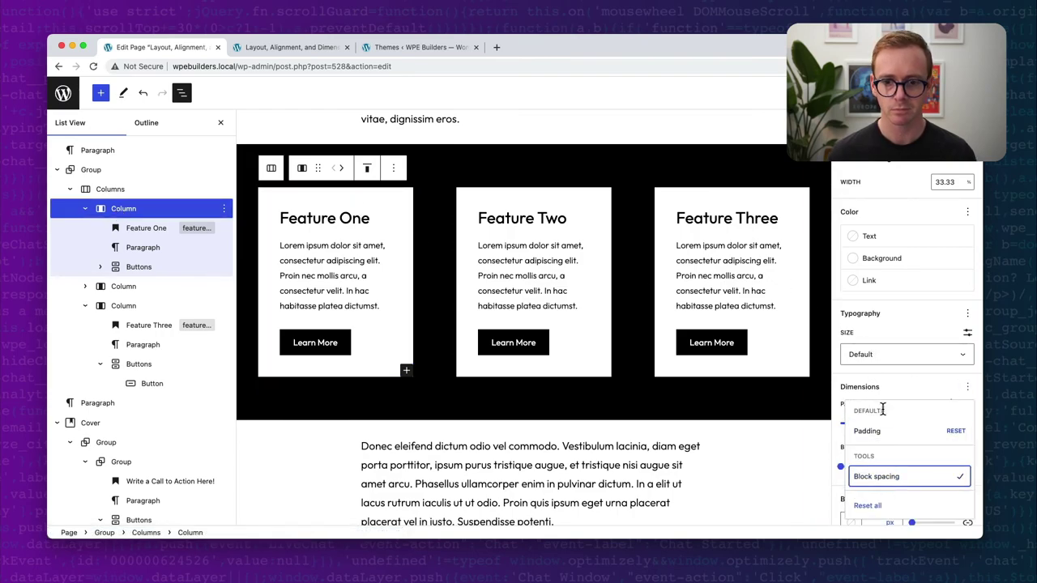
{"action": "left_click", "coordinate": [899, 394]}
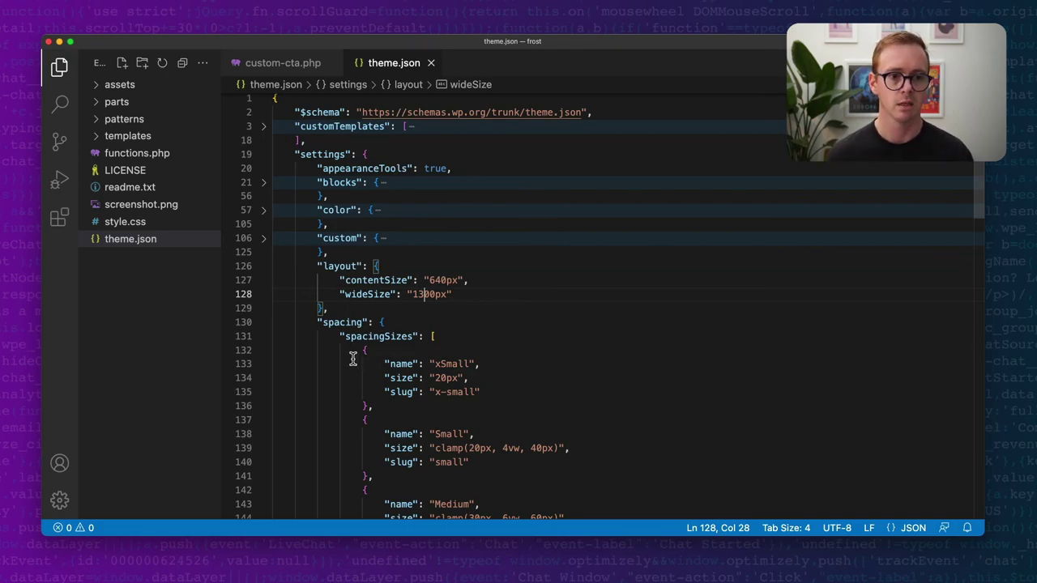
- Examine the blockGap and padding values under styles spacing in theme.json in Visual Studio Code
{"action": "scroll", "coordinate": [354, 382], "scroll_direction": "down", "scroll_amount": 20}
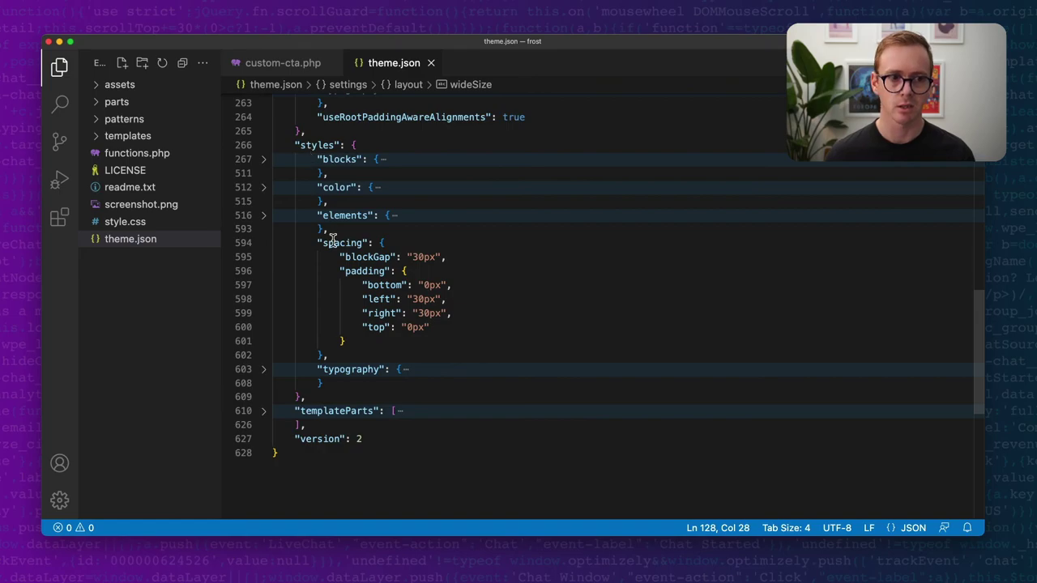
{"action": "mouse_move", "coordinate": [393, 256]}
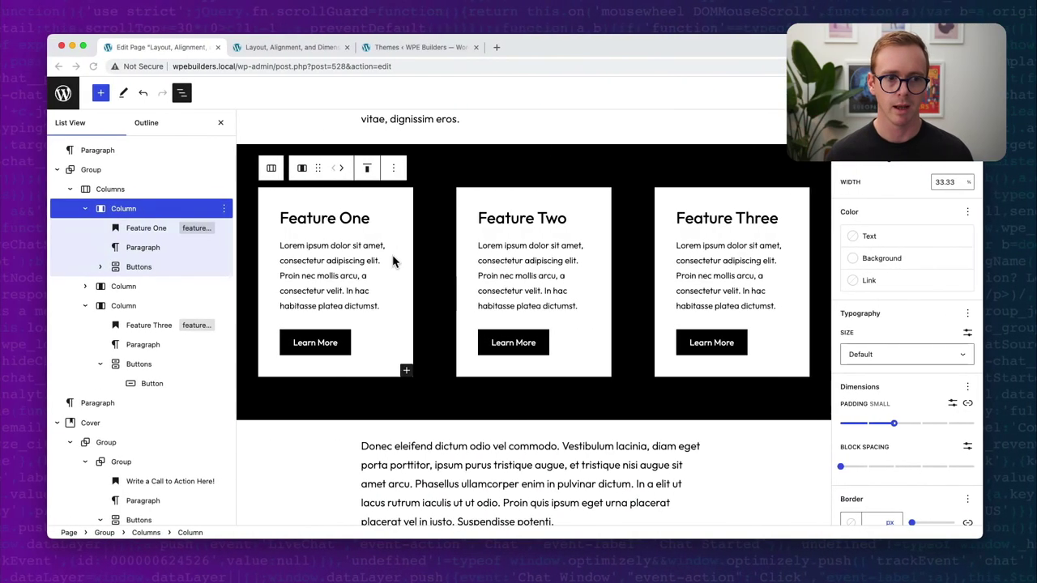
- Inspect the Feature One heading and paragraph in the WordPress editor, and check the dimension options of their parent column
{"action": "left_click", "coordinate": [298, 215]}
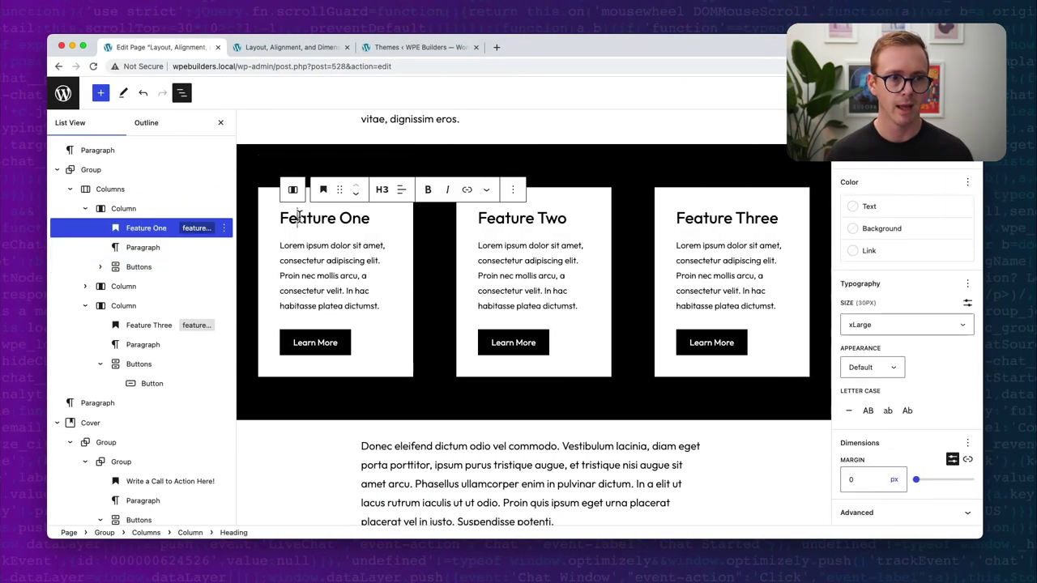
{"action": "left_click", "coordinate": [314, 260]}
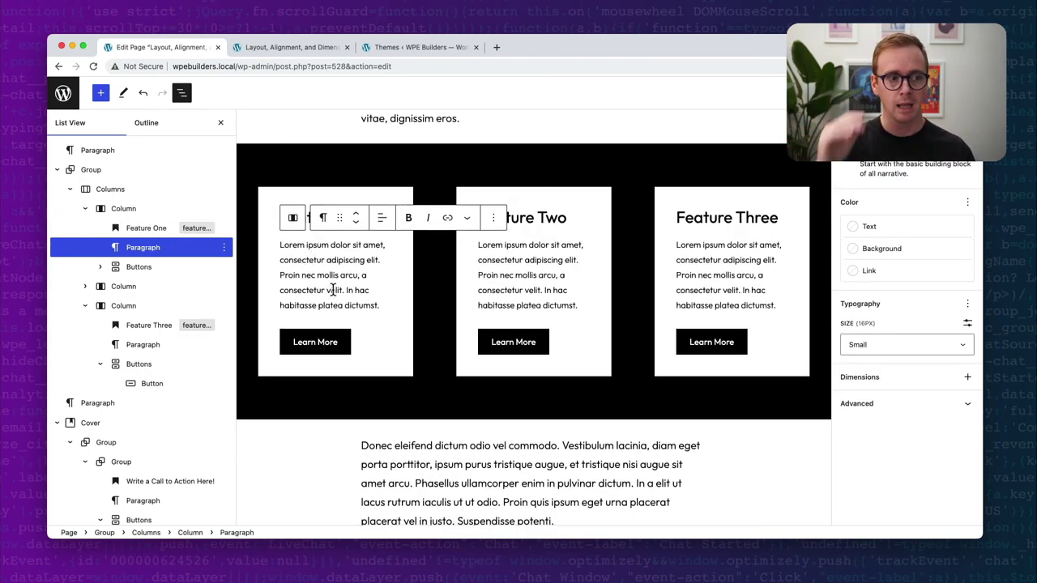
{"action": "left_click", "coordinate": [293, 217]}
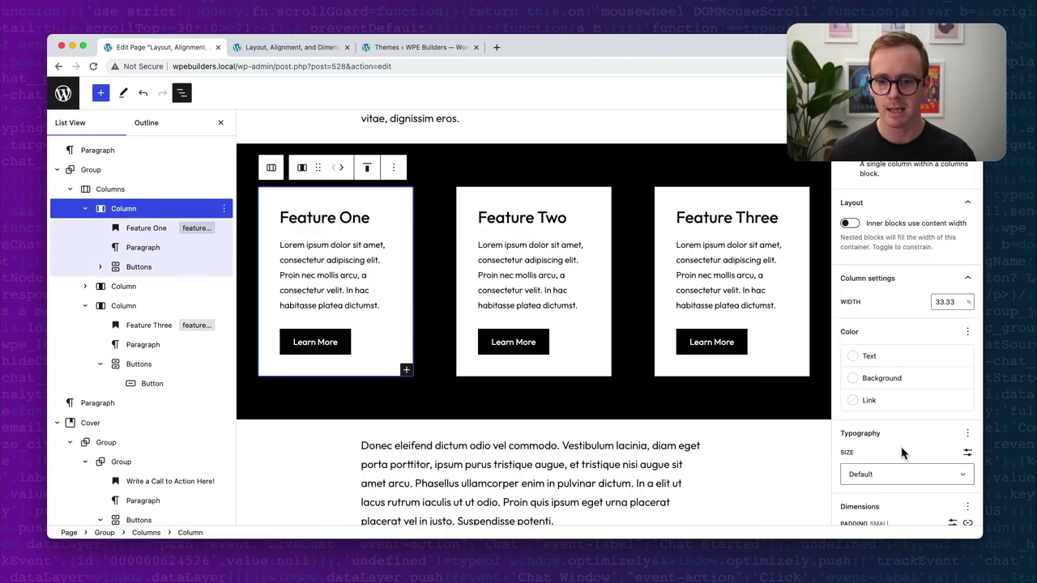
{"action": "scroll", "coordinate": [903, 454], "scroll_direction": "down", "scroll_amount": 3}
{"action": "left_click", "coordinate": [967, 386]}
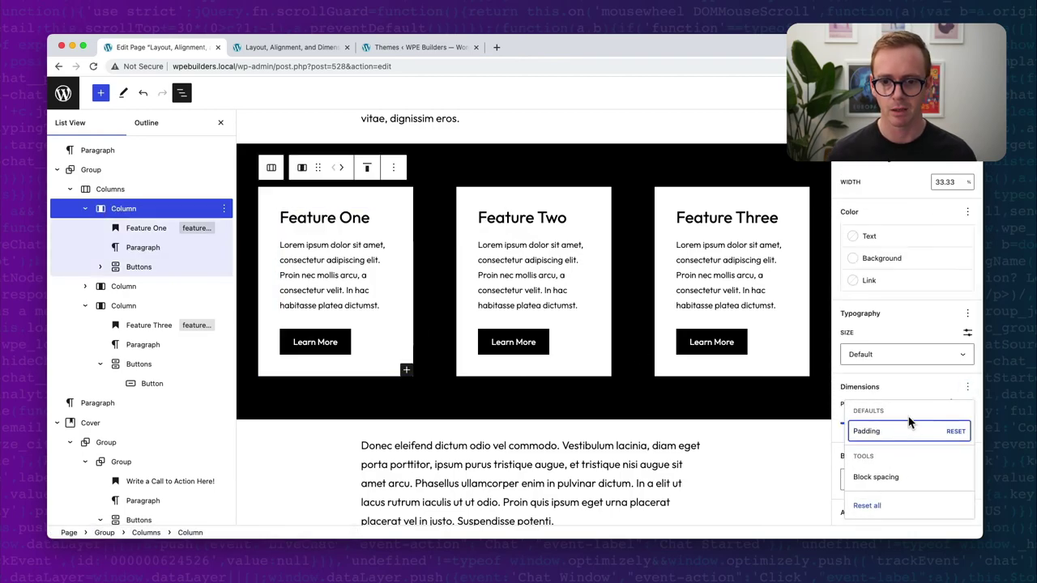
{"action": "left_click", "coordinate": [897, 396]}
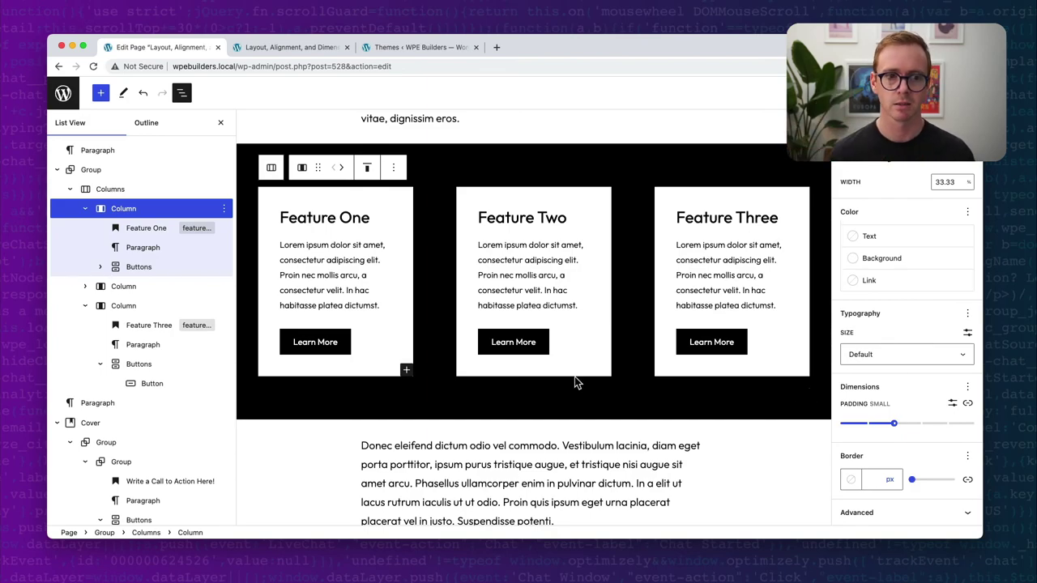
- Switch to Visual Studio Code to read the description of blockGap in theme.json, and return to the WordPress editor
{"action": "key", "text": "ctrl+Right"}
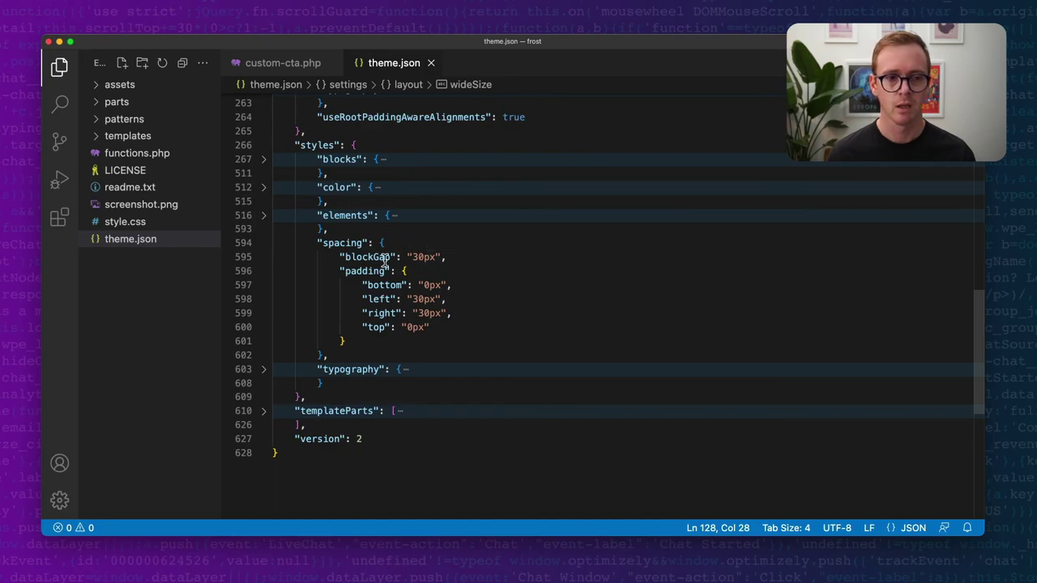
{"action": "mouse_move", "coordinate": [376, 256]}
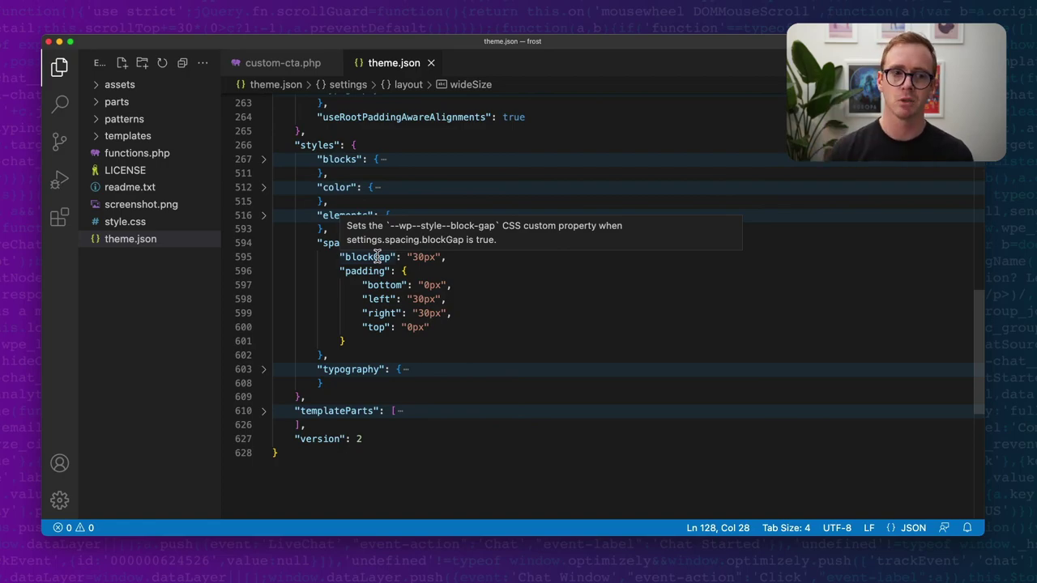
{"action": "key", "text": "ctrl+Left"}
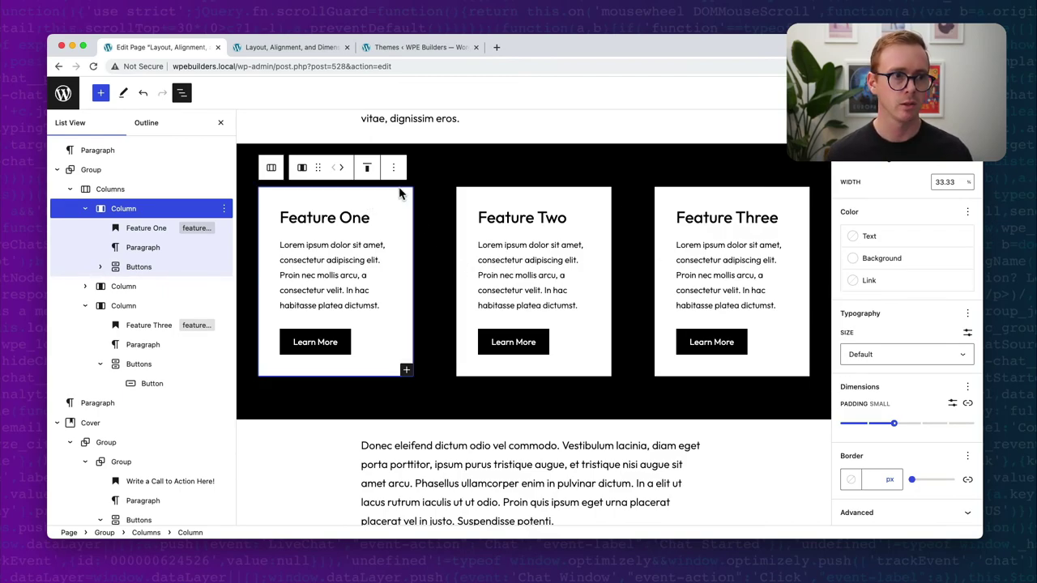
- Reset the features Columns block's block spacing to the theme default
{"action": "left_click", "coordinate": [147, 190]}
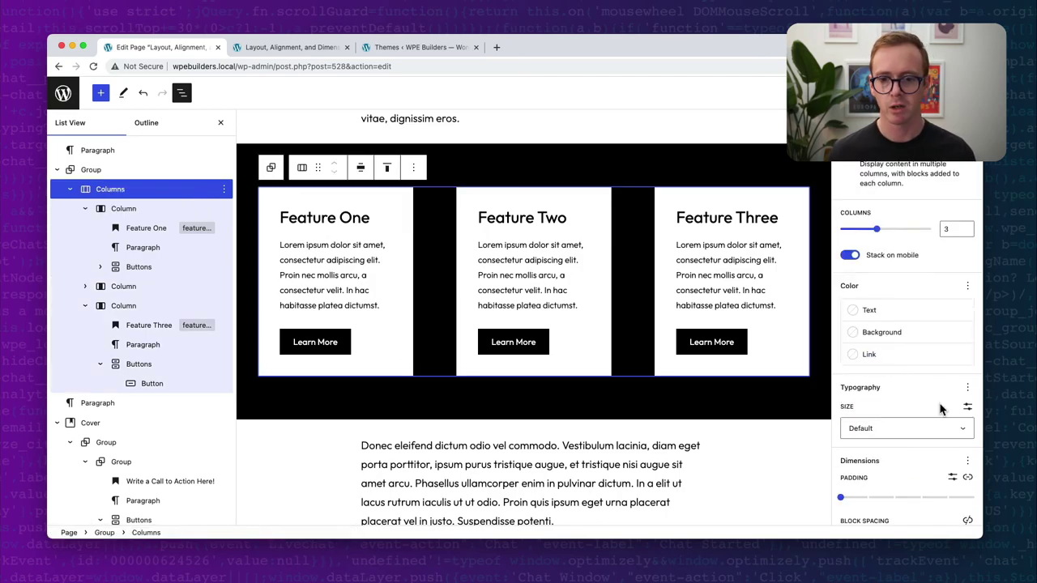
{"action": "scroll", "coordinate": [940, 405], "scroll_direction": "down", "scroll_amount": 5}
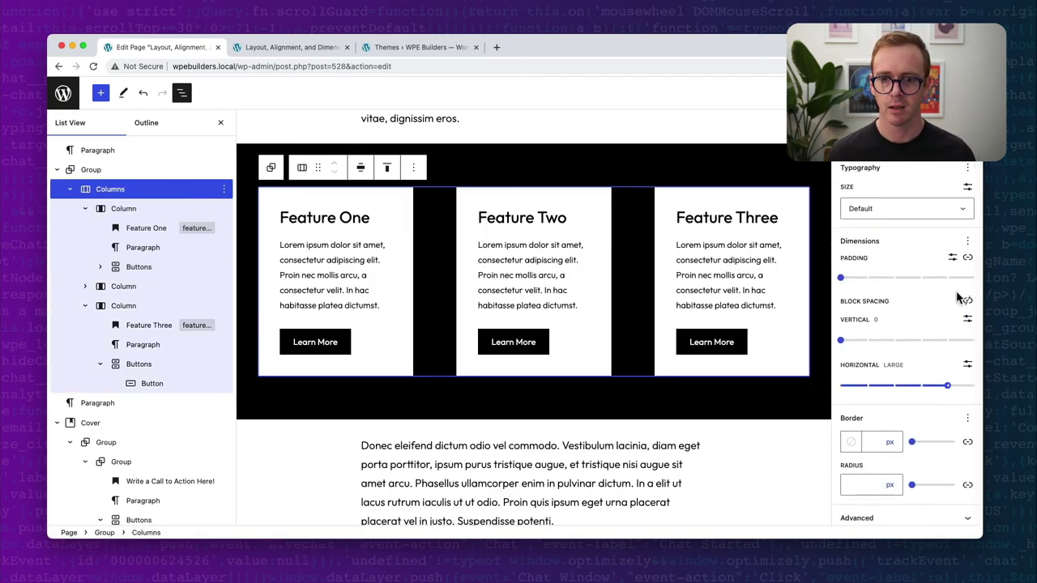
{"action": "left_click", "coordinate": [968, 171]}
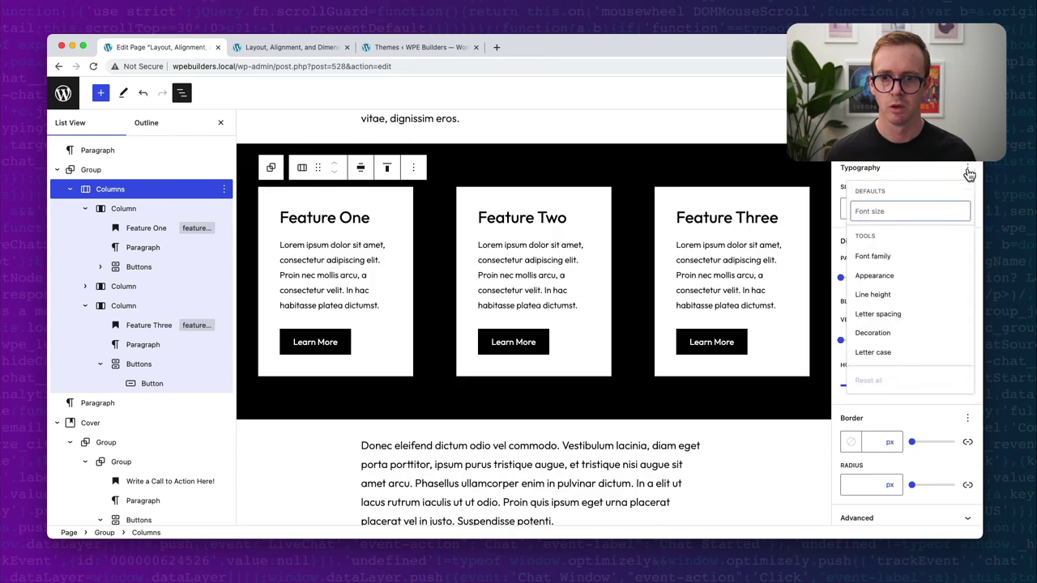
{"action": "left_click", "coordinate": [968, 169]}
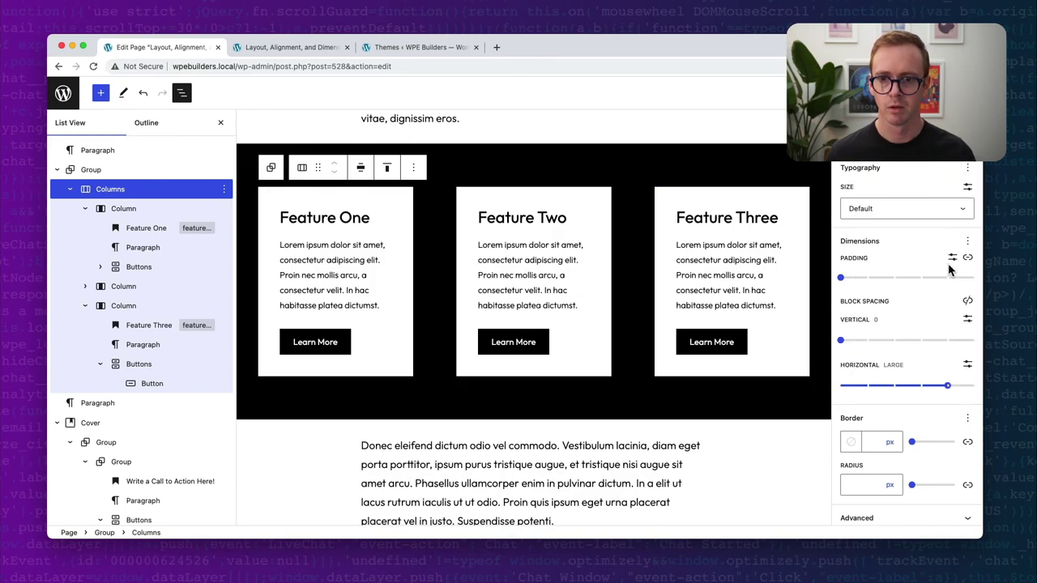
{"action": "left_click", "coordinate": [967, 240]}
{"action": "left_click", "coordinate": [871, 356]}
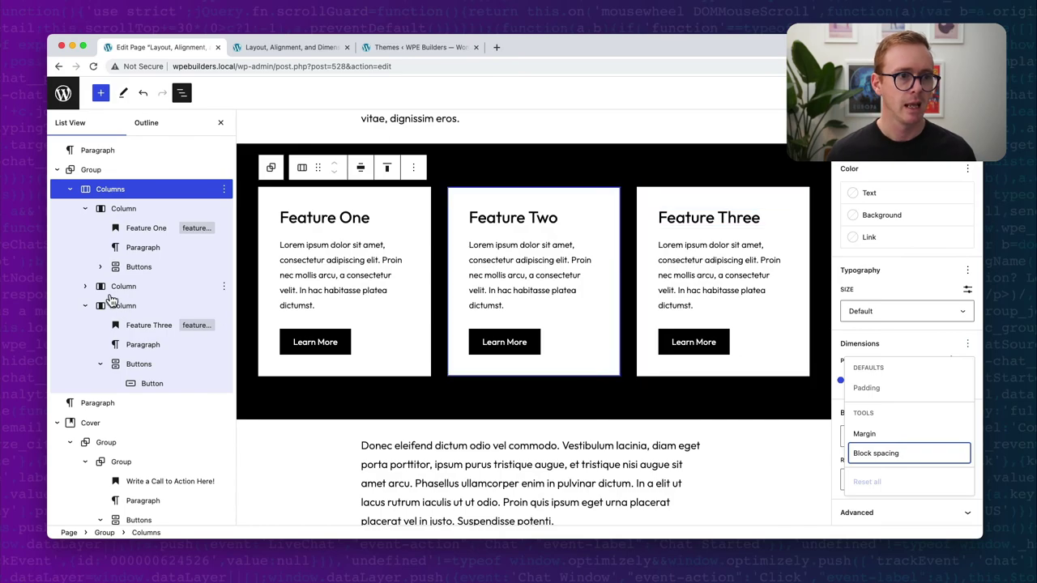
- Select the Feature One column and enable the block spacing control in its dimension settings
{"action": "left_click", "coordinate": [120, 213]}
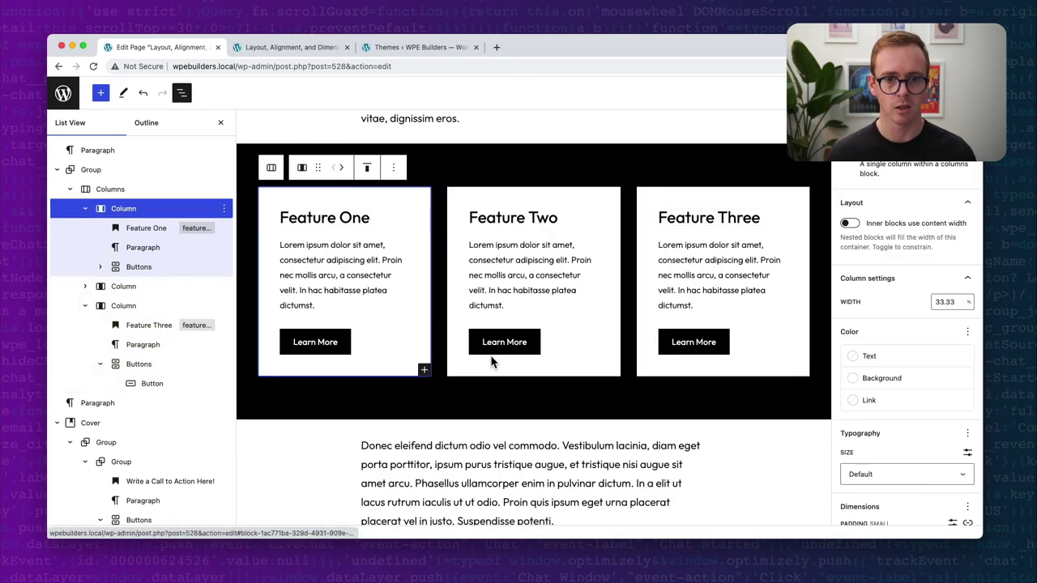
{"action": "scroll", "coordinate": [891, 400], "scroll_direction": "down", "scroll_amount": 3}
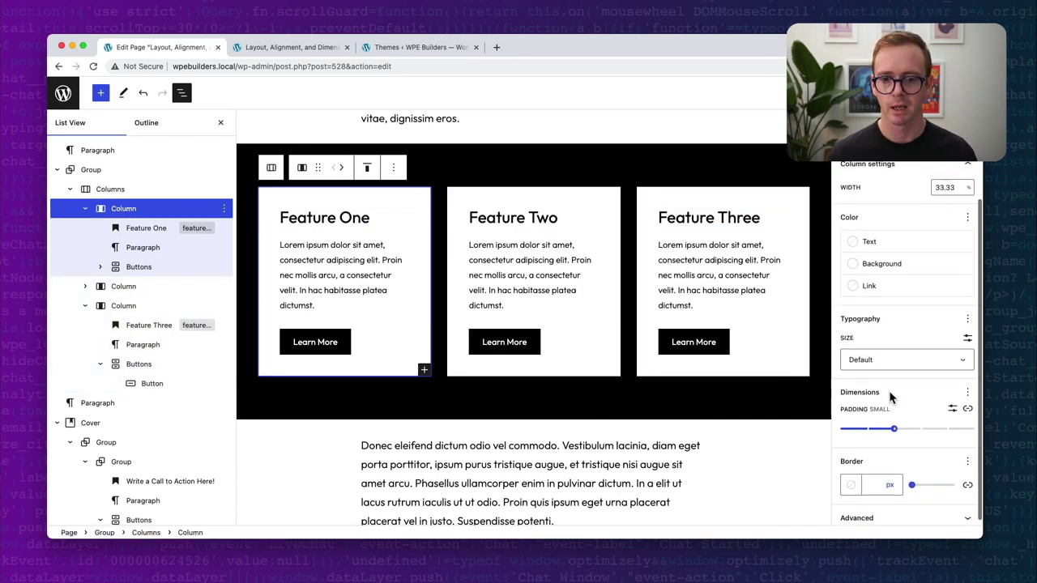
{"action": "left_click", "coordinate": [967, 386]}
{"action": "left_click", "coordinate": [882, 476]}
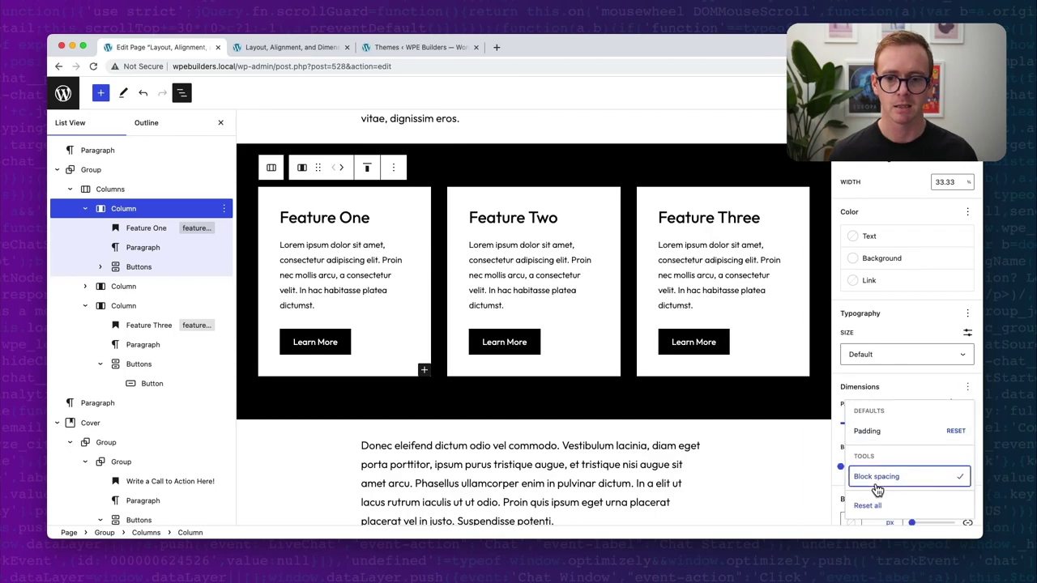
- Set the Feature One column's block spacing to Large
{"action": "left_click", "coordinate": [903, 397]}
{"action": "left_click", "coordinate": [895, 424]}
{"action": "left_click", "coordinate": [946, 468]}
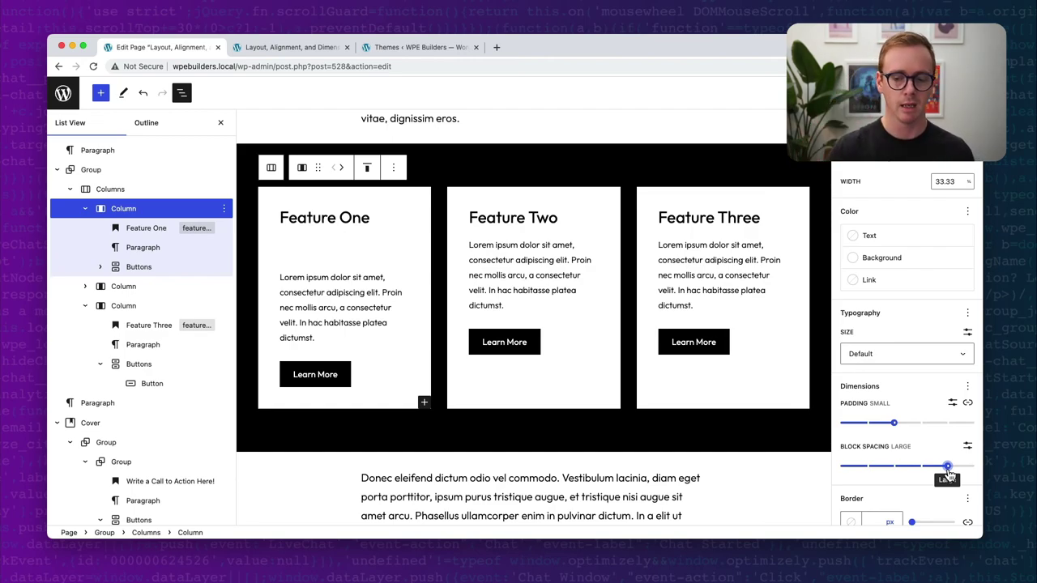
- Examine the Feature One paragraph and the Buttons block below it, comparing their dimension settings
{"action": "left_click", "coordinate": [322, 315]}
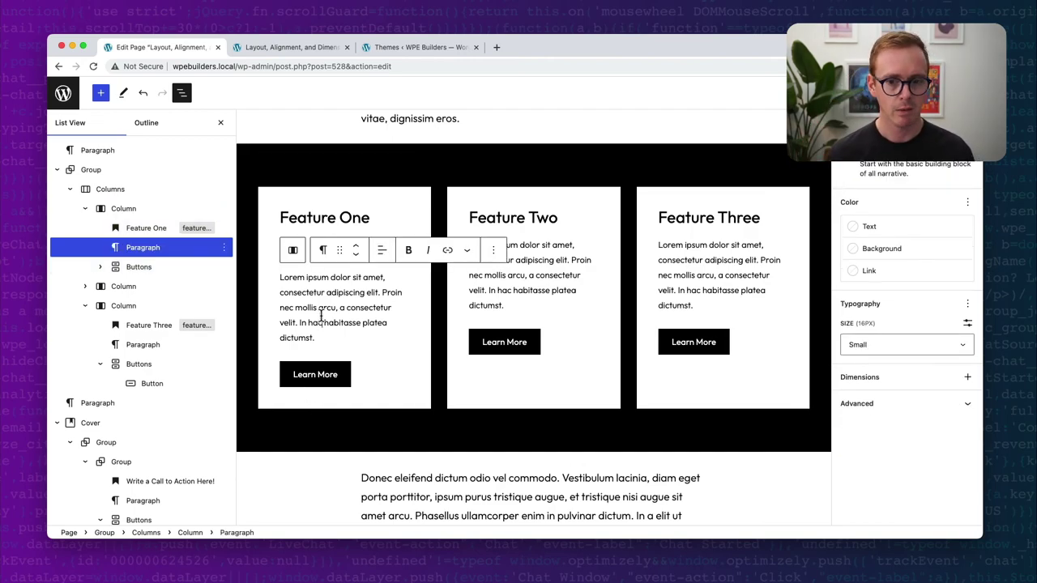
{"action": "left_click", "coordinate": [140, 270]}
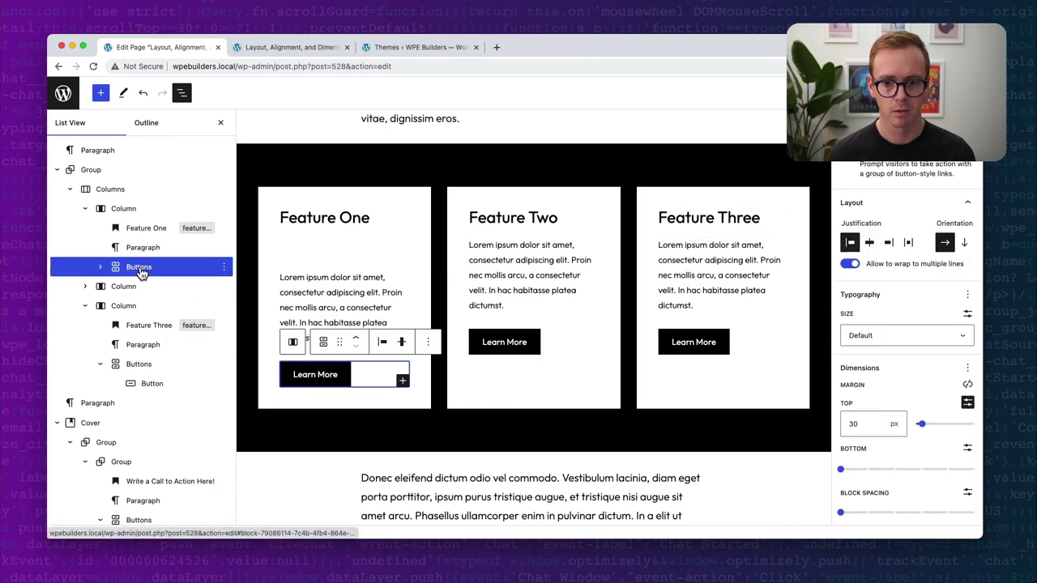
{"action": "left_click", "coordinate": [301, 288]}
{"action": "scroll", "coordinate": [346, 359], "scroll_direction": "down", "scroll_amount": 1}
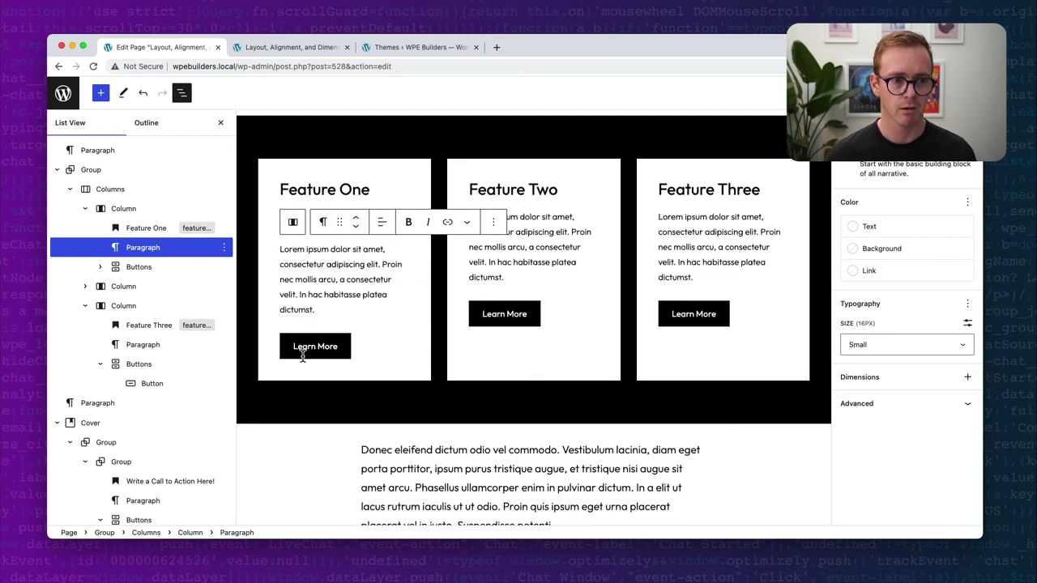
{"action": "left_click", "coordinate": [115, 268]}
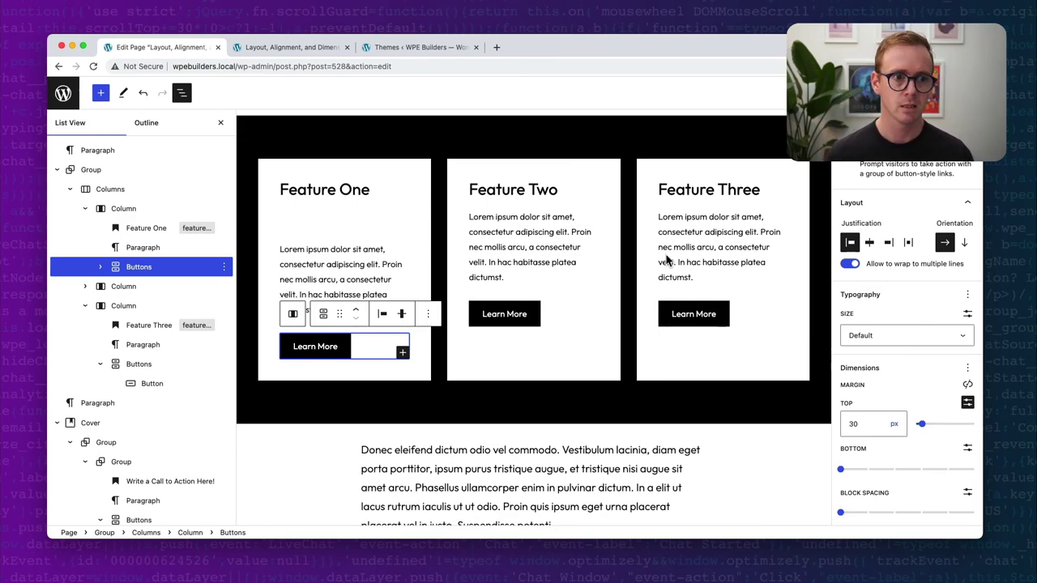
{"action": "left_click", "coordinate": [336, 250]}
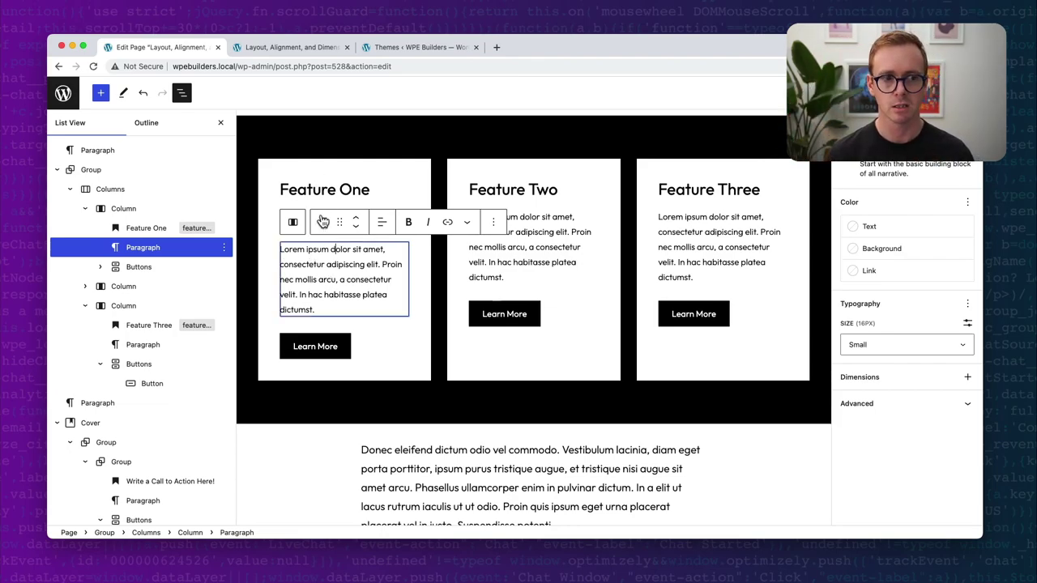
- Reset the custom margin on the Feature One card's Buttons block
{"action": "left_click", "coordinate": [329, 347]}
{"action": "left_click", "coordinate": [292, 313]}
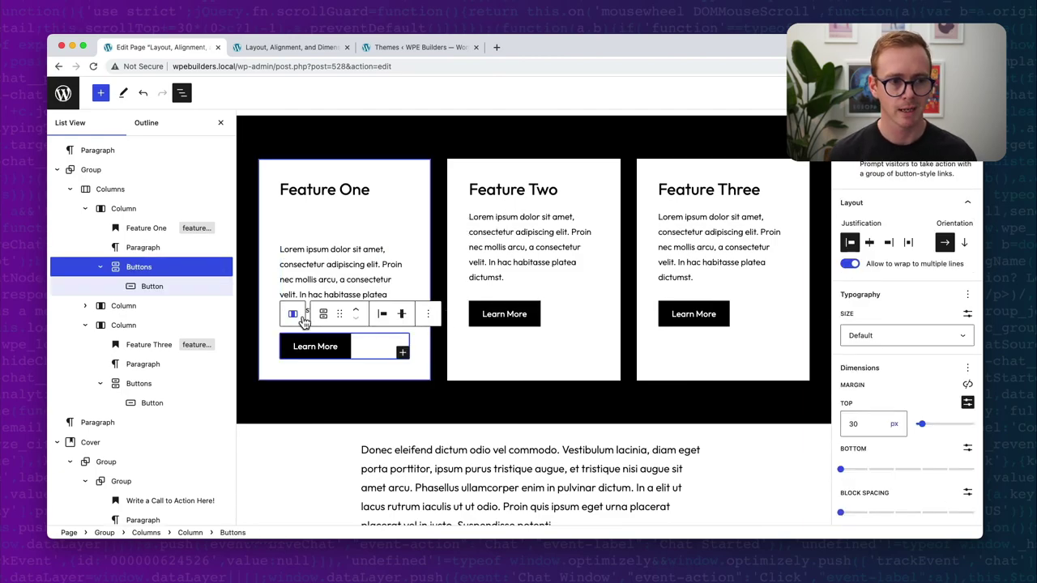
{"action": "left_click", "coordinate": [967, 368]}
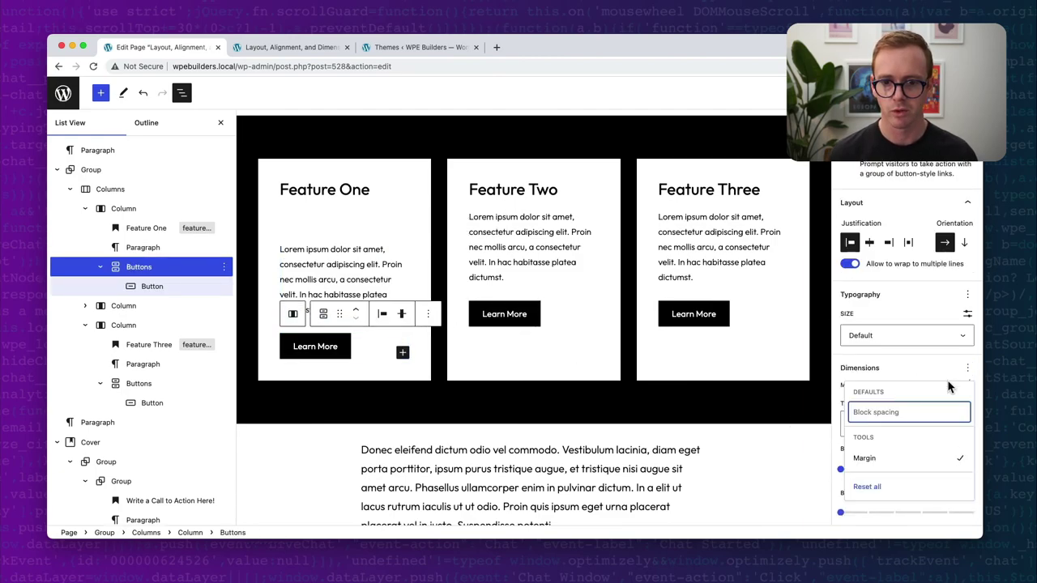
{"action": "left_click", "coordinate": [950, 460]}
{"action": "left_click", "coordinate": [327, 258]}
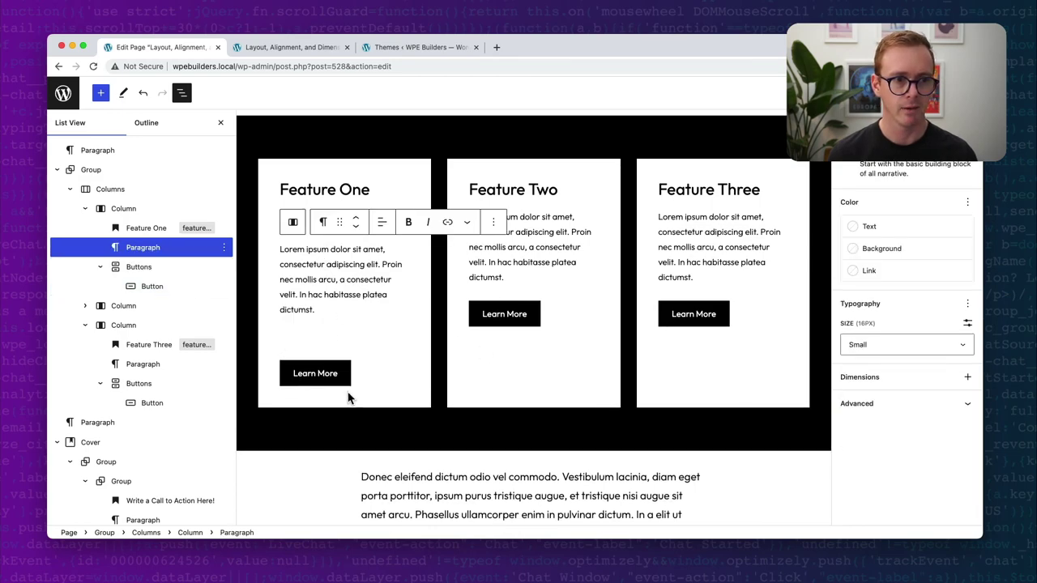
- Check the block spacing setting of the Feature One column
{"action": "left_click", "coordinate": [116, 211]}
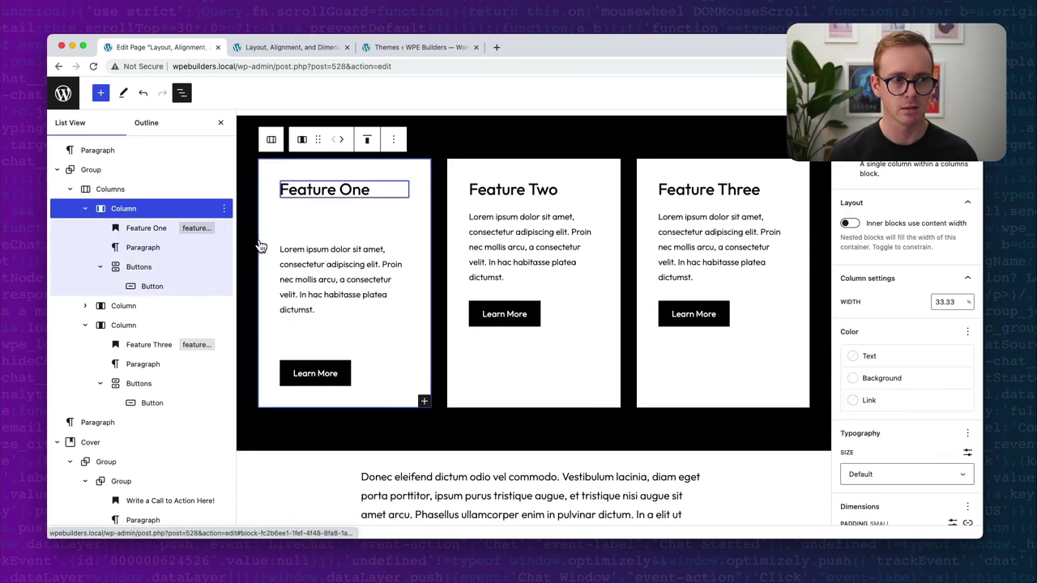
{"action": "scroll", "coordinate": [917, 439], "scroll_direction": "down", "scroll_amount": 4}
{"action": "left_click_drag", "start_coordinate": [928, 426], "coordinate": [947, 426]}
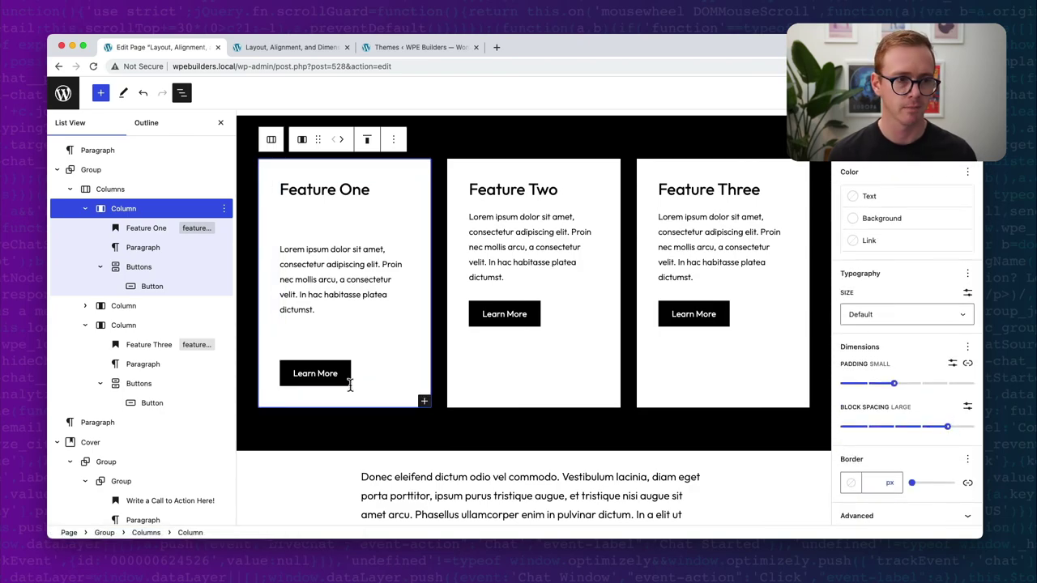
- Enable the margin control for the Feature One card's Buttons block and set its margin to 0
{"action": "left_click", "coordinate": [129, 269]}
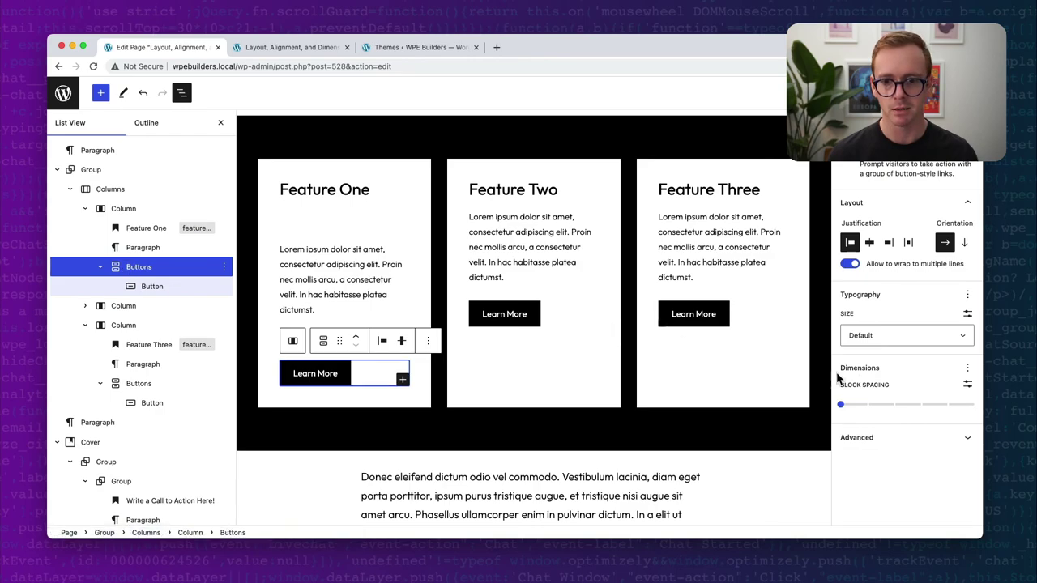
{"action": "left_click", "coordinate": [968, 368]}
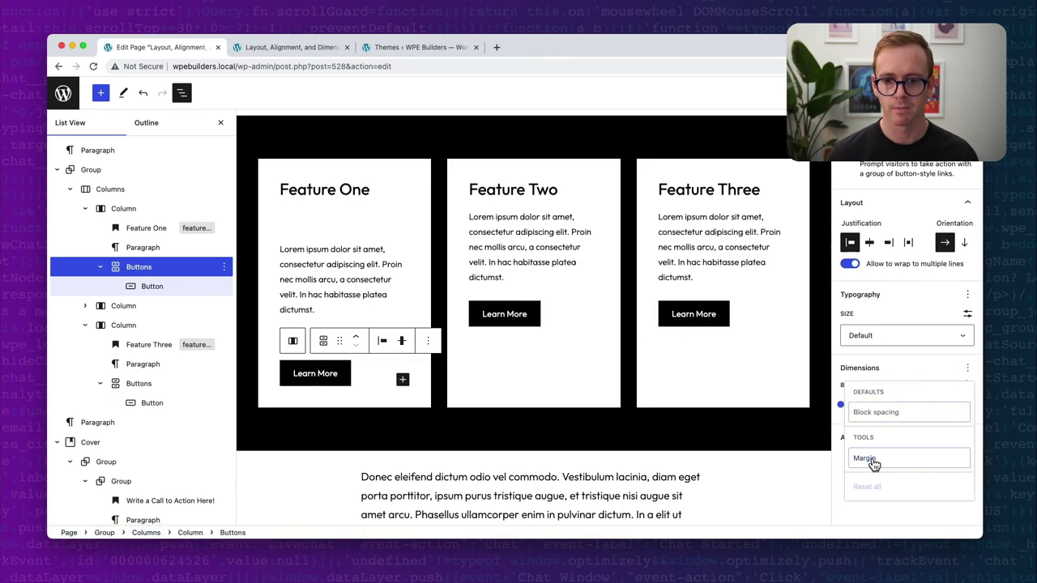
{"action": "left_click", "coordinate": [873, 456]}
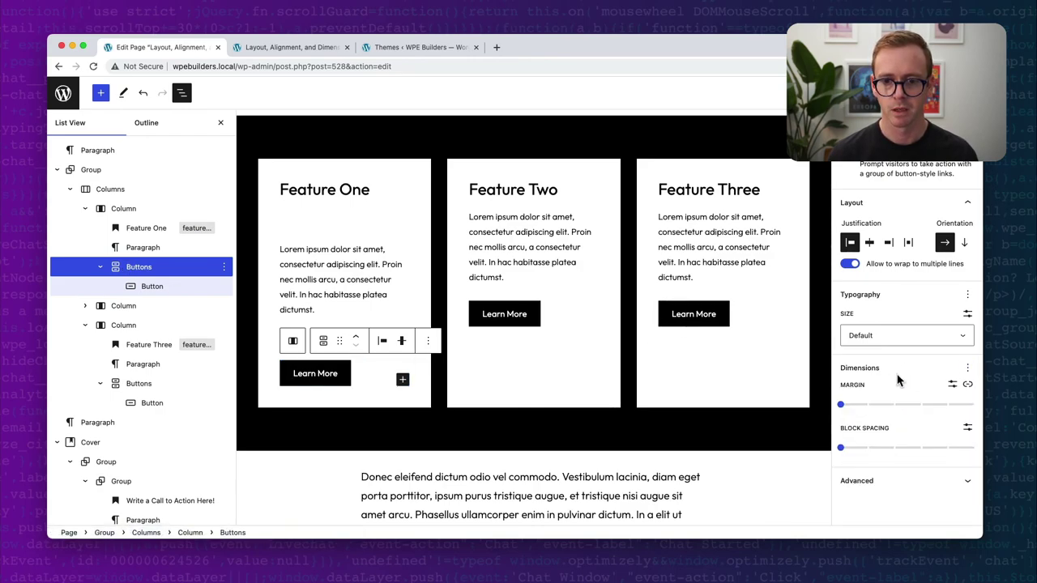
{"action": "left_click", "coordinate": [840, 407]}
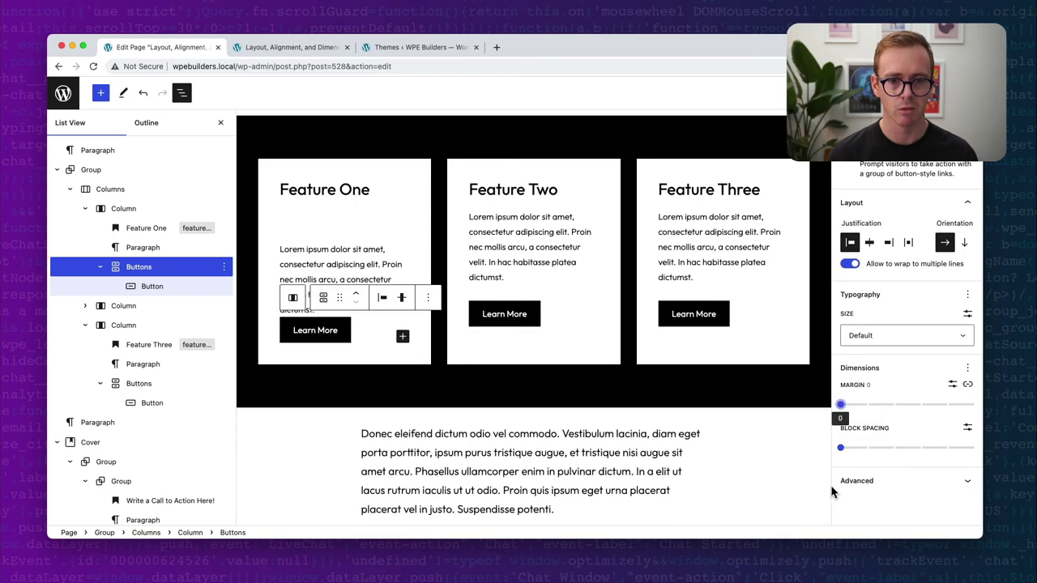
{"action": "left_click", "coordinate": [305, 257]}
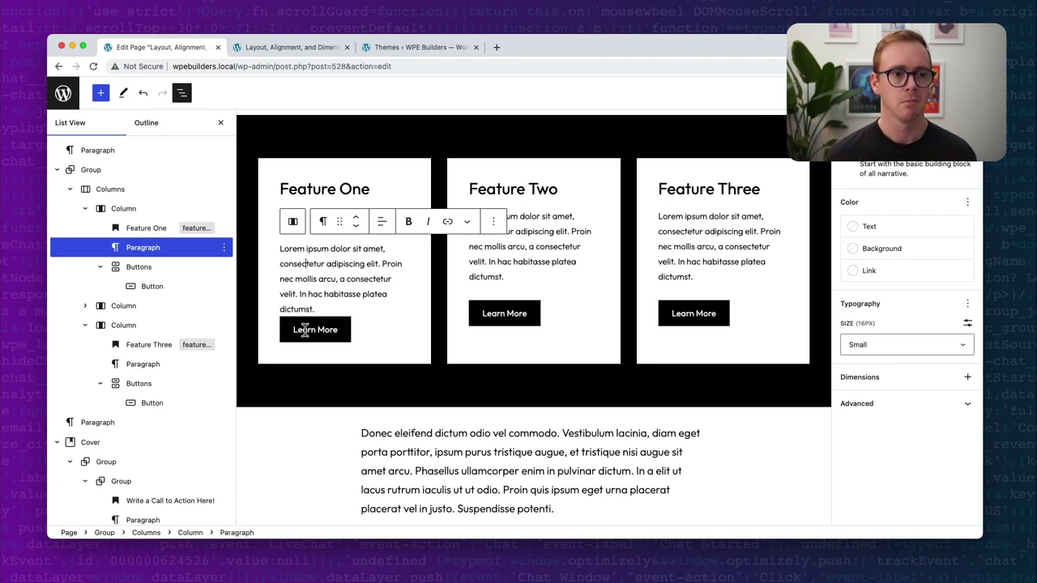
- Duplicate the black Group block that contains the three feature columns
{"action": "scroll", "coordinate": [304, 324], "scroll_direction": "up", "scroll_amount": 2}
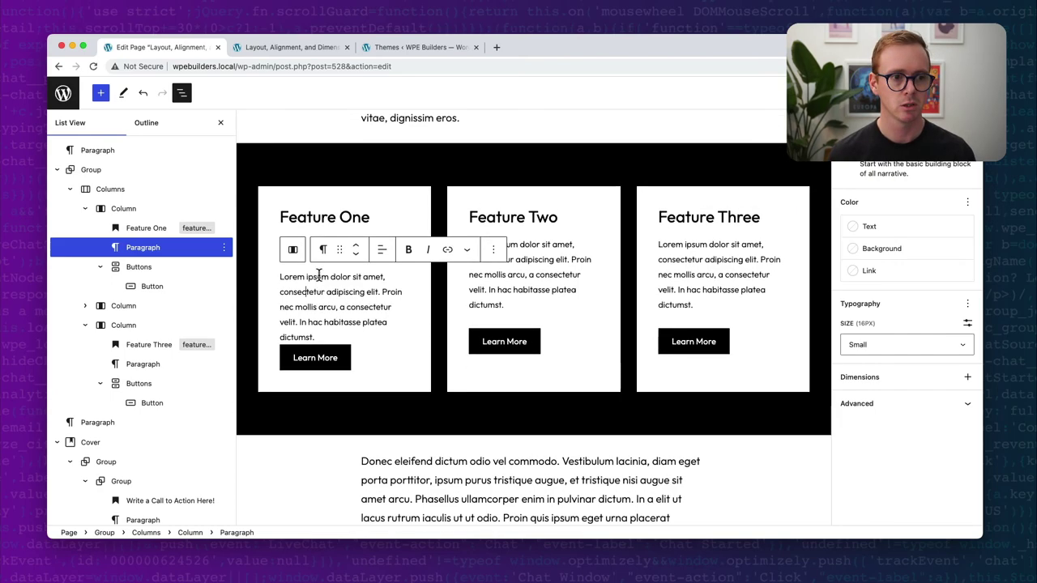
{"action": "left_click", "coordinate": [296, 208]}
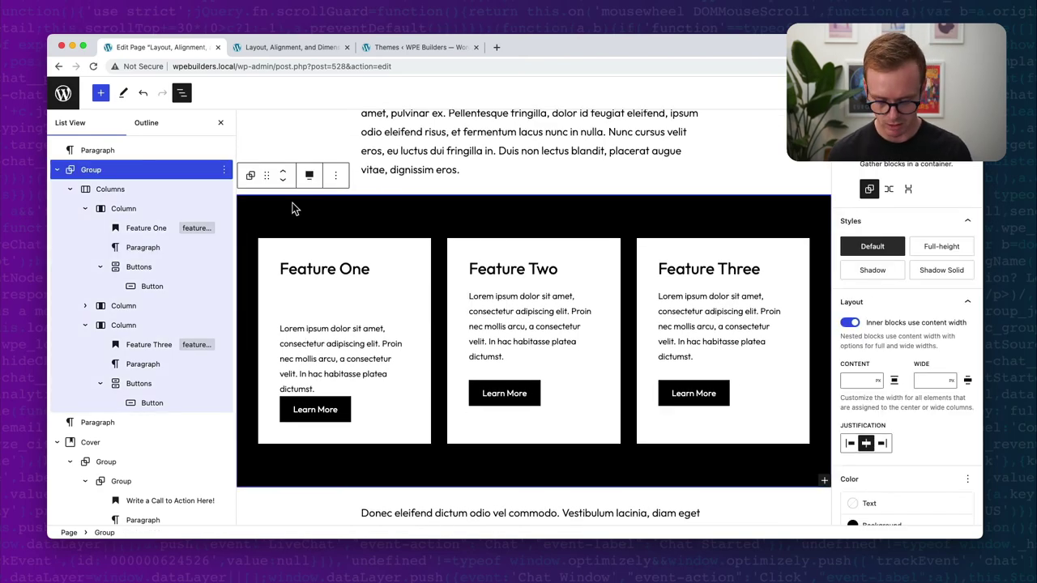
{"action": "key", "text": "super+shift+d"}
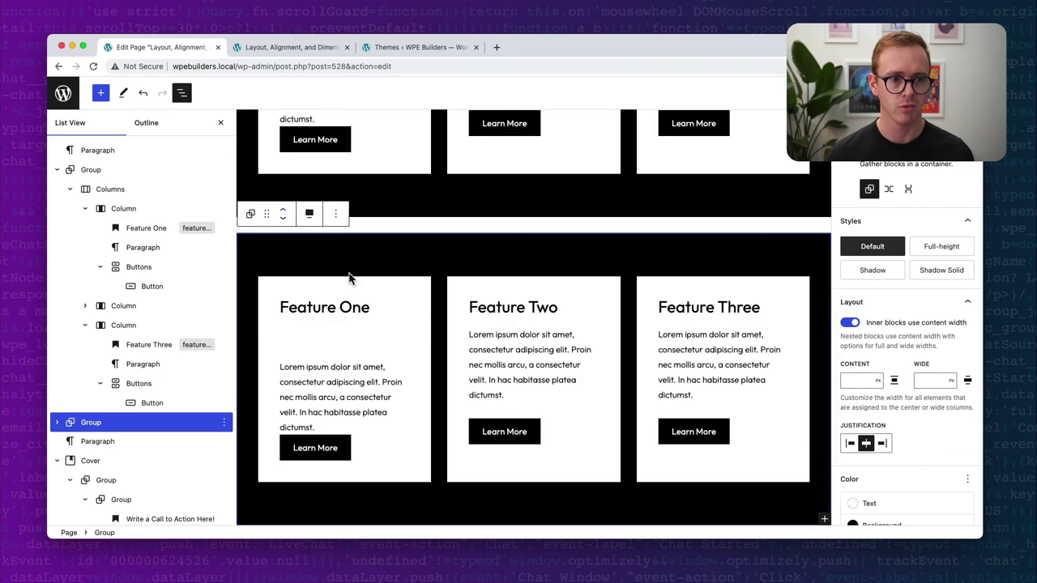
- Enable the margin control in the duplicated features Group block's dimension settings
{"action": "scroll", "coordinate": [346, 330], "scroll_direction": "up", "scroll_amount": 1}
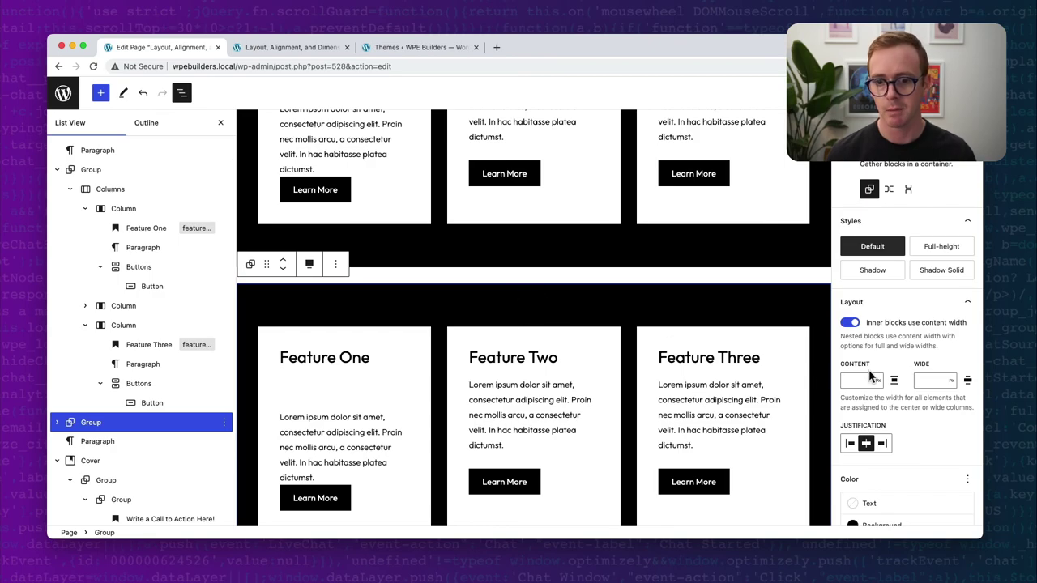
{"action": "scroll", "coordinate": [870, 369], "scroll_direction": "down", "scroll_amount": 5}
{"action": "scroll", "coordinate": [871, 370], "scroll_direction": "down", "scroll_amount": 1}
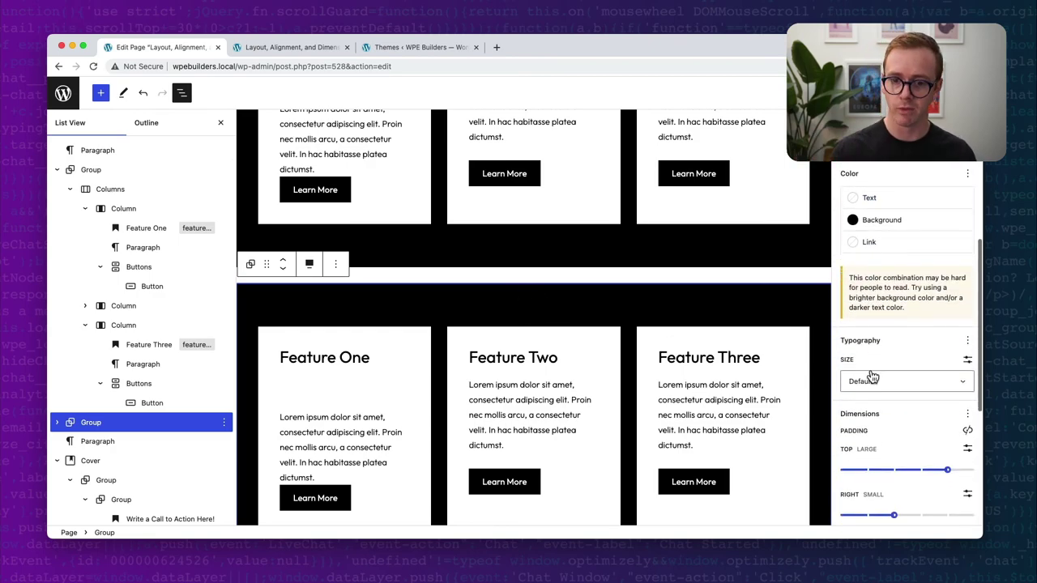
{"action": "scroll", "coordinate": [918, 394], "scroll_direction": "down", "scroll_amount": 2}
{"action": "scroll", "coordinate": [918, 394], "scroll_direction": "down", "scroll_amount": 1}
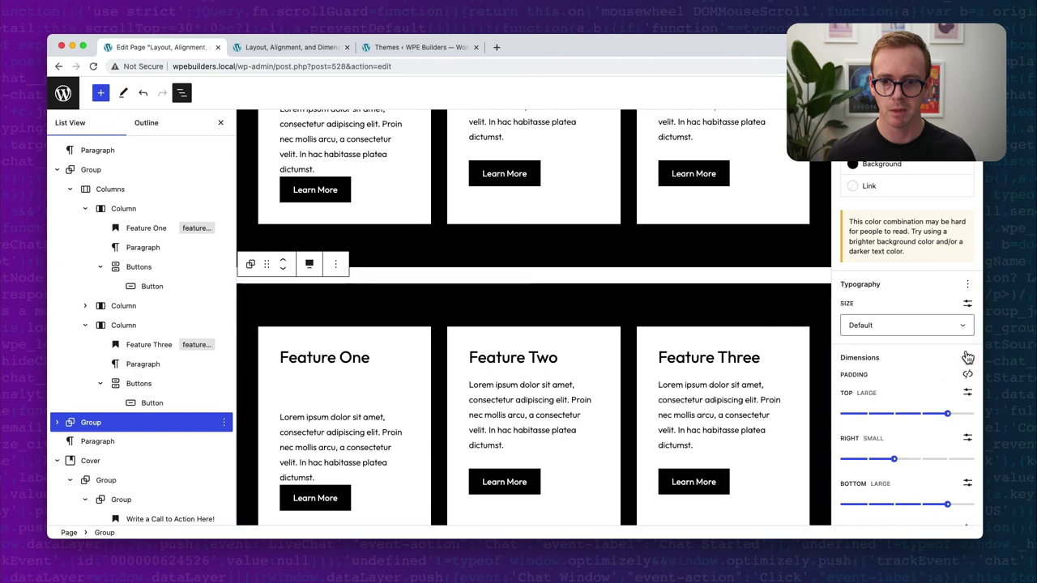
{"action": "left_click", "coordinate": [967, 358]}
{"action": "left_click", "coordinate": [874, 463]}
{"action": "left_click", "coordinate": [911, 365]}
- Unlink the duplicated Group block's margin sides and set the top margin to 0
{"action": "scroll", "coordinate": [894, 365], "scroll_direction": "down", "scroll_amount": 2}
{"action": "scroll", "coordinate": [893, 365], "scroll_direction": "down", "scroll_amount": 2}
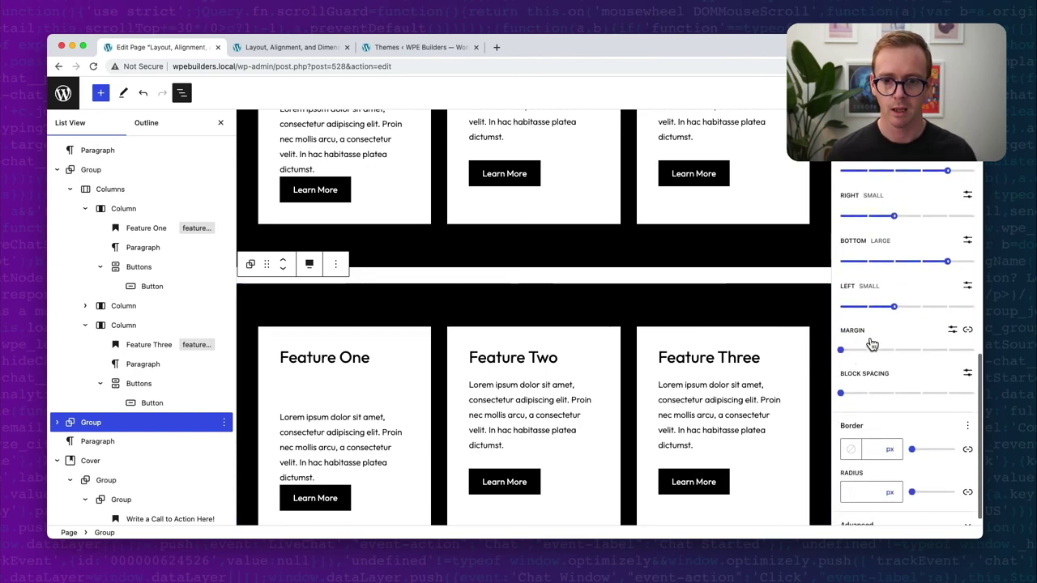
{"action": "left_click", "coordinate": [968, 331]}
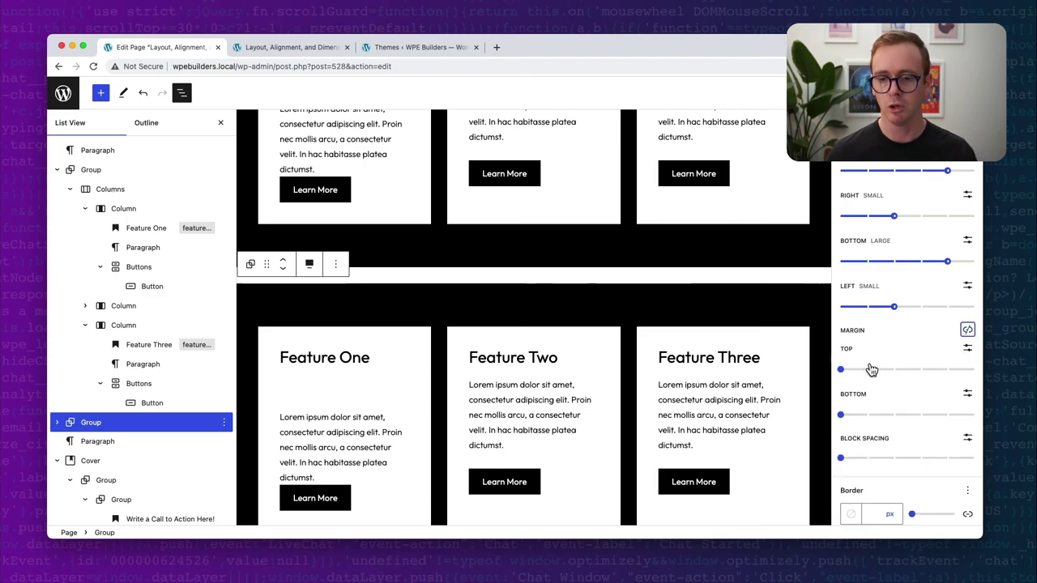
{"action": "mouse_move", "coordinate": [840, 369]}
{"action": "left_mouse_down"}
{"action": "mouse_move", "coordinate": [853, 375]}
{"action": "mouse_move", "coordinate": [840, 378]}
{"action": "left_mouse_up"}
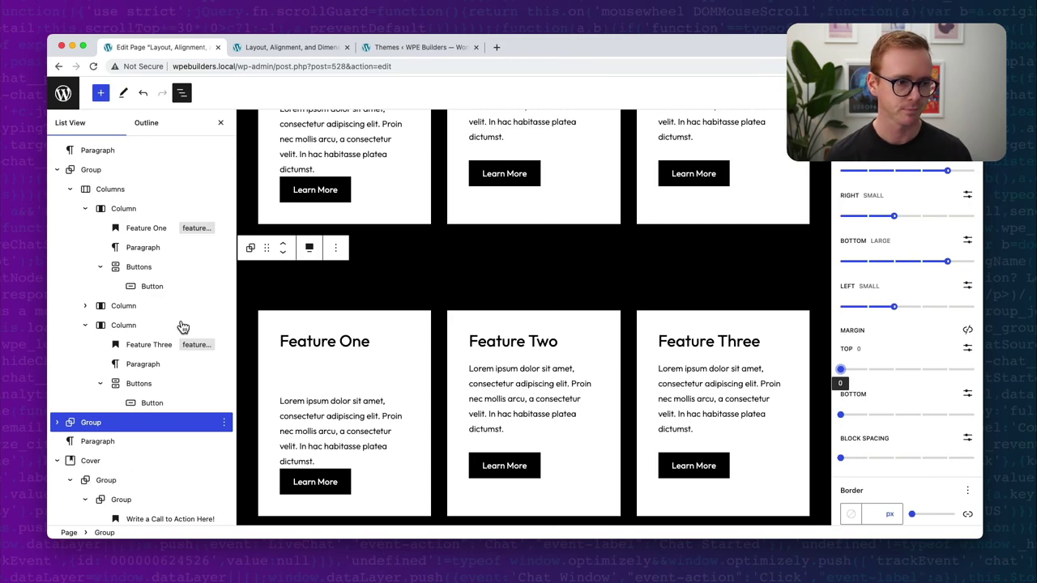
- Remove the duplicated features Group block from the page
{"action": "left_click", "coordinate": [224, 423]}
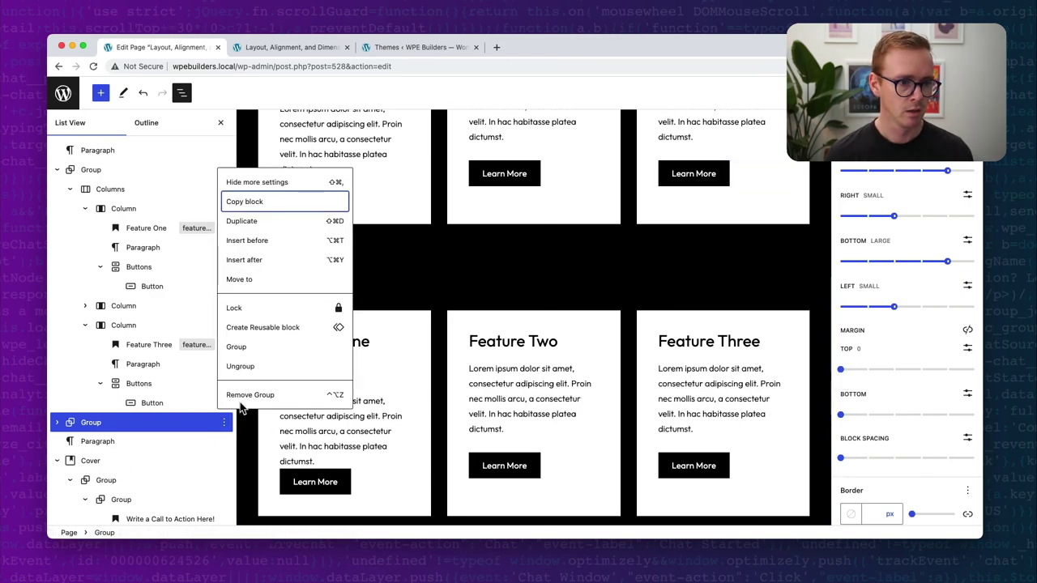
{"action": "left_click", "coordinate": [258, 395]}
{"action": "scroll", "coordinate": [312, 417], "scroll_direction": "up", "scroll_amount": 2}
{"action": "scroll", "coordinate": [311, 417], "scroll_direction": "up", "scroll_amount": 1}
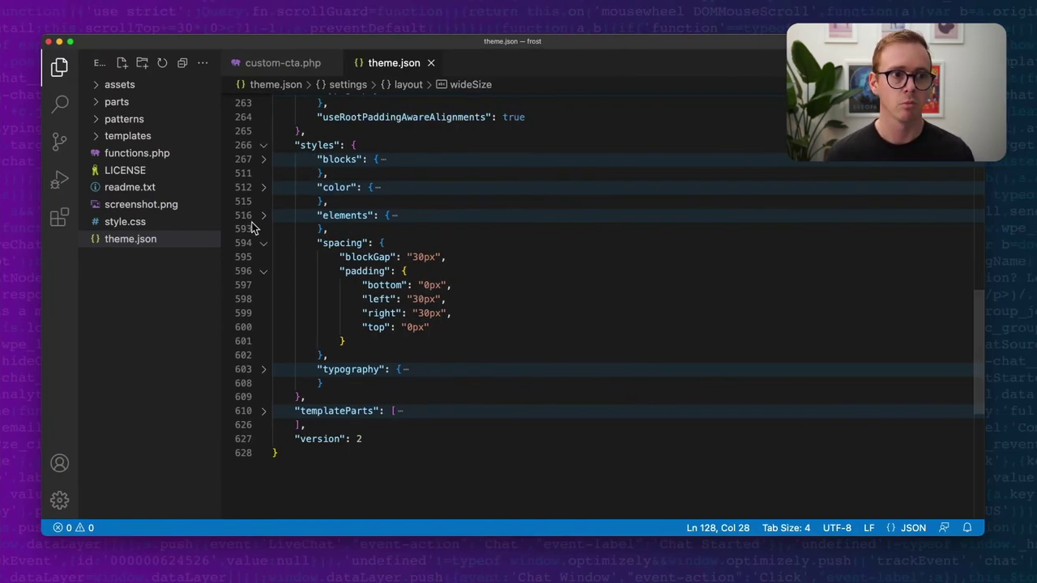
- Switch to Visual Studio Code to expand the blocks styles in theme.json, highlight the core/buttons blockGap definition, and return to the WordPress editor
{"action": "left_click", "coordinate": [264, 160]}
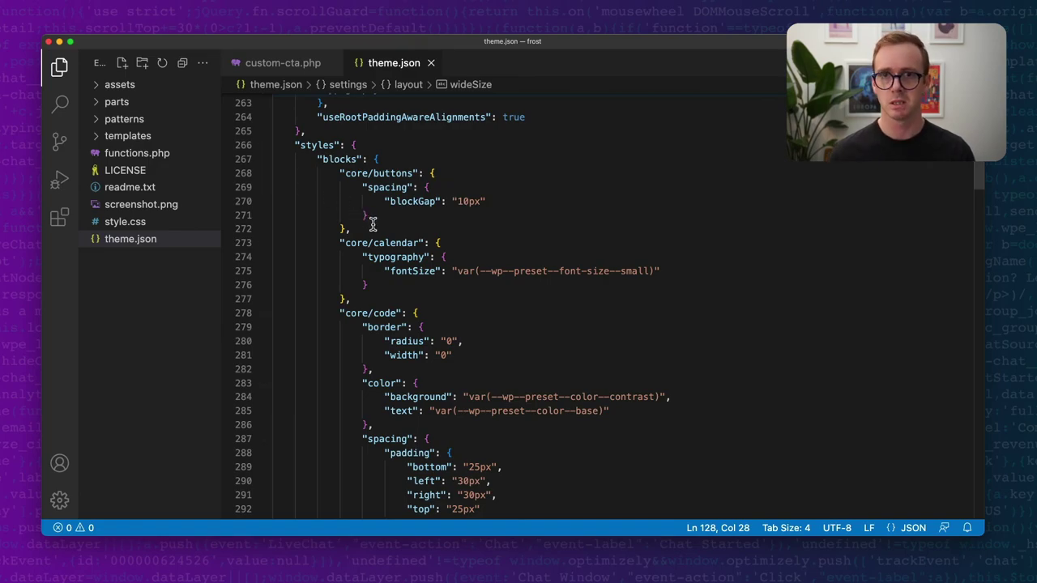
{"action": "left_click_drag", "start_coordinate": [350, 229], "coordinate": [269, 173]}
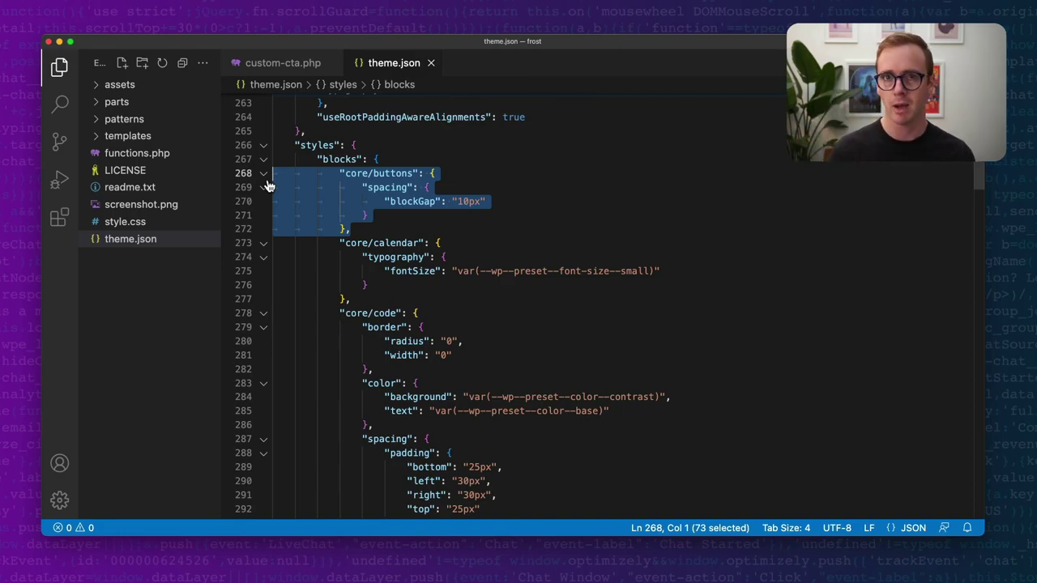
{"action": "key", "text": "ctrl+Left"}
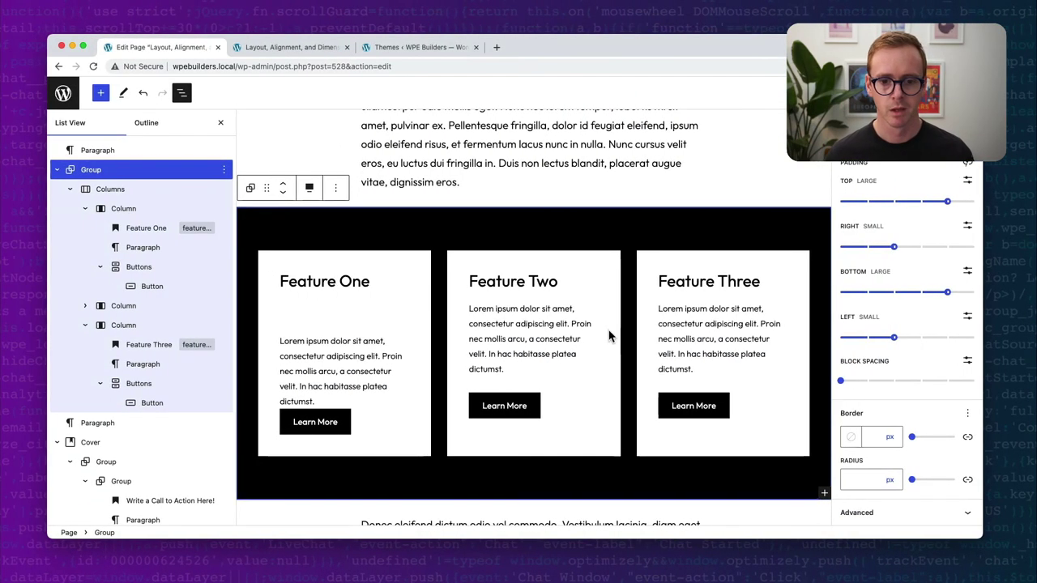
- Add a second, empty button to the Feature Three card's Buttons block
{"action": "left_click", "coordinate": [683, 408]}
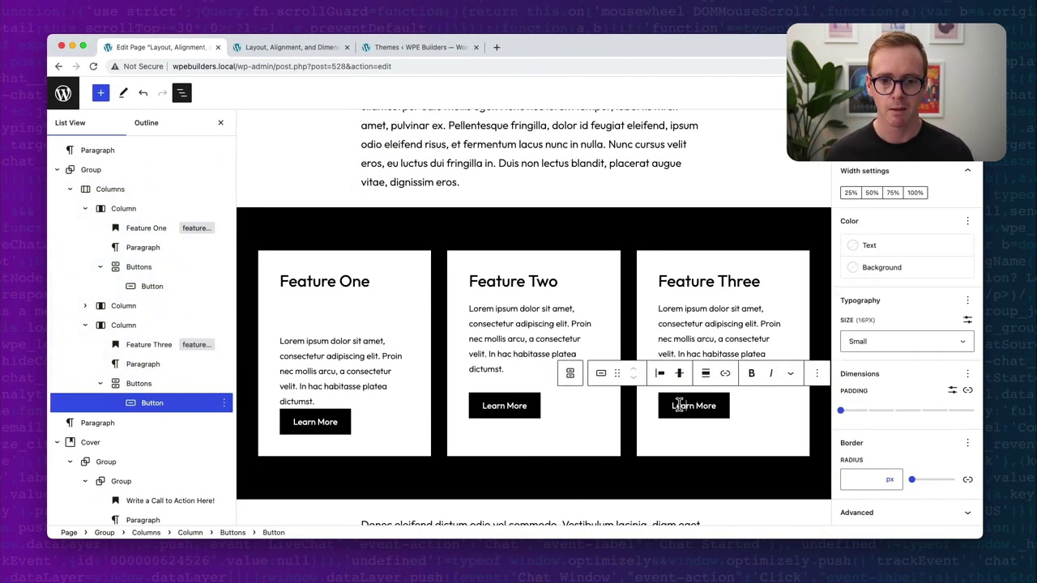
{"action": "left_click", "coordinate": [572, 379]}
{"action": "left_click", "coordinate": [780, 412]}
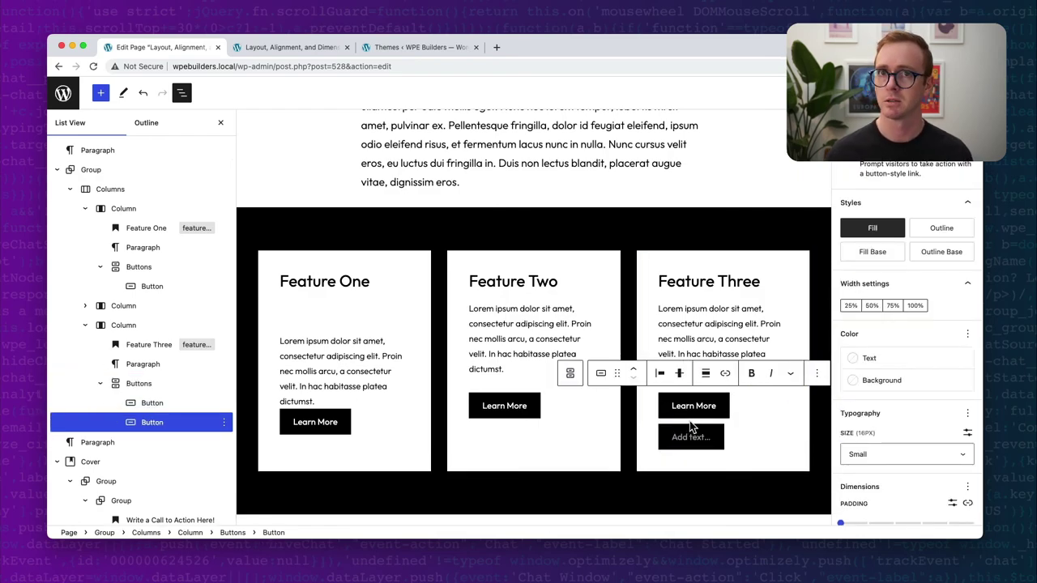
- Switch to Visual Studio Code and highlight the core/code block's padding definition in theme.json
{"action": "scroll", "coordinate": [692, 428], "scroll_direction": "down", "scroll_amount": 1}
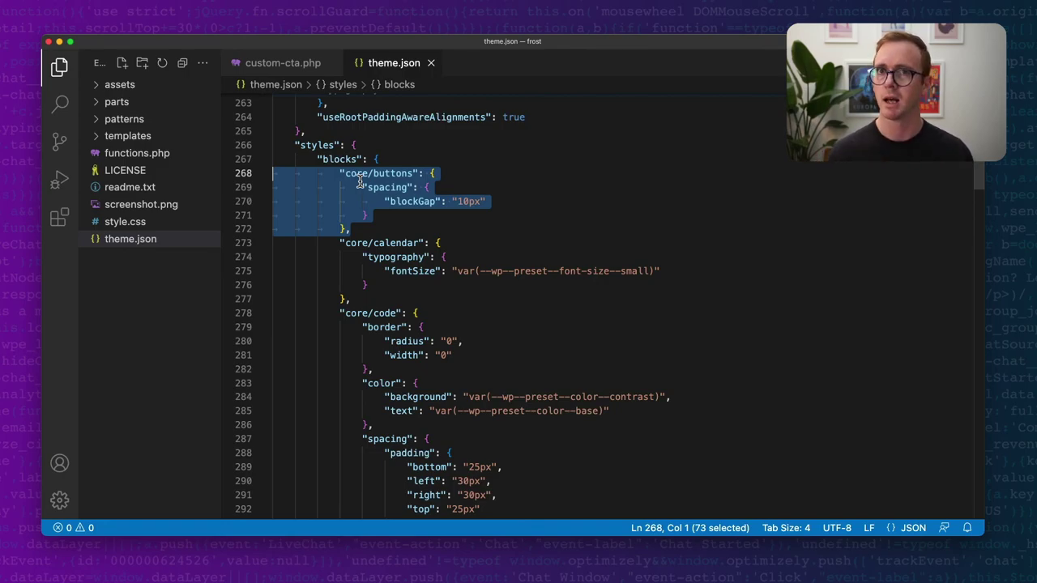
{"action": "scroll", "coordinate": [413, 260], "scroll_direction": "down", "scroll_amount": 5}
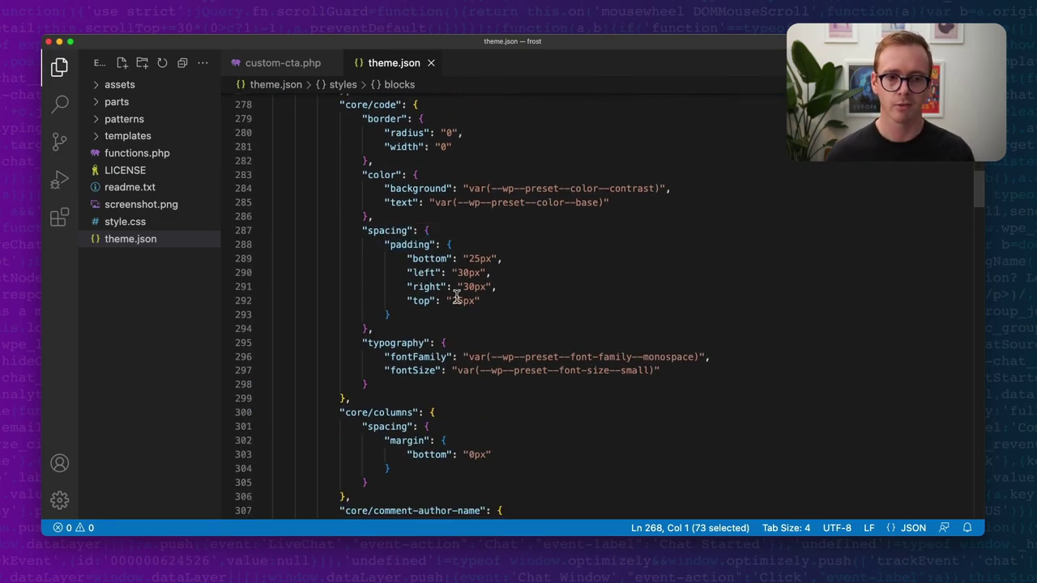
{"action": "left_click_drag", "start_coordinate": [391, 316], "coordinate": [293, 241]}
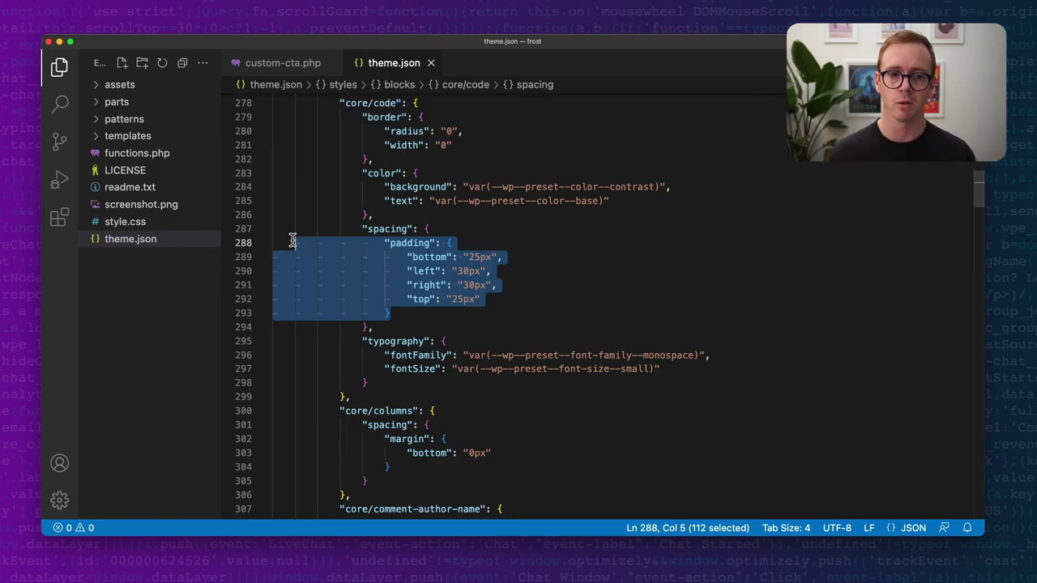
- Switch back to the WordPress editor and set the Feature Two column's padding to 0
{"action": "key", "text": "super+Tab"}
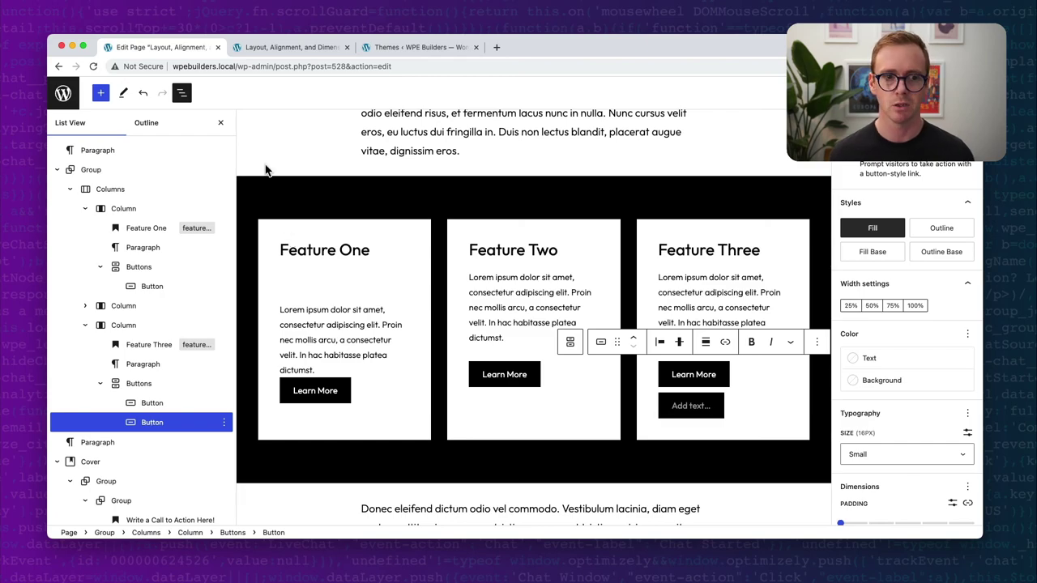
{"action": "left_click", "coordinate": [471, 241]}
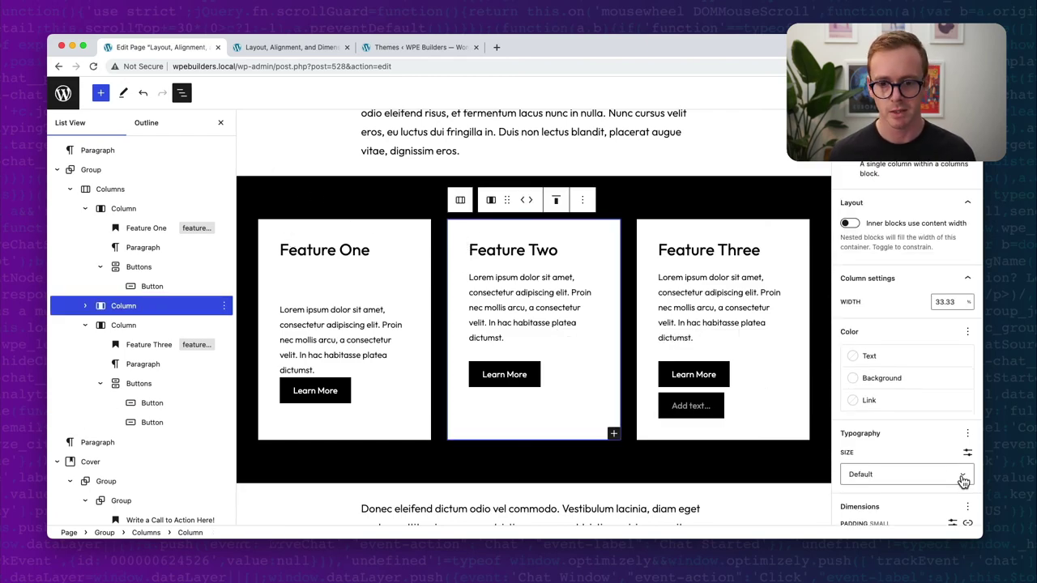
{"action": "scroll", "coordinate": [963, 482], "scroll_direction": "down", "scroll_amount": 3}
{"action": "left_click_drag", "start_coordinate": [894, 424], "coordinate": [824, 427]}
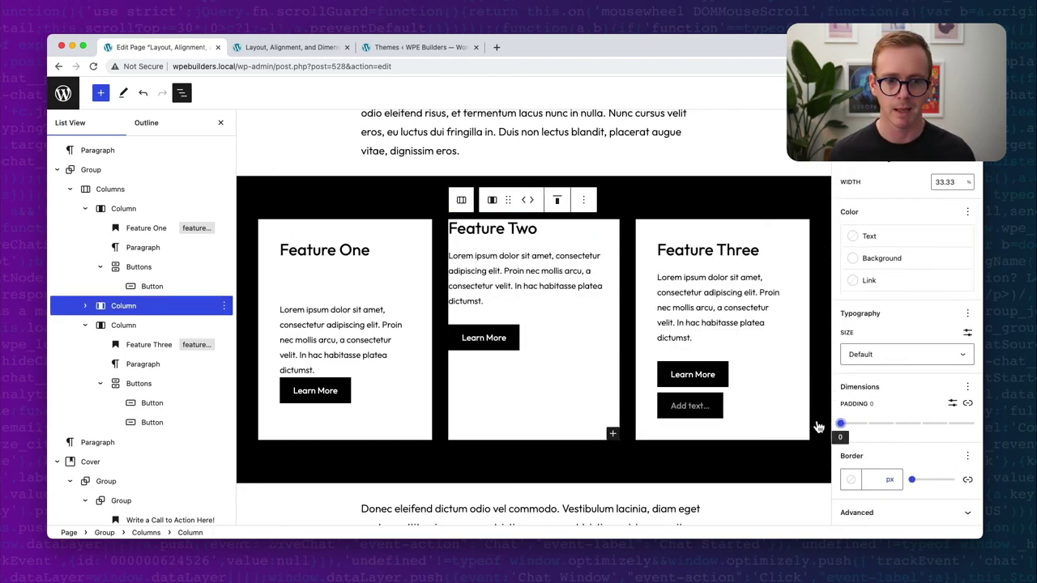
- Justify the Latest Articles Row's items left and align them vertically to the middle
{"action": "scroll", "coordinate": [824, 427], "scroll_direction": "down", "scroll_amount": 1}
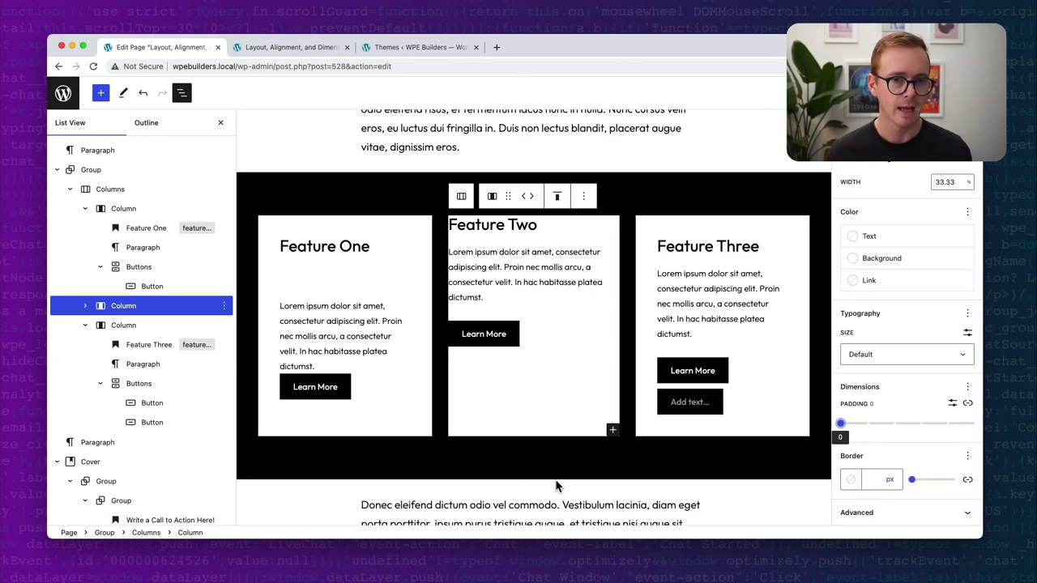
{"action": "scroll", "coordinate": [556, 484], "scroll_direction": "down", "scroll_amount": 5}
{"action": "scroll", "coordinate": [555, 485], "scroll_direction": "down", "scroll_amount": 12}
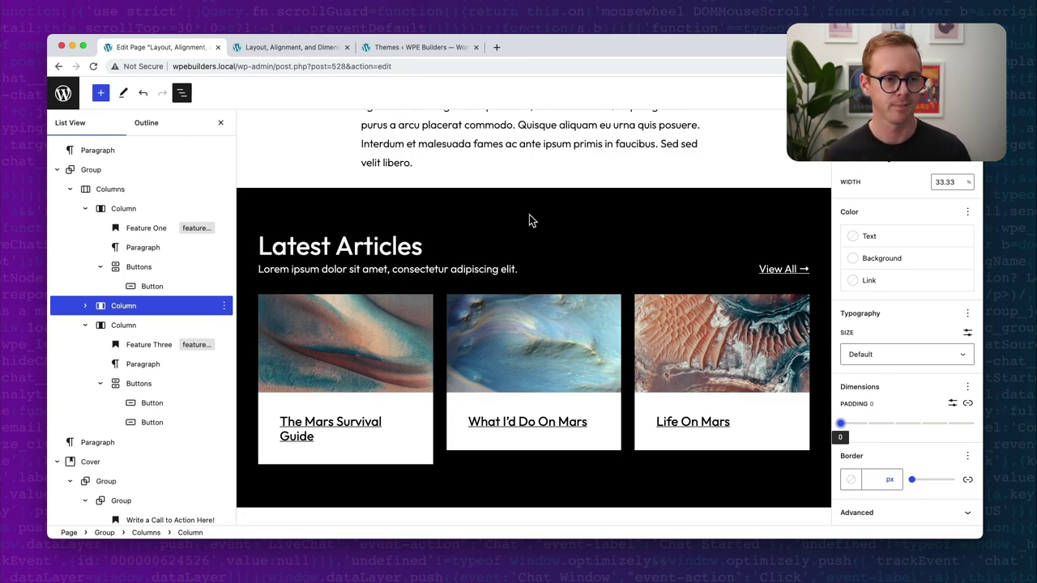
{"action": "left_click", "coordinate": [407, 243]}
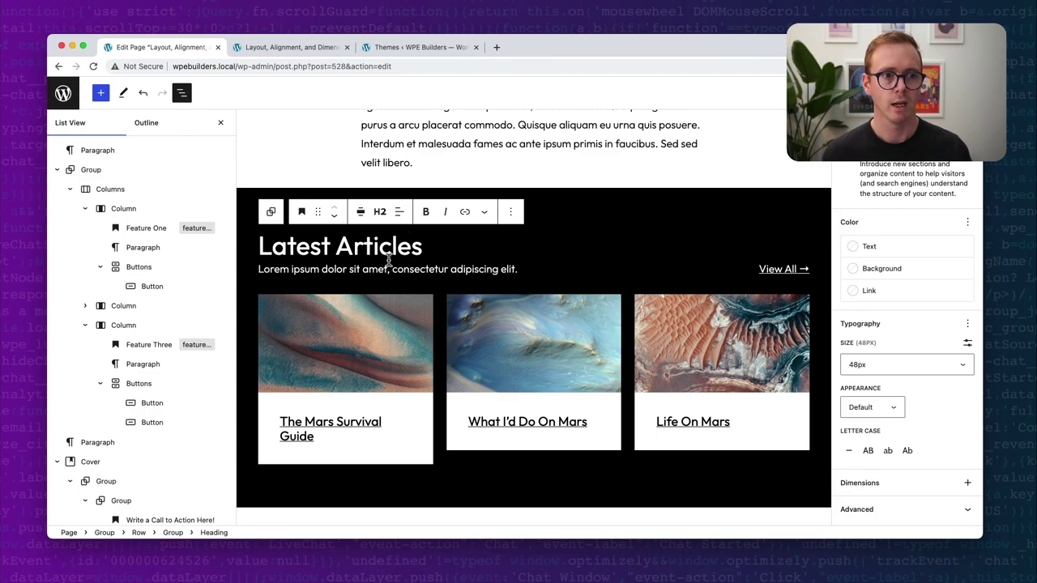
{"action": "left_click", "coordinate": [270, 212]}
{"action": "left_click", "coordinate": [270, 212]}
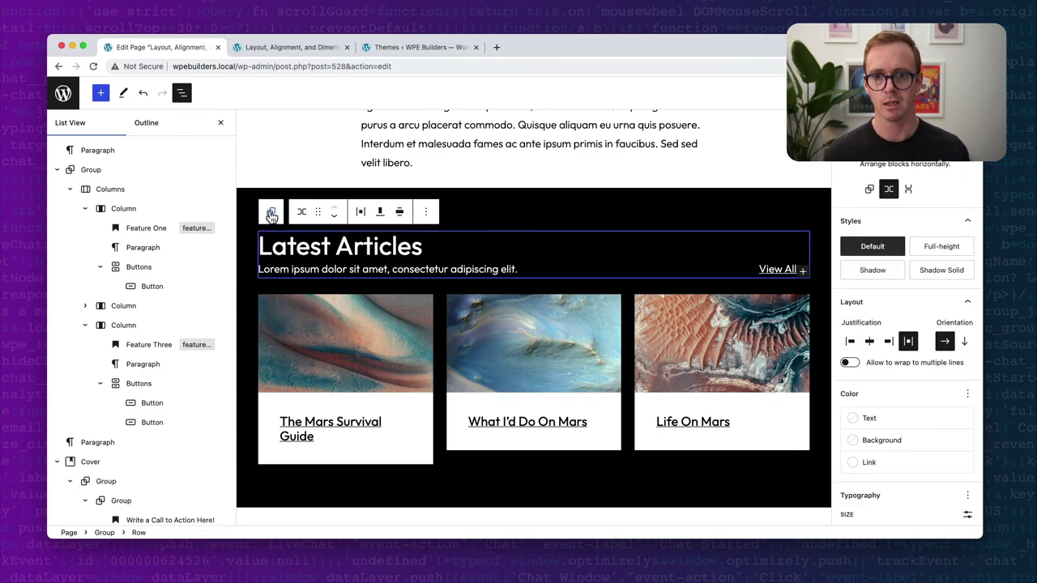
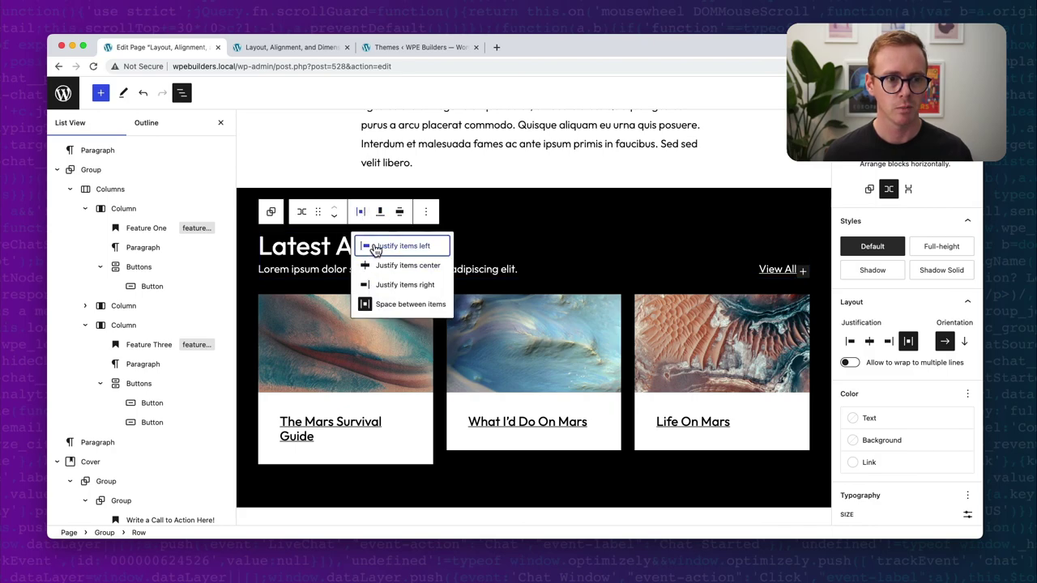
{"action": "left_click", "coordinate": [367, 246]}
{"action": "left_click", "coordinate": [380, 212]}
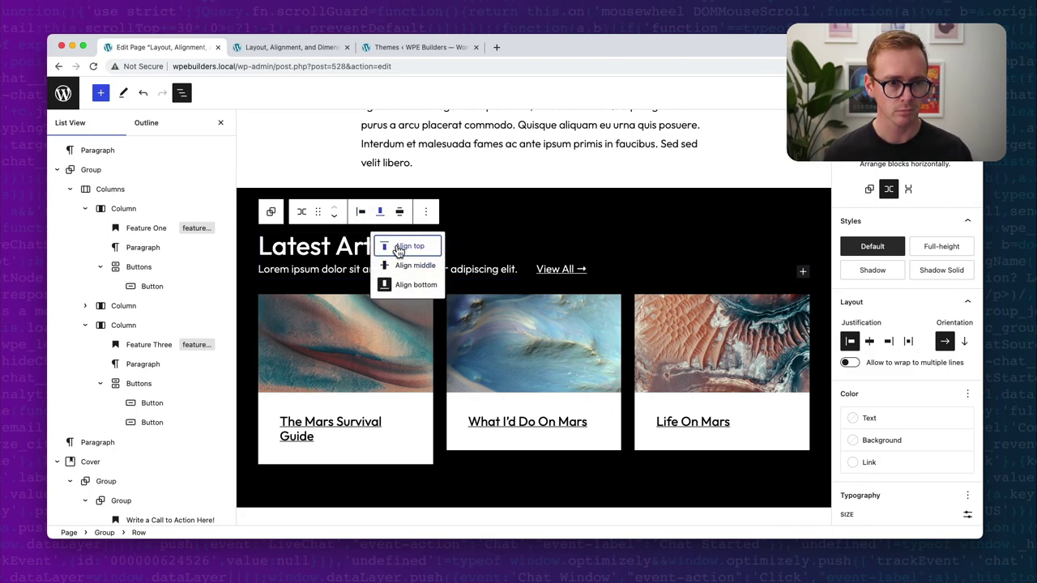
{"action": "left_click", "coordinate": [398, 265]}
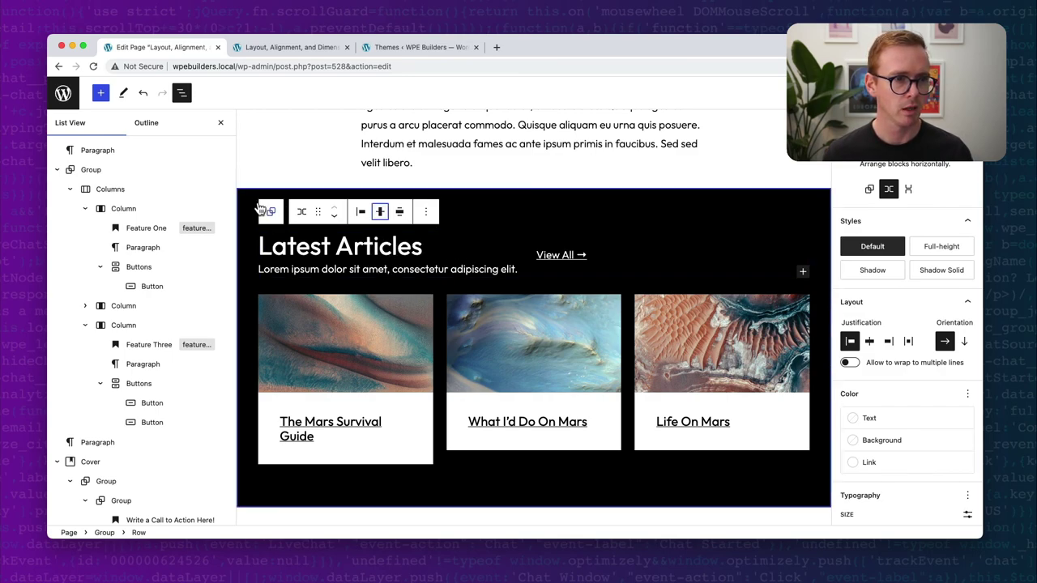
- Examine the Latest Articles section's nested block structure, the outer Group's content width setting and the Row's width alignment options
{"action": "left_click", "coordinate": [57, 169]}
{"action": "left_click", "coordinate": [181, 92]}
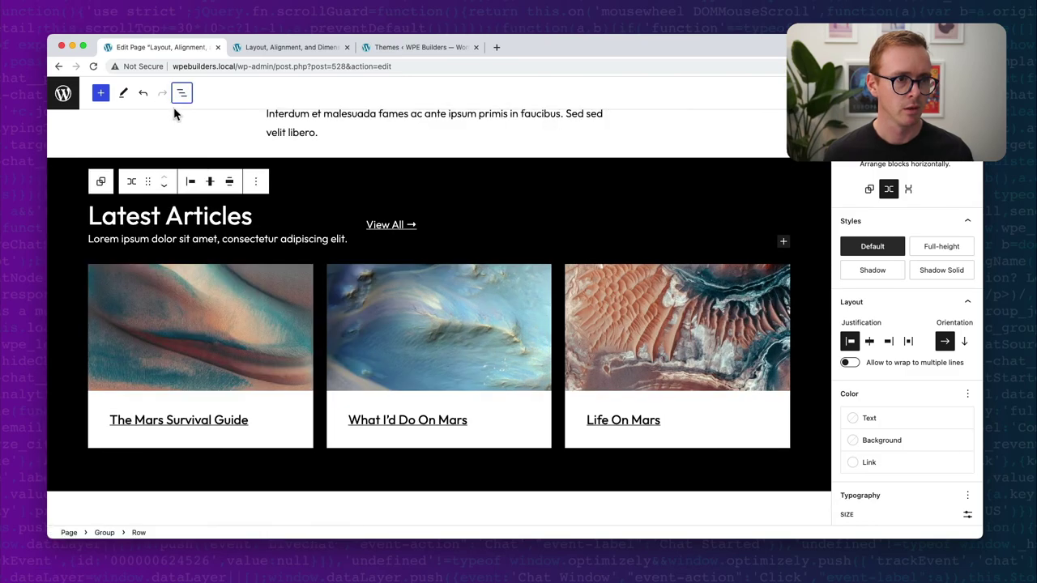
{"action": "left_click", "coordinate": [181, 93]}
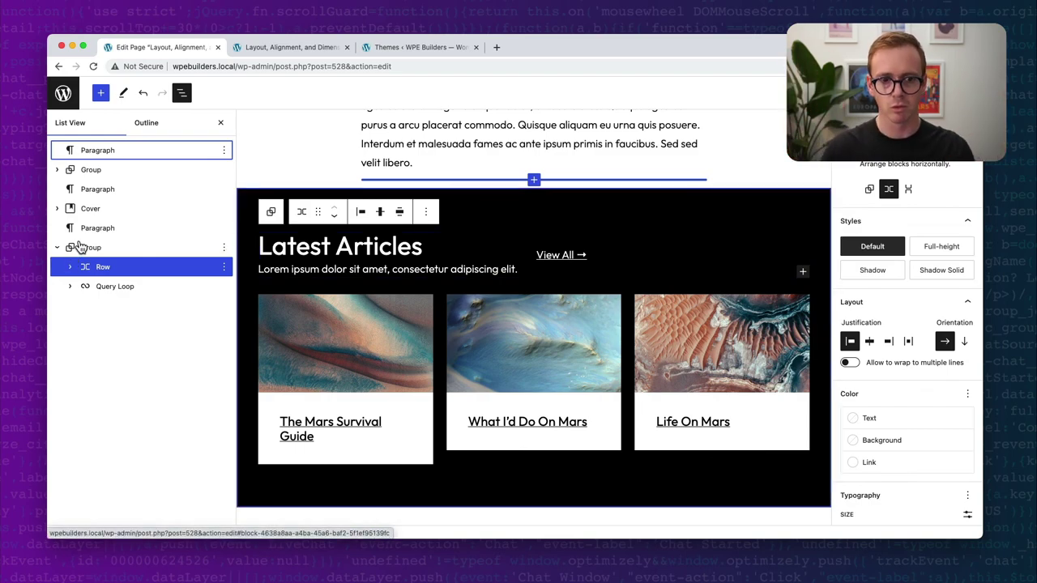
{"action": "left_click", "coordinate": [69, 266]}
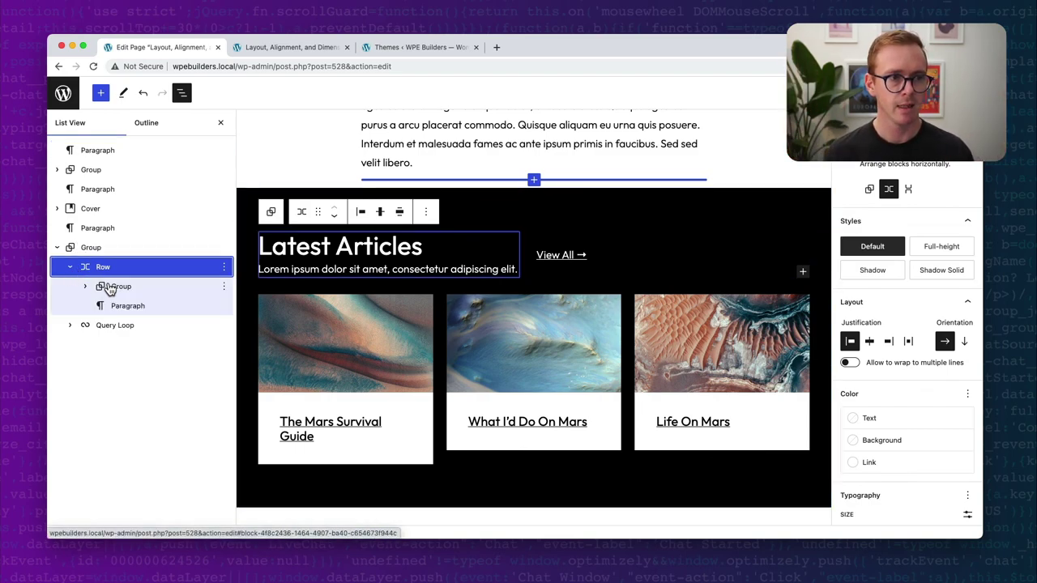
{"action": "left_click", "coordinate": [86, 287]}
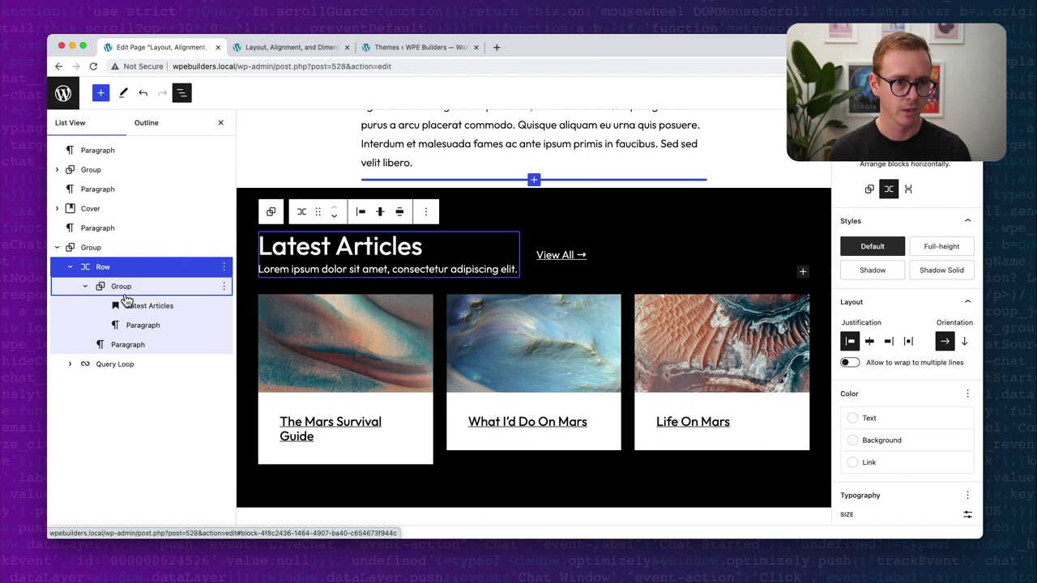
{"action": "left_click", "coordinate": [81, 247]}
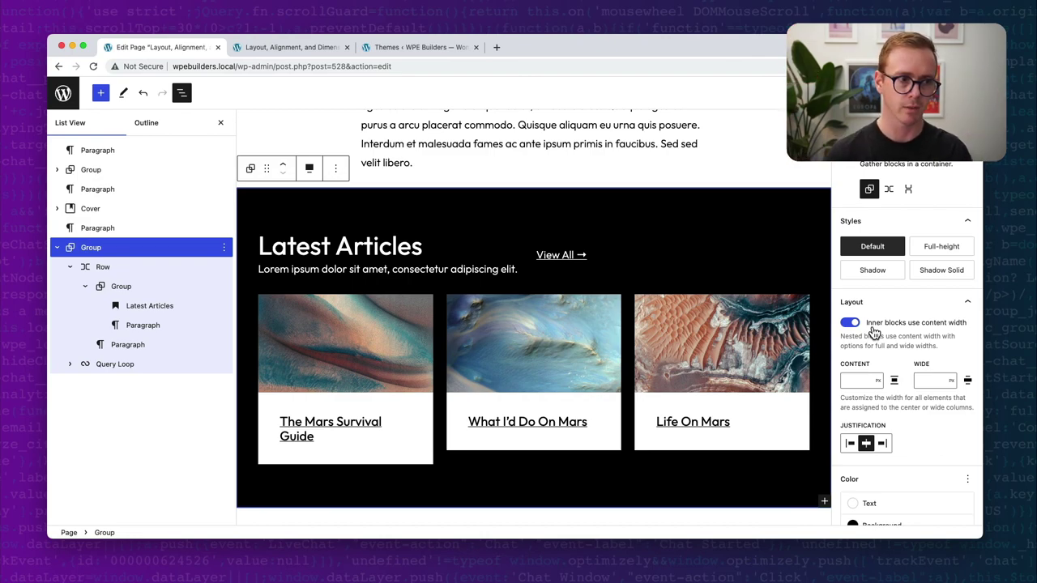
{"action": "left_click", "coordinate": [105, 271]}
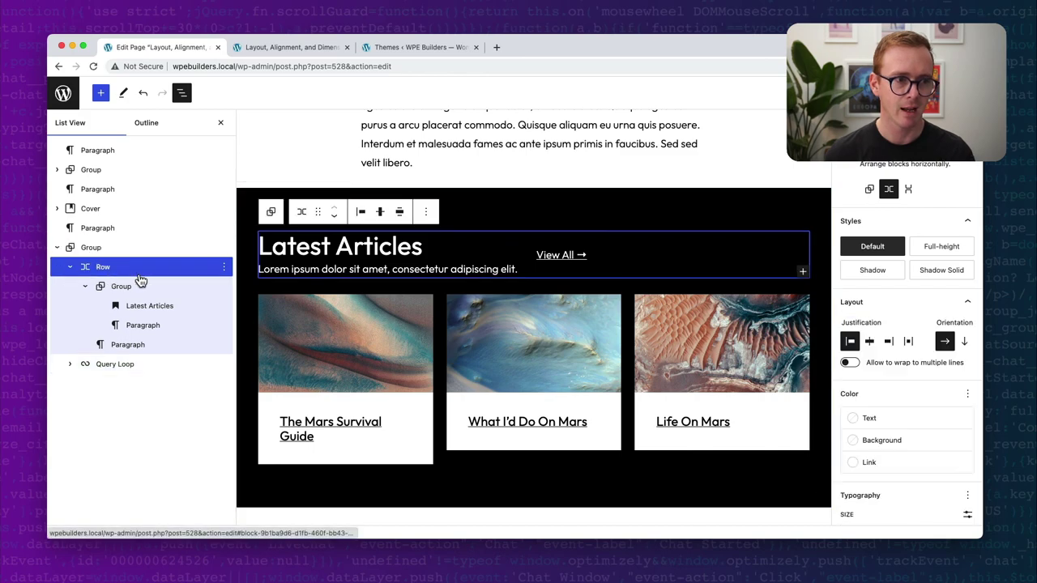
{"action": "left_click", "coordinate": [399, 212]}
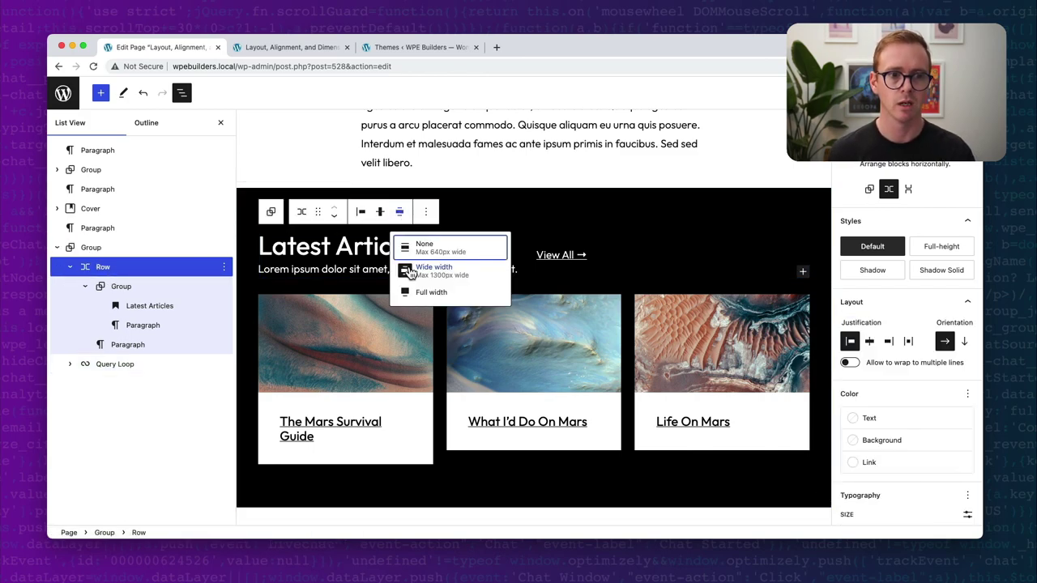
{"action": "left_click", "coordinate": [398, 213]}
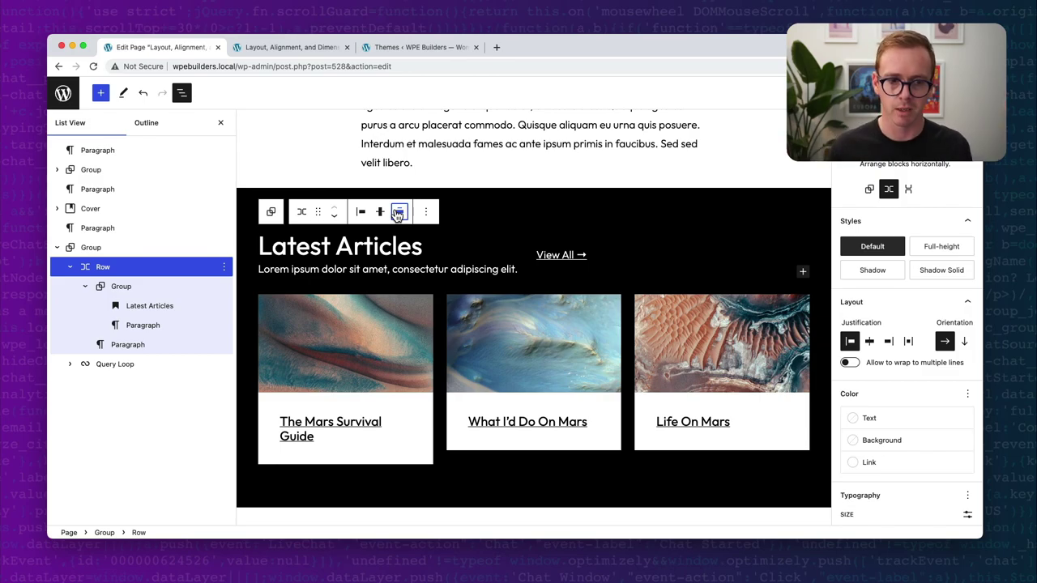
- Hide the block settings sidebar and expand the Latest Articles Row in the block list
{"action": "left_click", "coordinate": [221, 122]}
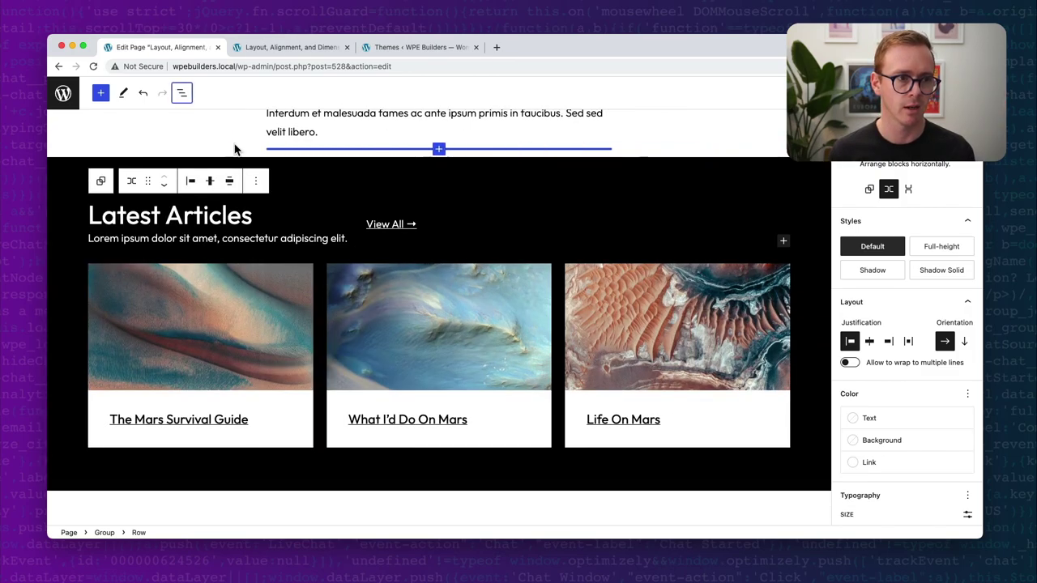
{"action": "key", "text": "super+shift+comma"}
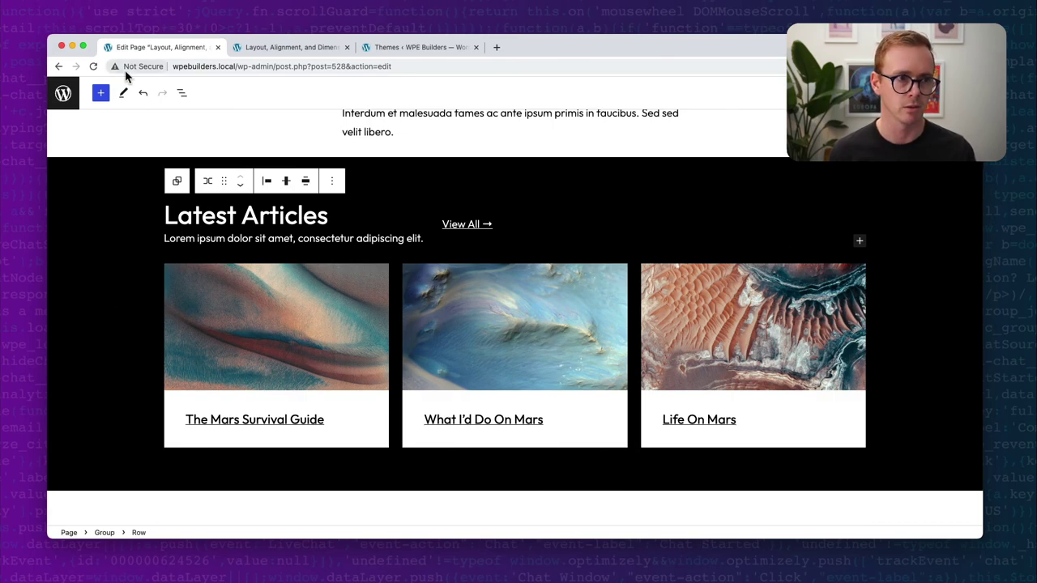
{"action": "left_click", "coordinate": [182, 93]}
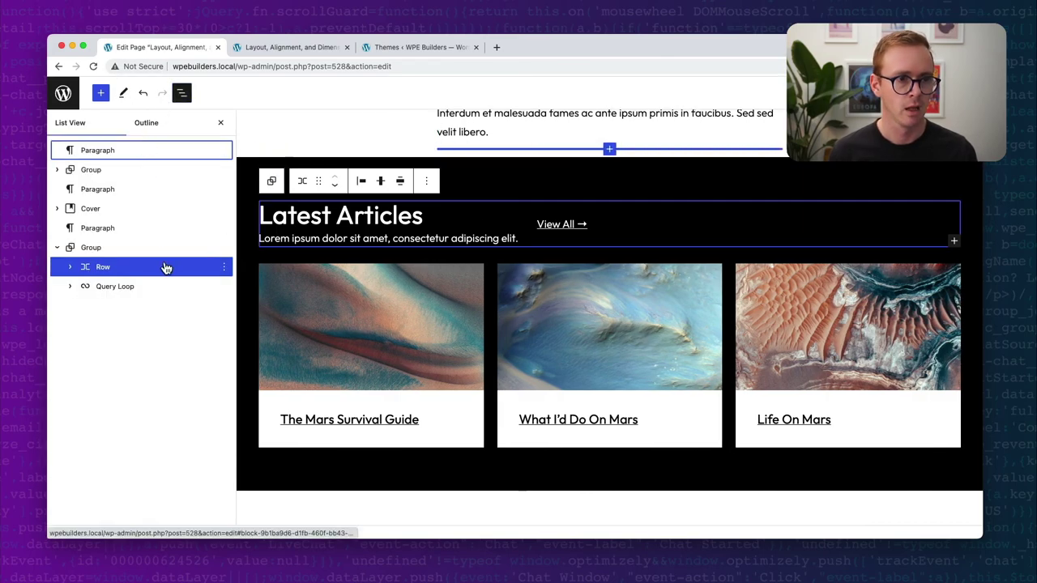
{"action": "left_click", "coordinate": [70, 266]}
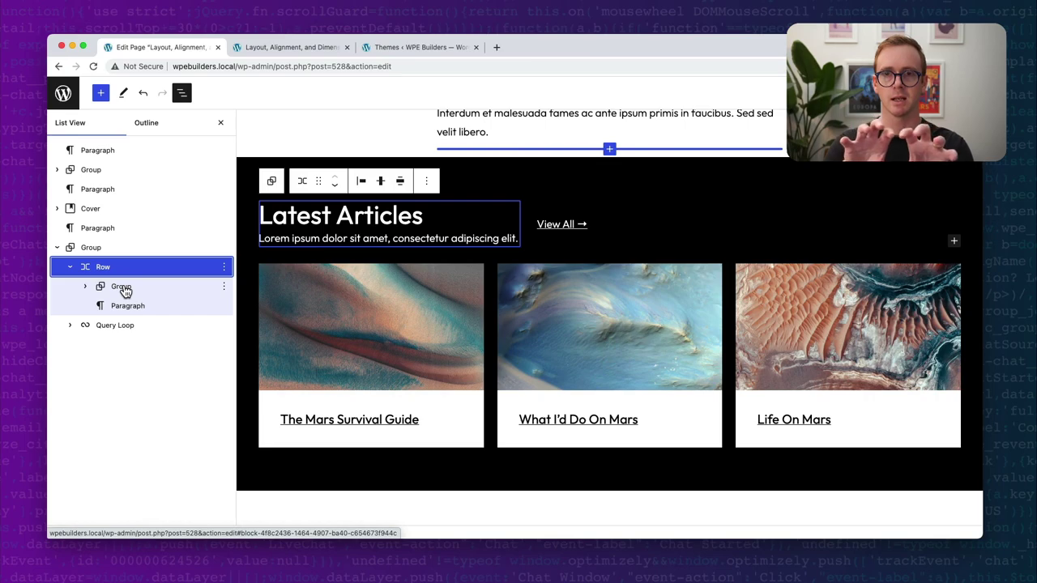
- Ungroup the nested Group that holds the Latest Articles heading and its paragraph inside the Row
{"action": "left_click", "coordinate": [121, 288]}
{"action": "left_click", "coordinate": [85, 286]}
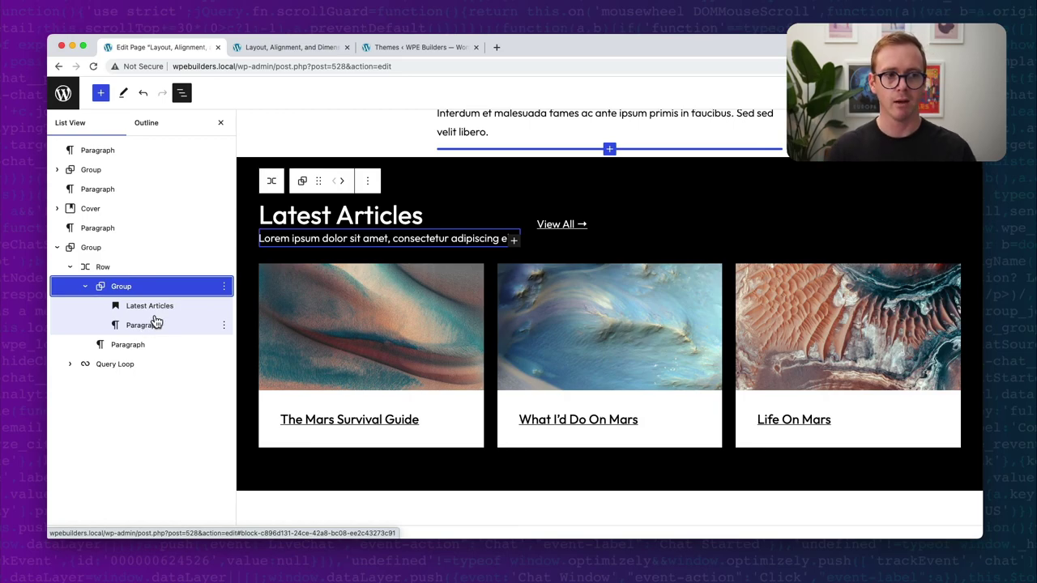
{"action": "left_click", "coordinate": [157, 324]}
{"action": "left_click", "coordinate": [138, 286]}
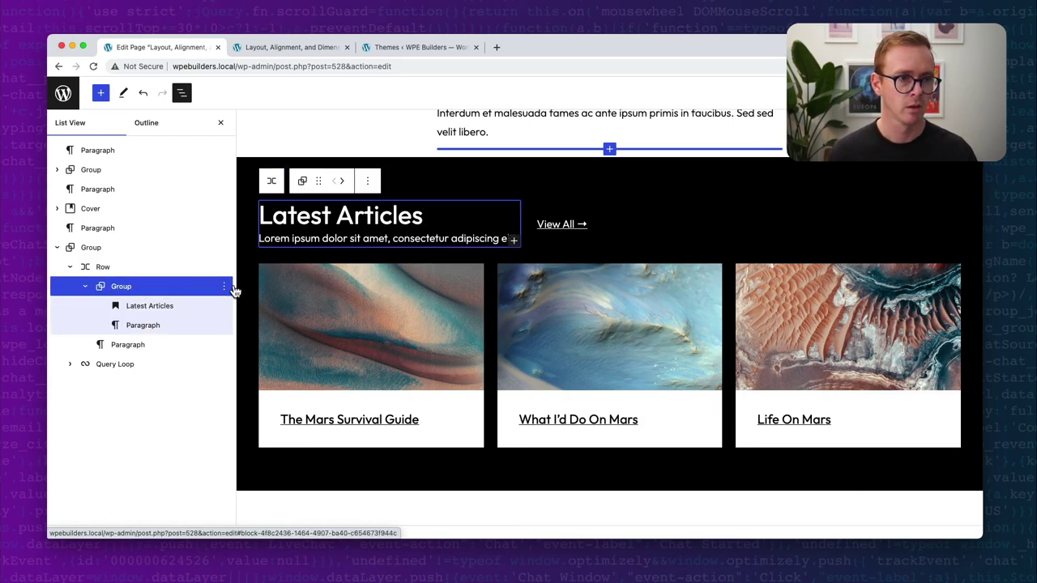
{"action": "left_click", "coordinate": [224, 287]}
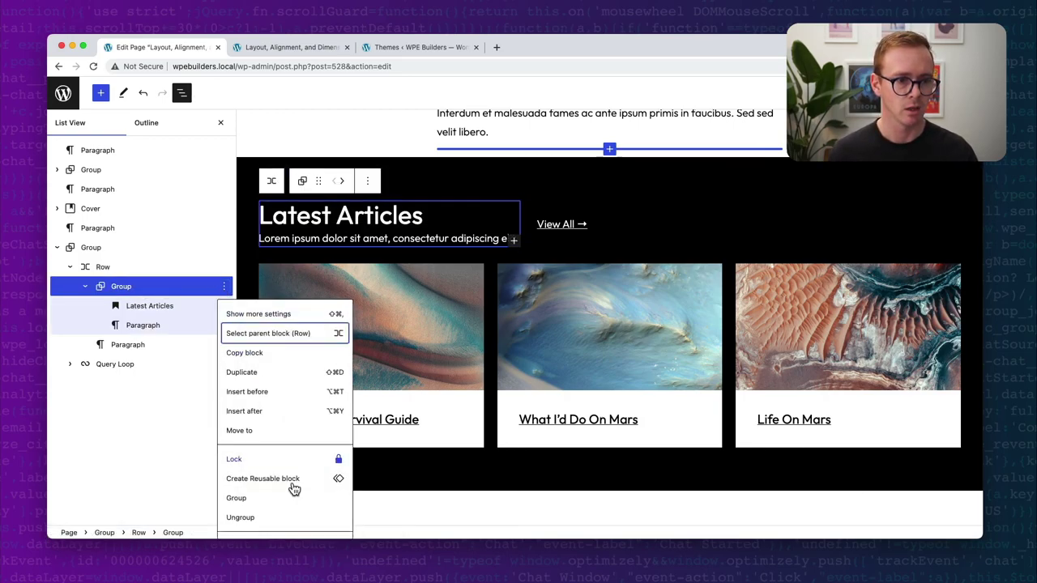
{"action": "left_click", "coordinate": [252, 522]}
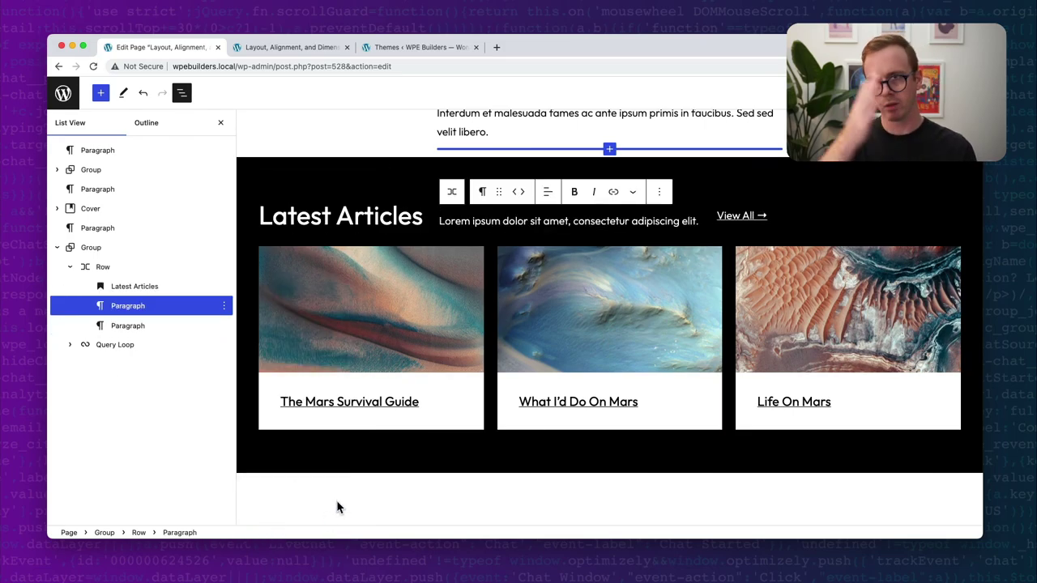
- Group the Latest Articles heading and its adjacent lorem ipsum paragraph inside the Row, and expand the new Group in the block list
{"action": "left_click", "coordinate": [570, 222]}
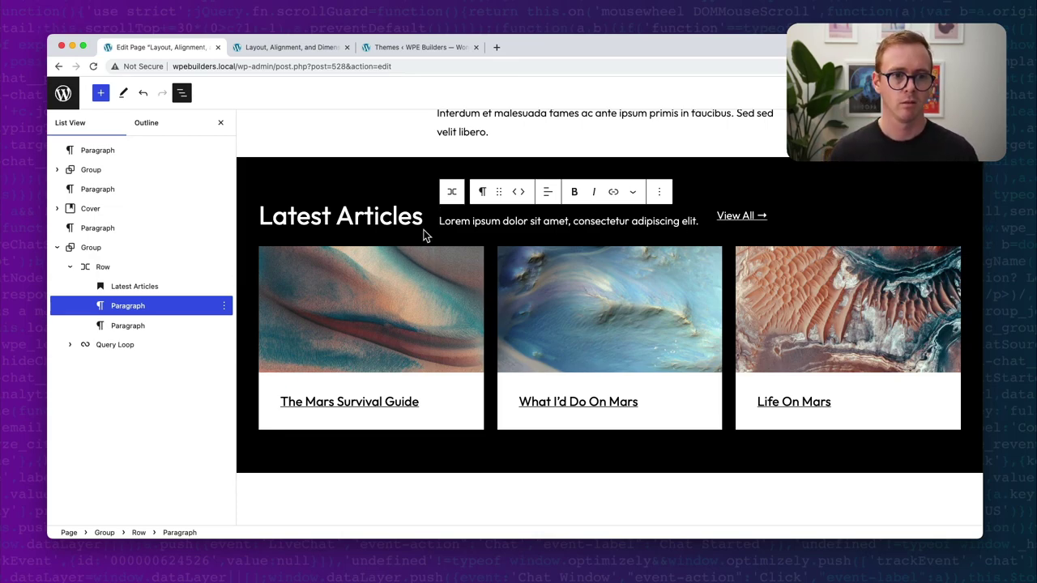
{"action": "left_click", "coordinate": [136, 290]}
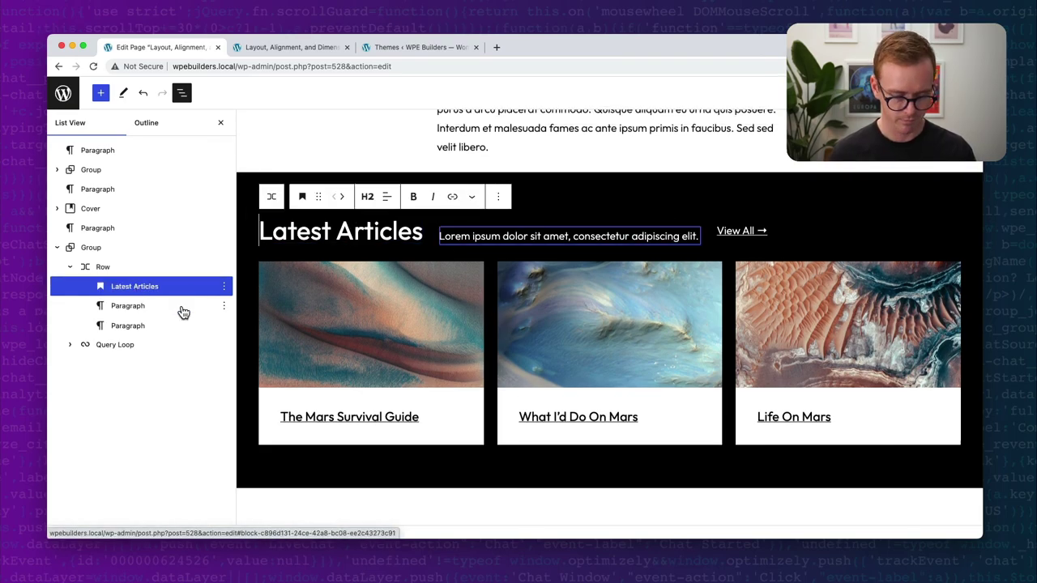
{"action": "left_click", "coordinate": [220, 312], "text": "shift"}
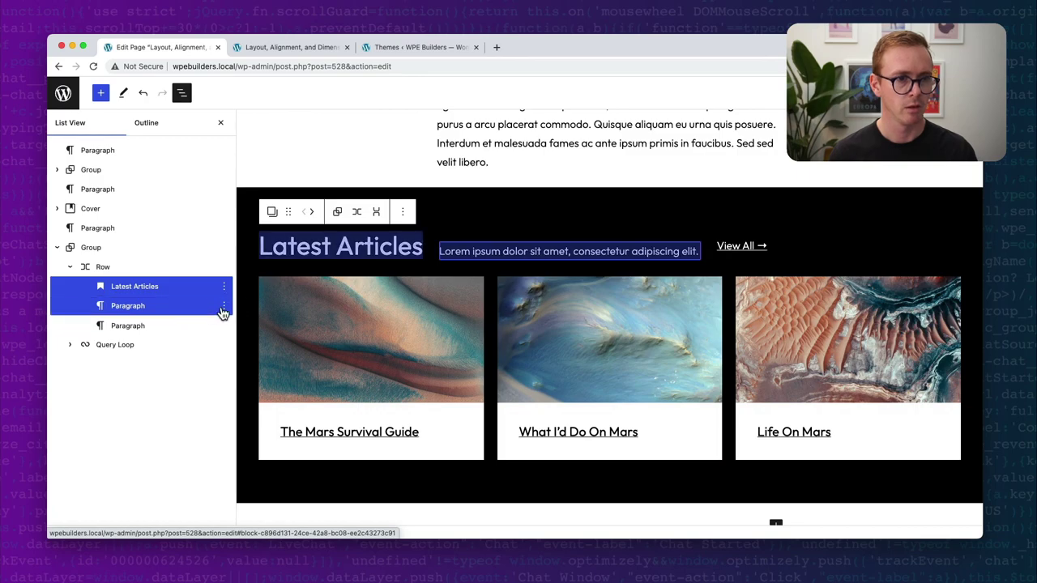
{"action": "left_click", "coordinate": [223, 306]}
{"action": "left_click", "coordinate": [233, 498]}
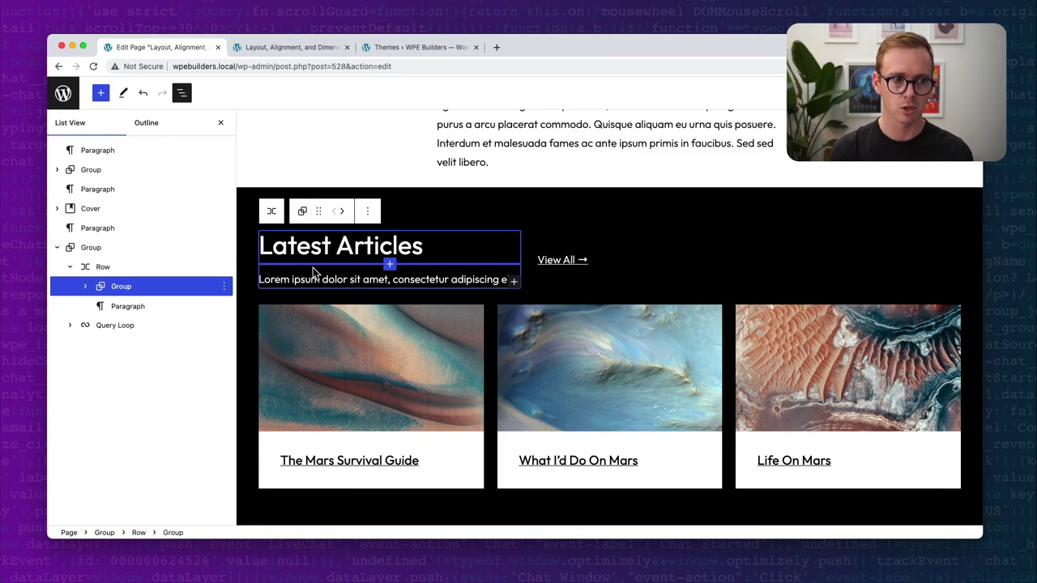
{"action": "left_click", "coordinate": [85, 287]}
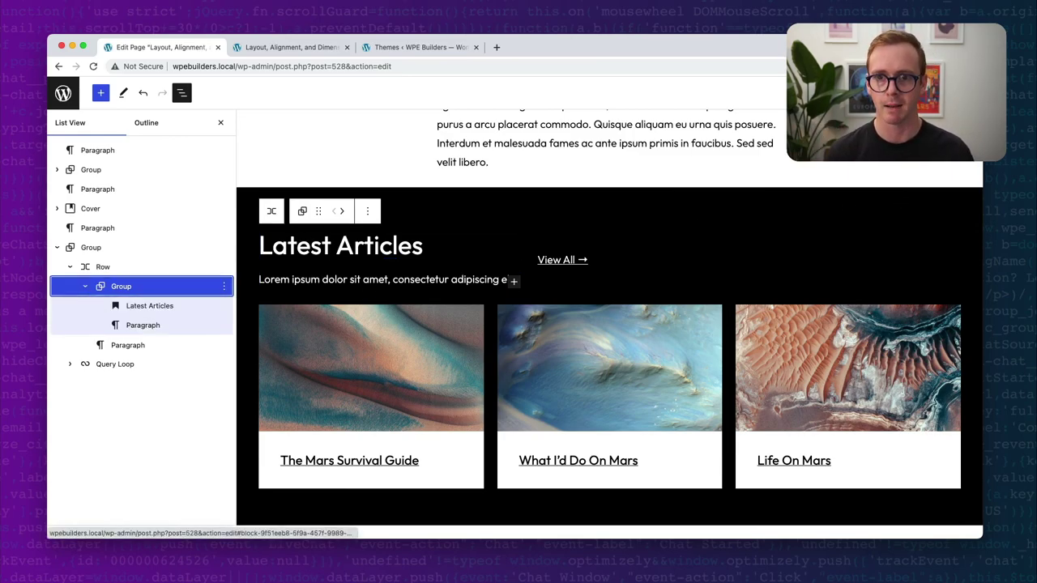
- Show the block settings again and add an xSmall margin to the paragraph under the Latest Articles heading
{"action": "left_click", "coordinate": [954, 93]}
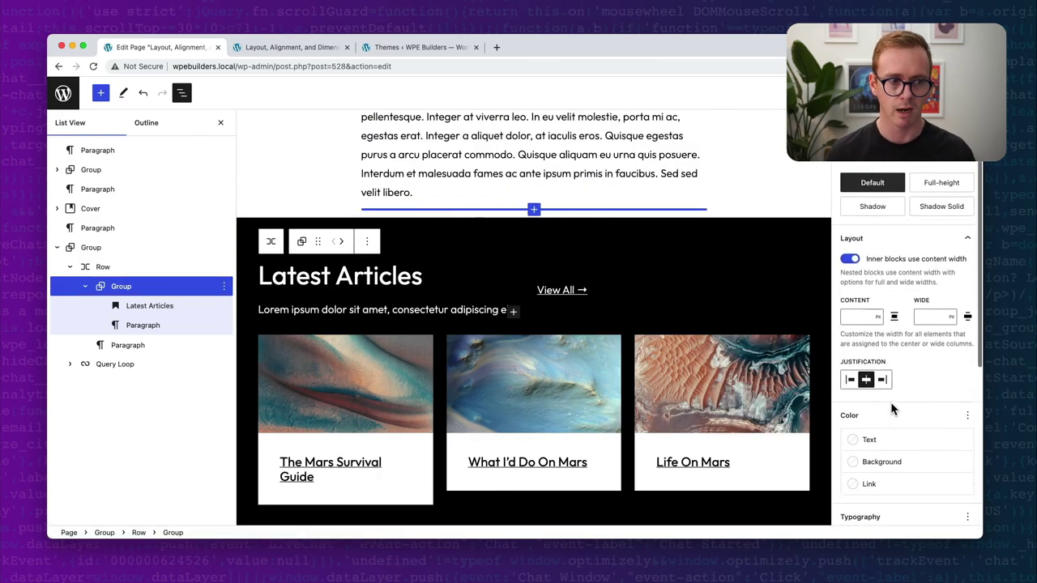
{"action": "left_click", "coordinate": [430, 308]}
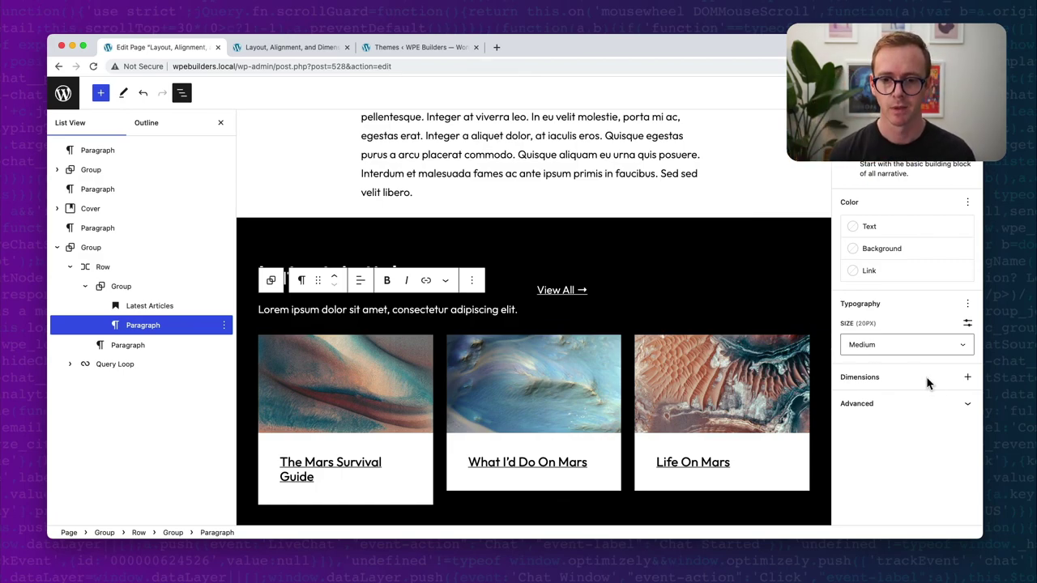
{"action": "left_click", "coordinate": [965, 379]}
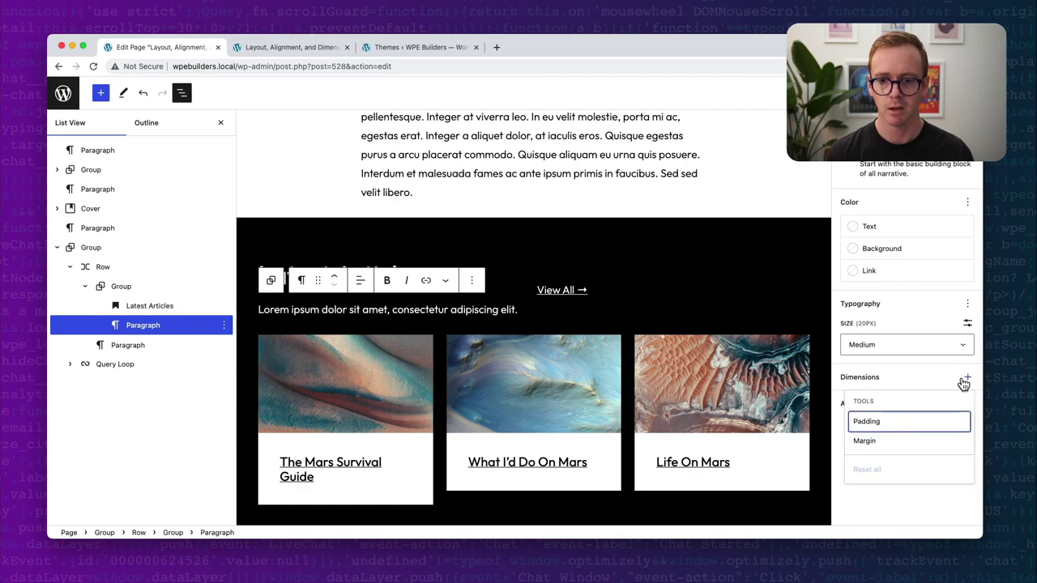
{"action": "left_click", "coordinate": [865, 440]}
{"action": "left_click", "coordinate": [839, 414]}
{"action": "left_click", "coordinate": [863, 414]}
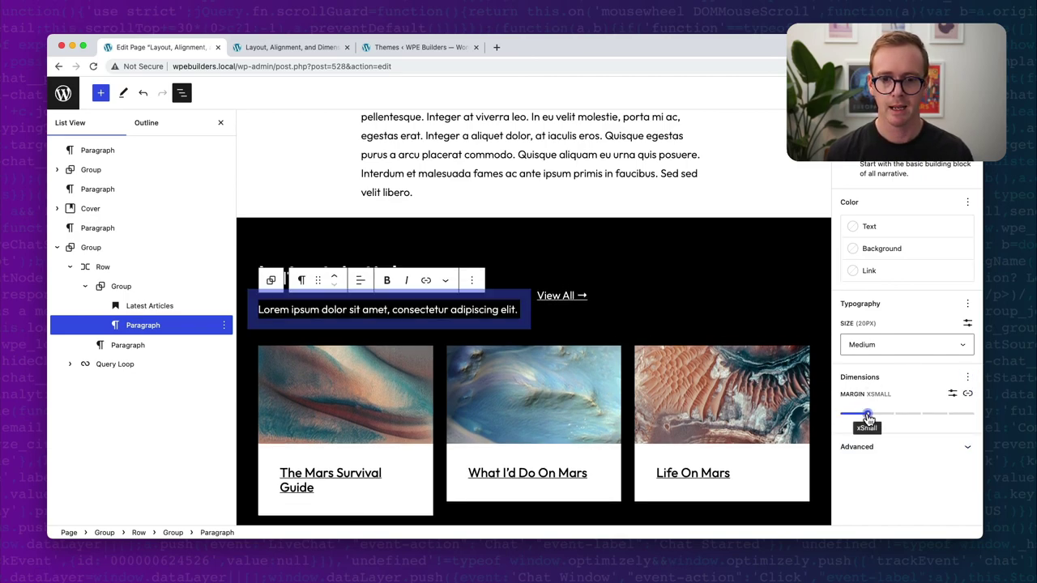
- Set the margin of the paragraph under the Latest Articles heading to 0 on all sides
{"action": "left_click", "coordinate": [968, 393]}
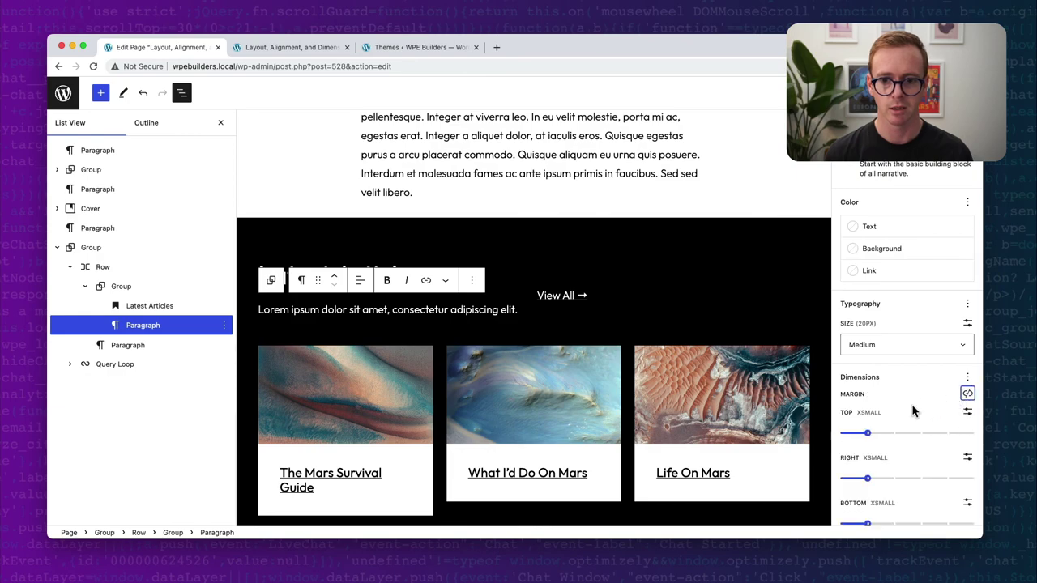
{"action": "left_click", "coordinate": [967, 394]}
{"action": "left_click_drag", "start_coordinate": [869, 415], "coordinate": [795, 418]}
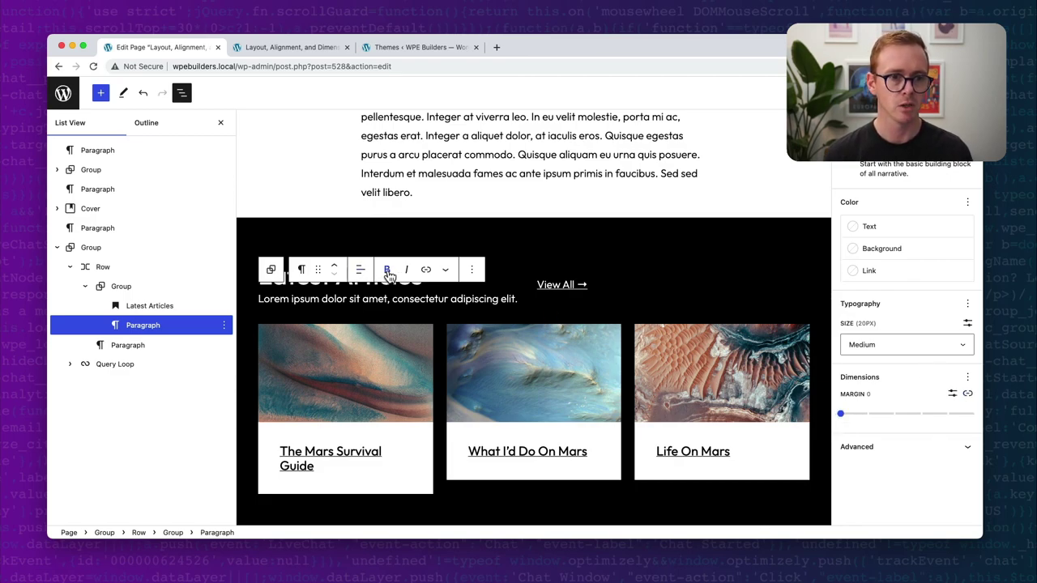
- Reset all dimension settings of the paragraph under the Latest Articles heading
{"action": "left_click", "coordinate": [649, 277]}
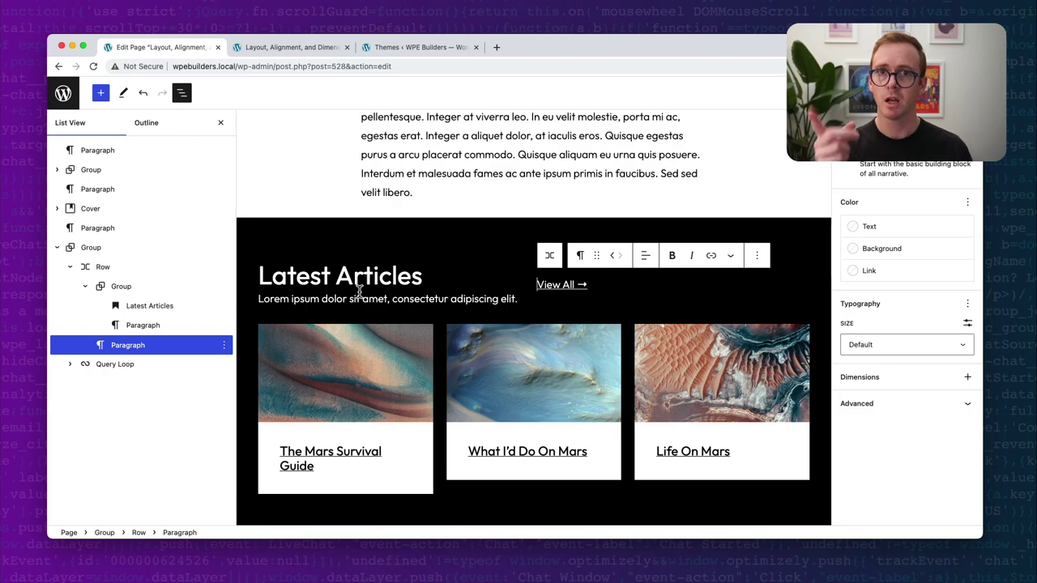
{"action": "left_click", "coordinate": [158, 326]}
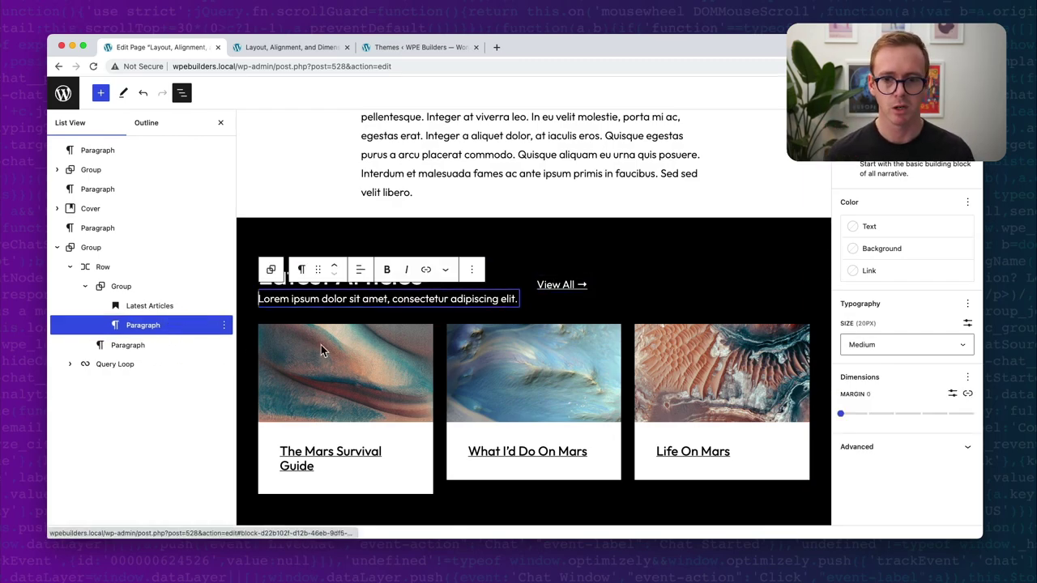
{"action": "left_click", "coordinate": [967, 377]}
{"action": "left_click", "coordinate": [866, 471]}
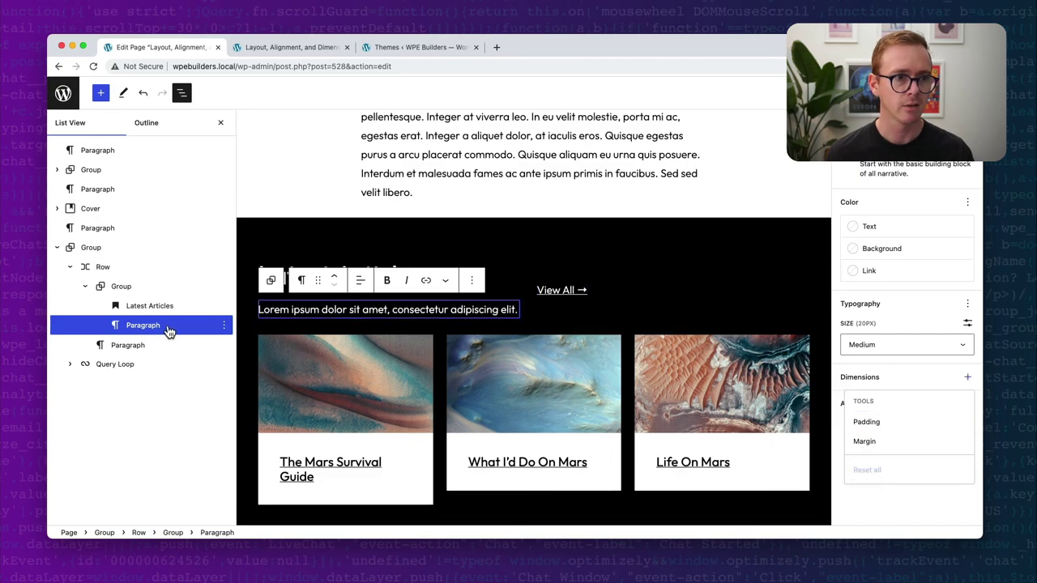
- Try xSmall block spacing on the Group holding the Latest Articles heading and paragraph, and set it to 0
{"action": "left_click", "coordinate": [130, 288]}
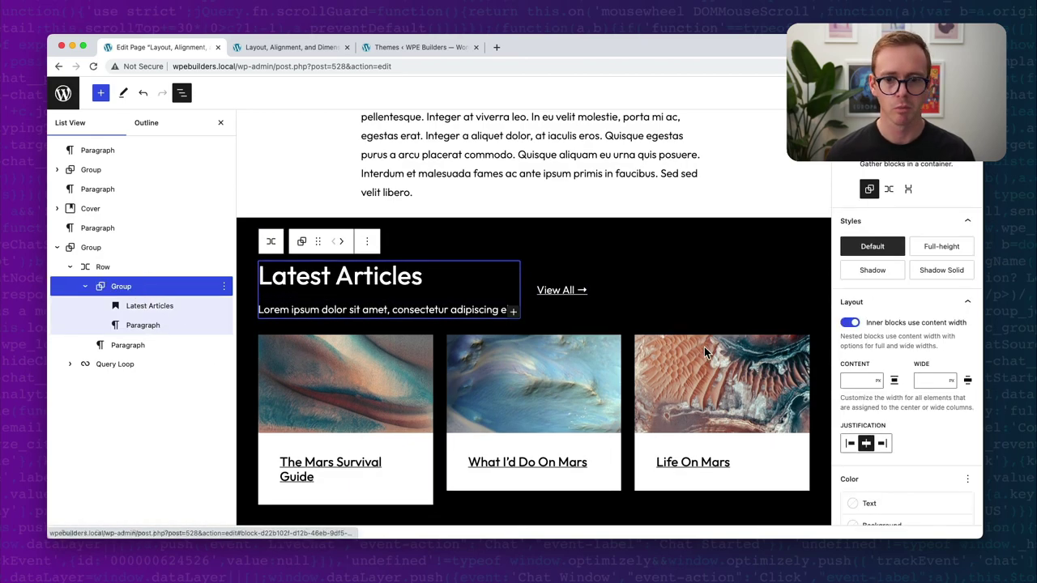
{"action": "scroll", "coordinate": [904, 401], "scroll_direction": "down", "scroll_amount": 5}
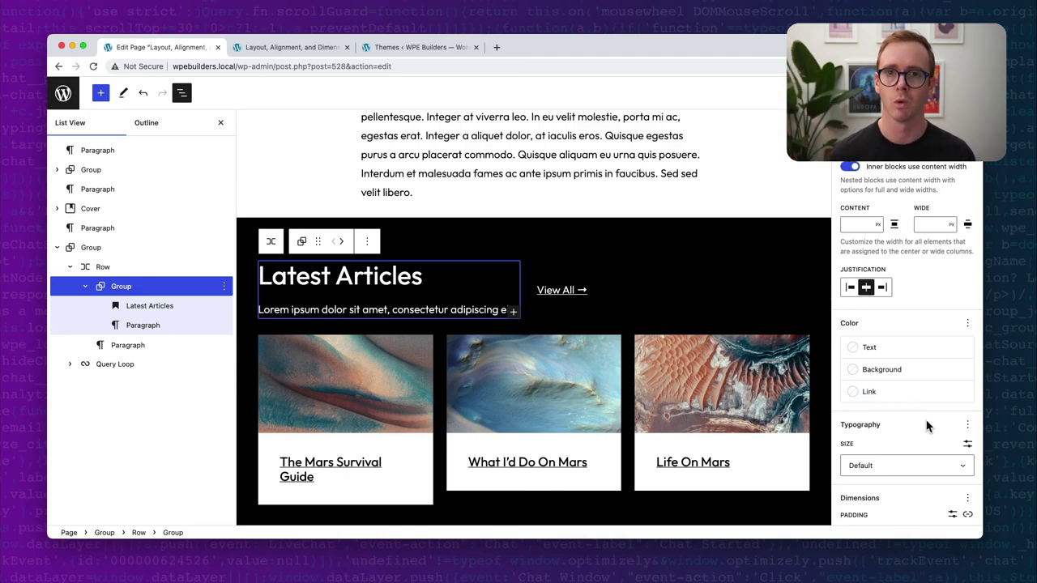
{"action": "scroll", "coordinate": [942, 456], "scroll_direction": "down", "scroll_amount": 4}
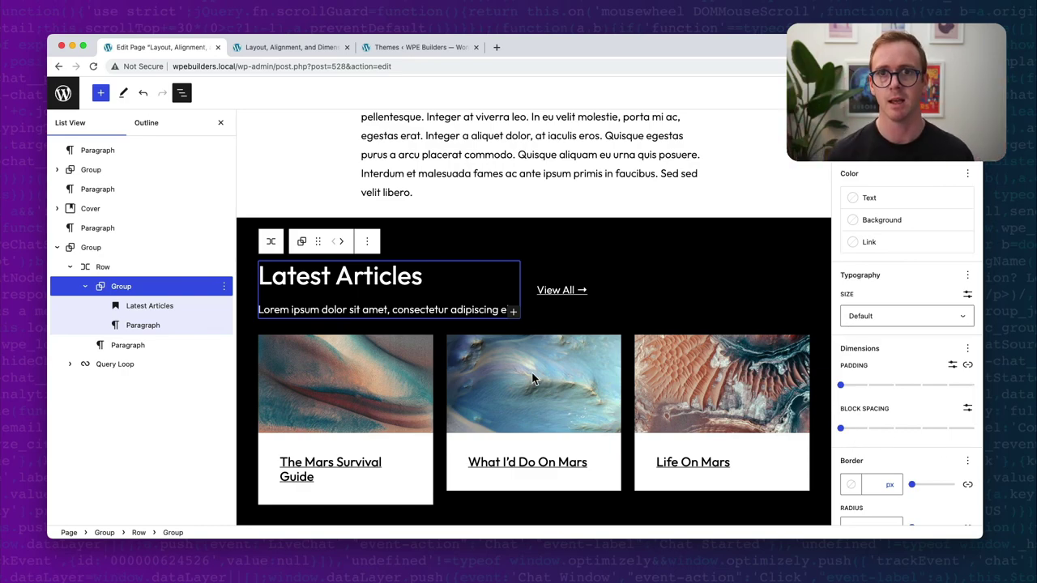
{"action": "left_click", "coordinate": [867, 429]}
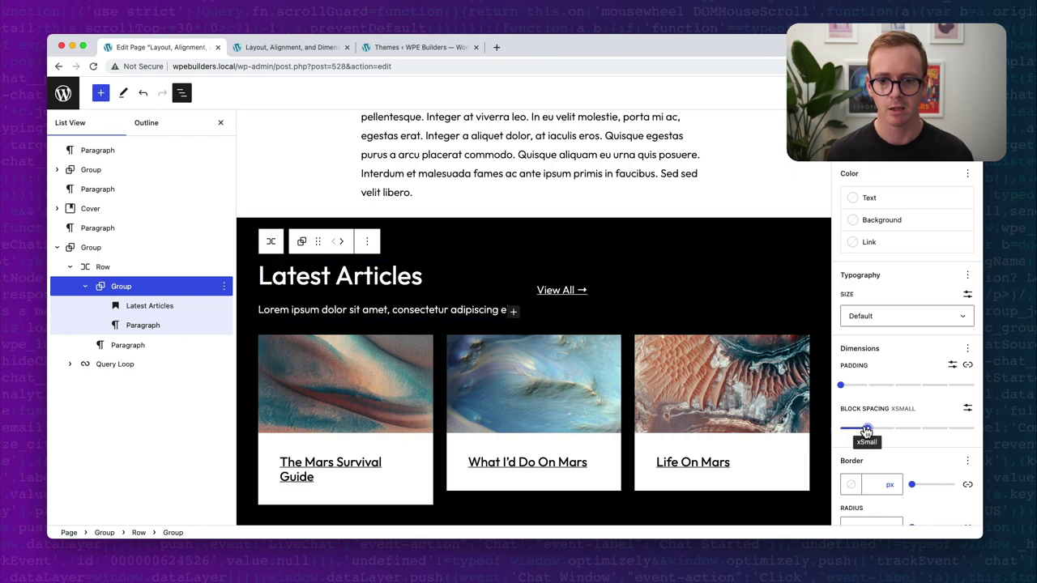
{"action": "left_click_drag", "start_coordinate": [867, 429], "coordinate": [806, 428]}
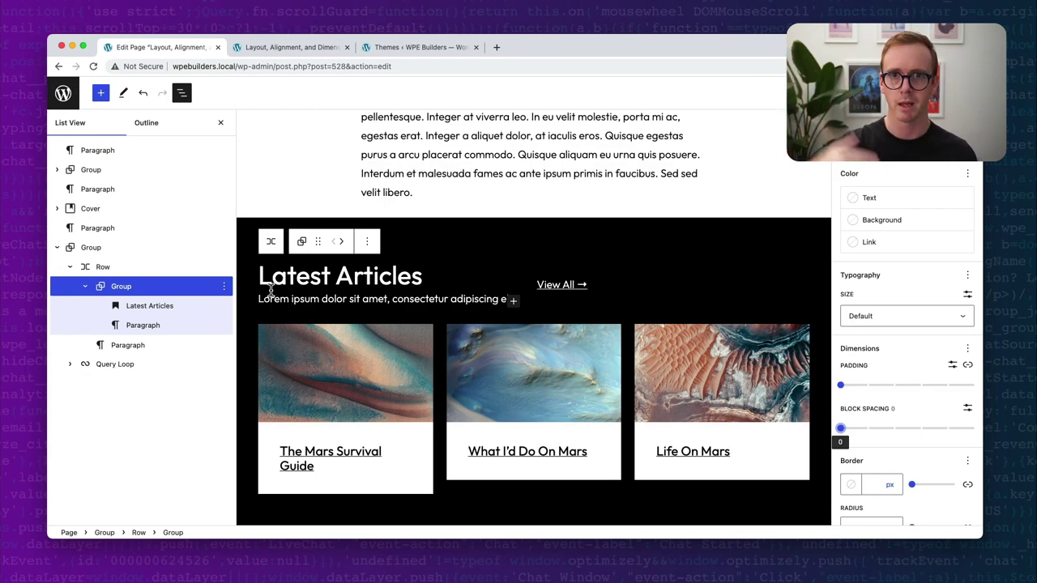
- Set the Latest Articles Row's block spacing to xSmall and its justification to Space between items, after trying center and right
{"action": "left_click", "coordinate": [171, 272]}
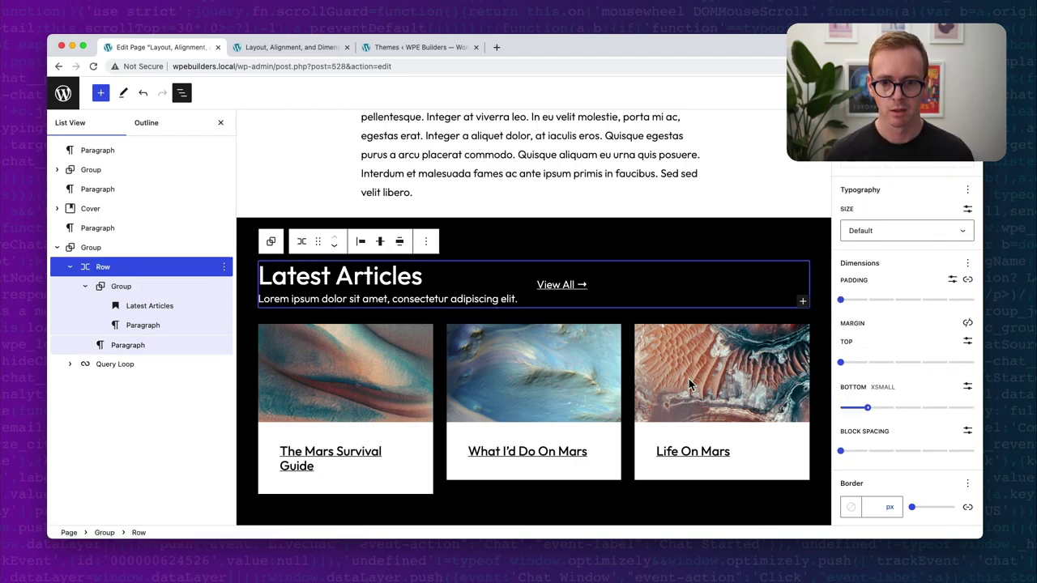
{"action": "mouse_move", "coordinate": [840, 451]}
{"action": "left_mouse_down"}
{"action": "mouse_move", "coordinate": [1014, 449]}
{"action": "mouse_move", "coordinate": [838, 453]}
{"action": "mouse_move", "coordinate": [1001, 435]}
{"action": "mouse_move", "coordinate": [835, 447]}
{"action": "mouse_move", "coordinate": [860, 449]}
{"action": "left_mouse_up"}
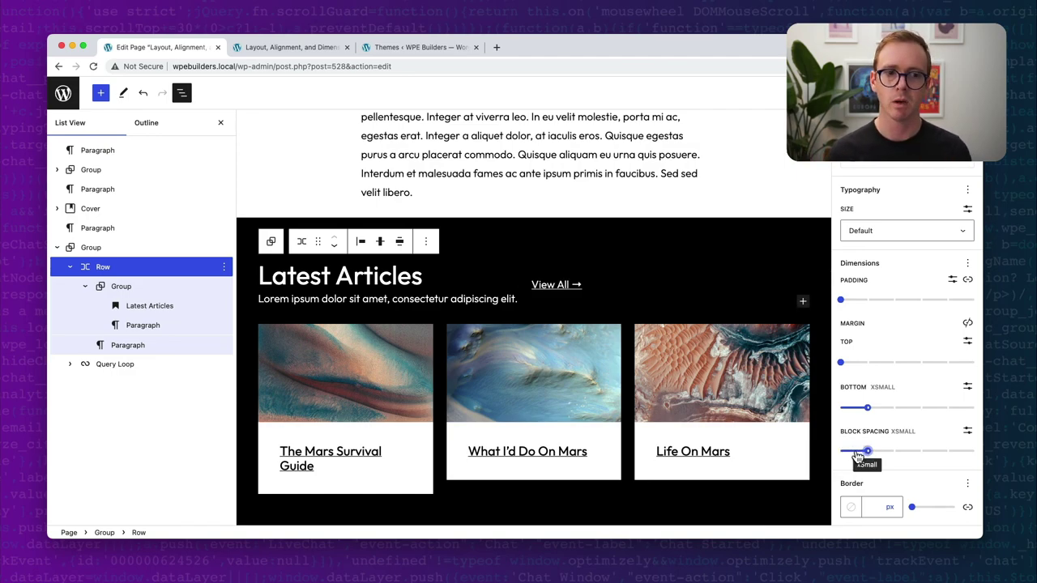
{"action": "left_click", "coordinate": [361, 244]}
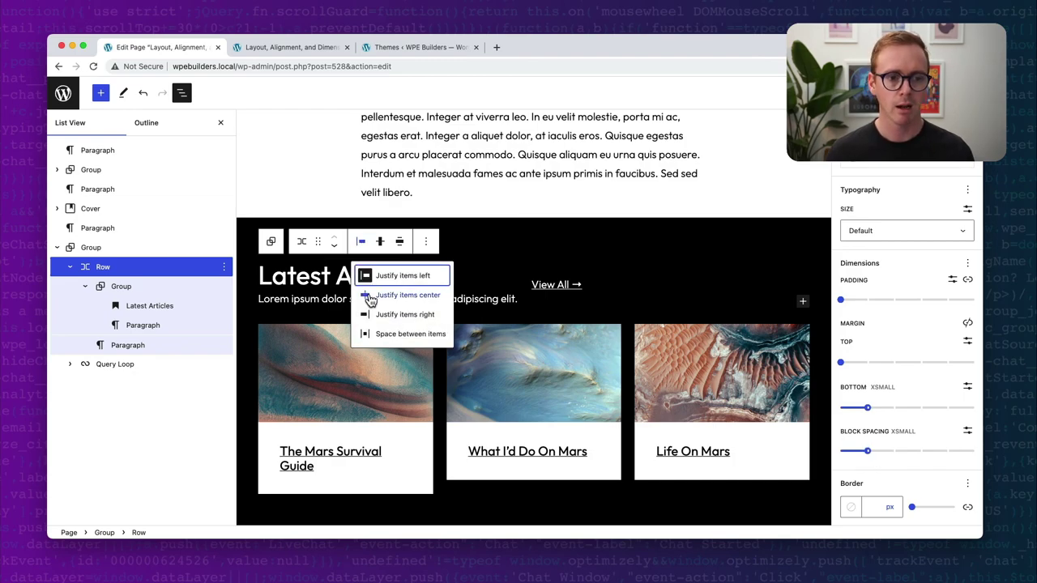
{"action": "left_click", "coordinate": [371, 298]}
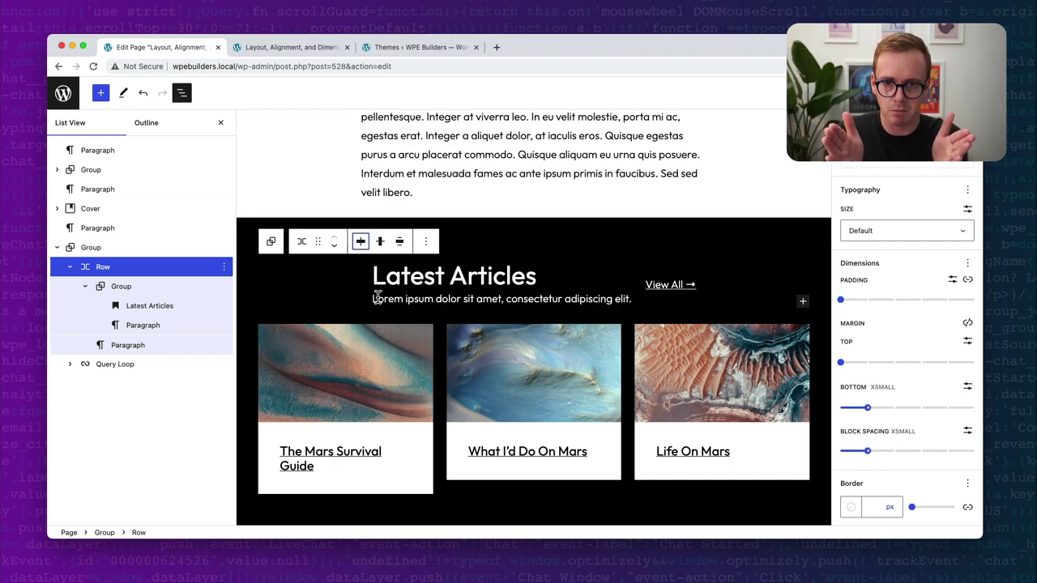
{"action": "left_click", "coordinate": [360, 243]}
{"action": "left_click", "coordinate": [387, 316]}
{"action": "left_click", "coordinate": [361, 243]}
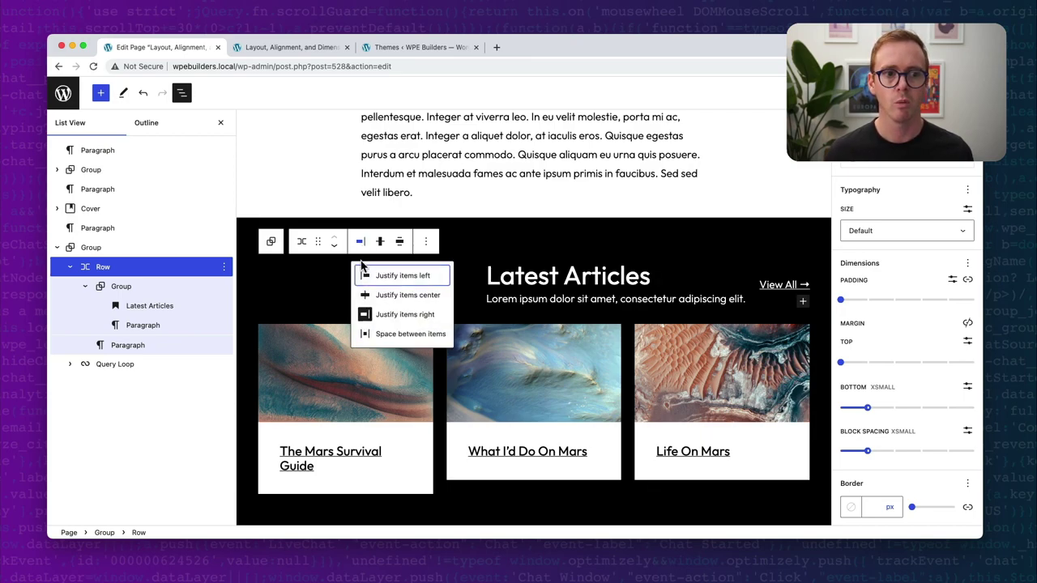
{"action": "left_click", "coordinate": [395, 337]}
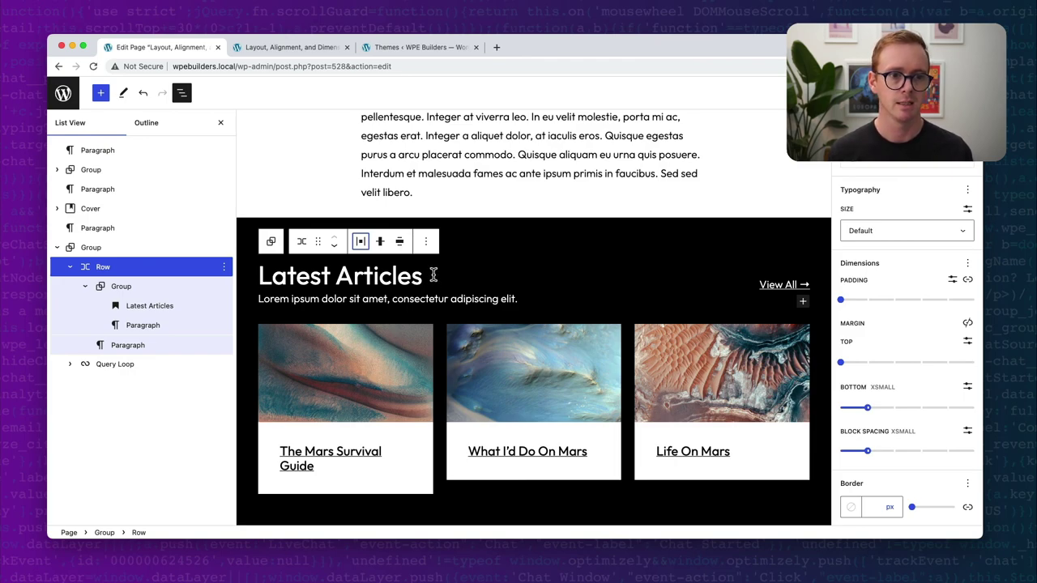
- Collapse the nested Group and align the Row's items to the bottom after trying top and middle alignment
{"action": "left_click", "coordinate": [85, 287]}
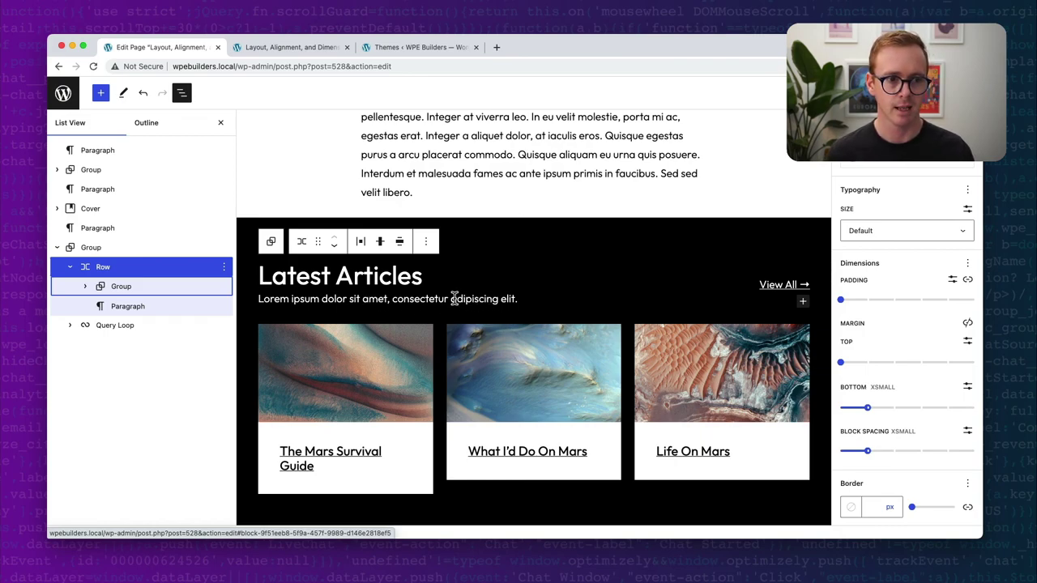
{"action": "left_click", "coordinate": [378, 245]}
{"action": "left_click", "coordinate": [386, 273]}
{"action": "left_click", "coordinate": [380, 243]}
{"action": "left_click", "coordinate": [386, 295]}
{"action": "left_click", "coordinate": [381, 243]}
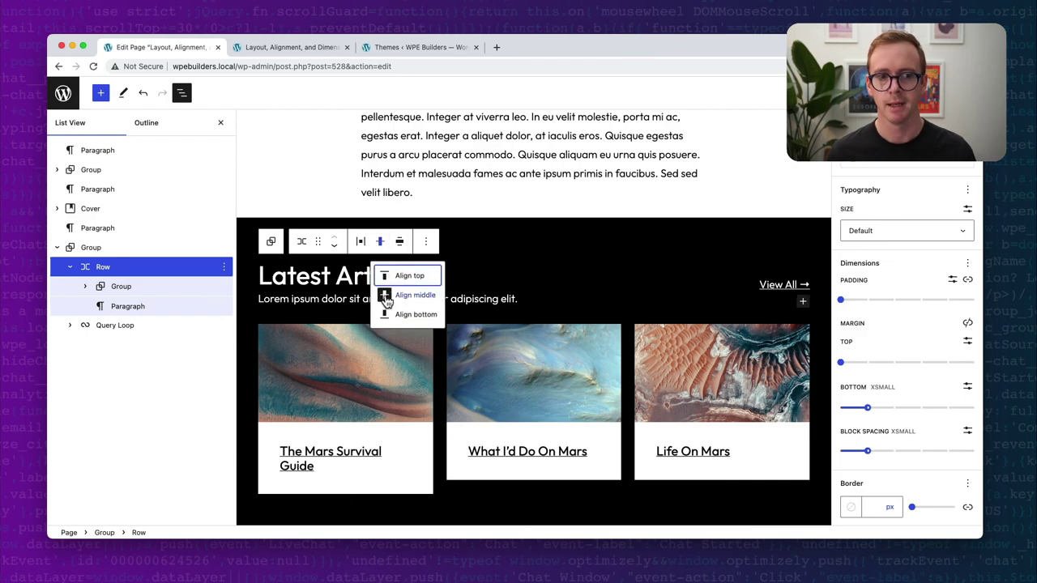
{"action": "left_click", "coordinate": [389, 314]}
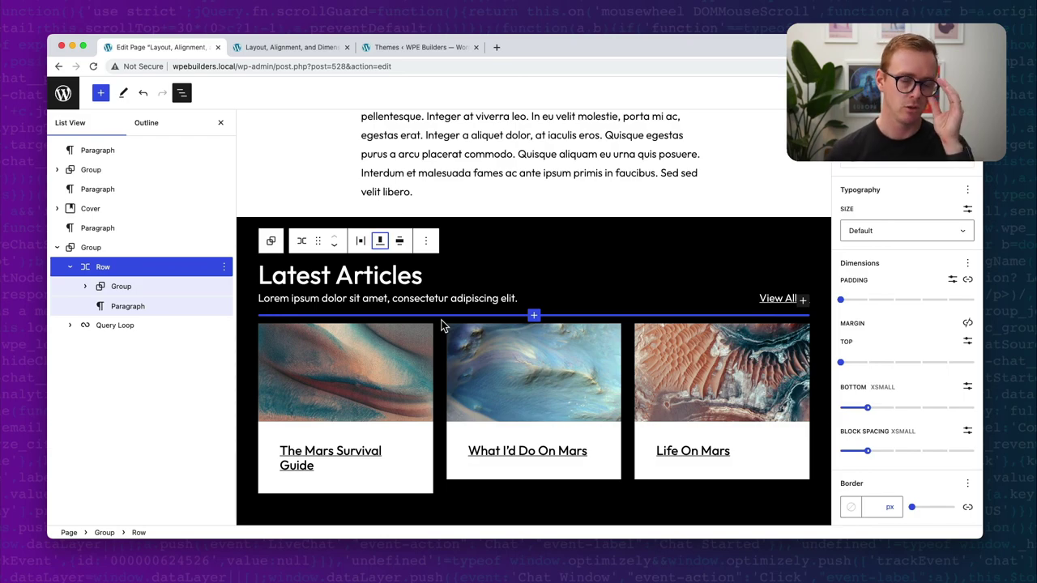
- Expand the Query Loop and its Post Template in the block list and select the article card Group
{"action": "left_click", "coordinate": [606, 244]}
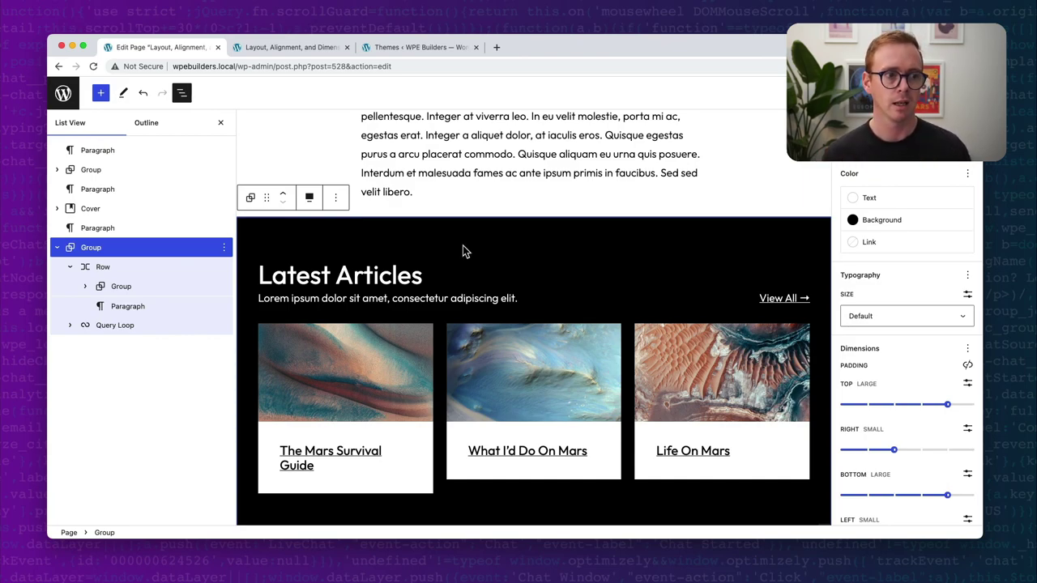
{"action": "left_click", "coordinate": [70, 325]}
{"action": "left_click", "coordinate": [114, 332]}
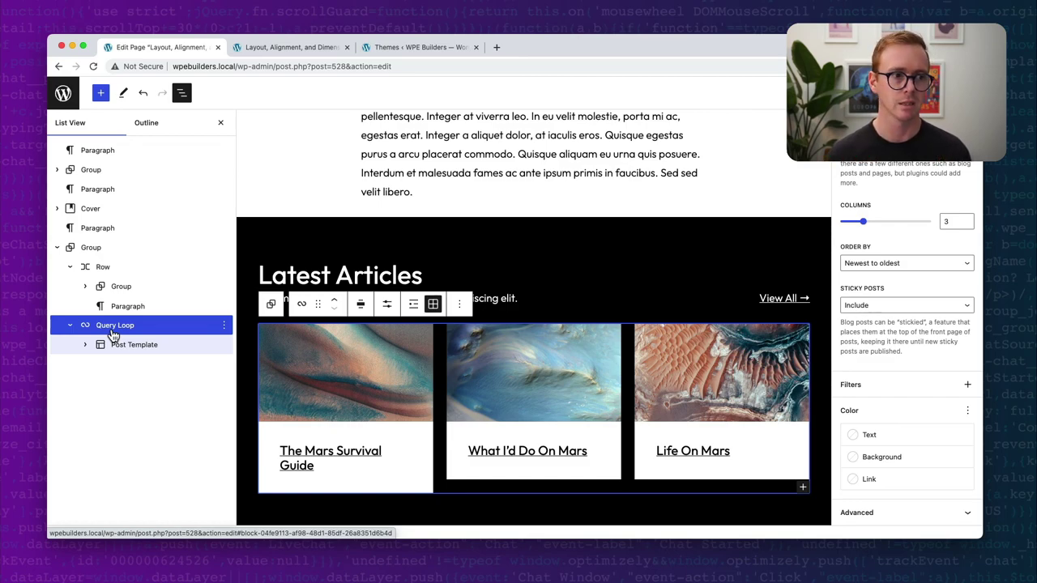
{"action": "left_click", "coordinate": [82, 347]}
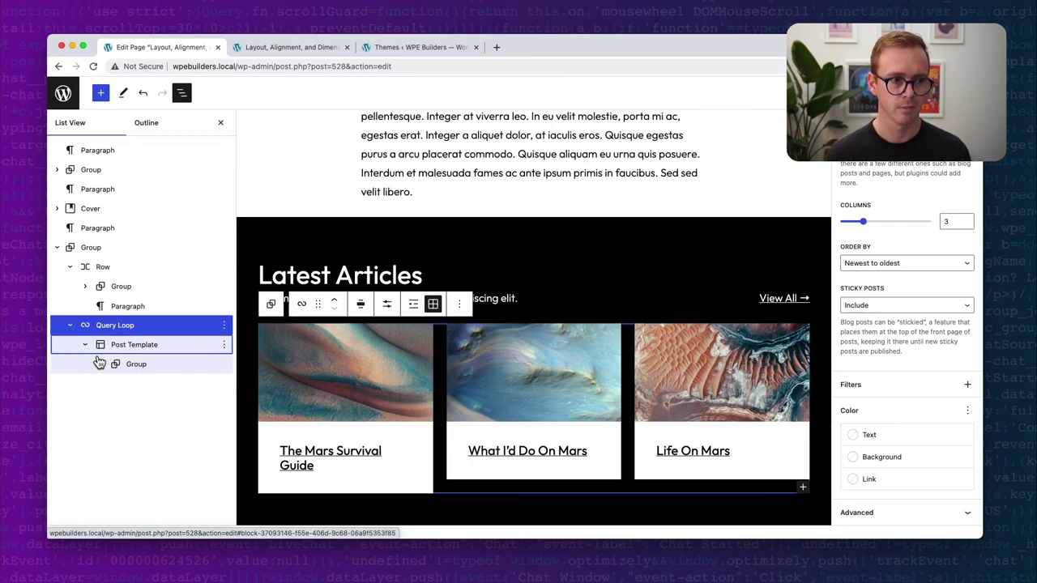
{"action": "left_click", "coordinate": [117, 350]}
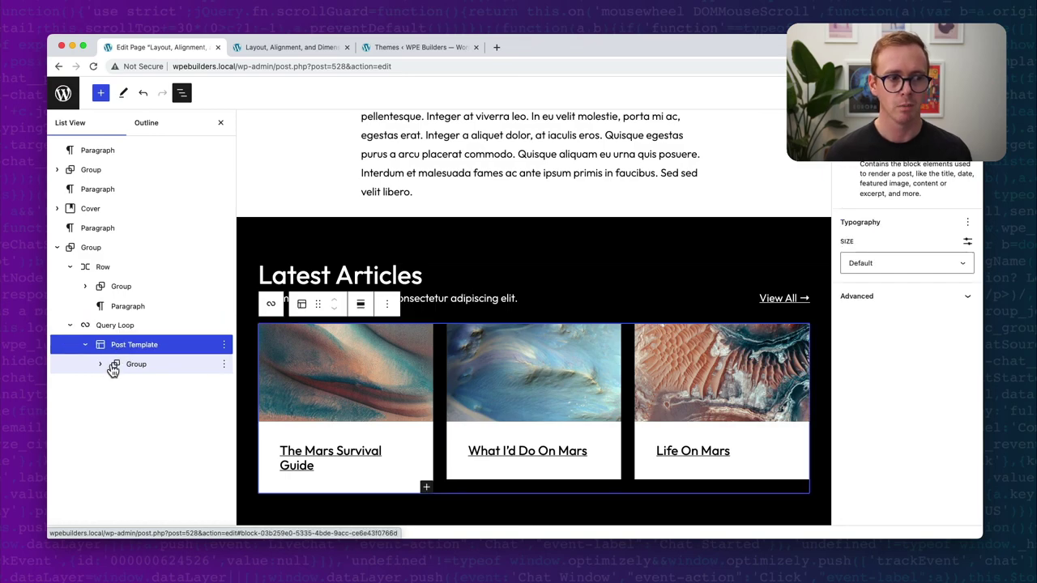
{"action": "left_click", "coordinate": [123, 367]}
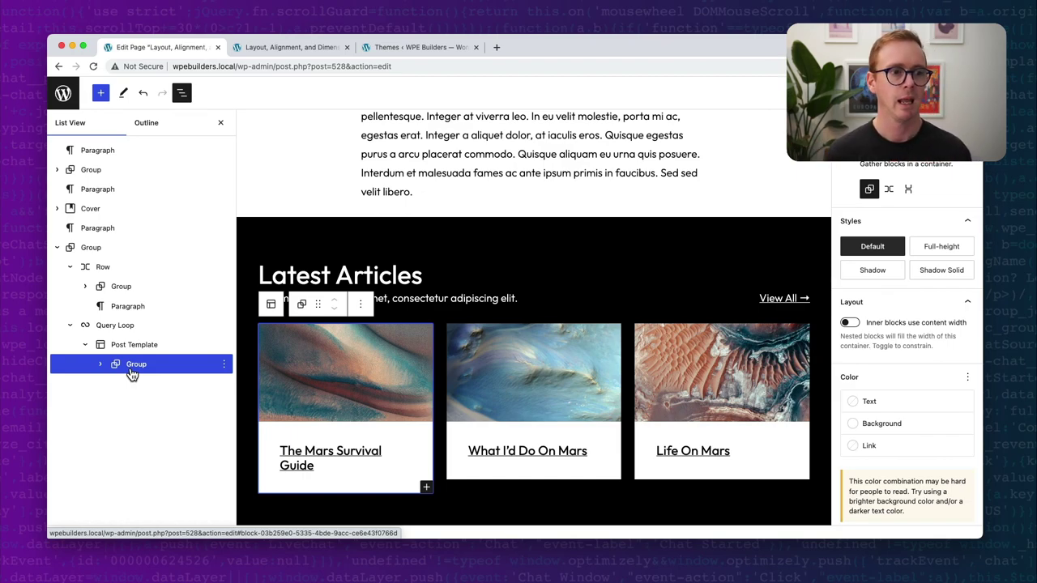
- Expand the card Group and its inner Group down to the Post Title, and examine both Groups' padding and block spacing
{"action": "left_click", "coordinate": [107, 369]}
{"action": "left_click", "coordinate": [101, 365]}
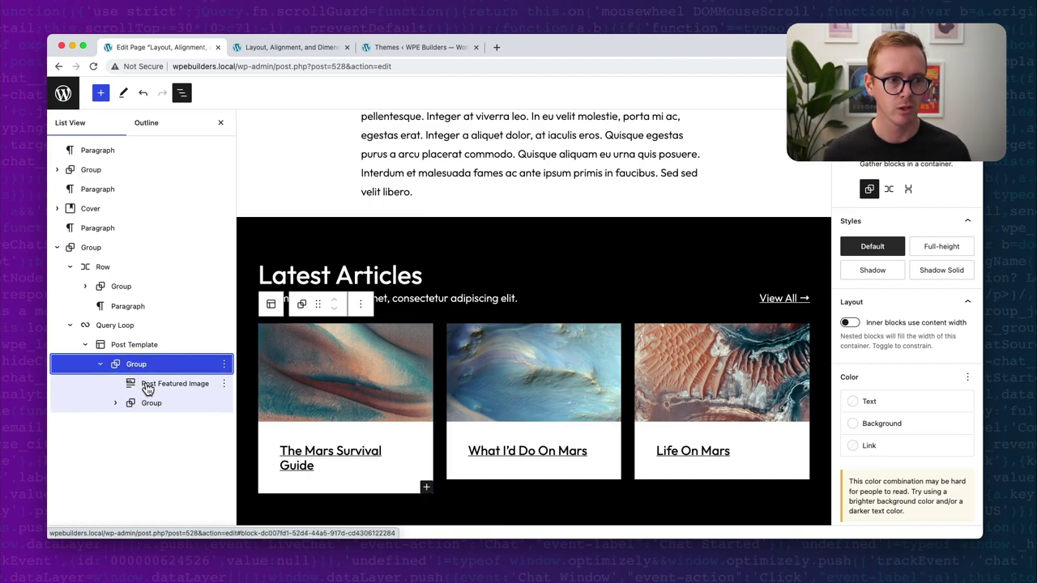
{"action": "left_click", "coordinate": [111, 404]}
{"action": "left_click", "coordinate": [113, 404]}
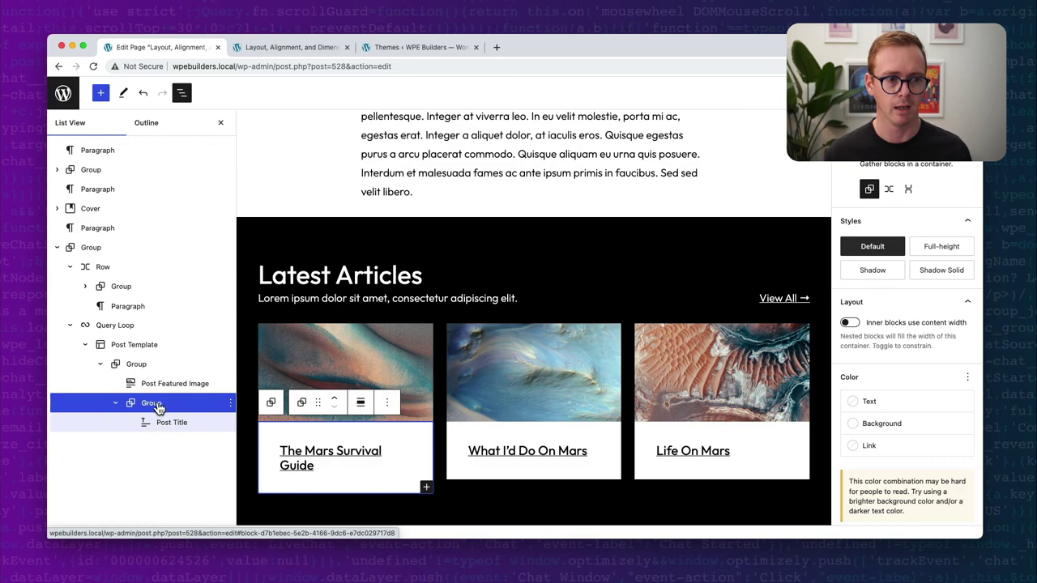
{"action": "scroll", "coordinate": [860, 450], "scroll_direction": "down", "scroll_amount": 3}
{"action": "scroll", "coordinate": [860, 451], "scroll_direction": "down", "scroll_amount": 3}
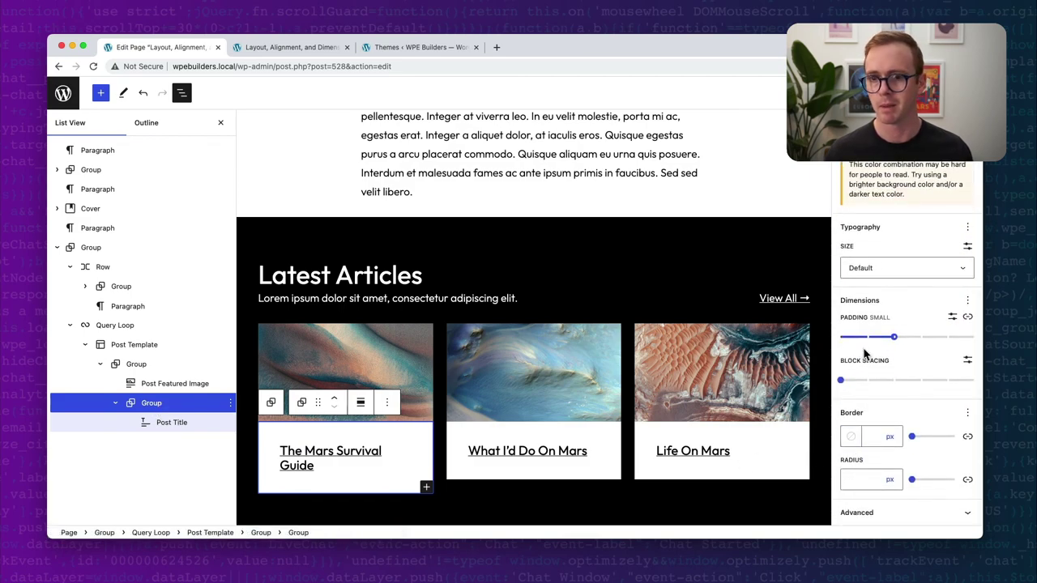
{"action": "left_click", "coordinate": [140, 365]}
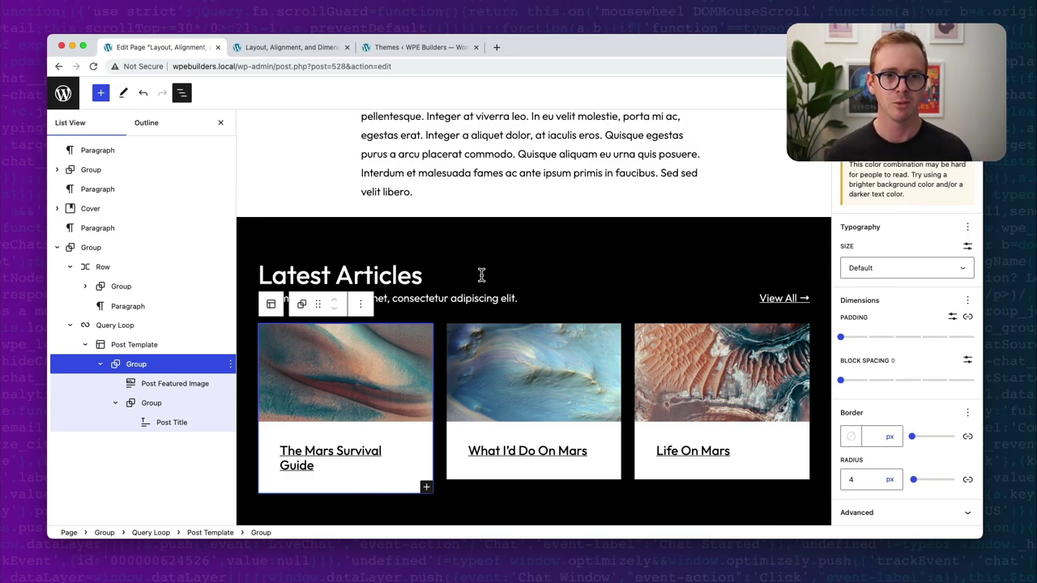
- Add the block spacing control to the Columns block holding the three feature cards and set it to Large
{"action": "scroll", "coordinate": [480, 277], "scroll_direction": "up", "scroll_amount": 1}
{"action": "scroll", "coordinate": [480, 278], "scroll_direction": "up", "scroll_amount": 15}
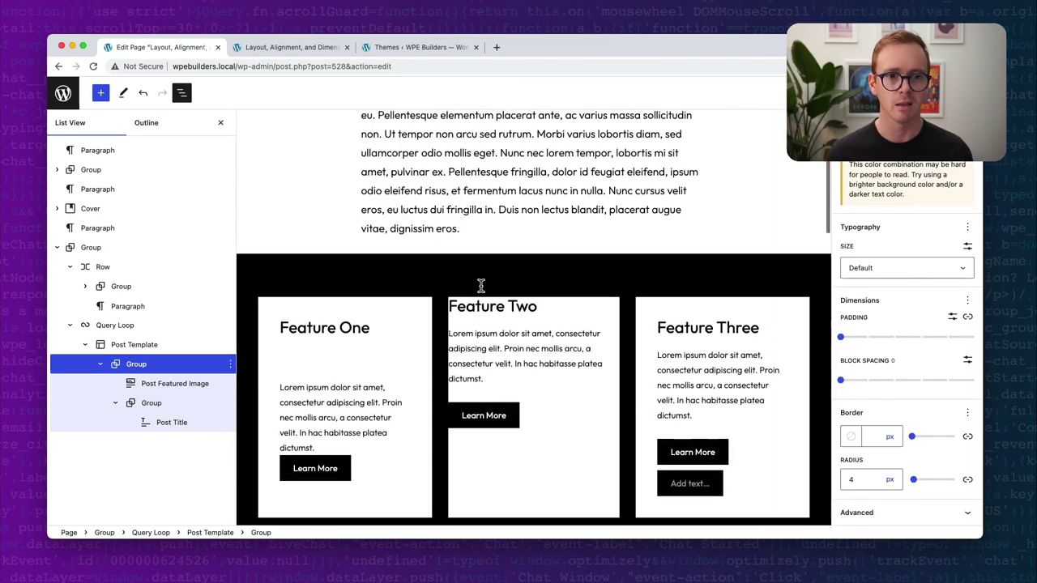
{"action": "left_click", "coordinate": [344, 356]}
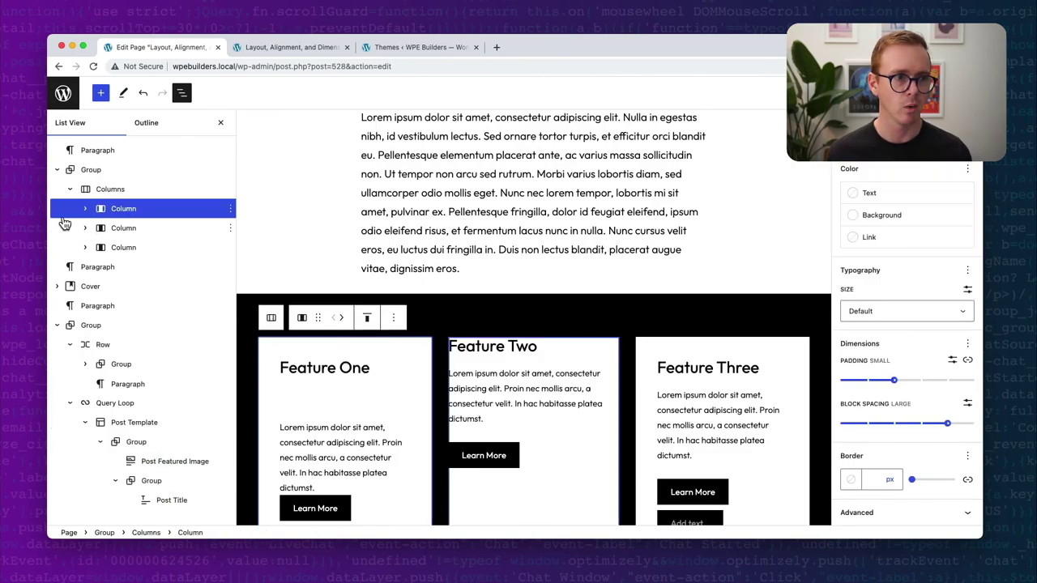
{"action": "left_click", "coordinate": [129, 175]}
{"action": "left_click", "coordinate": [127, 190]}
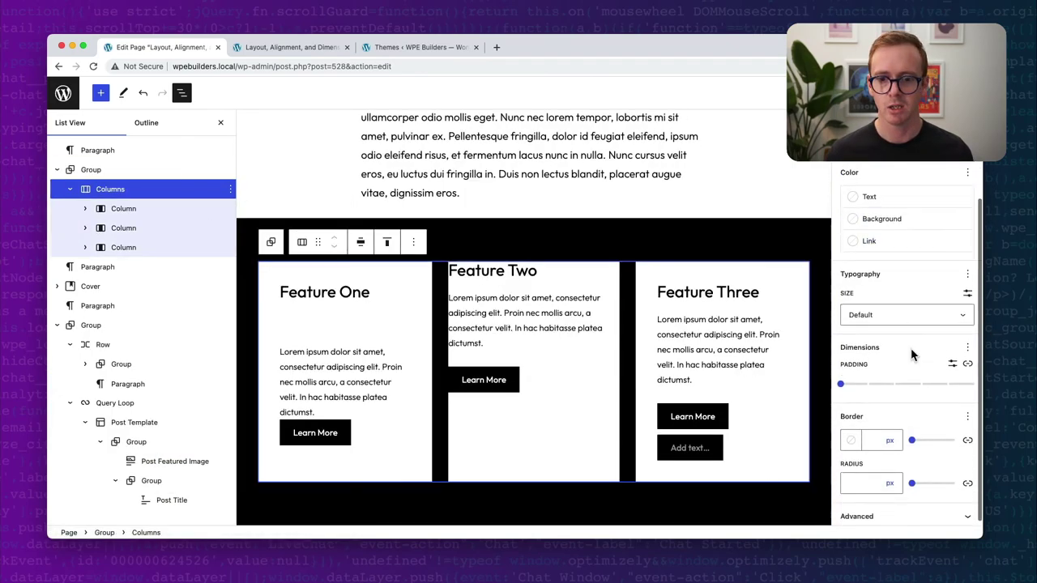
{"action": "left_click", "coordinate": [967, 343]}
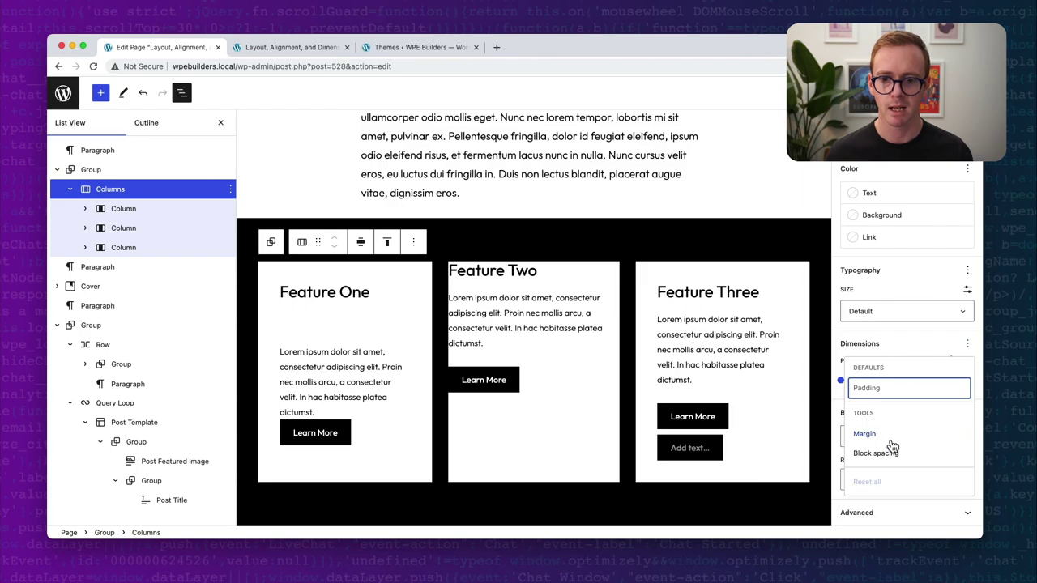
{"action": "left_click", "coordinate": [881, 453]}
{"action": "left_click", "coordinate": [912, 344]}
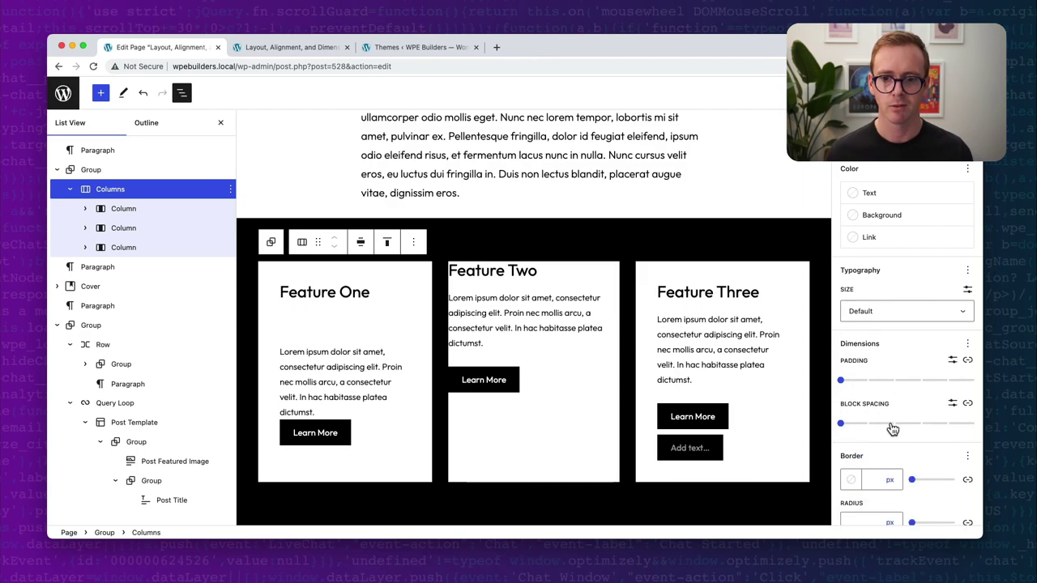
{"action": "left_click", "coordinate": [948, 425]}
{"action": "scroll", "coordinate": [676, 415], "scroll_direction": "down", "scroll_amount": 10}
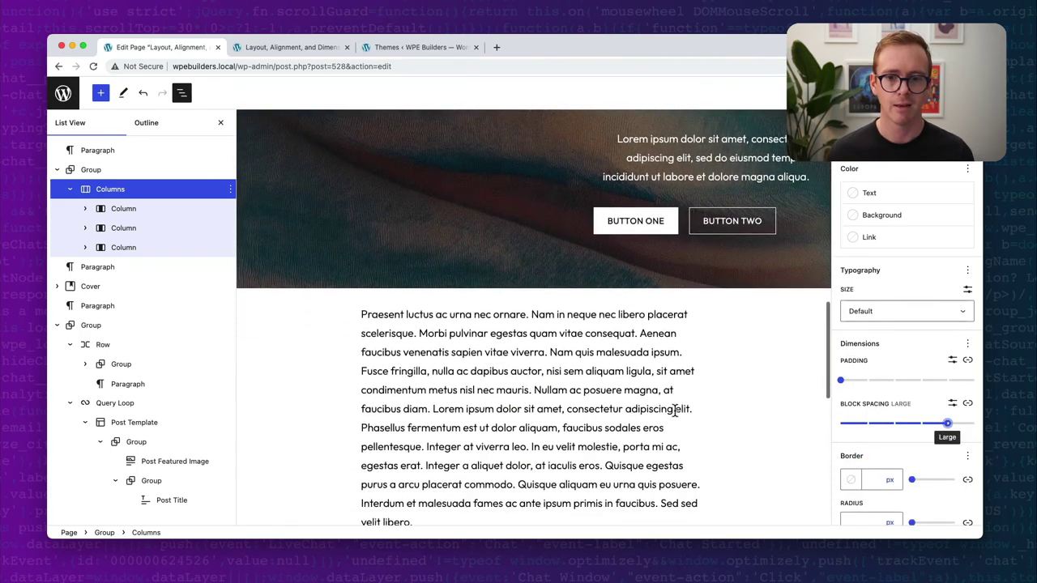
{"action": "scroll", "coordinate": [672, 416], "scroll_direction": "down", "scroll_amount": 3}
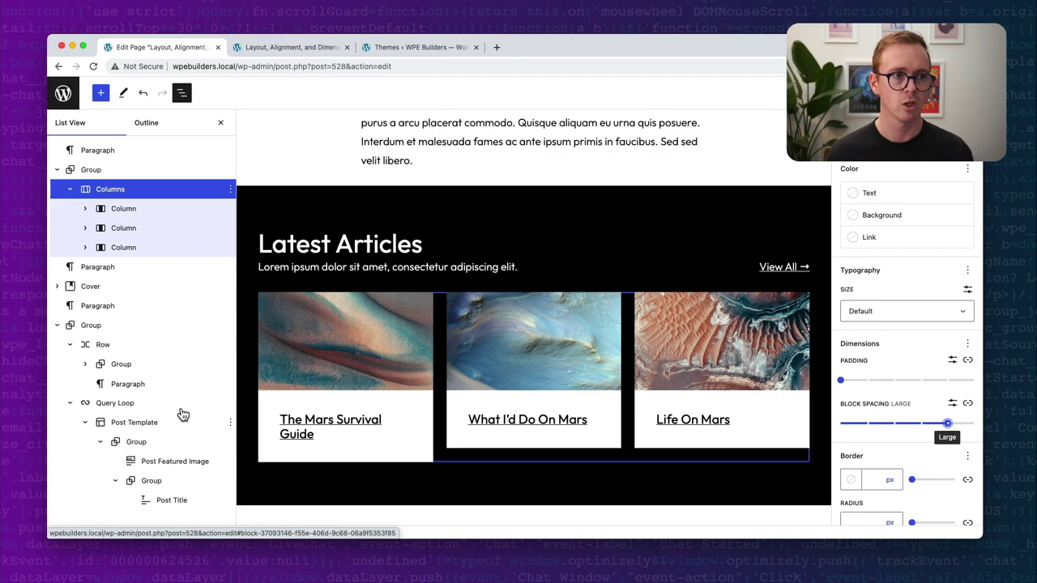
- Examine the settings of the Query Loop, its Post Template, the Post Title and the inner card Group, including that Group's padding
{"action": "left_click", "coordinate": [290, 397]}
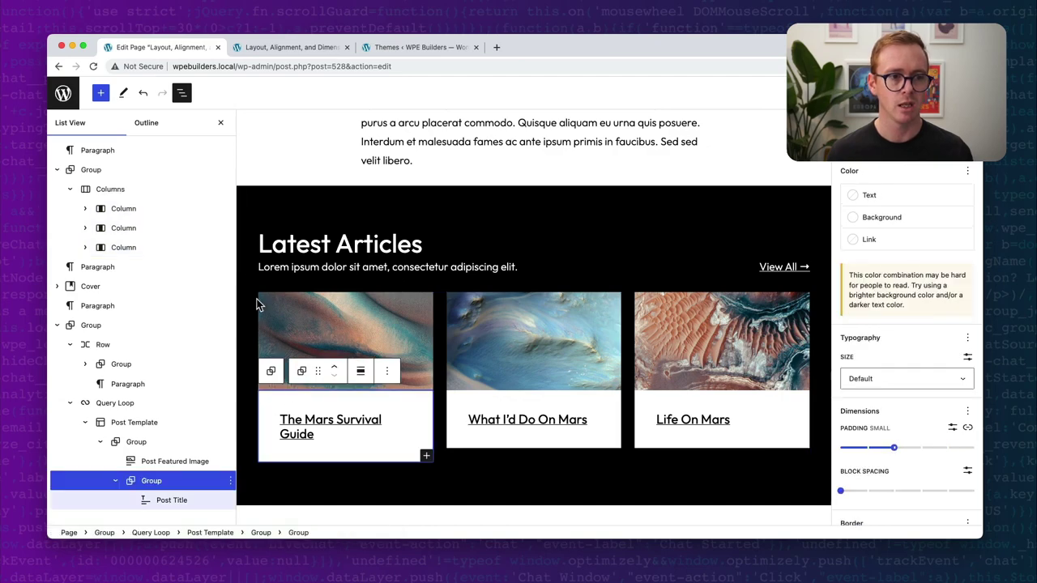
{"action": "left_click", "coordinate": [117, 403]}
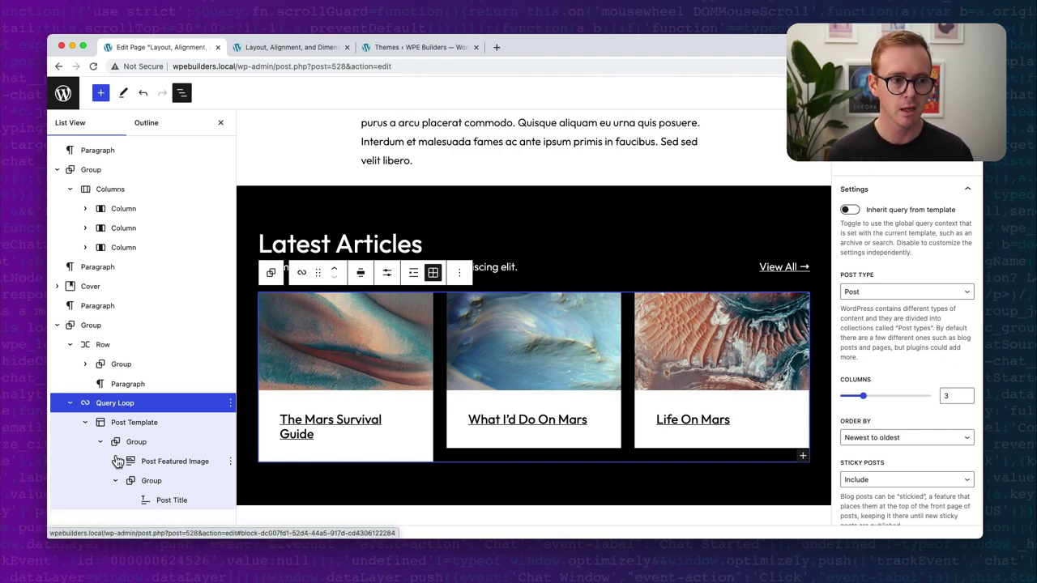
{"action": "left_click", "coordinate": [122, 422]}
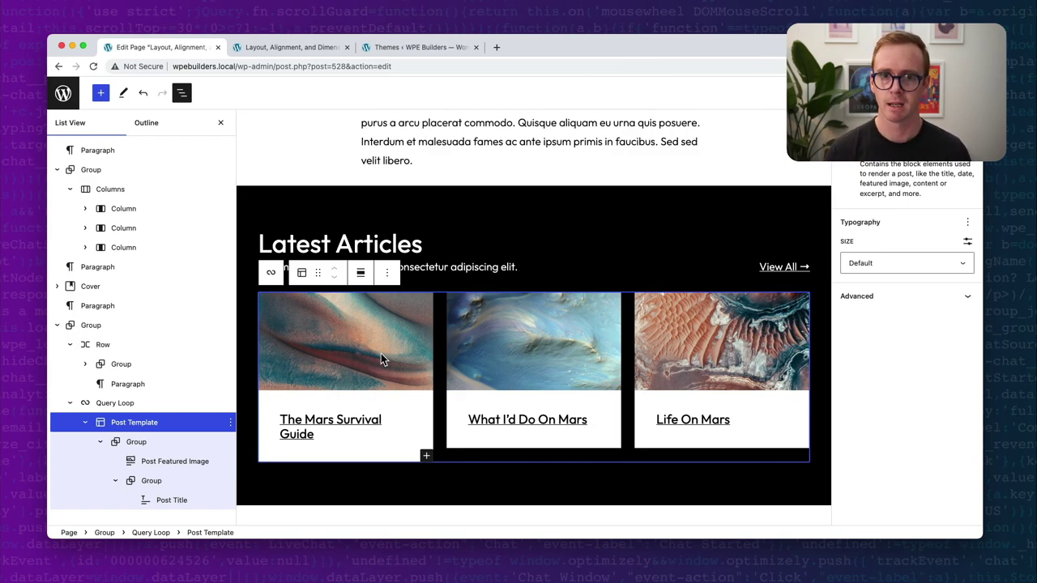
{"action": "left_click", "coordinate": [405, 418]}
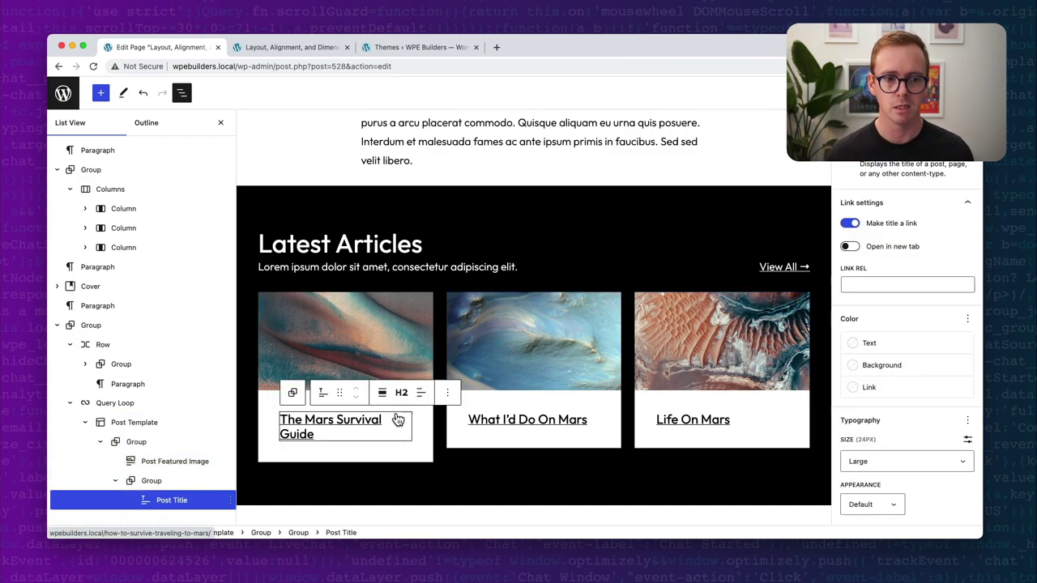
{"action": "left_click", "coordinate": [422, 423]}
{"action": "scroll", "coordinate": [873, 420], "scroll_direction": "down", "scroll_amount": 3}
{"action": "scroll", "coordinate": [874, 420], "scroll_direction": "down", "scroll_amount": 3}
{"action": "mouse_move", "coordinate": [893, 337]}
{"action": "left_mouse_down"}
{"action": "mouse_move", "coordinate": [950, 338]}
{"action": "mouse_move", "coordinate": [887, 341]}
{"action": "mouse_move", "coordinate": [895, 340]}
{"action": "left_mouse_up"}
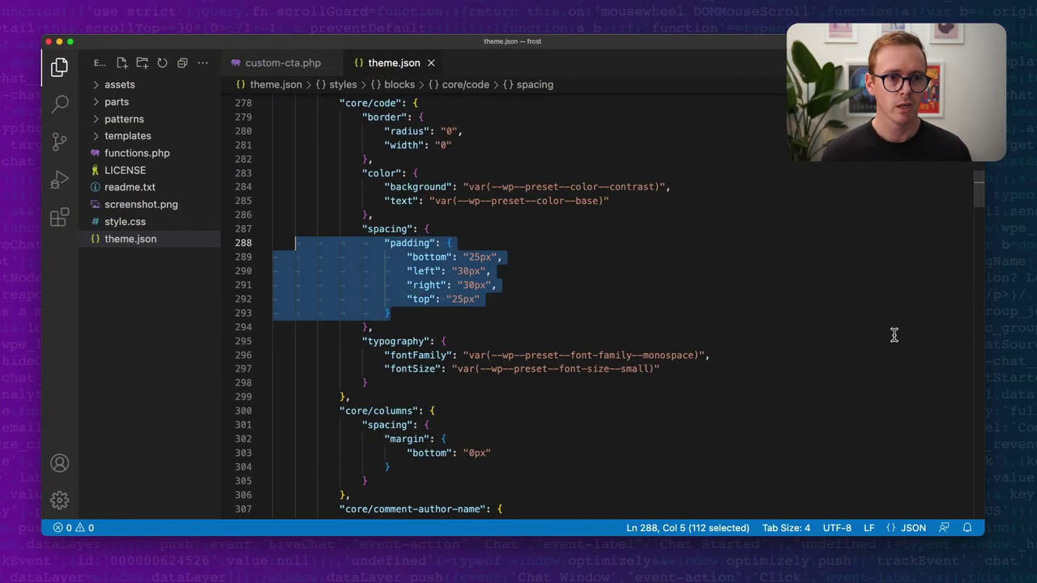
- Switch to theme.json in VS Code, find the spacingSizes presets and highlight the xSmall size line
{"action": "scroll", "coordinate": [387, 316], "scroll_direction": "up", "scroll_amount": 5}
{"action": "scroll", "coordinate": [386, 318], "scroll_direction": "up", "scroll_amount": 10}
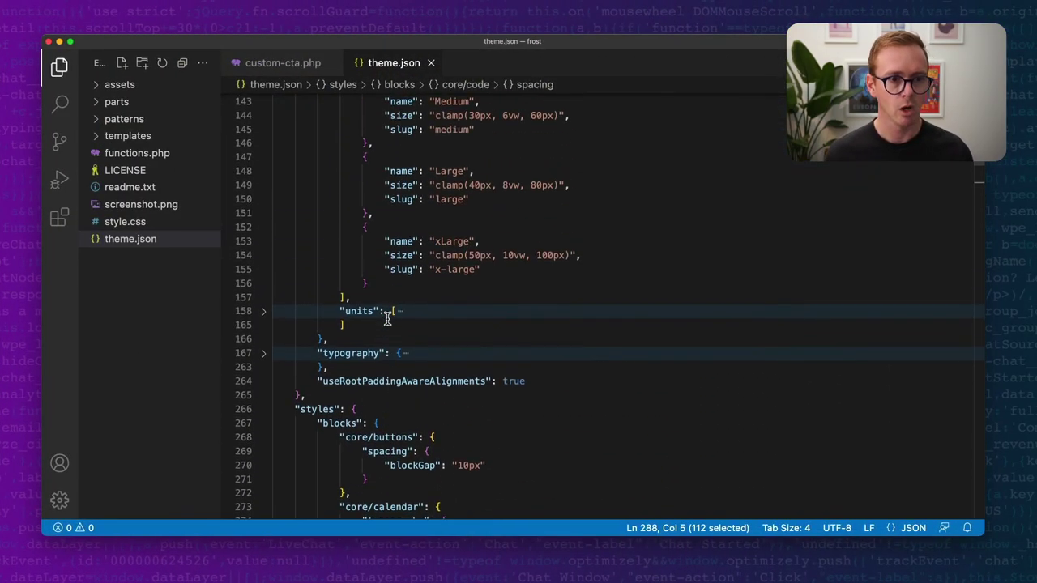
{"action": "scroll", "coordinate": [386, 319], "scroll_direction": "down", "scroll_amount": 4}
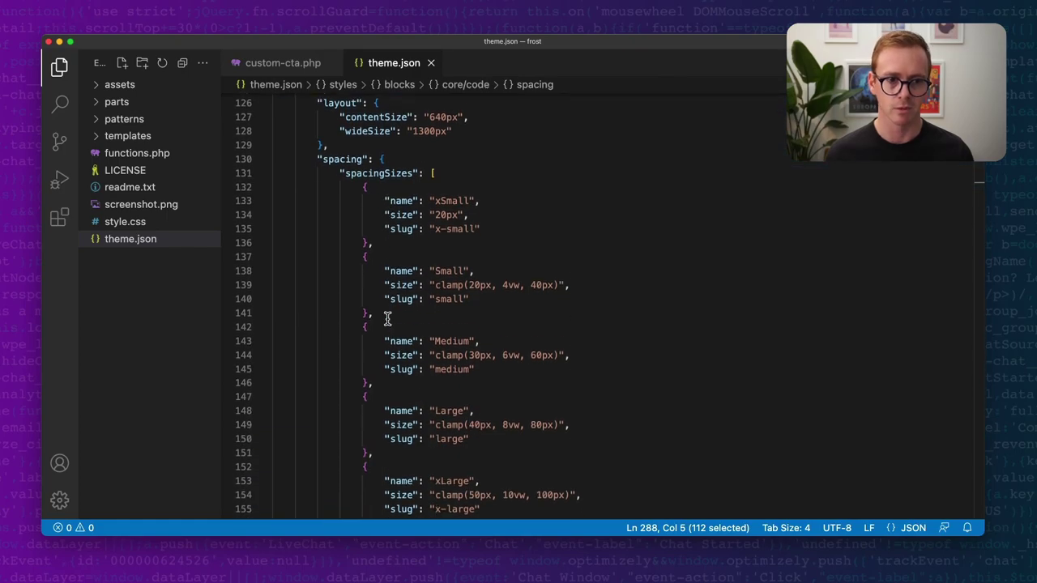
{"action": "mouse_move", "coordinate": [394, 319]}
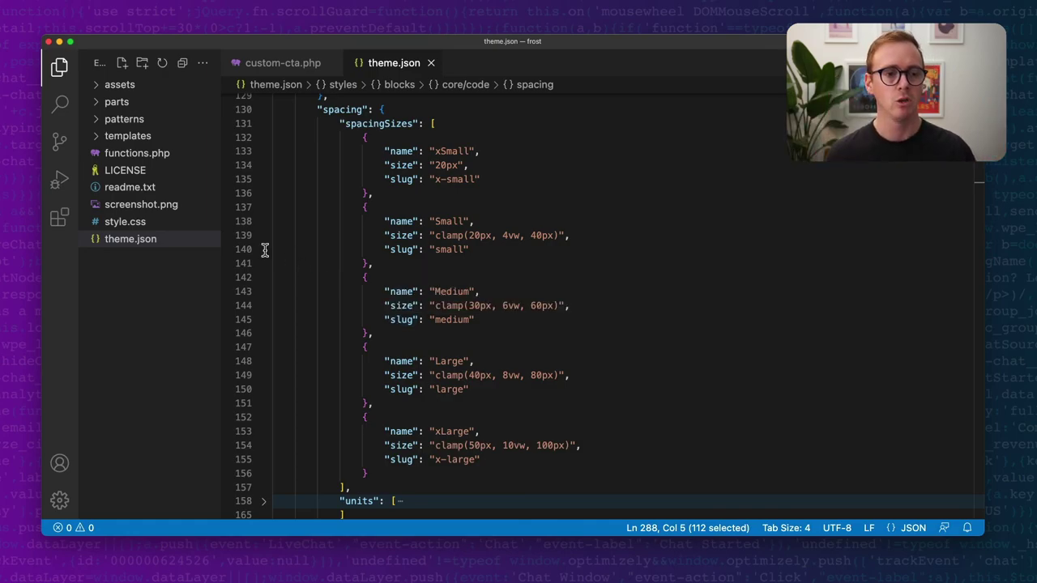
{"action": "mouse_move", "coordinate": [351, 128]}
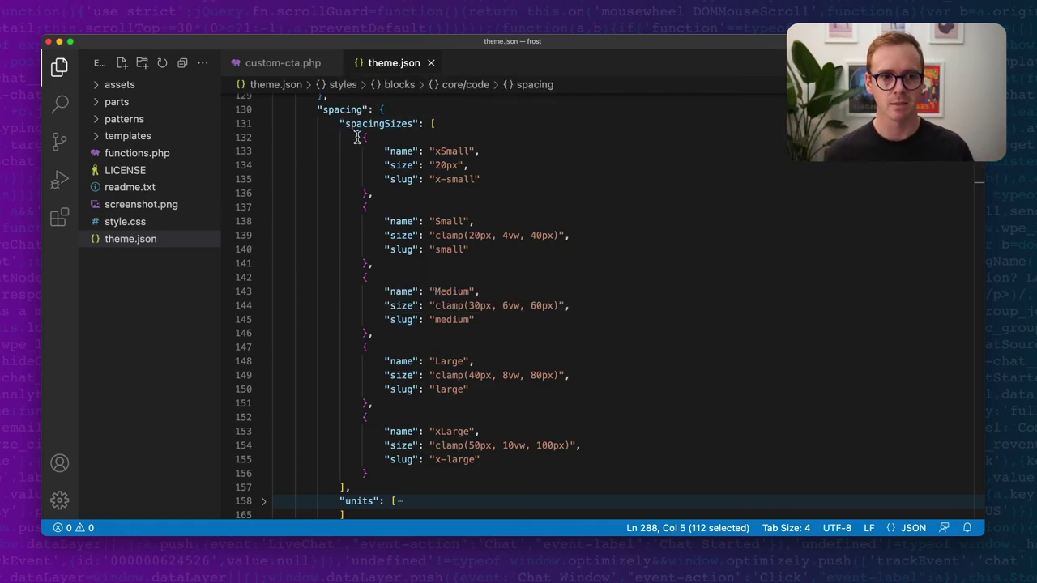
{"action": "mouse_move", "coordinate": [461, 168]}
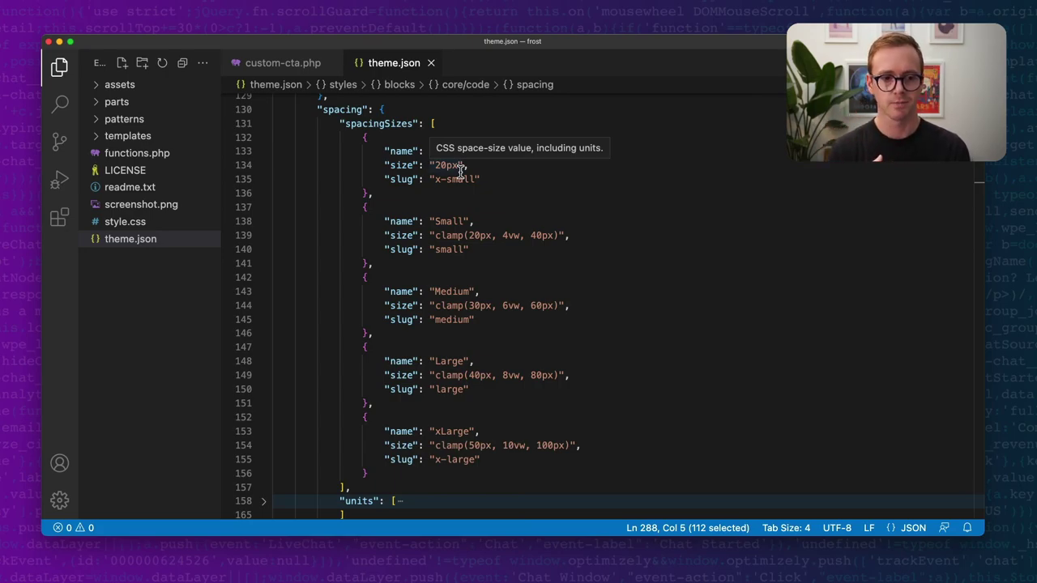
{"action": "left_click_drag", "start_coordinate": [468, 165], "coordinate": [384, 165]}
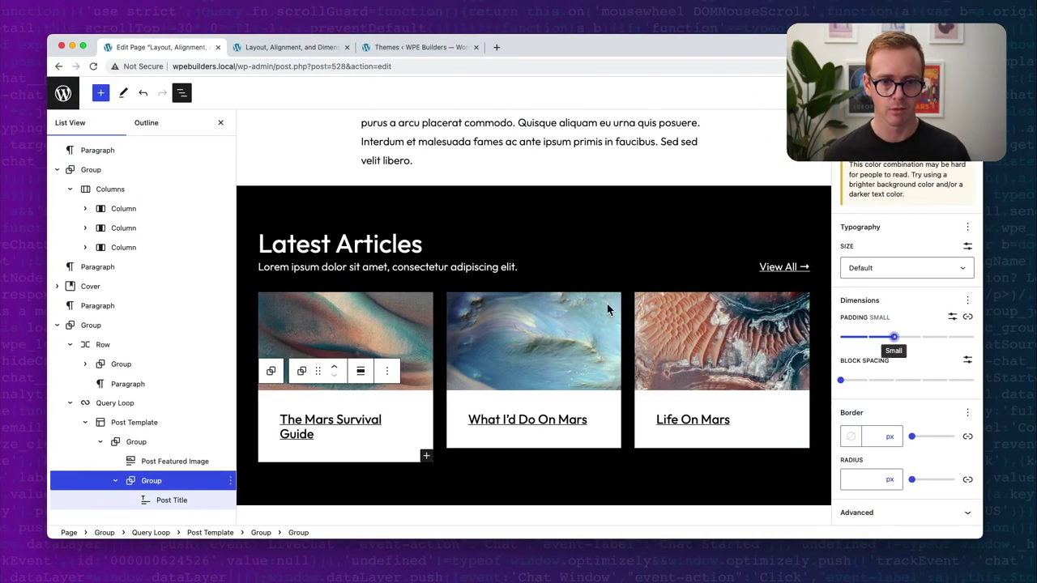
- Return to the page editor and set the block spacing of the feature cards' Columns block to xSmall
{"action": "scroll", "coordinate": [753, 313], "scroll_direction": "up", "scroll_amount": 10}
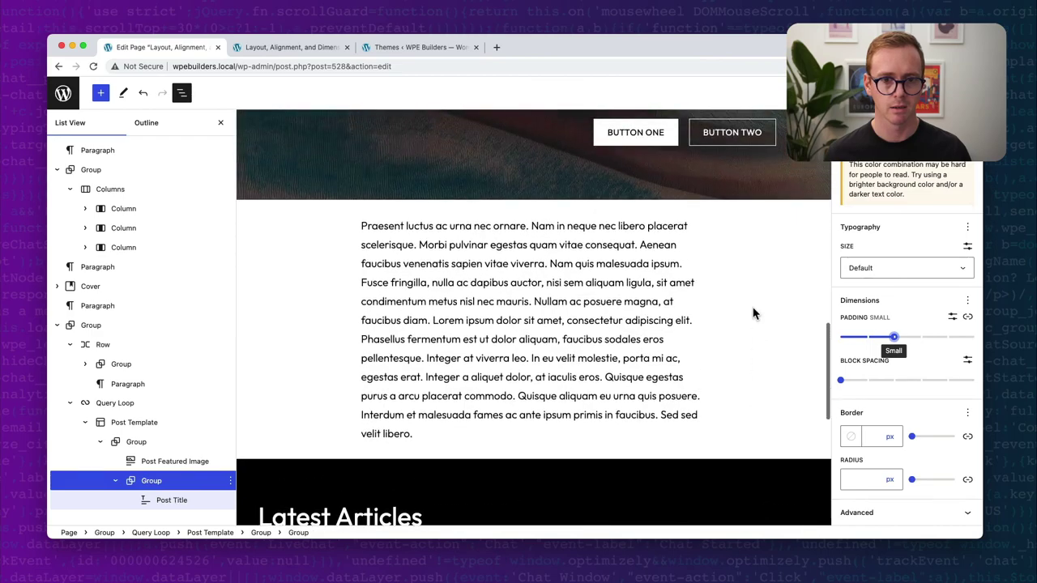
{"action": "scroll", "coordinate": [750, 313], "scroll_direction": "up", "scroll_amount": 10}
{"action": "scroll", "coordinate": [571, 264], "scroll_direction": "down", "scroll_amount": 5}
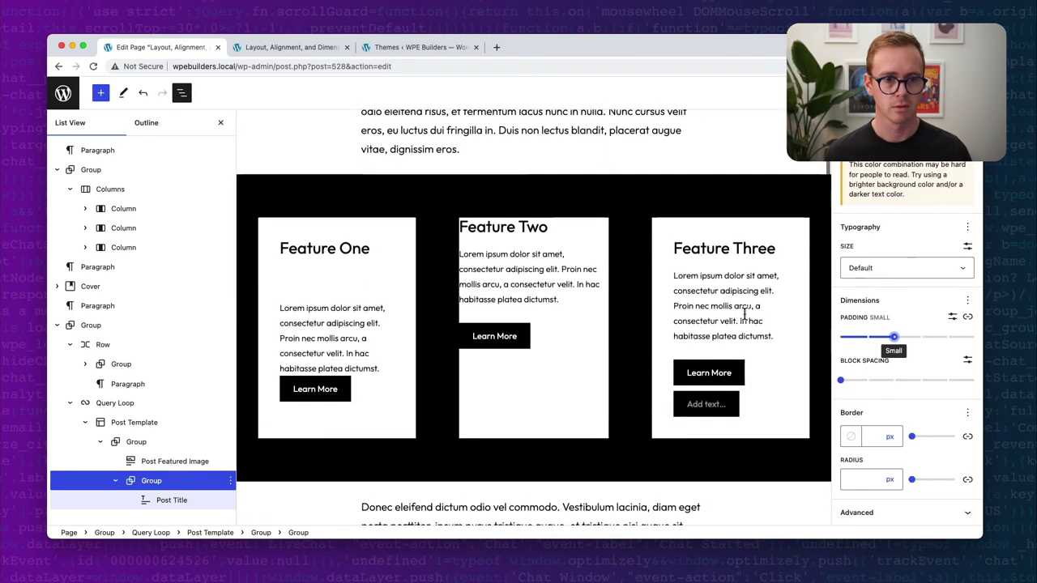
{"action": "left_click", "coordinate": [549, 402]}
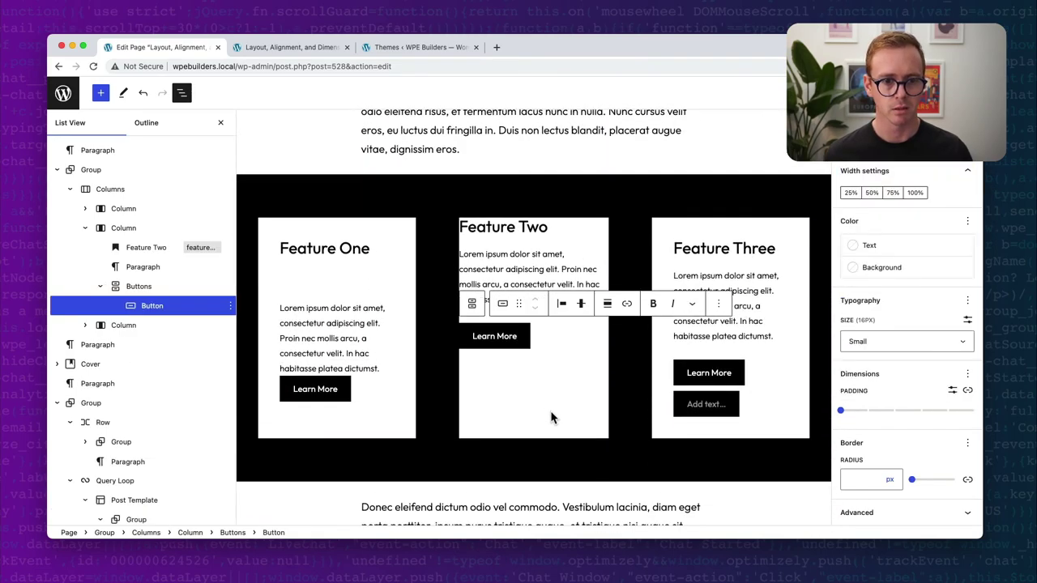
{"action": "left_click", "coordinate": [536, 420]}
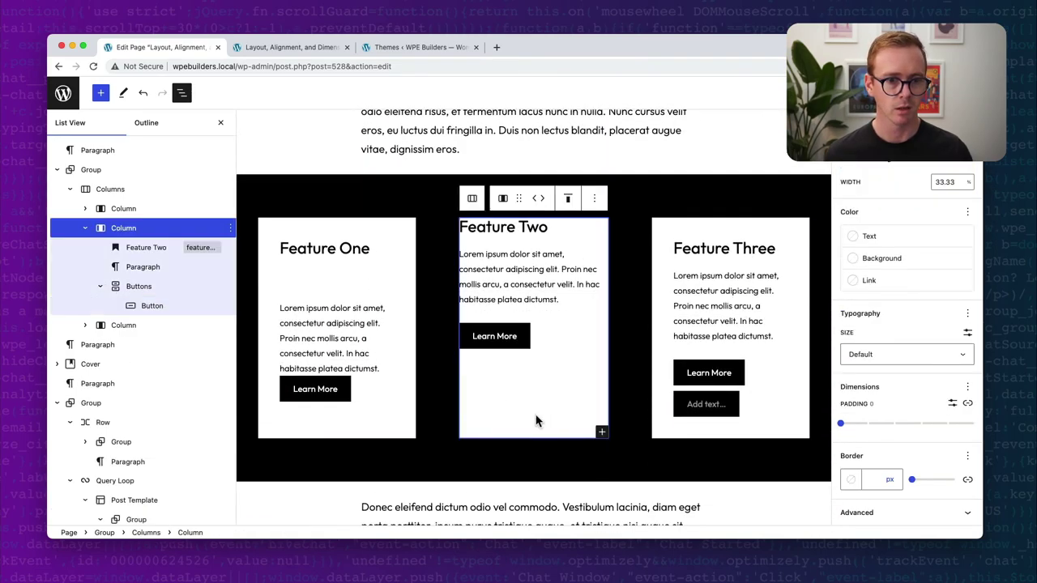
{"action": "left_click", "coordinate": [92, 190]}
{"action": "scroll", "coordinate": [875, 405], "scroll_direction": "down", "scroll_amount": 4}
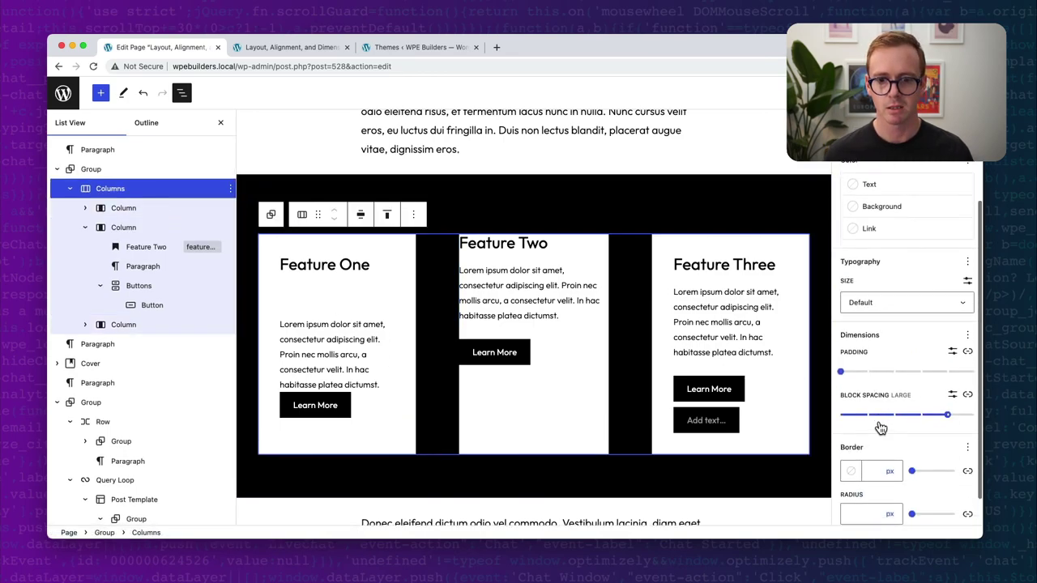
{"action": "left_click", "coordinate": [866, 411]}
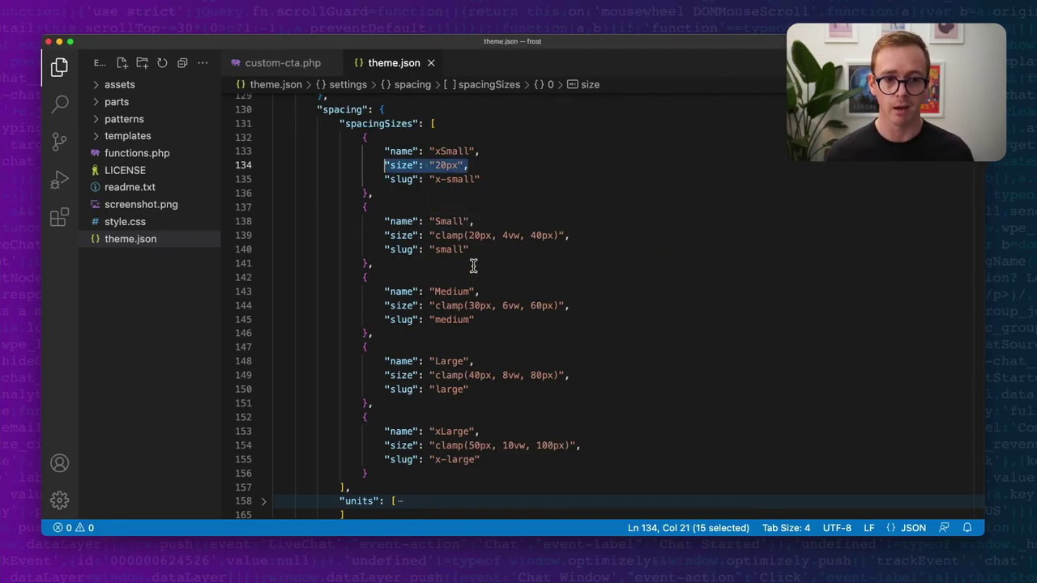
- Set the block spacing of the feature cards' Columns block to xLarge
{"action": "mouse_move", "coordinate": [433, 234]}
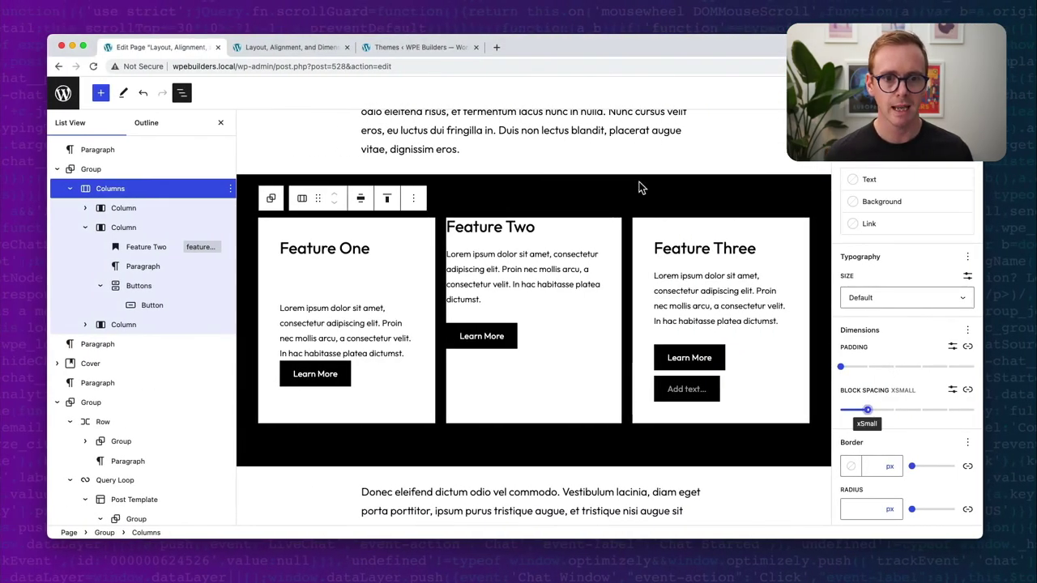
{"action": "left_click", "coordinate": [638, 188]}
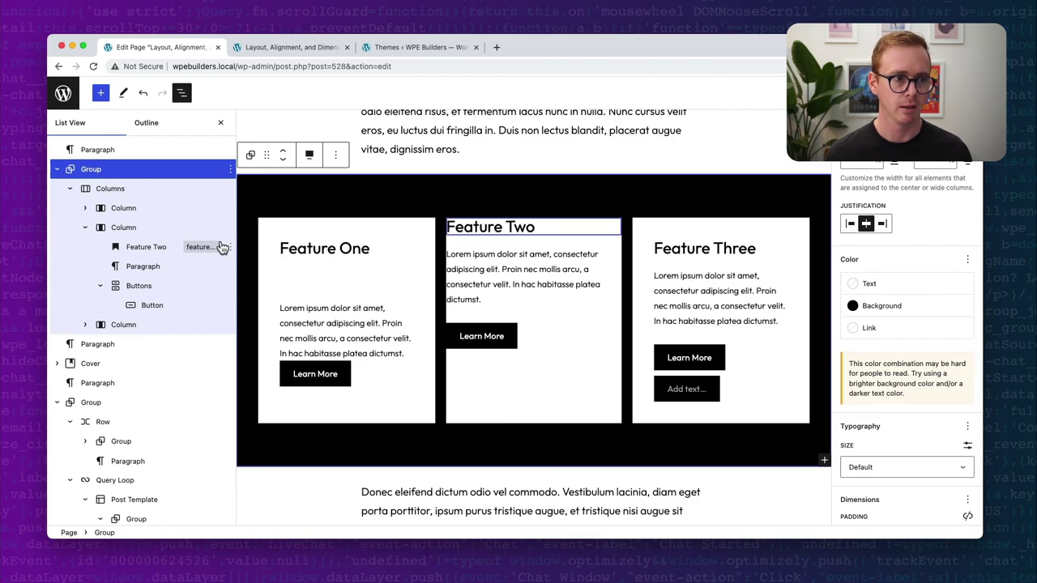
{"action": "left_click", "coordinate": [132, 191]}
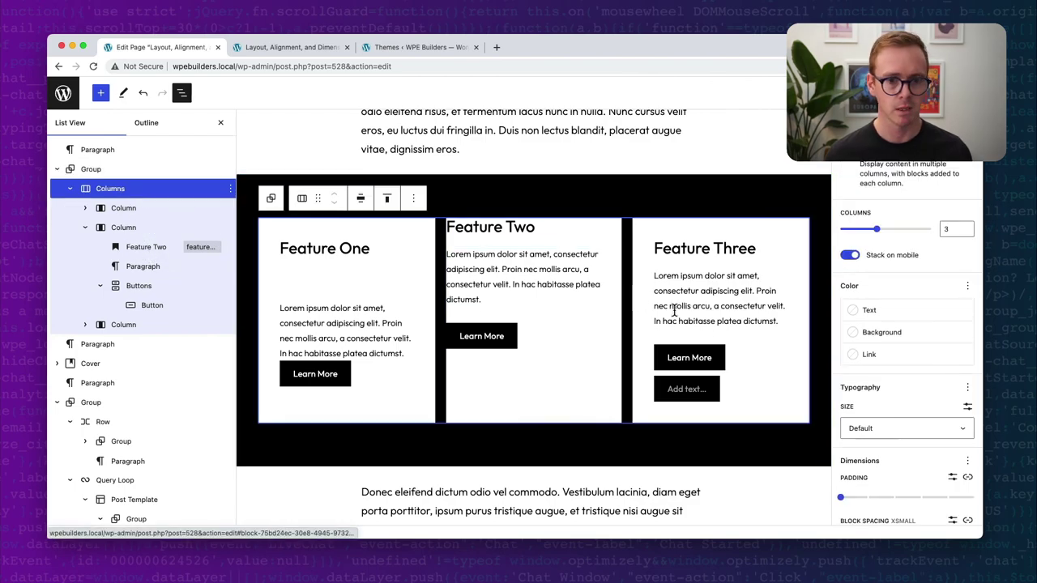
{"action": "scroll", "coordinate": [927, 451], "scroll_direction": "down", "scroll_amount": 5}
{"action": "left_click", "coordinate": [960, 381]}
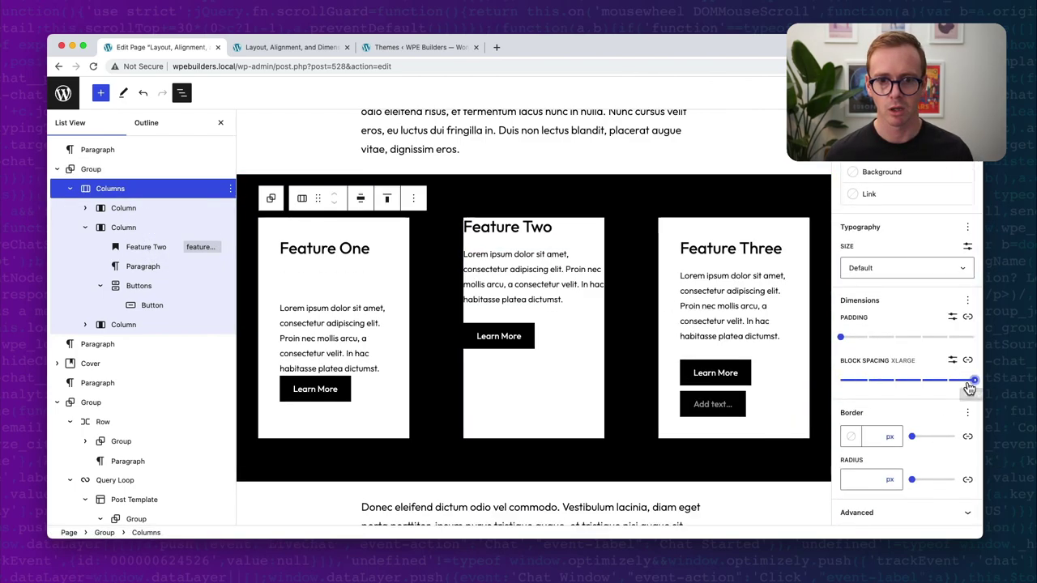
- Set the Feature Two column's padding to Small and delete the empty button in the Feature Three column
{"action": "left_click", "coordinate": [528, 412]}
{"action": "left_click", "coordinate": [555, 435]}
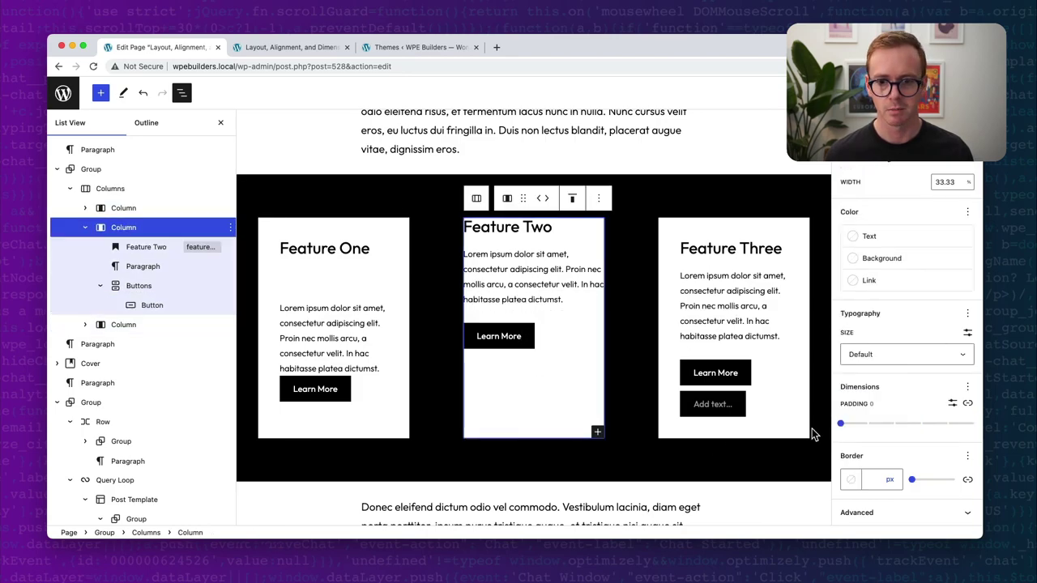
{"action": "left_click", "coordinate": [905, 427]}
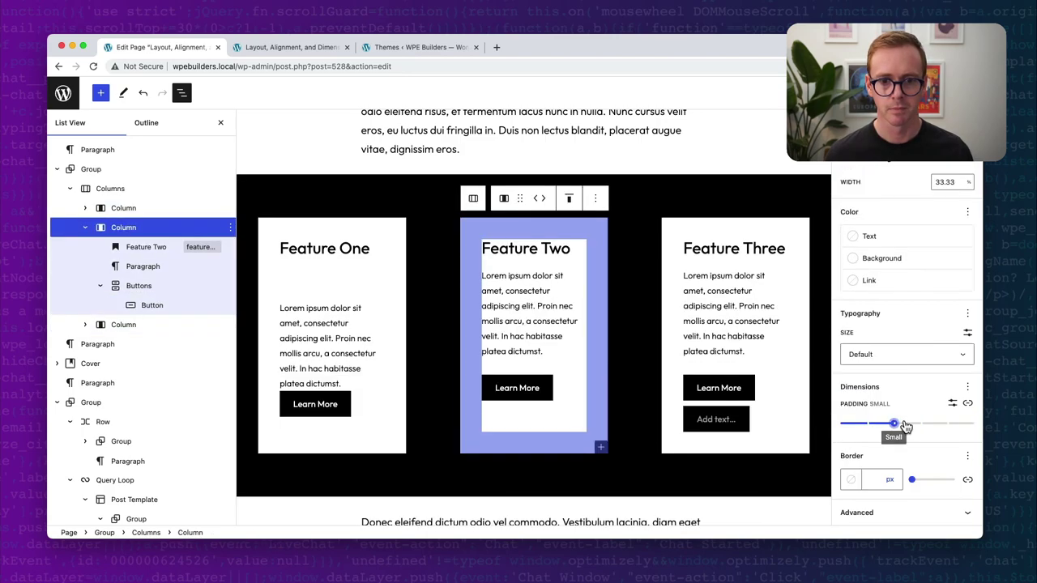
{"action": "left_click", "coordinate": [716, 419]}
{"action": "left_click", "coordinate": [848, 354]}
{"action": "left_click", "coordinate": [902, 326]}
- Set the Feature One column's block spacing to xSmall
{"action": "left_click", "coordinate": [312, 300]}
{"action": "left_click", "coordinate": [295, 397]}
{"action": "left_click", "coordinate": [290, 374]}
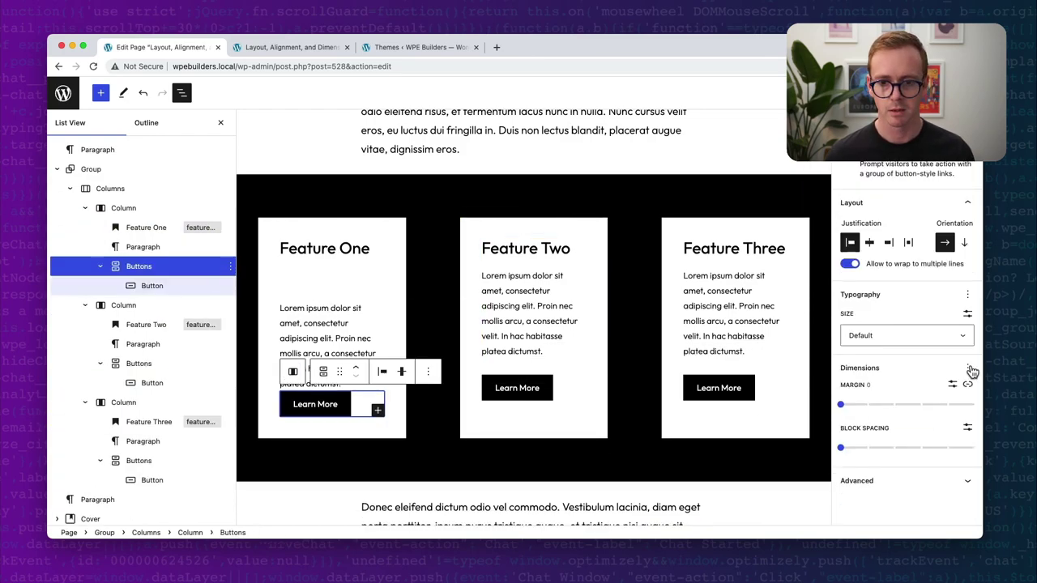
{"action": "left_click", "coordinate": [292, 411]}
{"action": "scroll", "coordinate": [907, 365], "scroll_direction": "down", "scroll_amount": 2}
{"action": "left_click", "coordinate": [879, 424]}
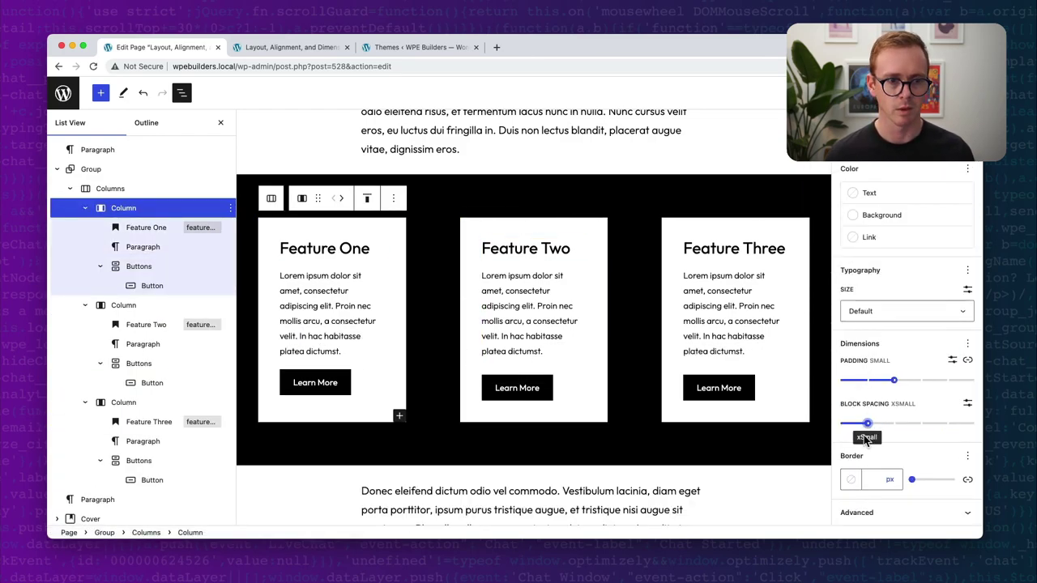
- Set the outer black Group's top and bottom padding to xLarge and its right and left padding to Large
{"action": "left_click", "coordinate": [463, 201]}
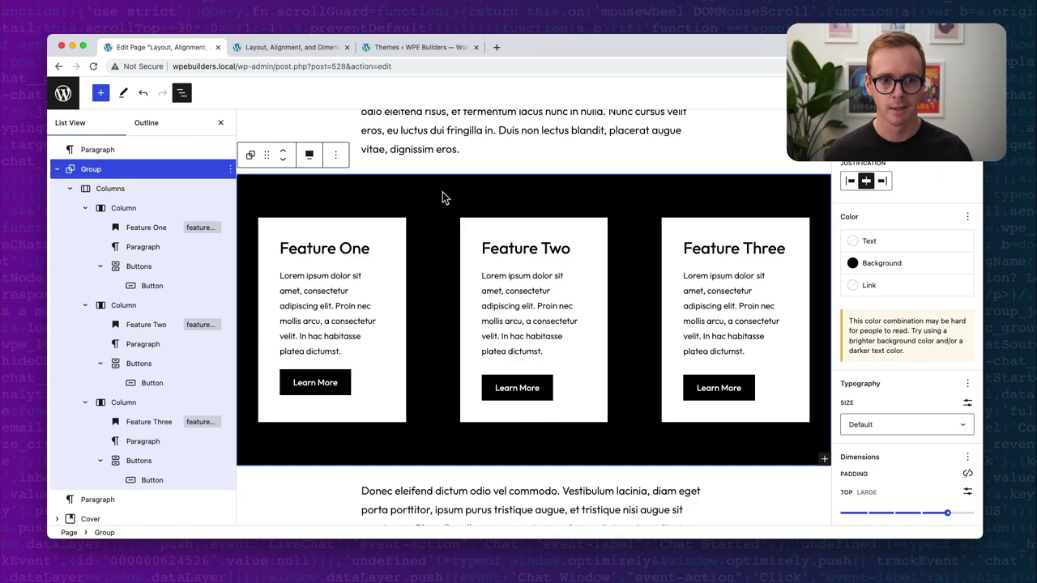
{"action": "scroll", "coordinate": [922, 325], "scroll_direction": "down", "scroll_amount": 5}
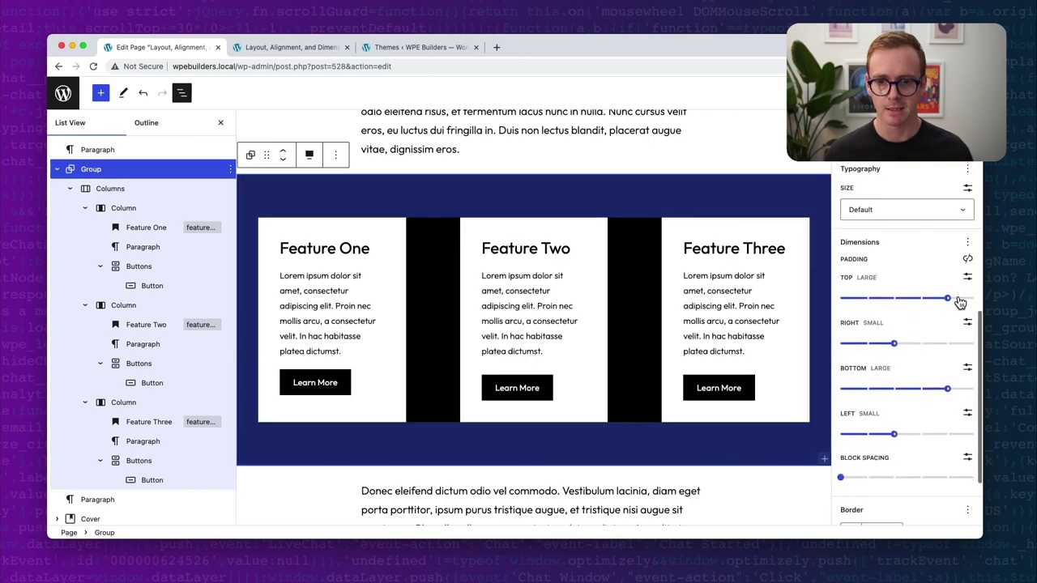
{"action": "left_click_drag", "start_coordinate": [946, 299], "coordinate": [975, 298]}
{"action": "left_click", "coordinate": [964, 389]}
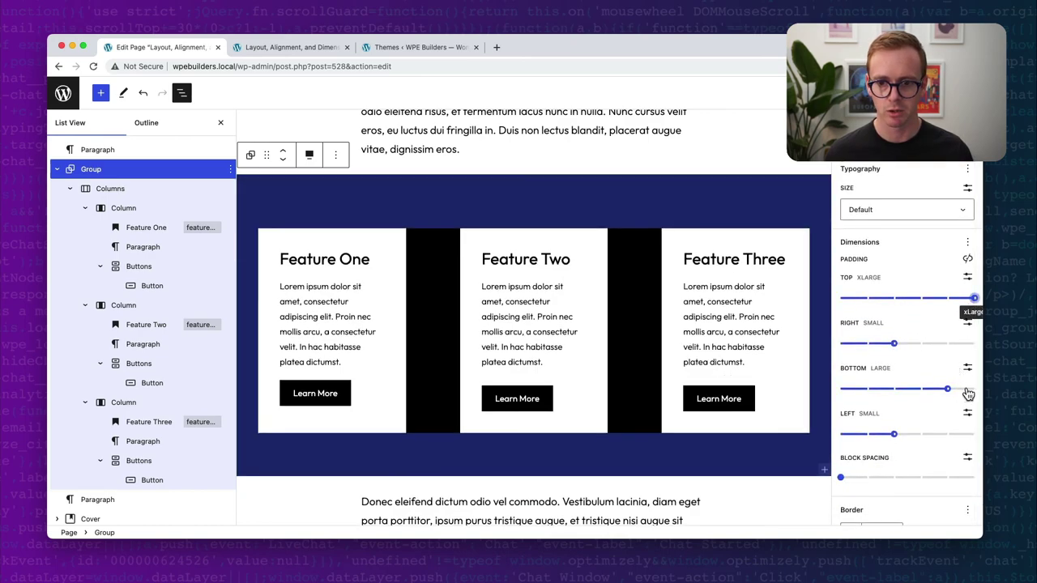
{"action": "left_click_drag", "start_coordinate": [924, 349], "coordinate": [947, 344]}
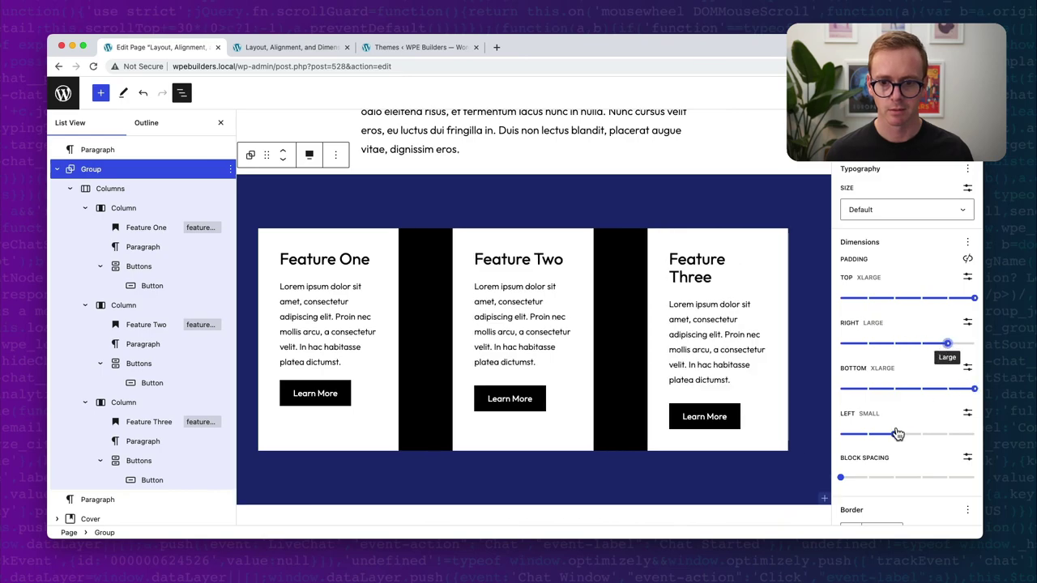
{"action": "left_click", "coordinate": [947, 434]}
- Switch to theme.json in VS Code and highlight the Small preset's clamp(20px, 4vw, 40px) value
{"action": "left_click", "coordinate": [711, 432]}
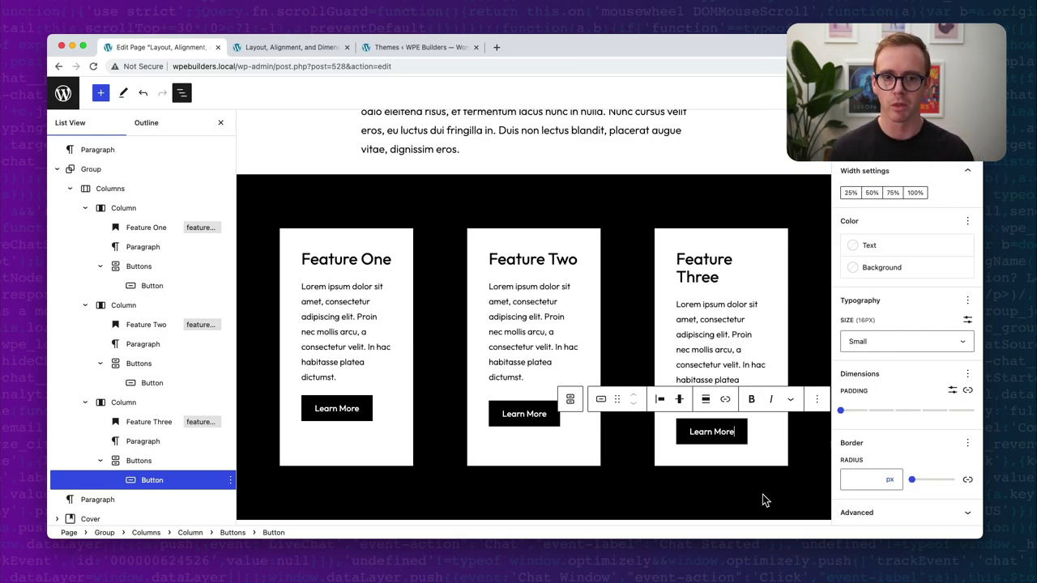
{"action": "left_click", "coordinate": [635, 321]}
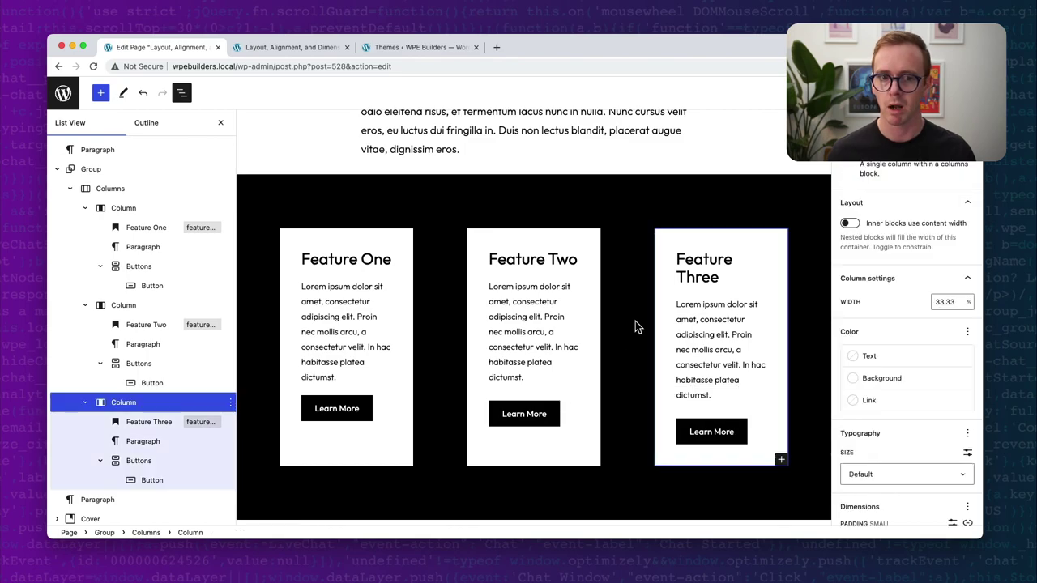
{"action": "left_click", "coordinate": [627, 197]}
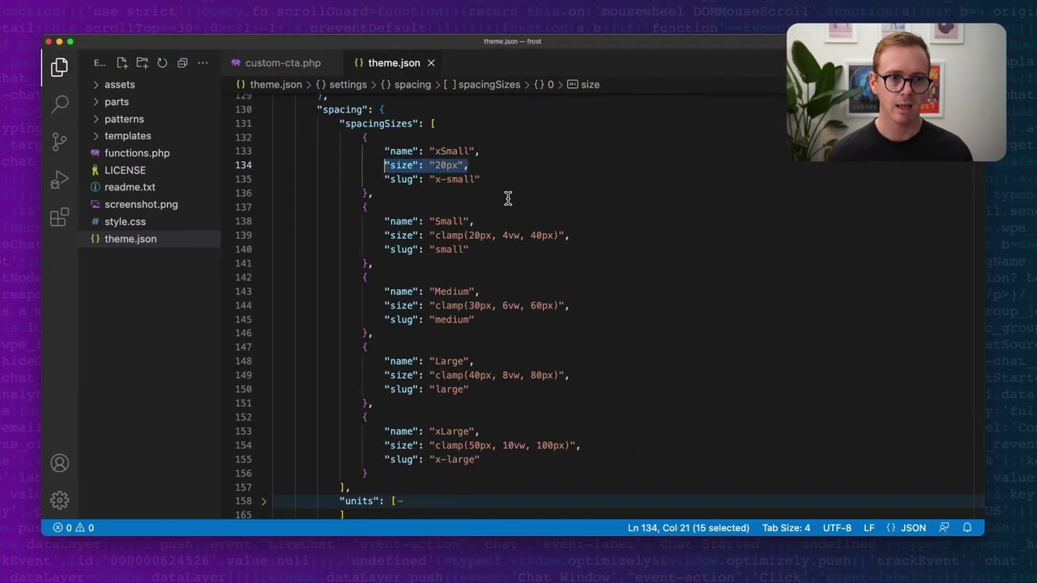
{"action": "left_click_drag", "start_coordinate": [435, 235], "coordinate": [559, 237]}
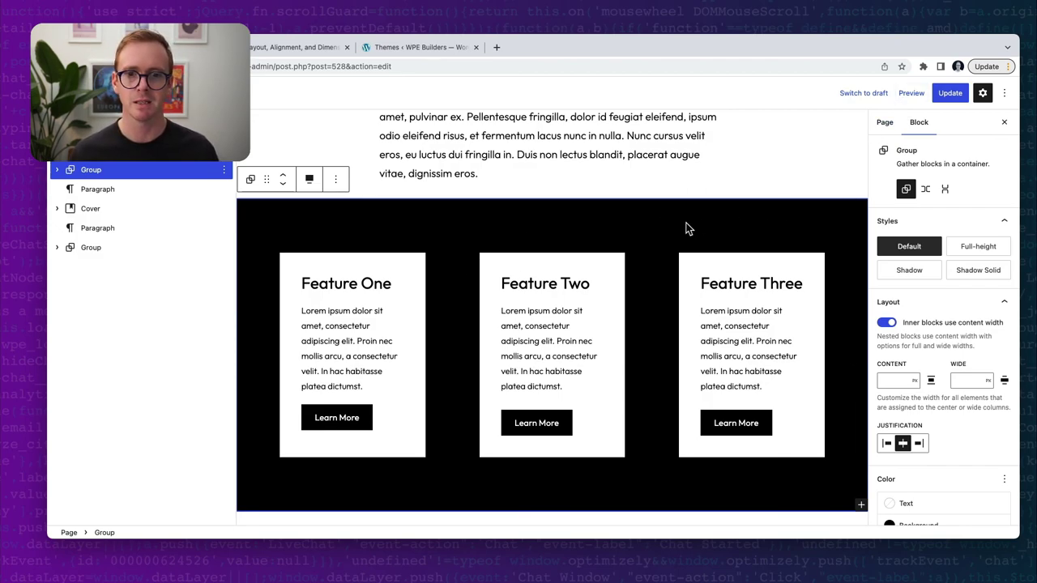
- Preview the feature cards section at tablet and mobile sizes in the WordPress editor, and return to the desktop view
{"action": "left_click", "coordinate": [911, 93]}
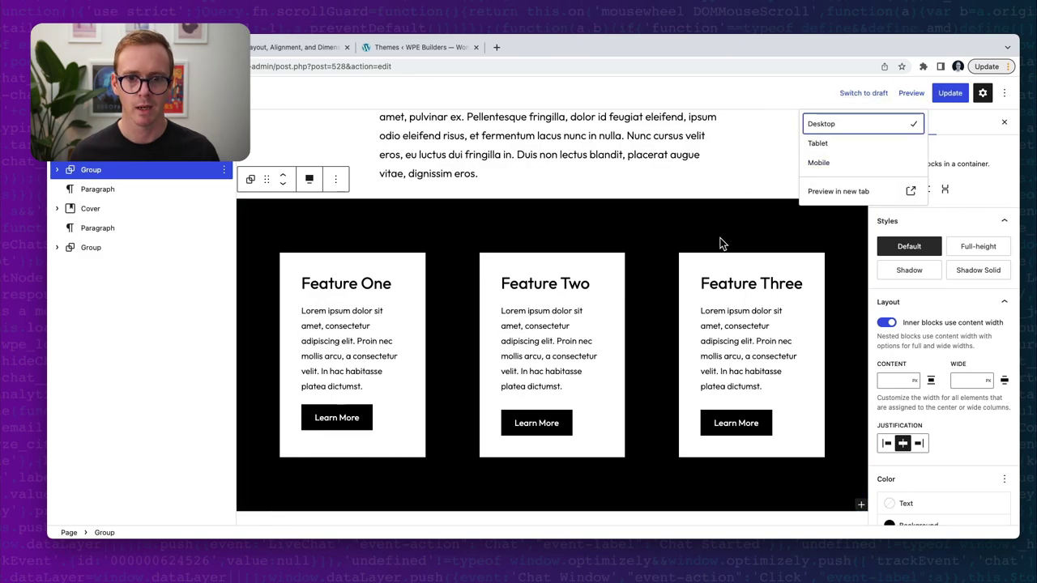
{"action": "left_click", "coordinate": [834, 146]}
{"action": "scroll", "coordinate": [688, 264], "scroll_direction": "up", "scroll_amount": 3}
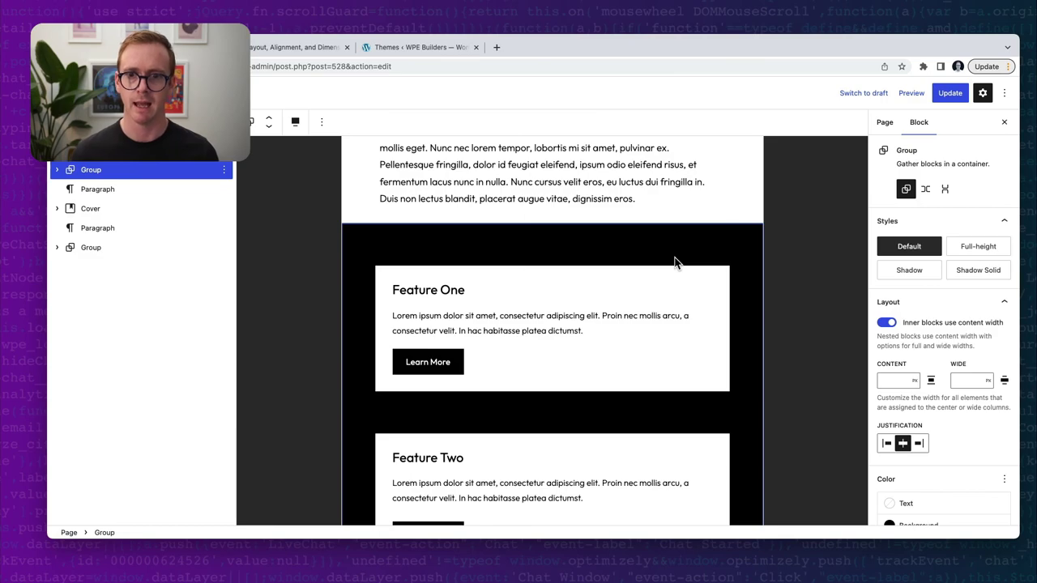
{"action": "left_click", "coordinate": [912, 93]}
{"action": "left_click", "coordinate": [824, 173]}
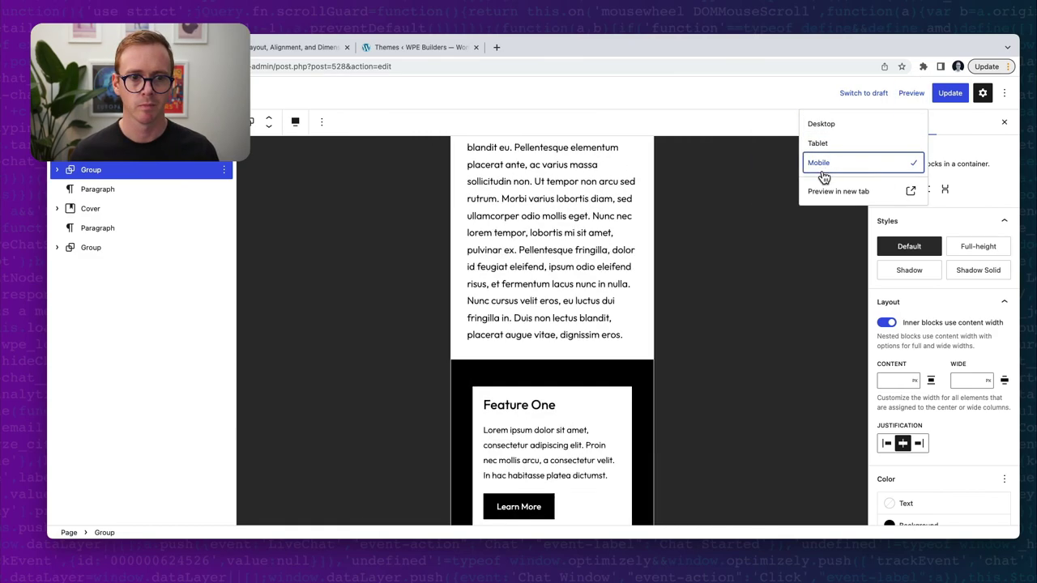
{"action": "scroll", "coordinate": [551, 280], "scroll_direction": "down", "scroll_amount": 3}
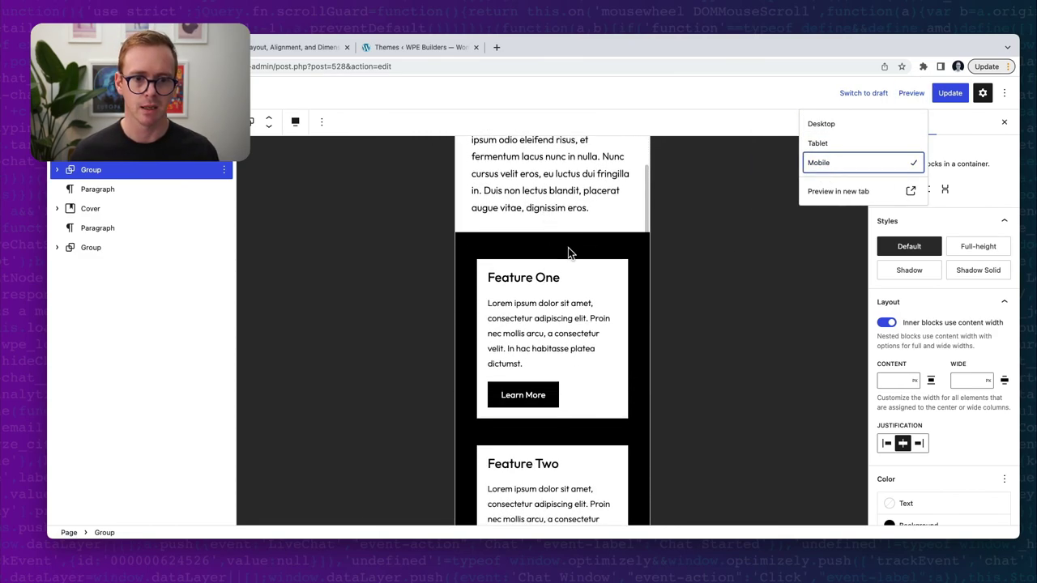
{"action": "left_click", "coordinate": [816, 124]}
{"action": "scroll", "coordinate": [620, 337], "scroll_direction": "down", "scroll_amount": 1}
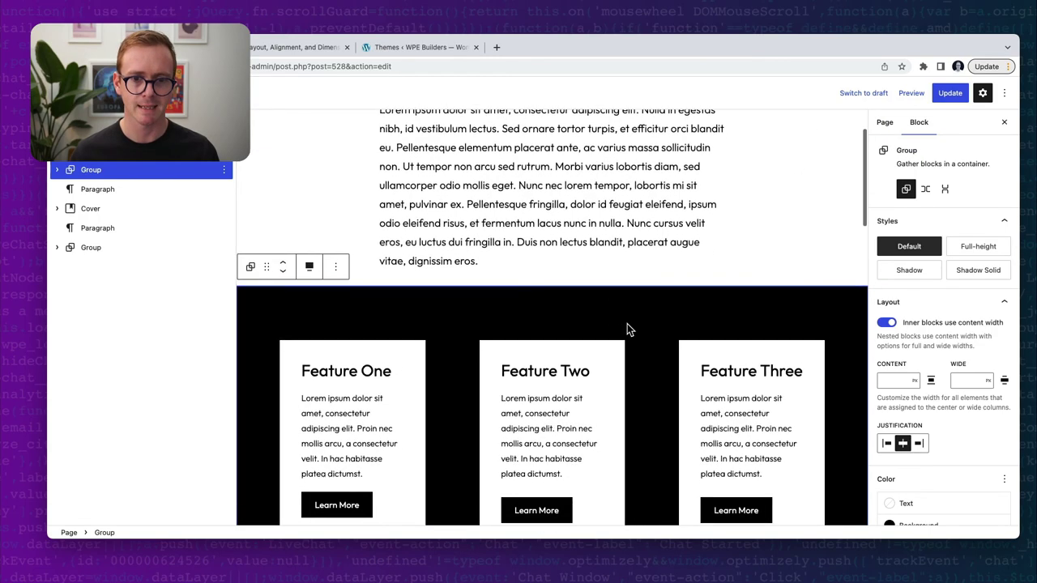
{"action": "scroll", "coordinate": [626, 330], "scroll_direction": "down", "scroll_amount": 2}
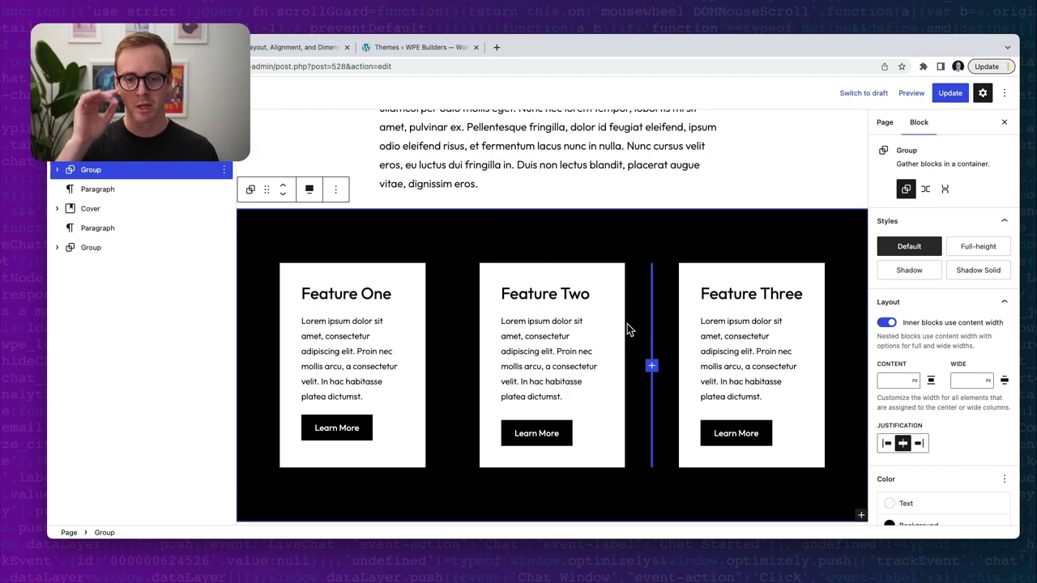
{"action": "scroll", "coordinate": [629, 330], "scroll_direction": "down", "scroll_amount": 1}
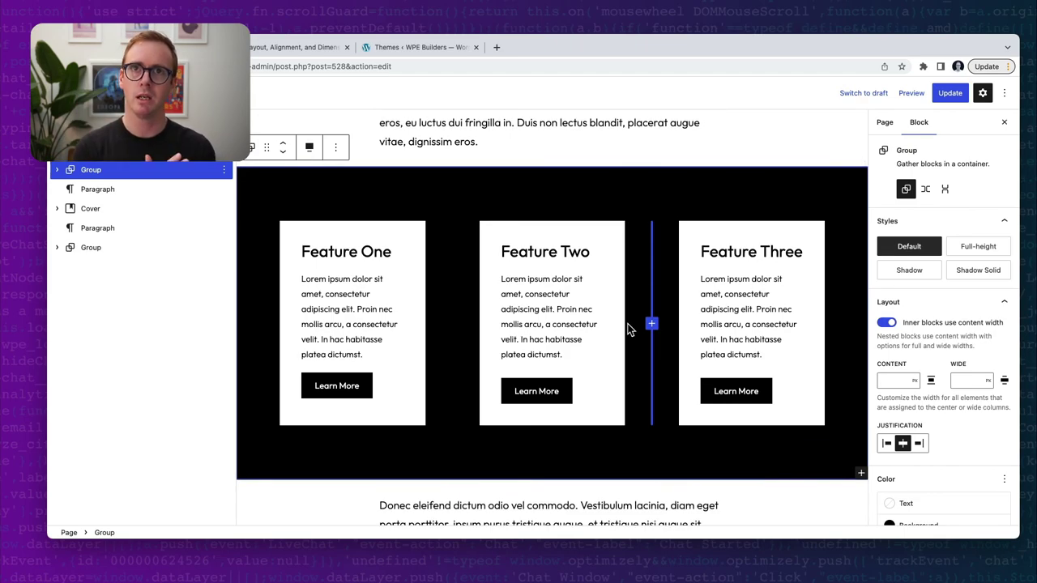